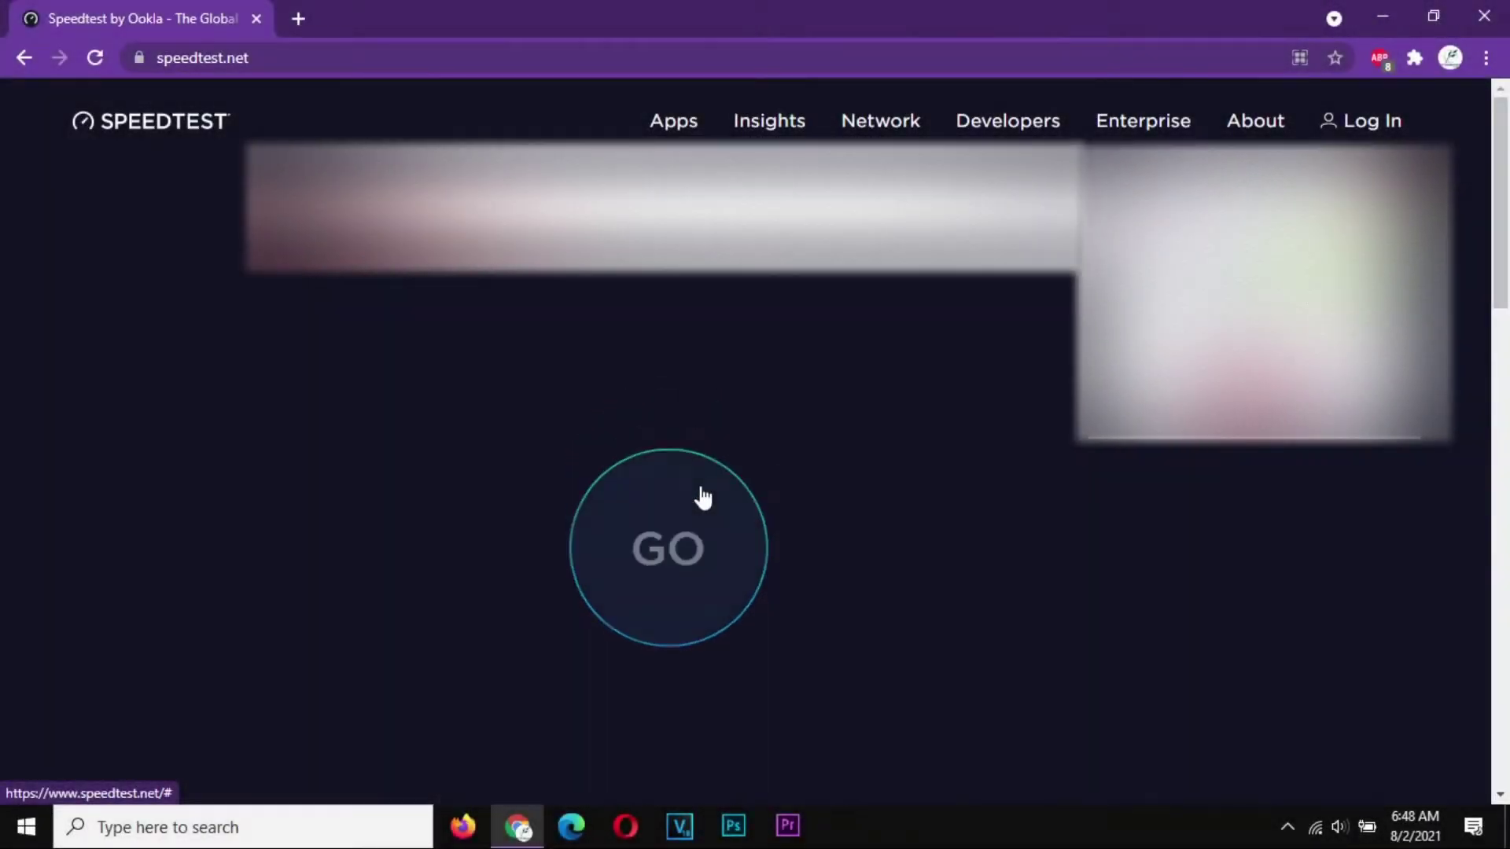
- Start the internet speed test with the GO button on speedtest.net
click(701, 494)
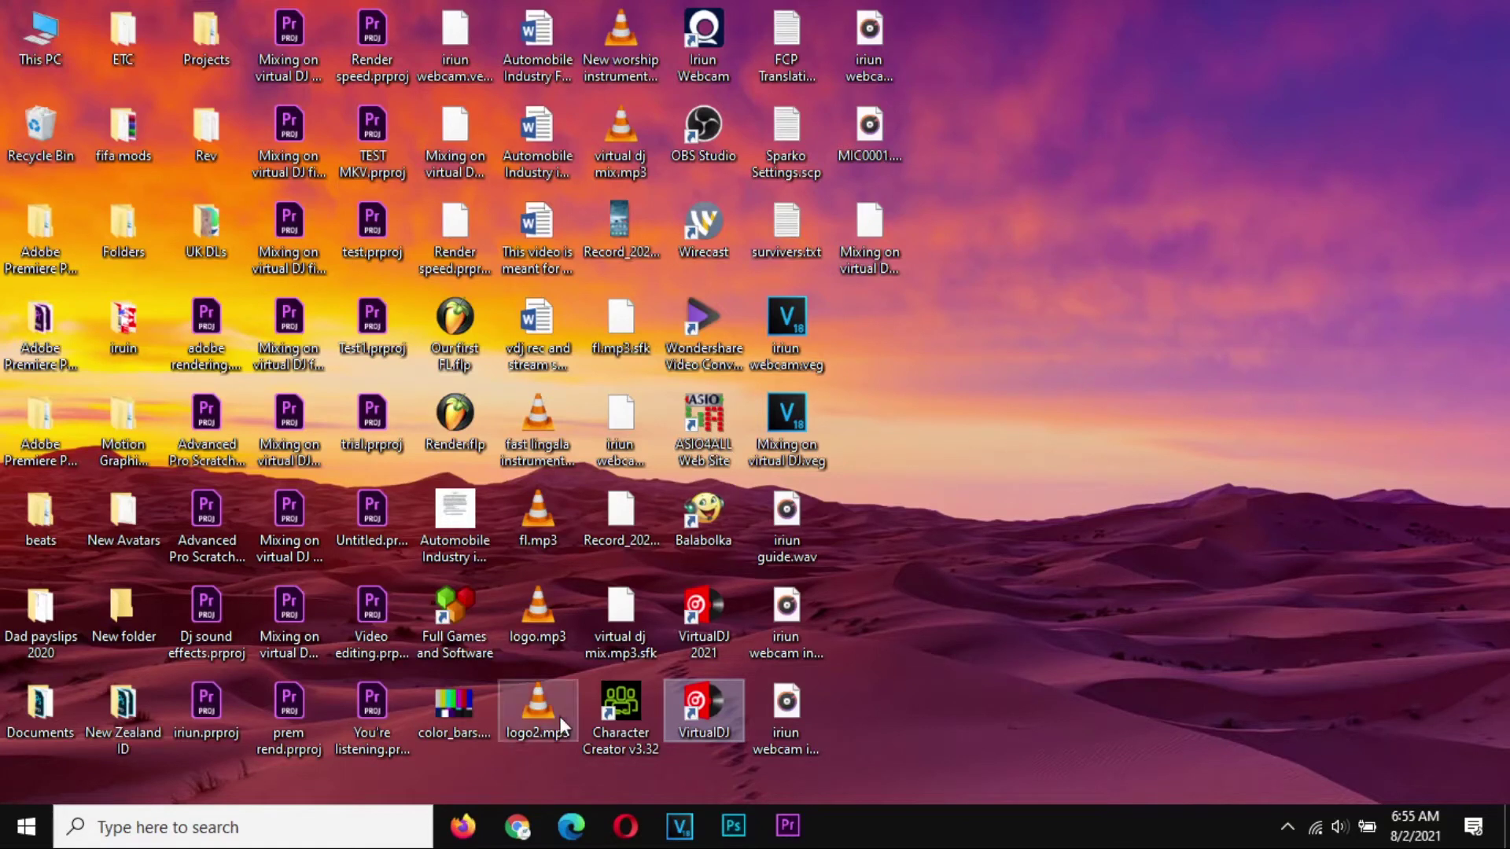
- Search for 'control' from the taskbar search box and open Control Panel
click(288, 832)
text(contro)
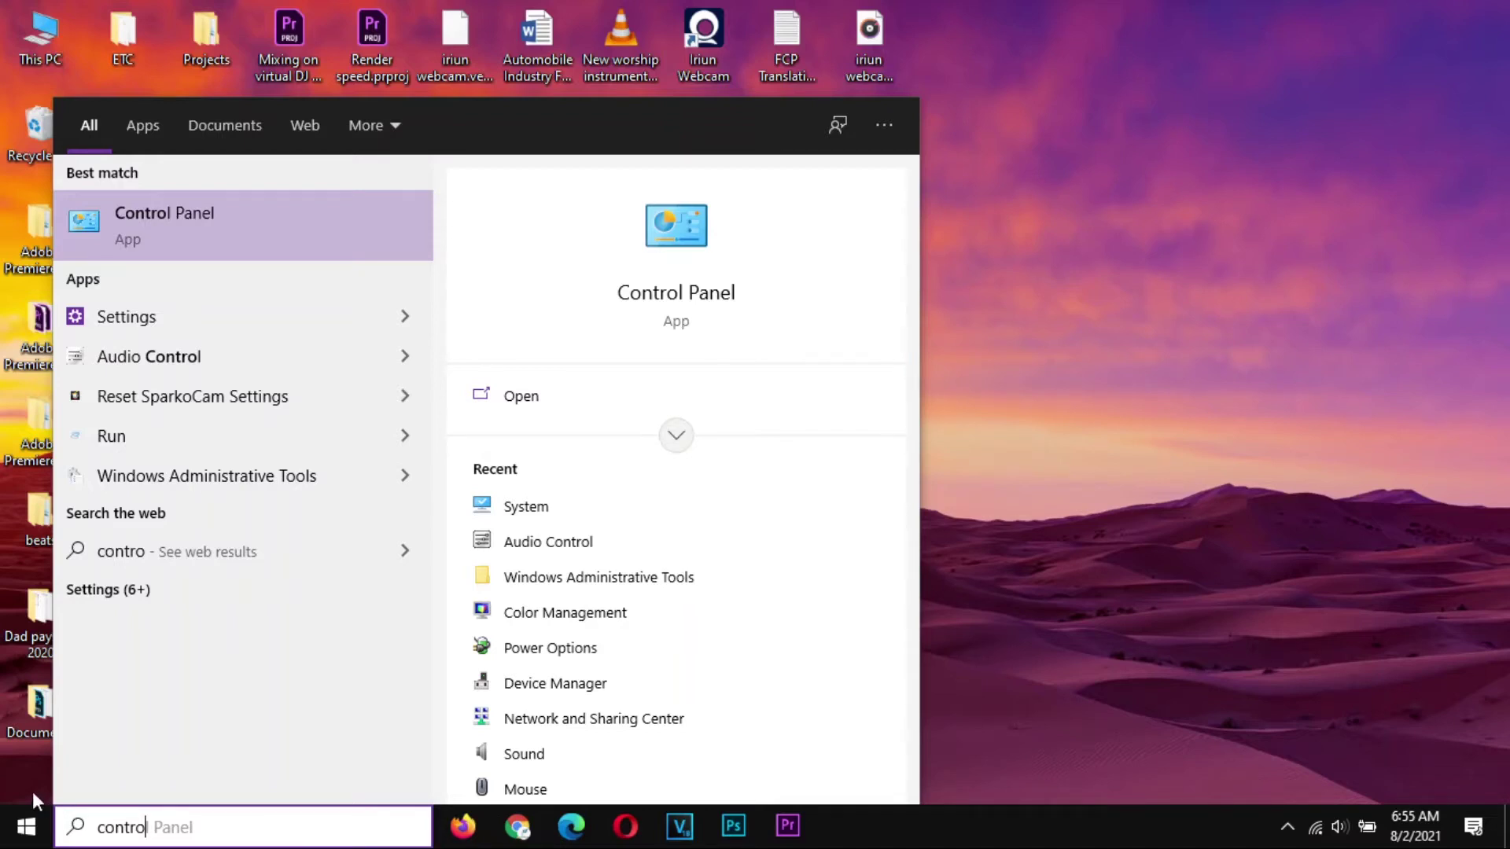
right_click(26, 831)
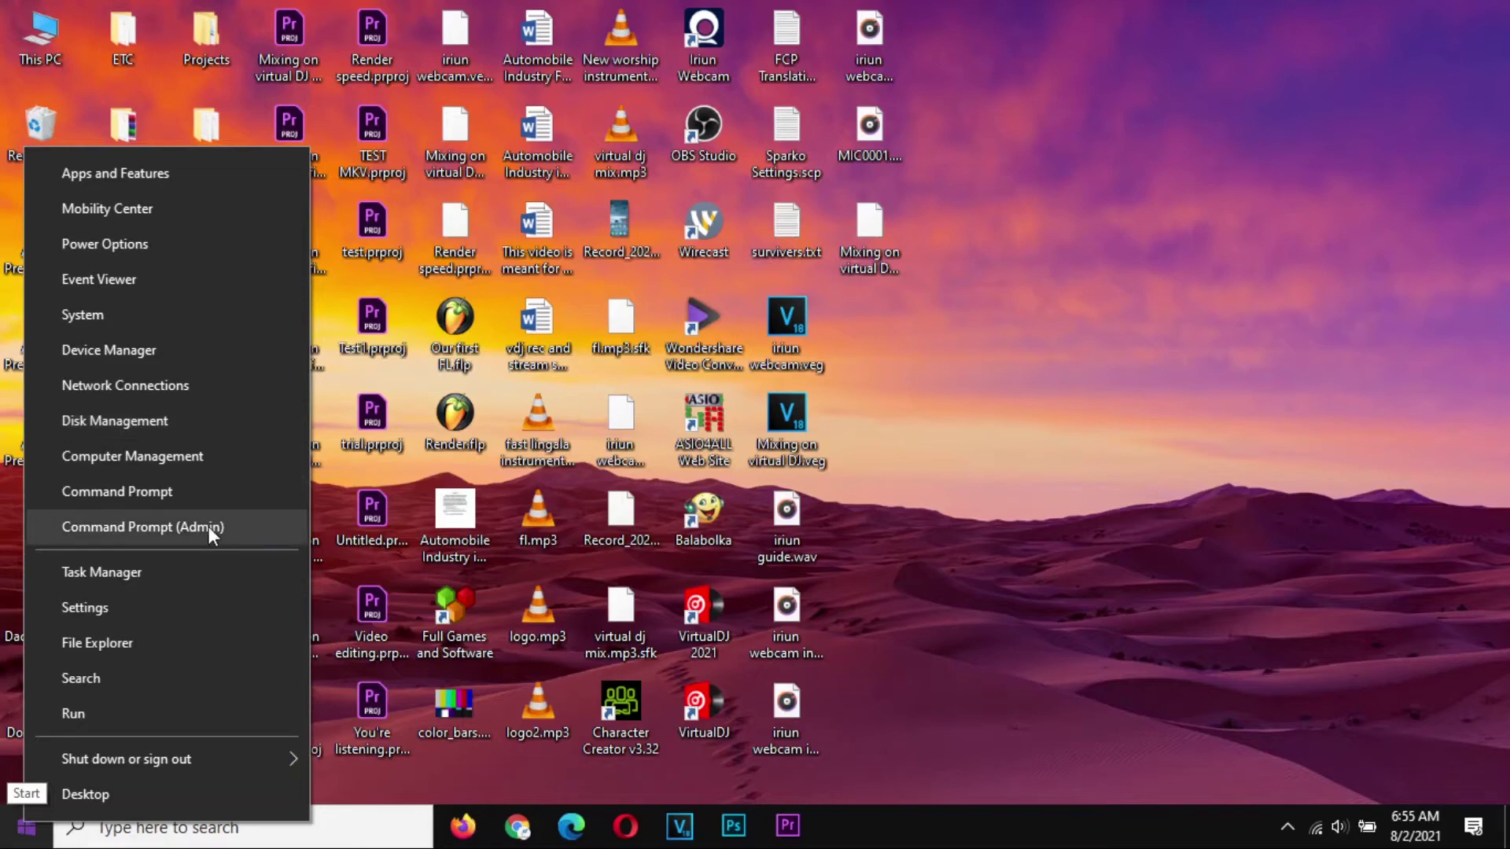
click(294, 840)
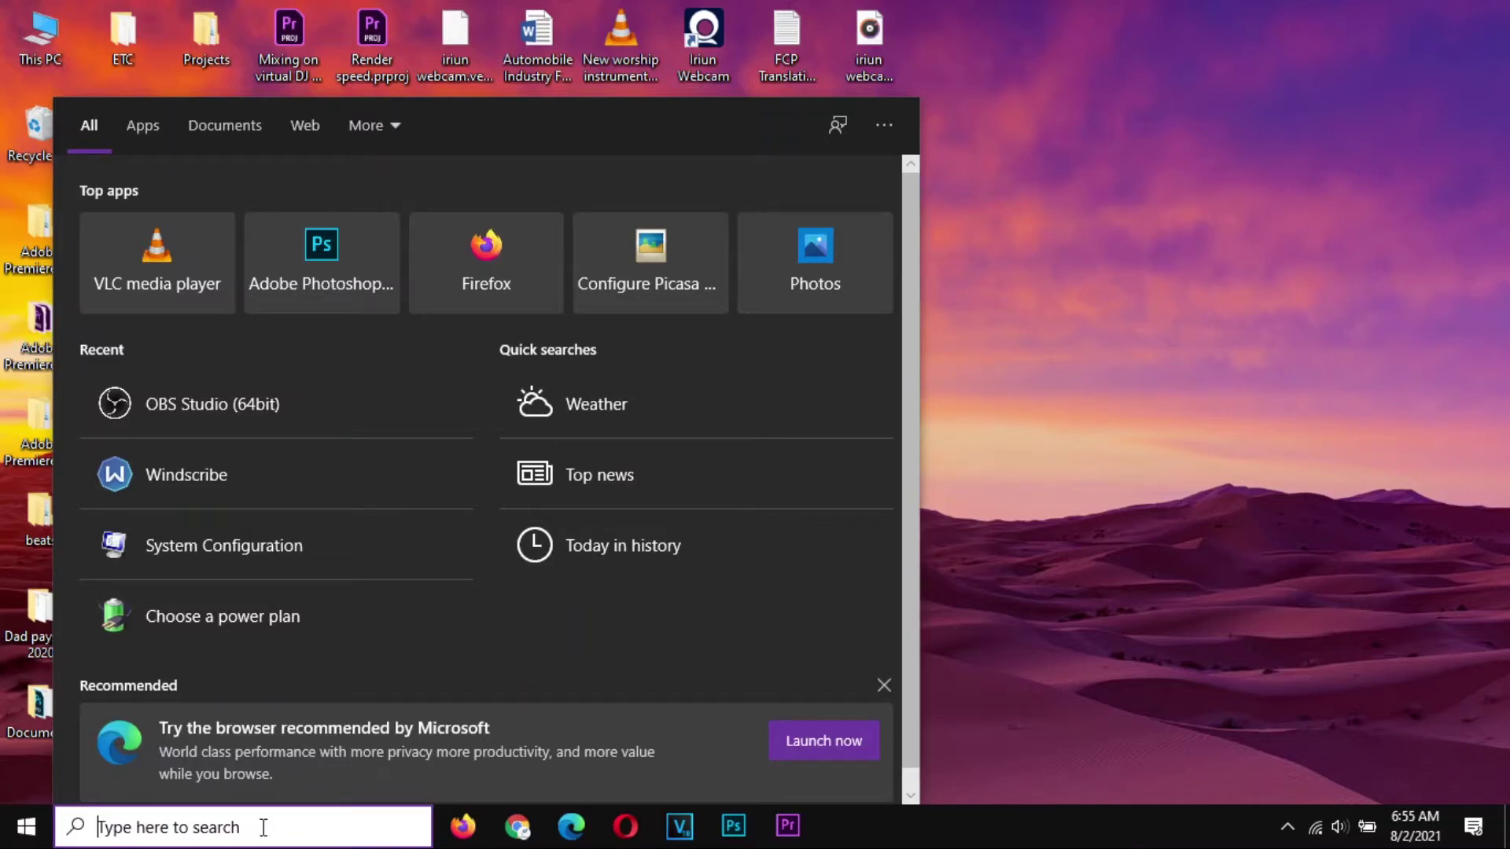
text(conrol)
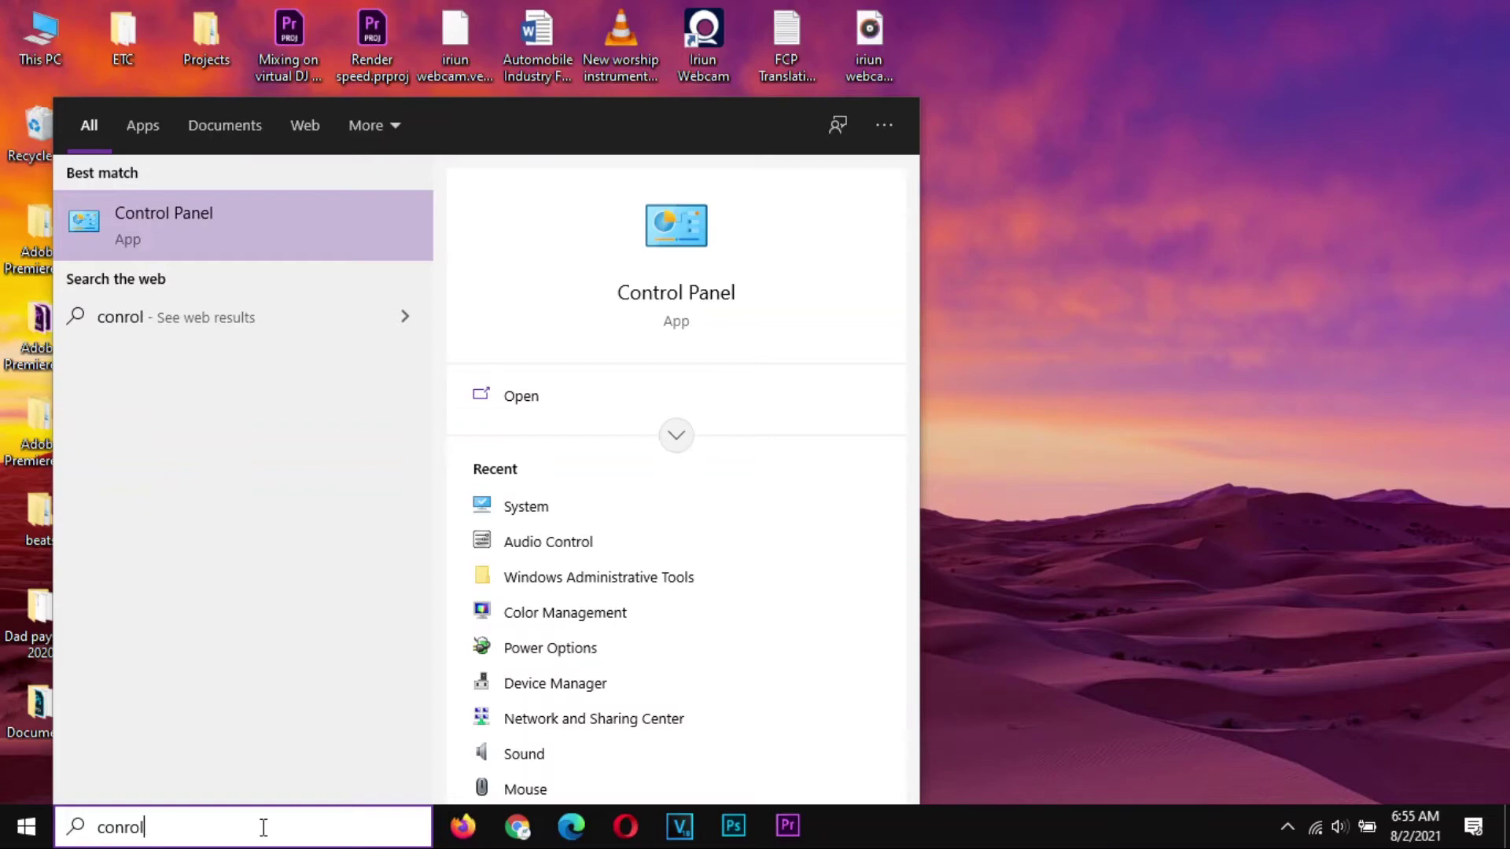
key(Return)
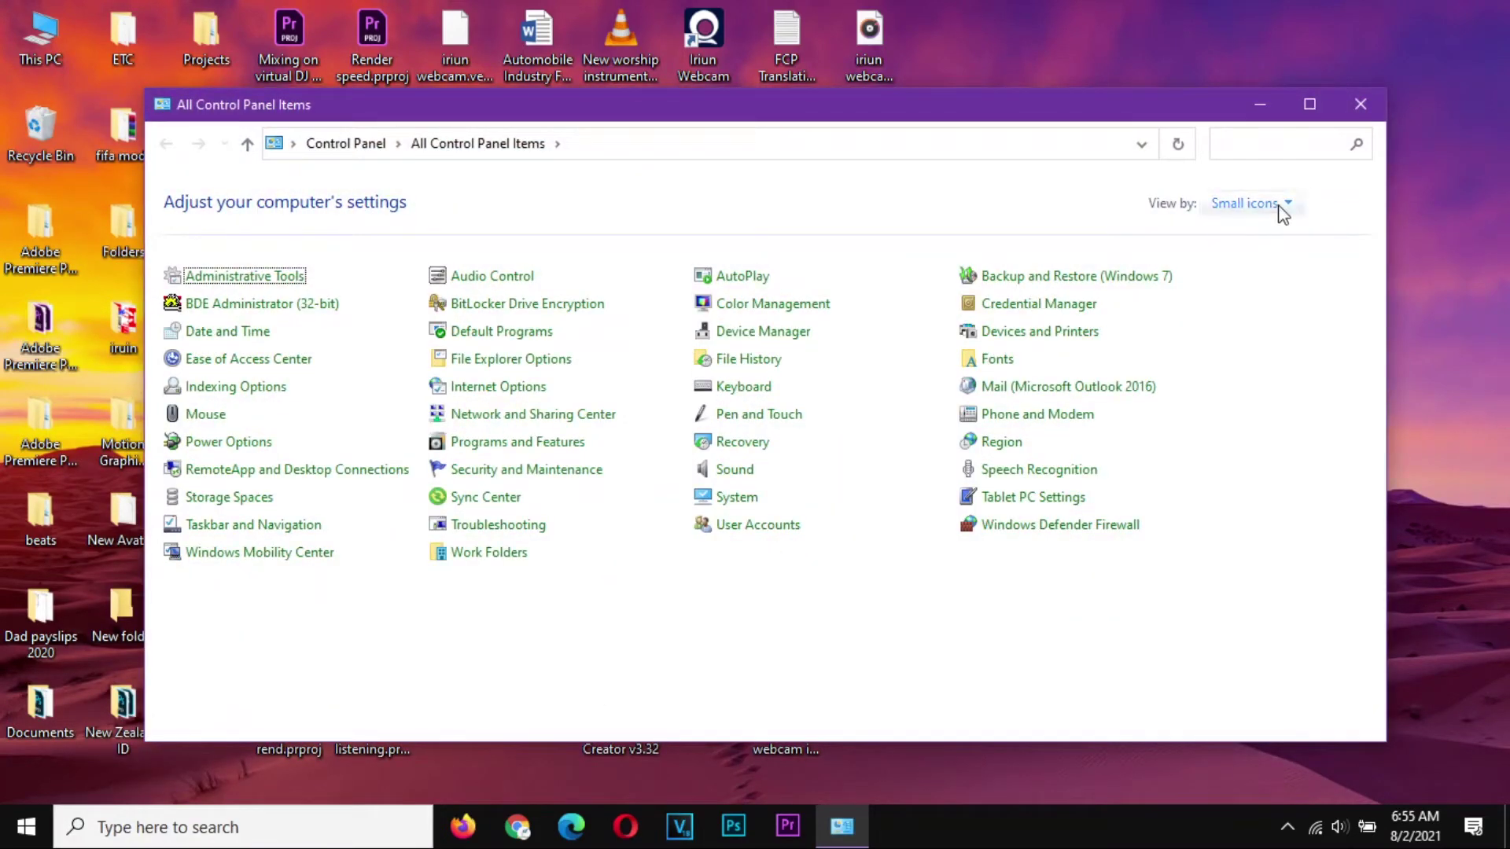
- Switch Control Panel to show all items as small icons
click(1242, 206)
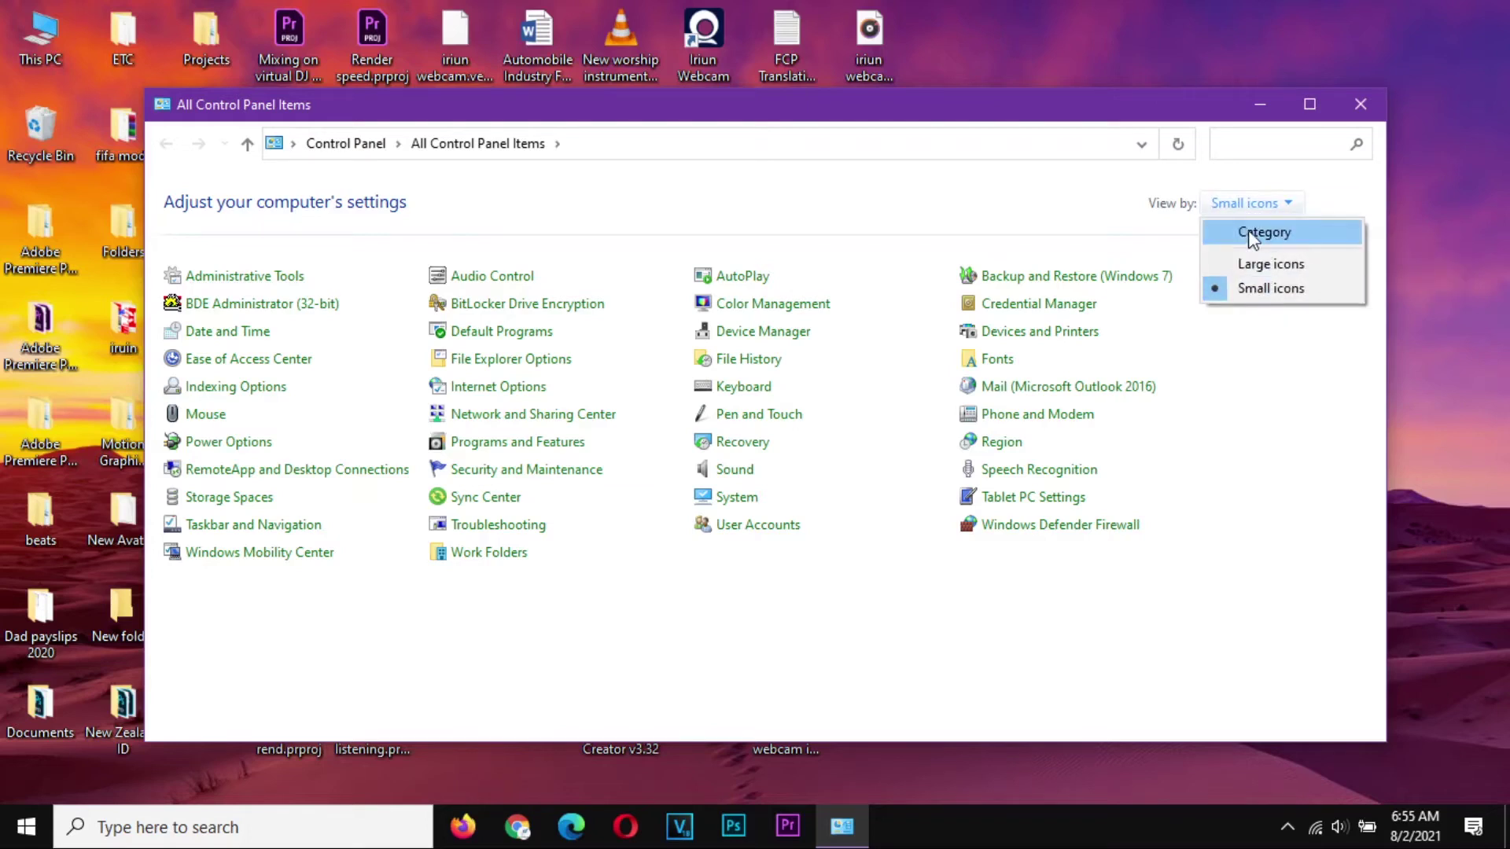
click(1252, 233)
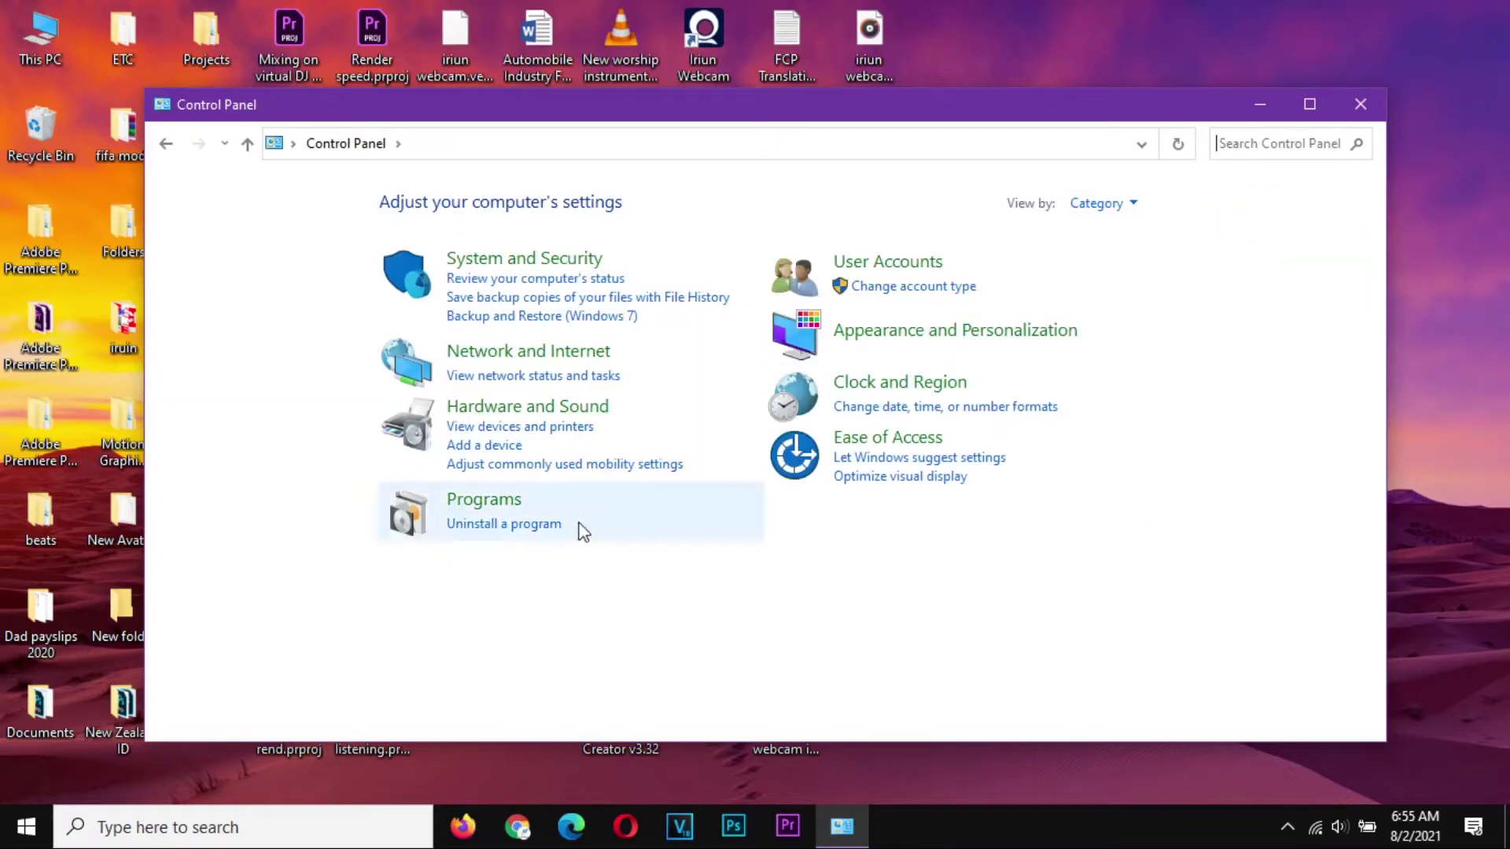
click(1101, 211)
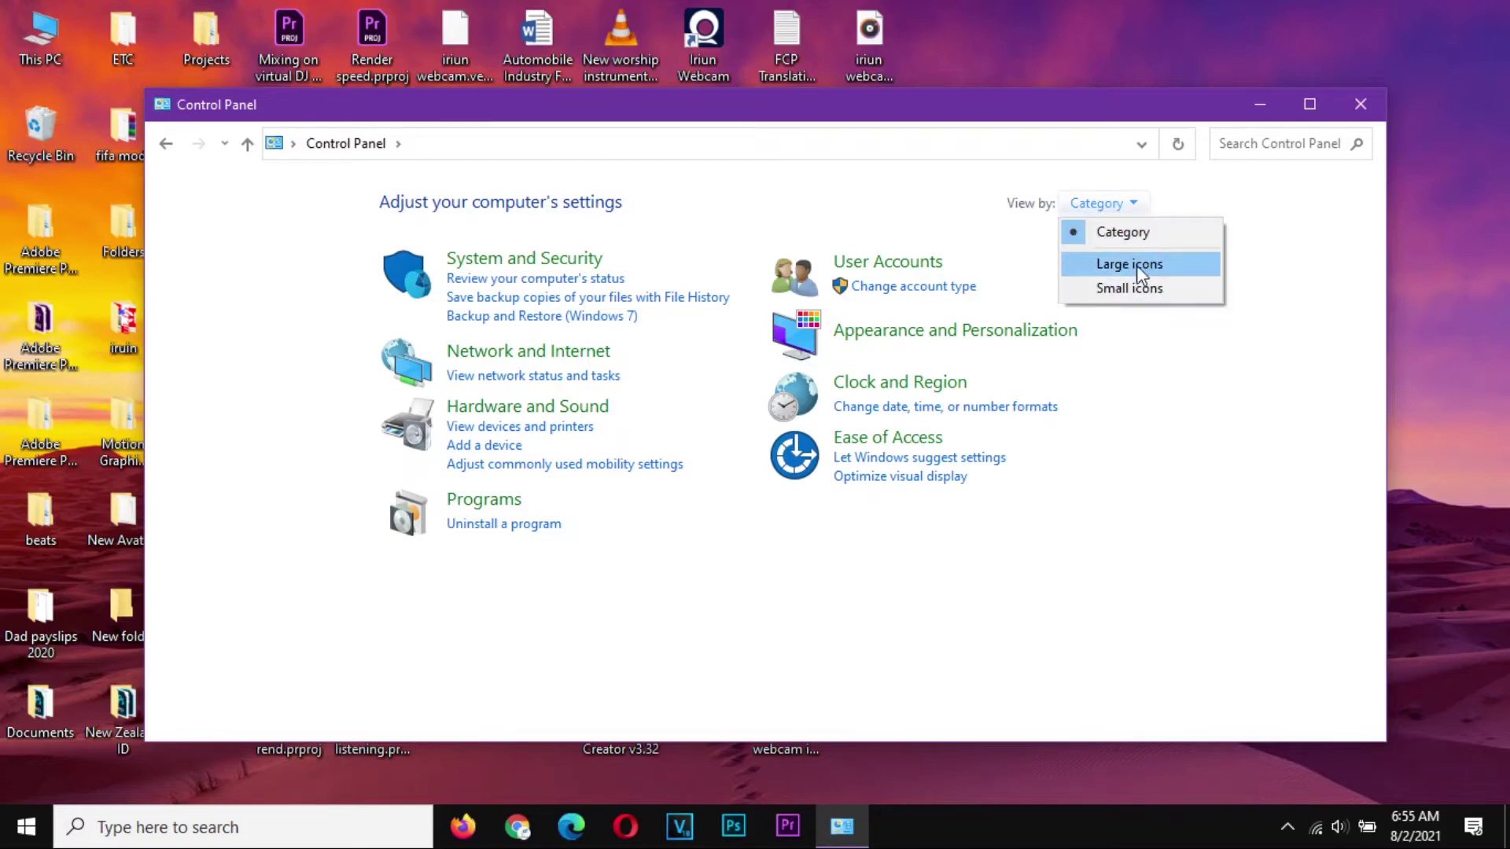
click(1130, 288)
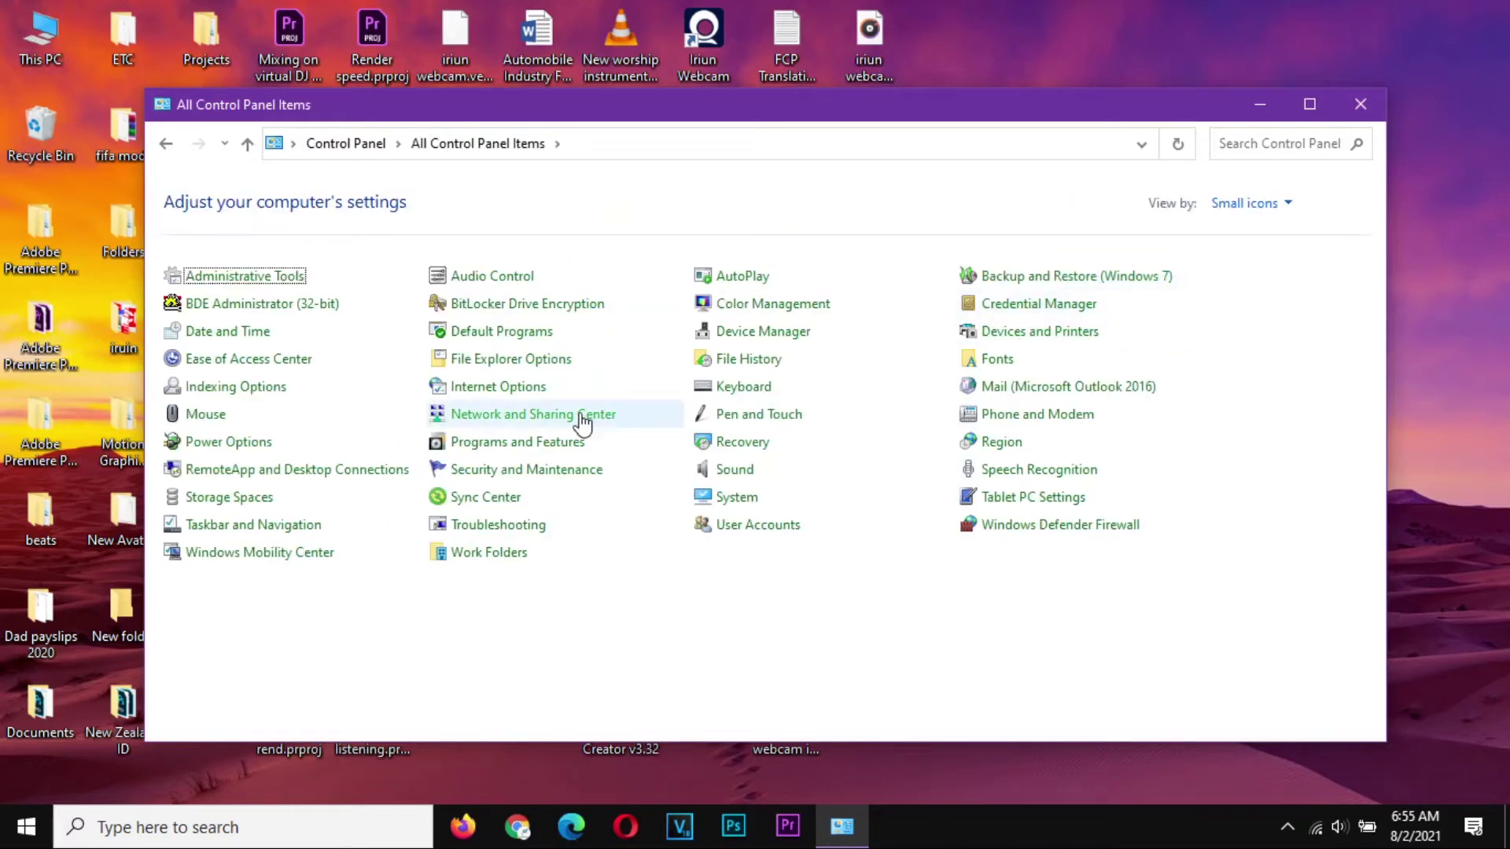
- From Network and Sharing Center's adapter list, open the Wi-Fi adapter's Properties
click(466, 416)
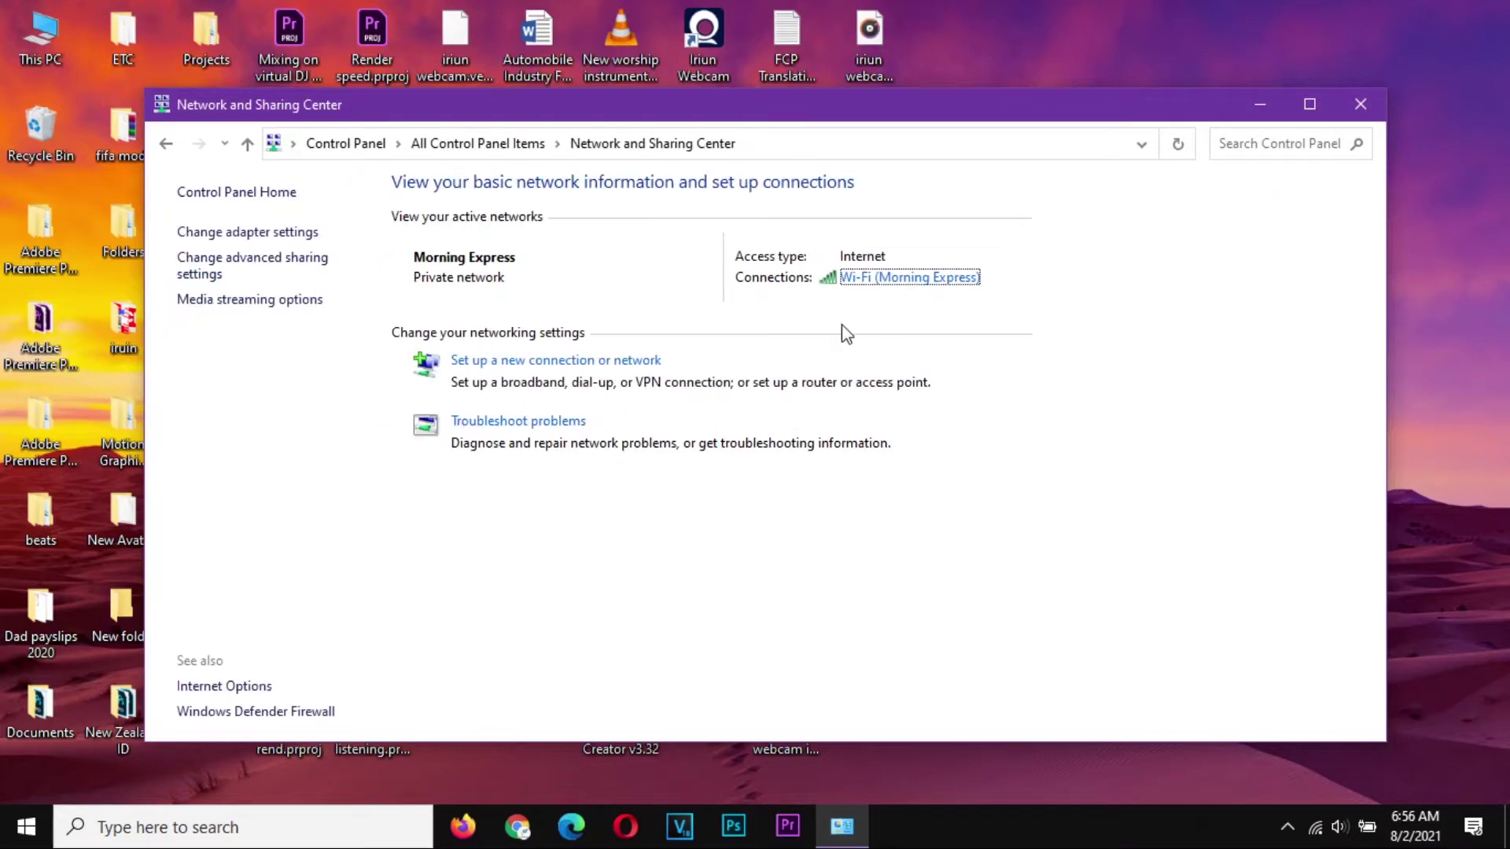
click(262, 234)
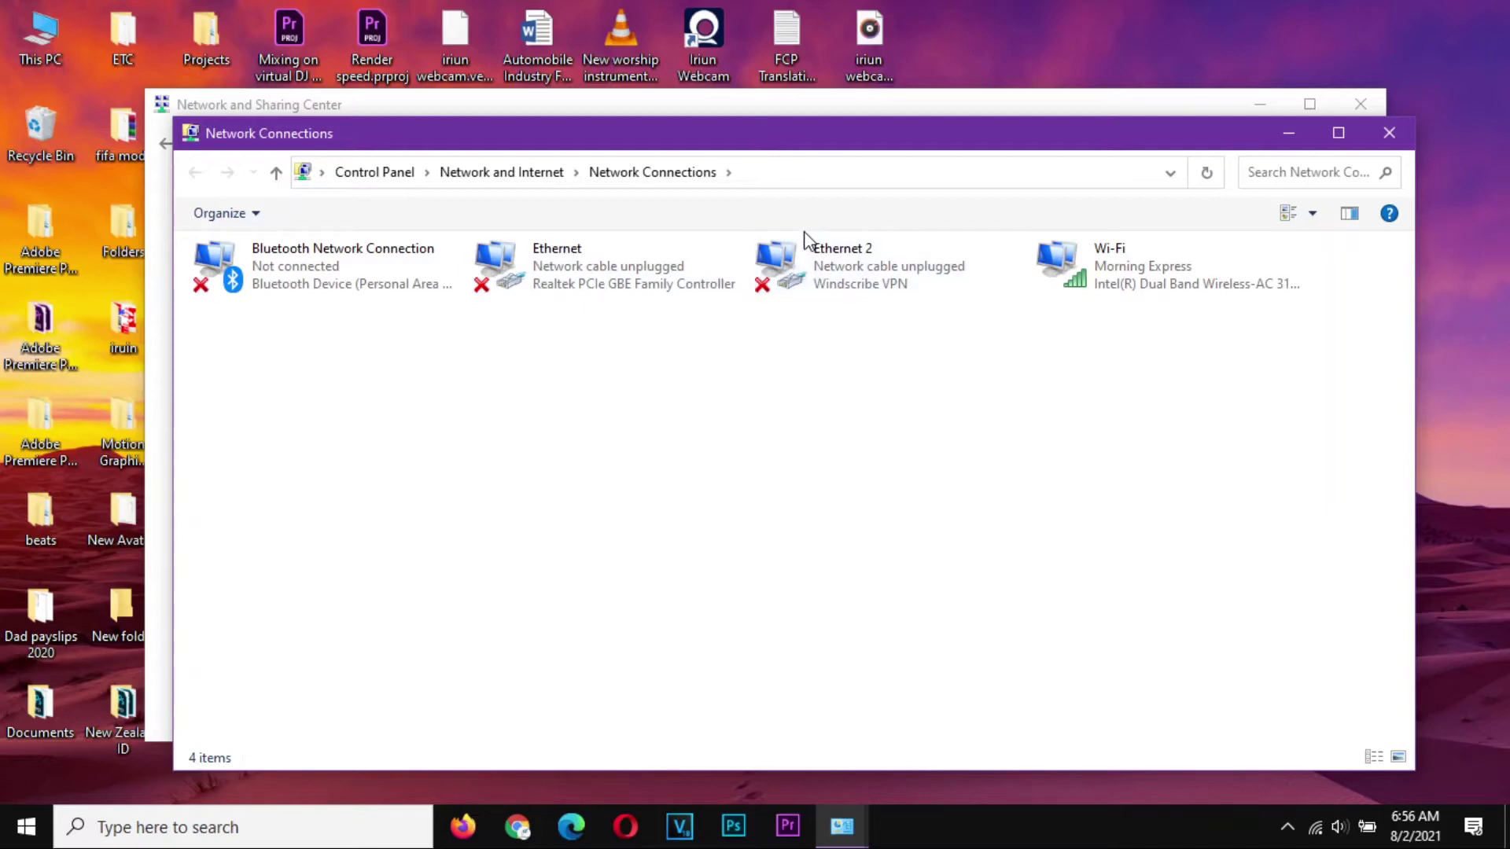
click(1085, 270)
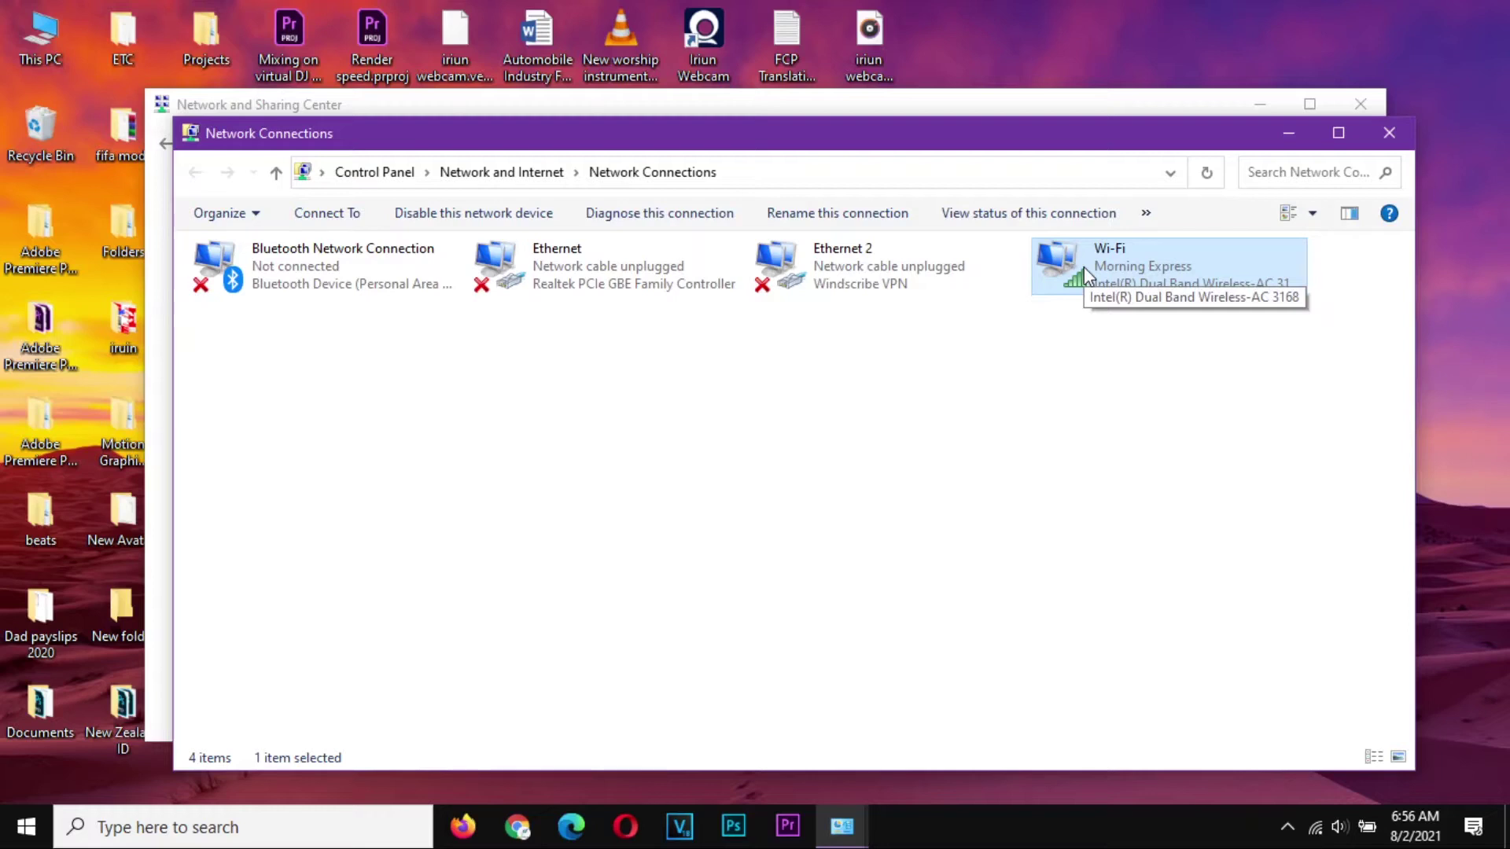
right_click(1083, 267)
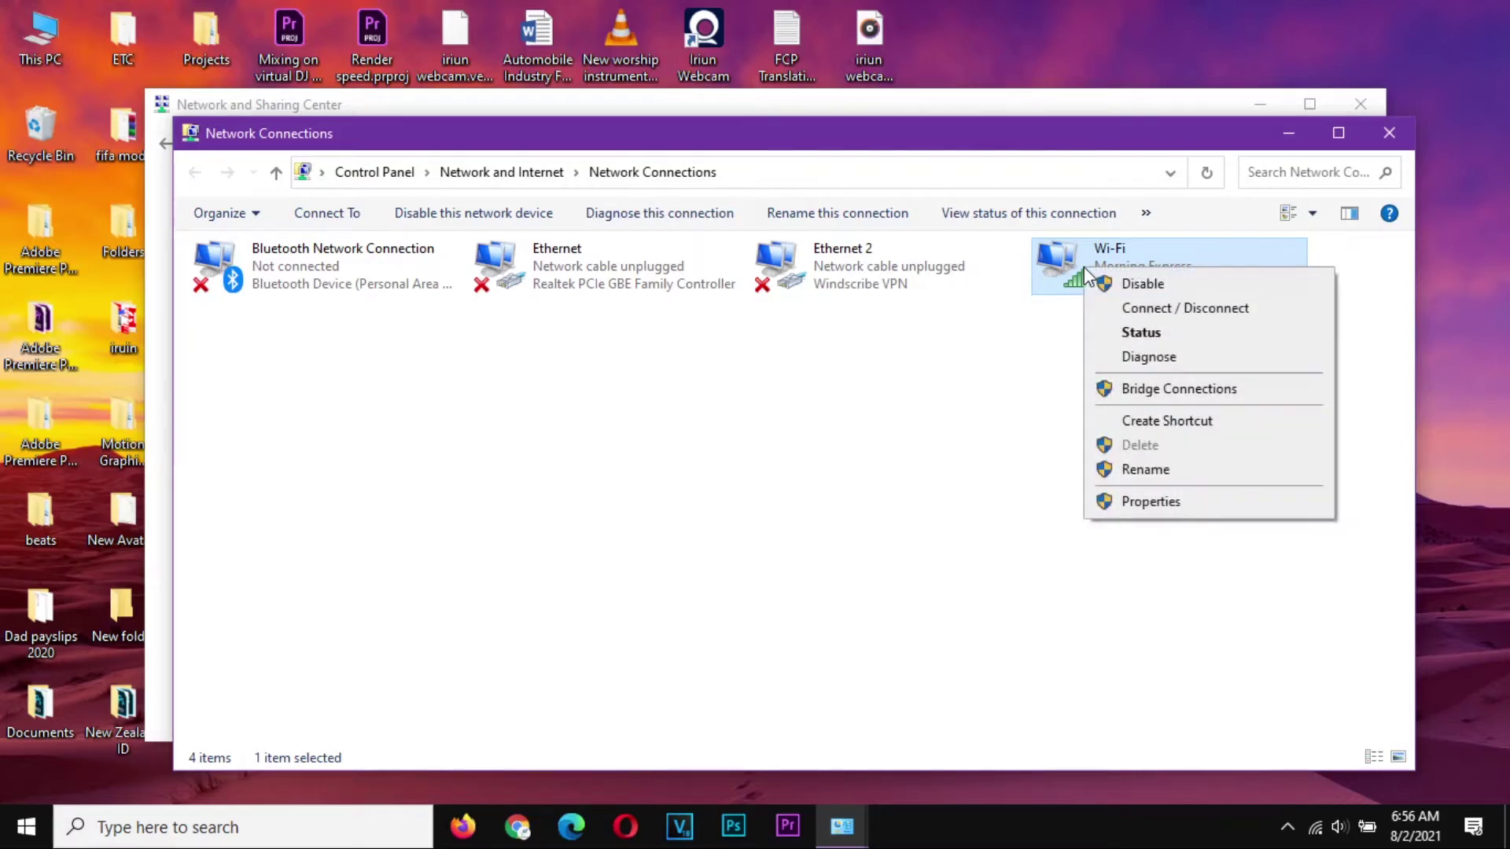
click(1132, 501)
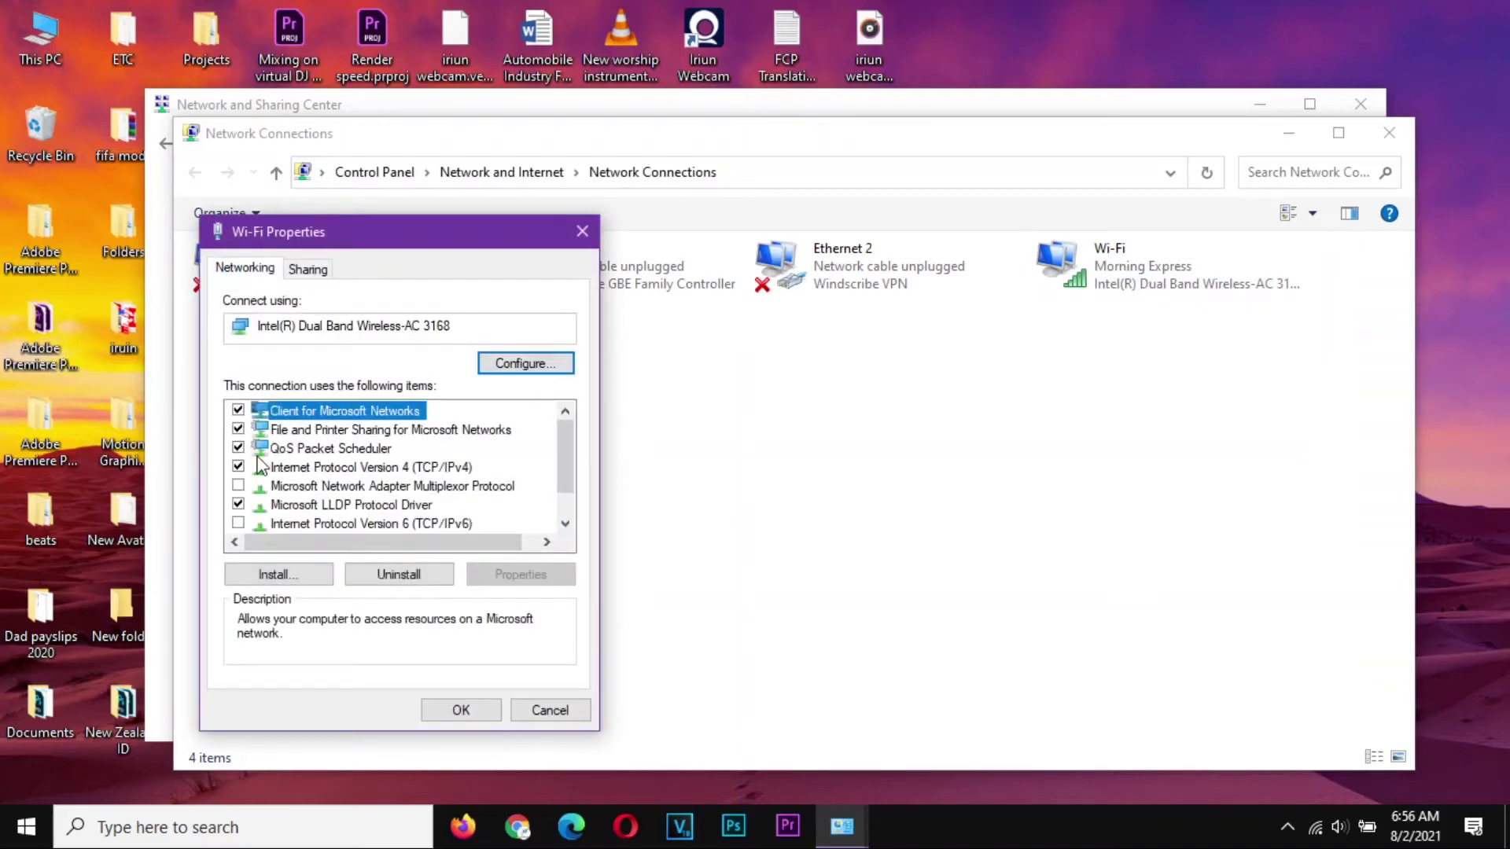
- Open the IPv4 settings and enter manual DNS servers 8.8.8.8 and 8.8.4.4
click(408, 469)
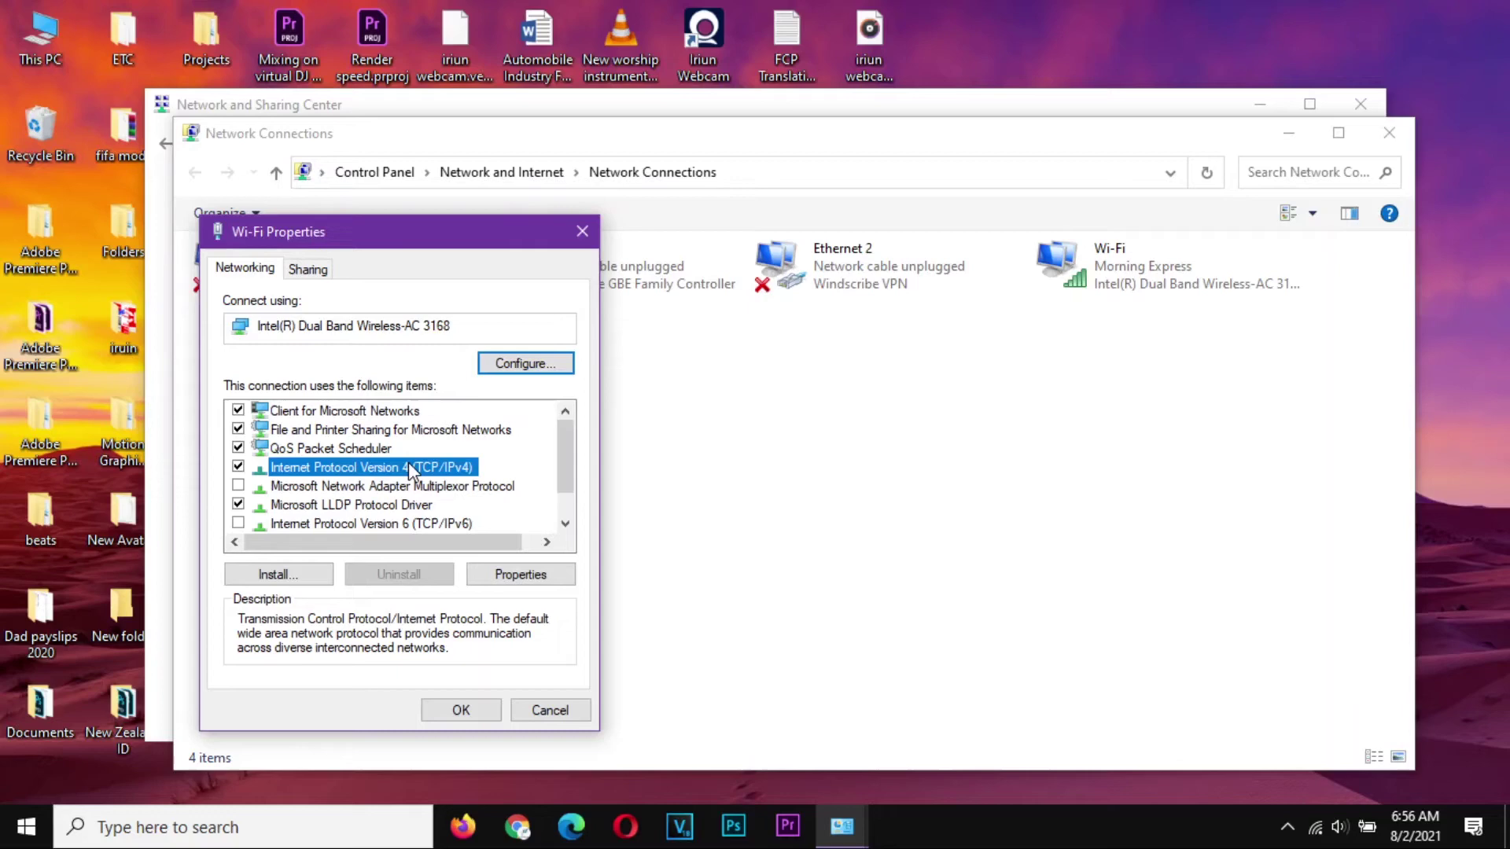
double_click(408, 467)
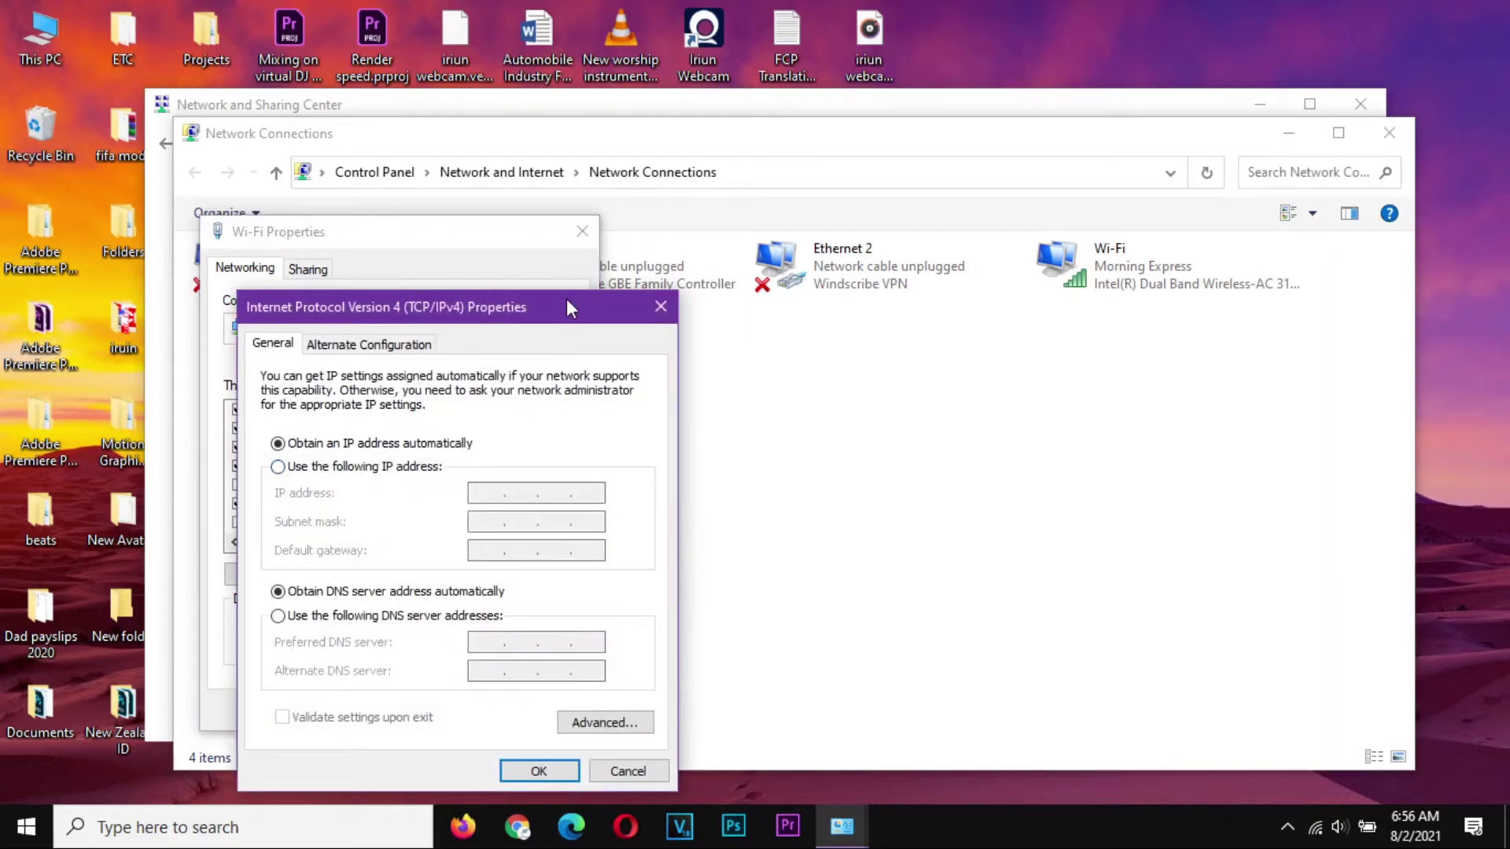
drag(566, 299, 1017, 196)
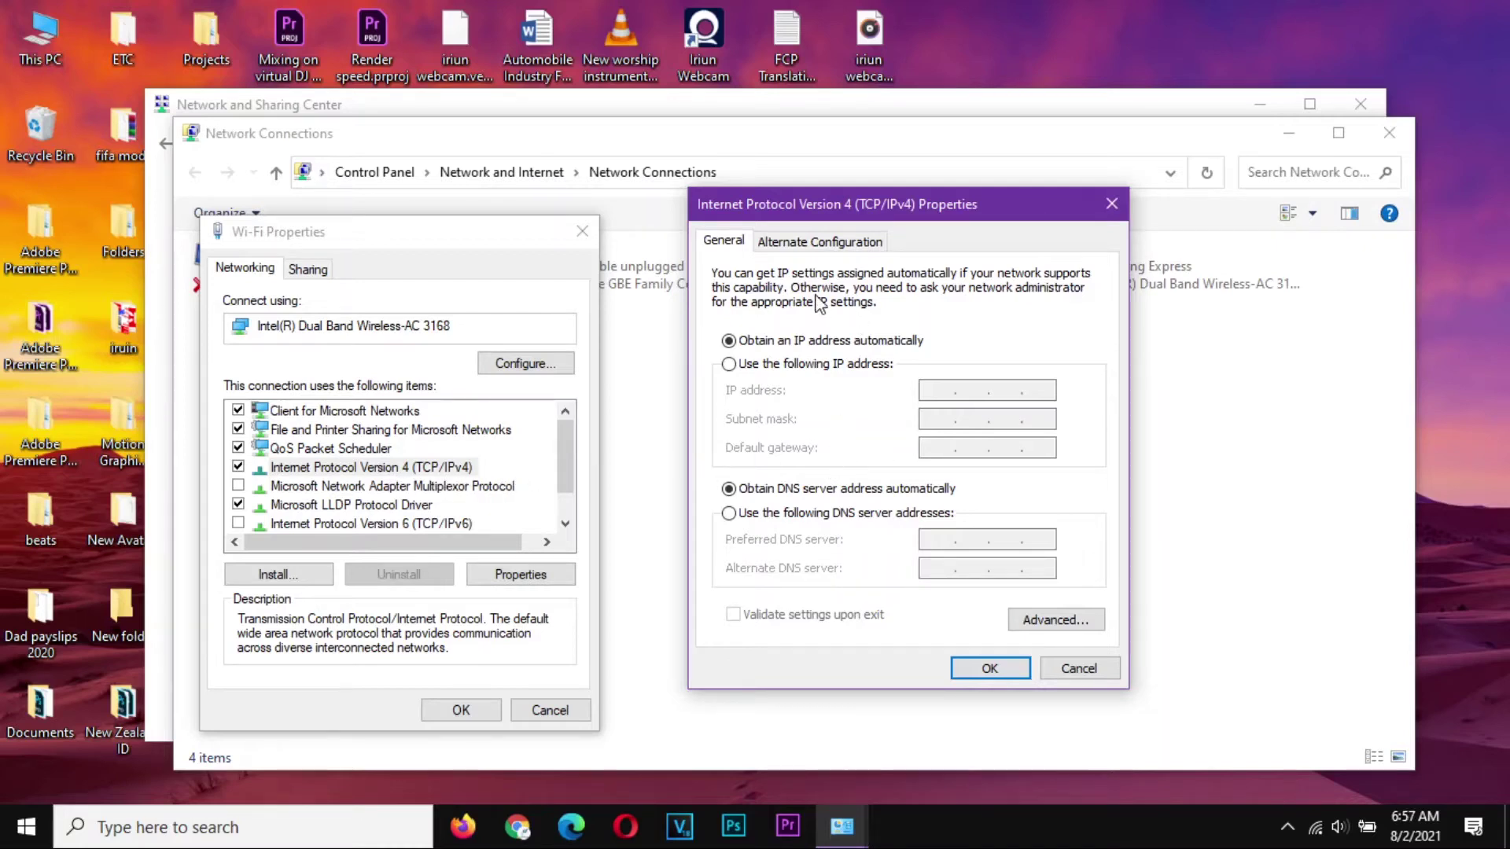
click(795, 517)
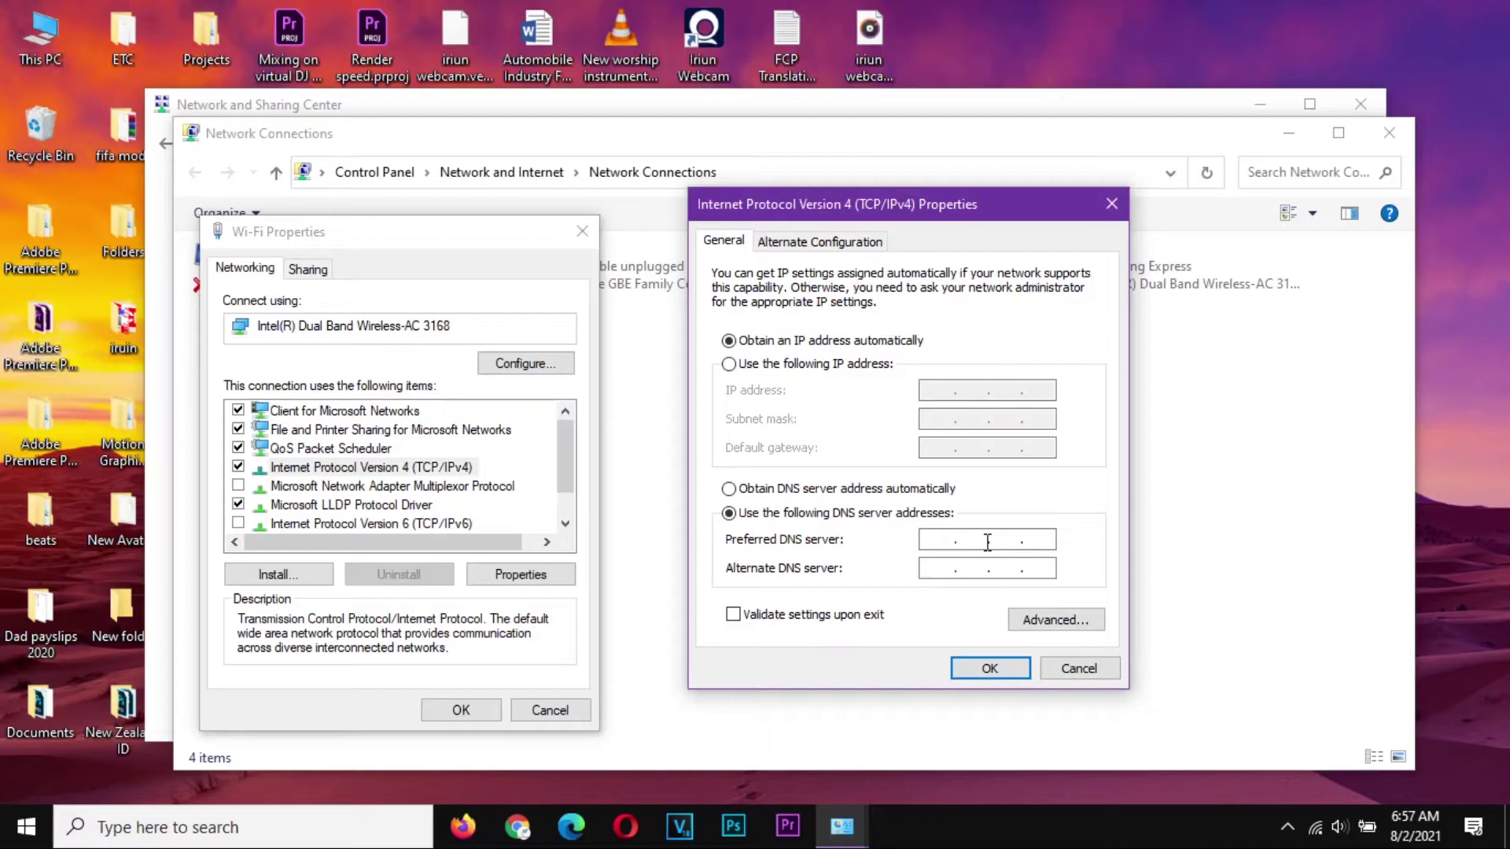
text(8.8.8.8)
click(949, 571)
text(8.8.4.4)
- Change the DNS servers to 1.1.1.1 and 1.0.0.1, enable Validate settings upon exit, and save
double_click(1038, 539)
key(BackSpace)
key(BackSpace)
key(BackSpace)
key(BackSpace)
text(1.1.1.1)
click(1049, 567)
double_click(1048, 567)
key(BackSpace)
key(BackSpace)
key(BackSpace)
key(BackSpace)
text(1)
text(0)
key(BackSpace)
text(1.)
key(BackSpace)
key(BackSpace)
text(1.0.0.1)
click(760, 624)
click(985, 669)
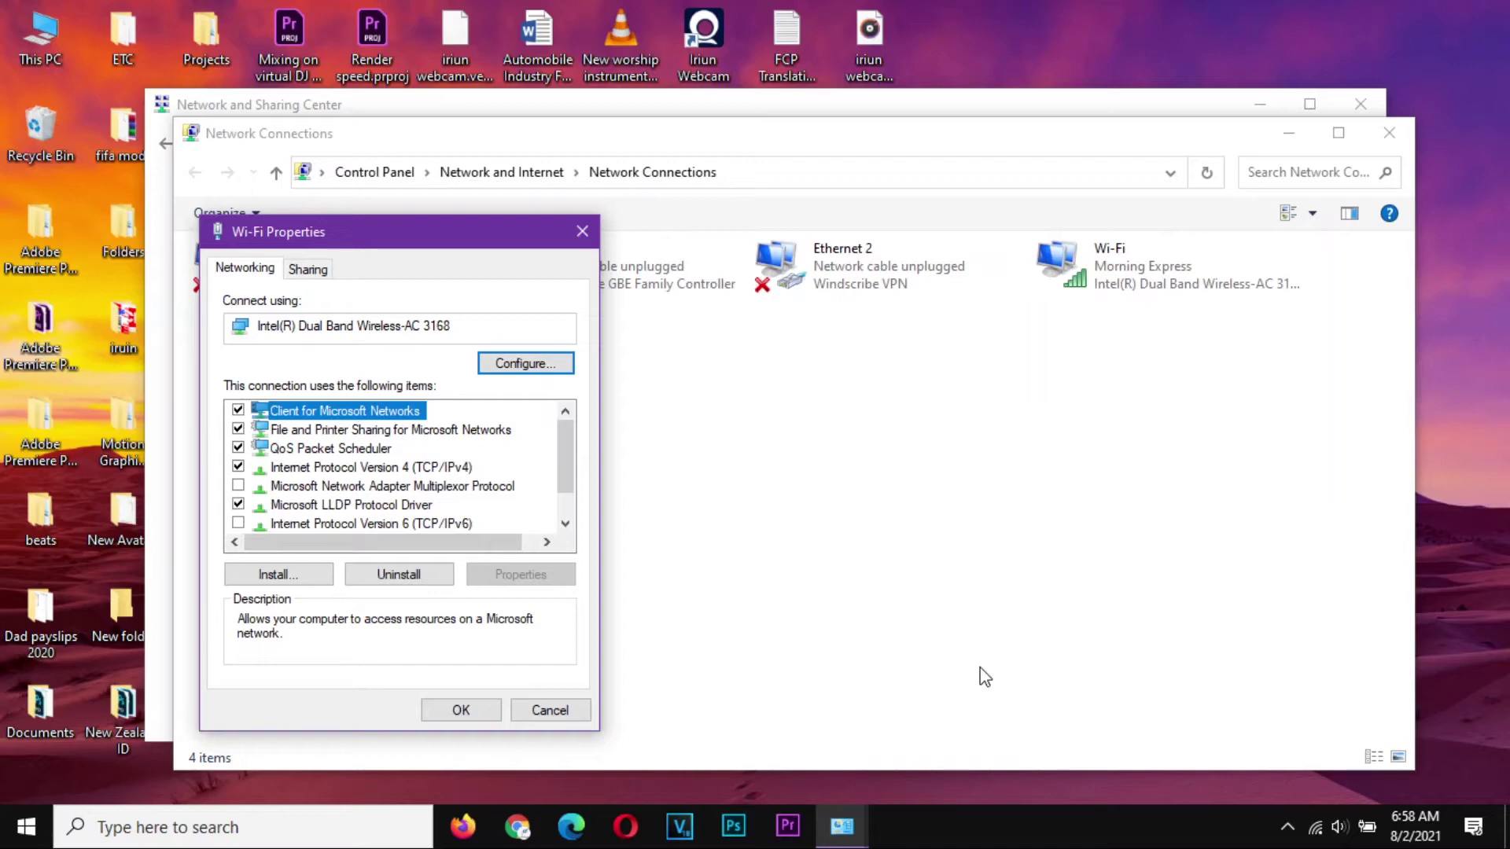
- Confirm the Wi-Fi Properties, close the Network Diagnostics troubleshooter, and select the Wi-Fi adapter
click(469, 710)
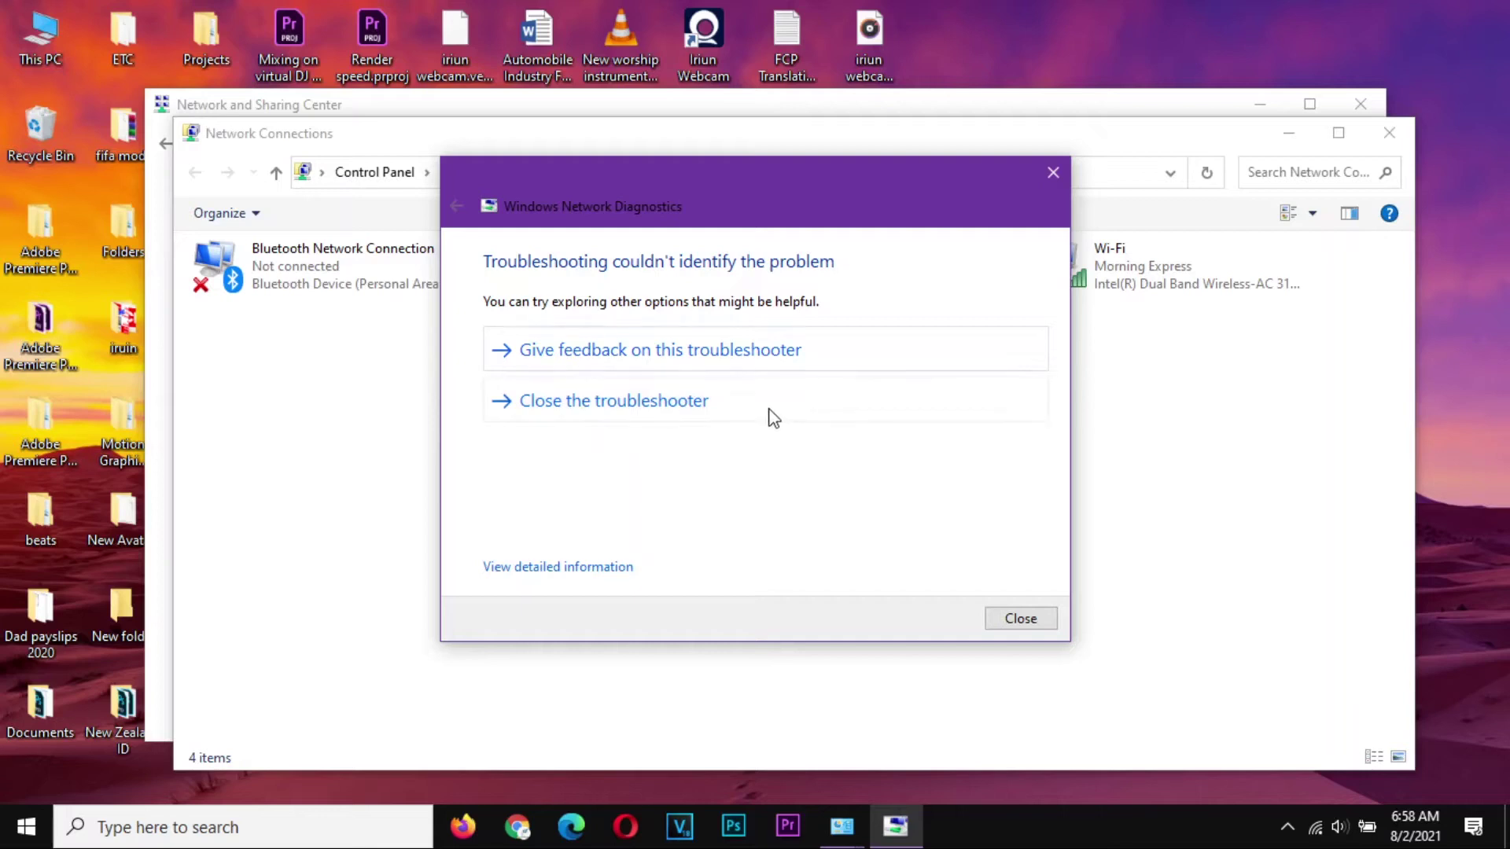
click(1021, 619)
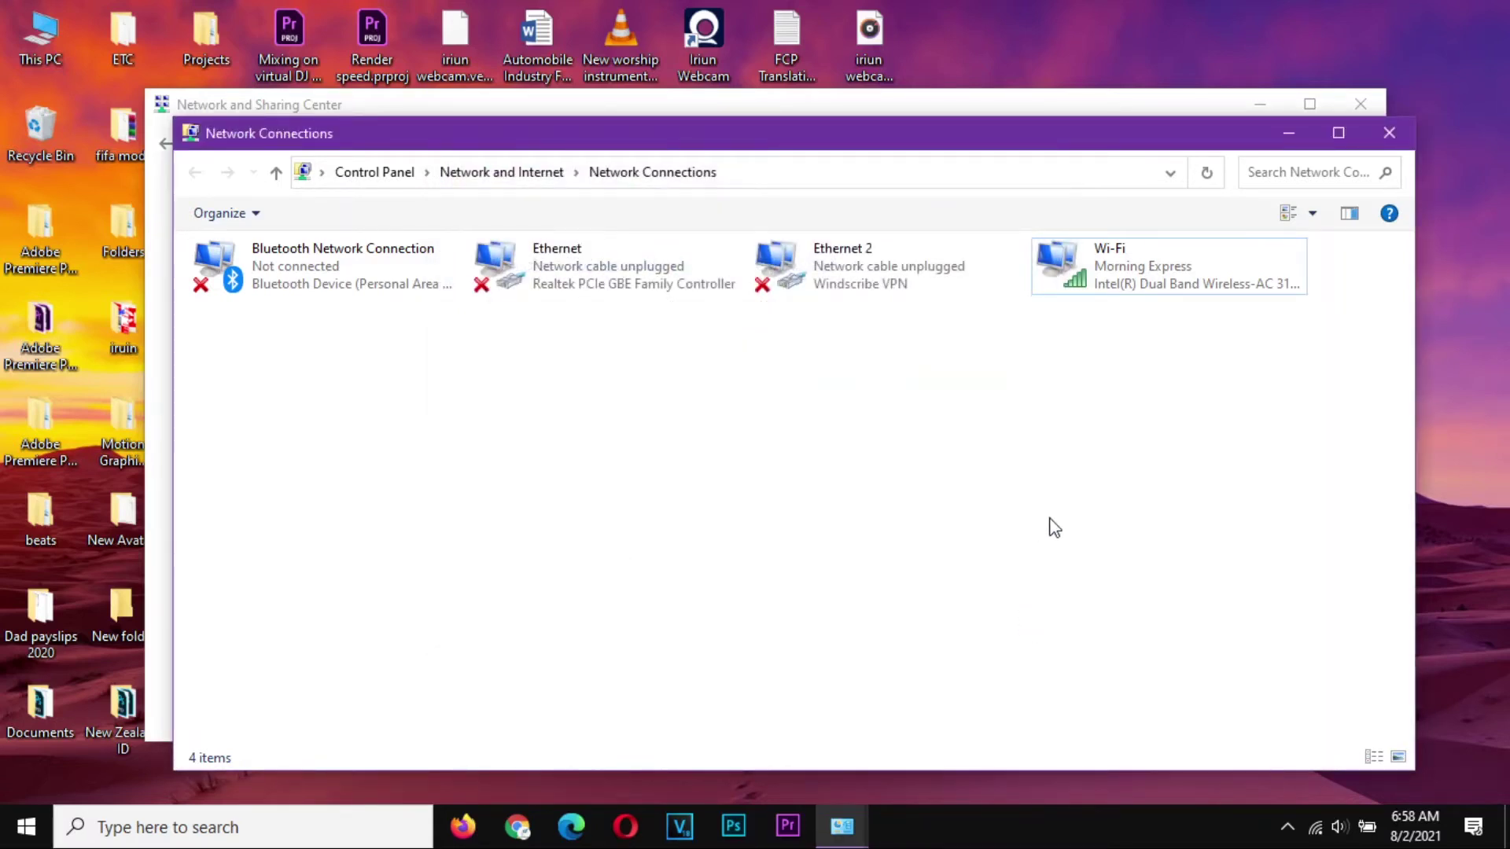
click(1124, 284)
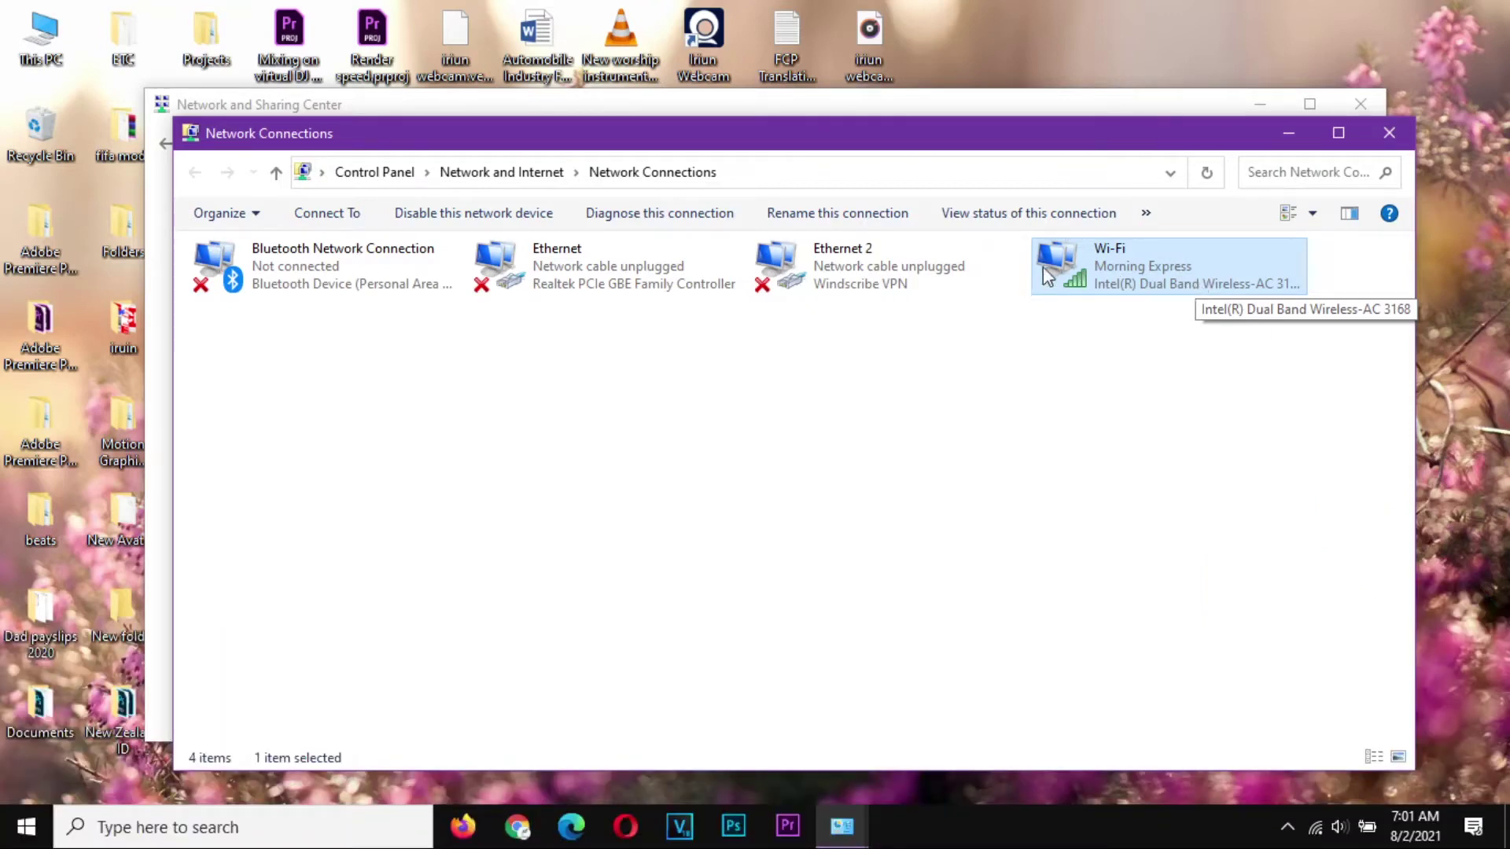
- Open the Wi-Fi adapter's device configuration on the Advanced tab
right_click(1070, 279)
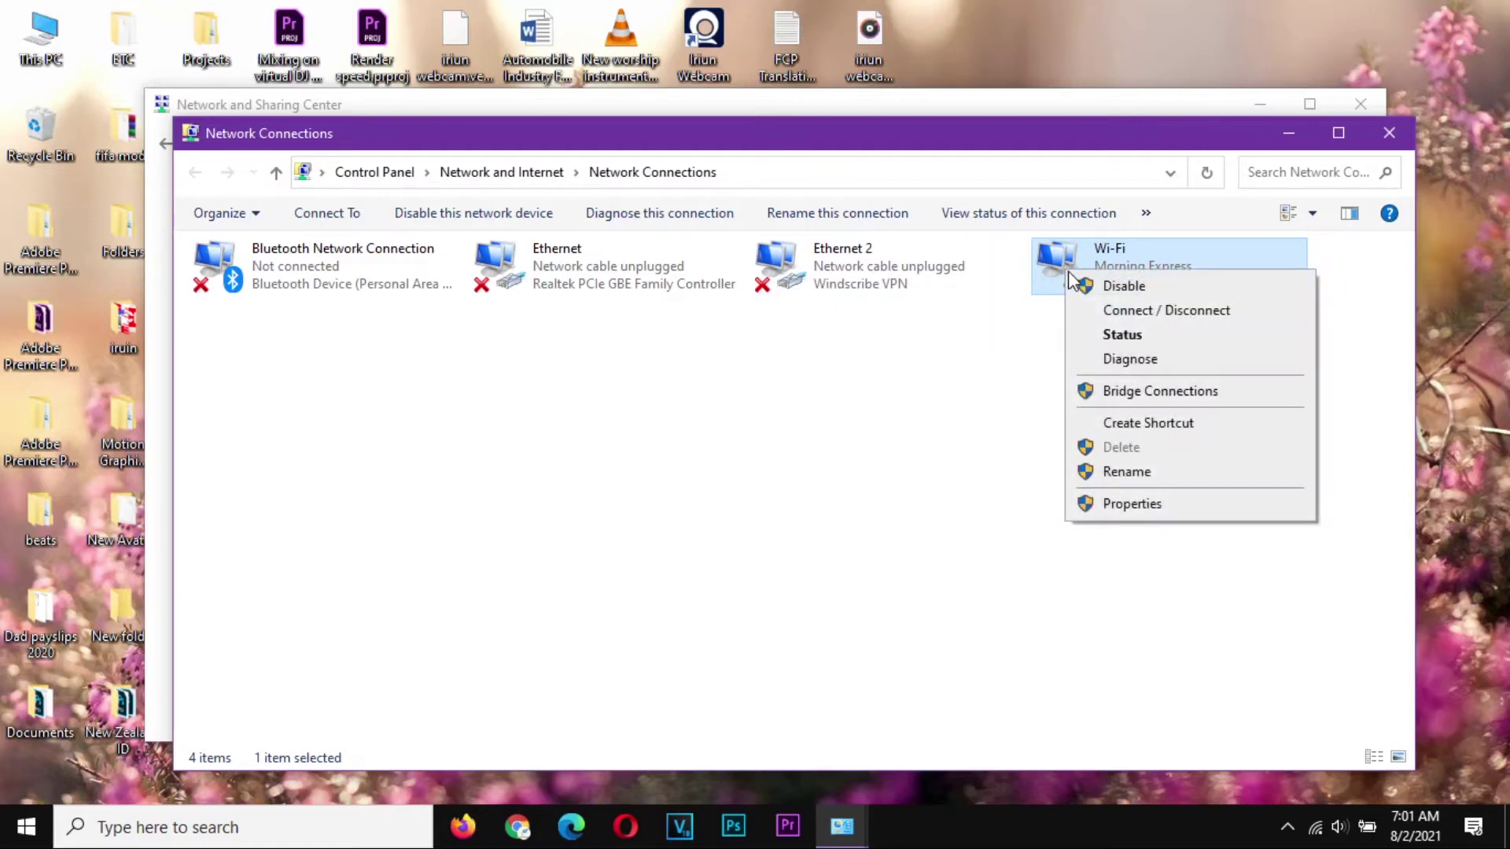
click(1125, 507)
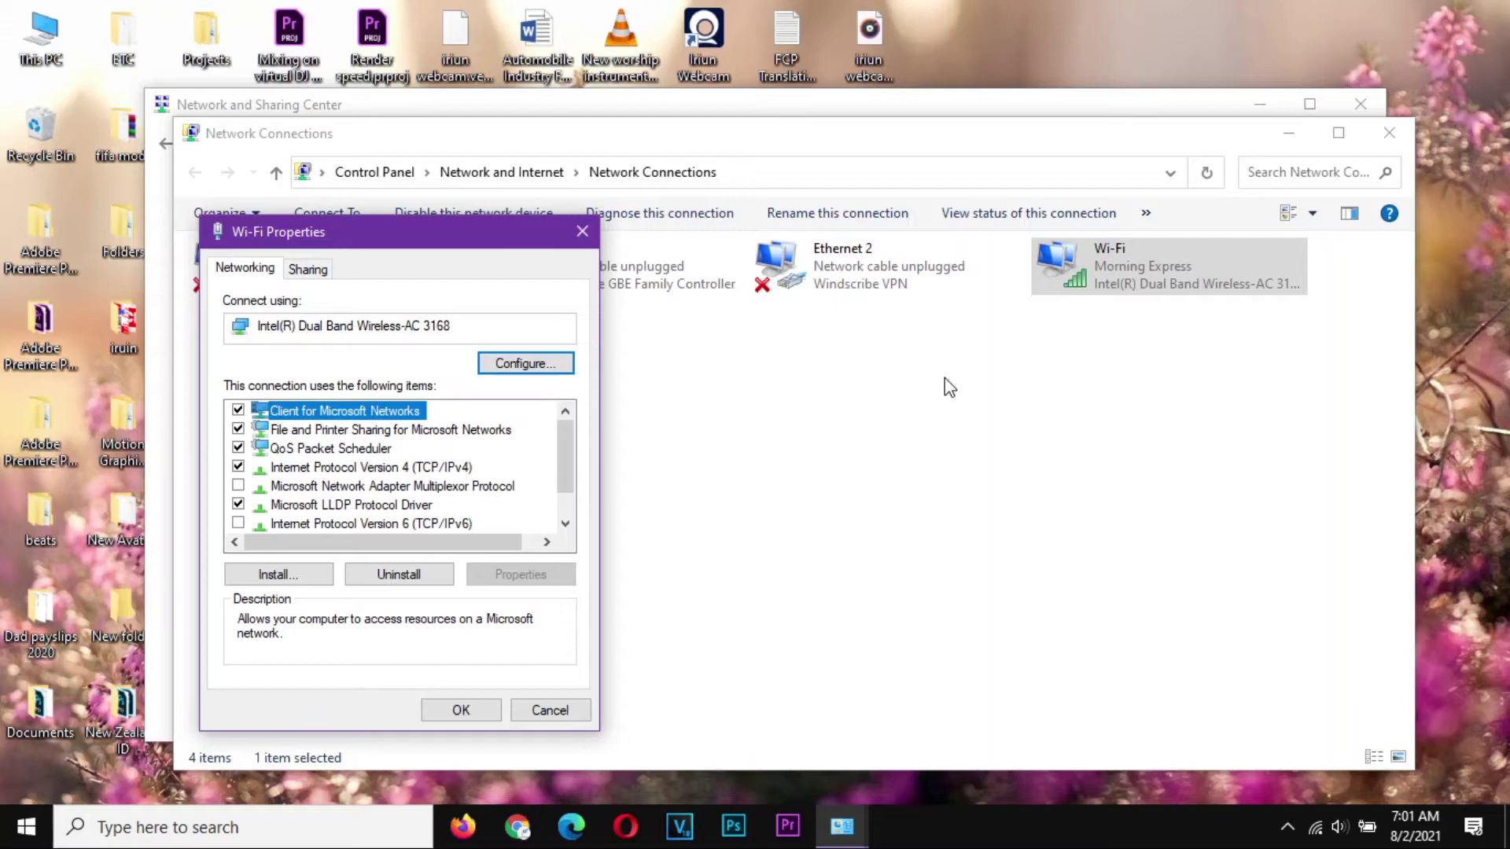
click(513, 367)
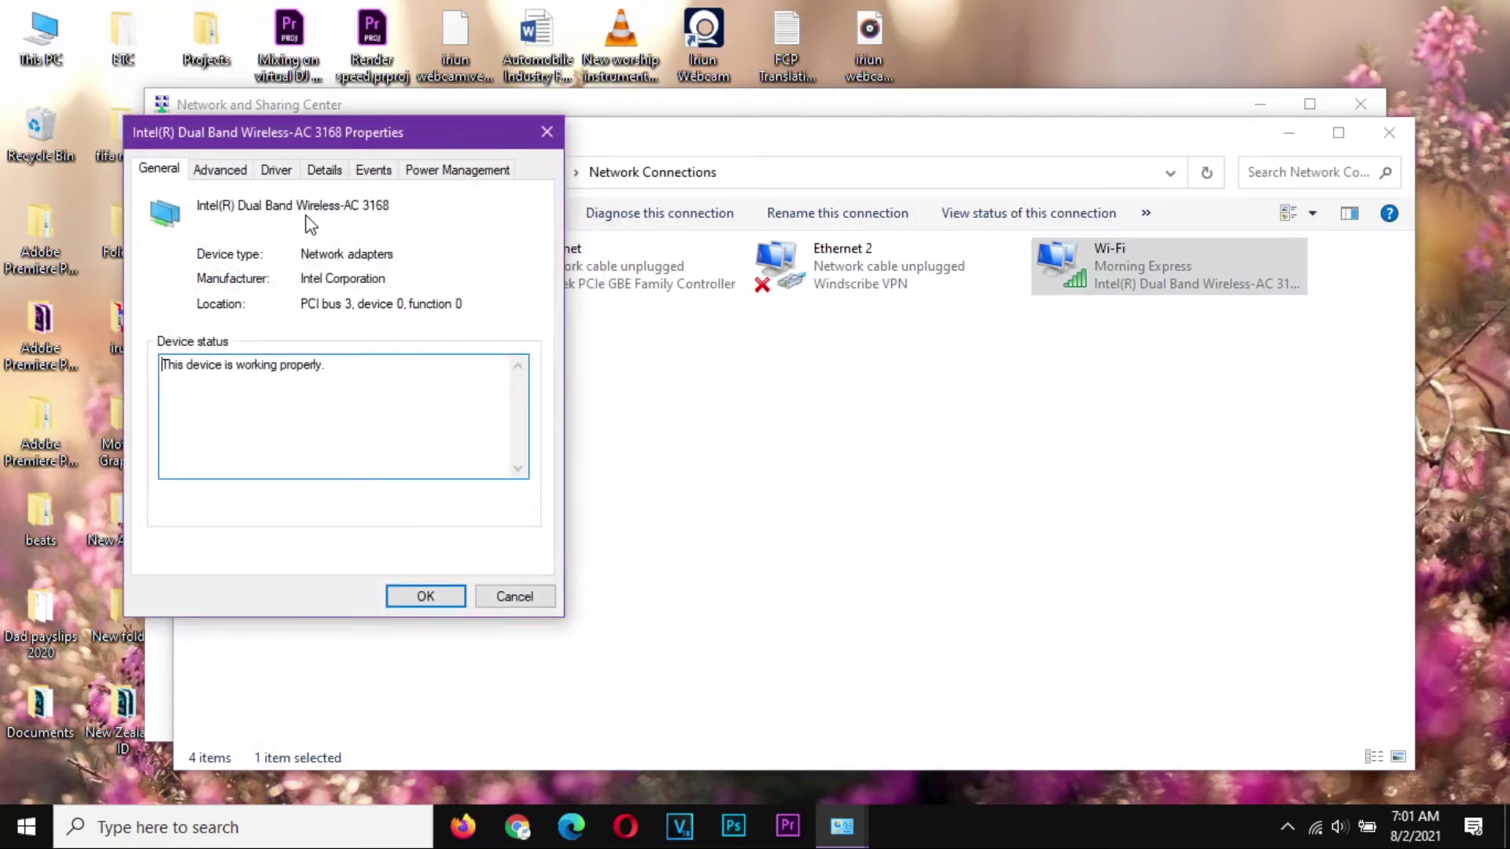
click(224, 173)
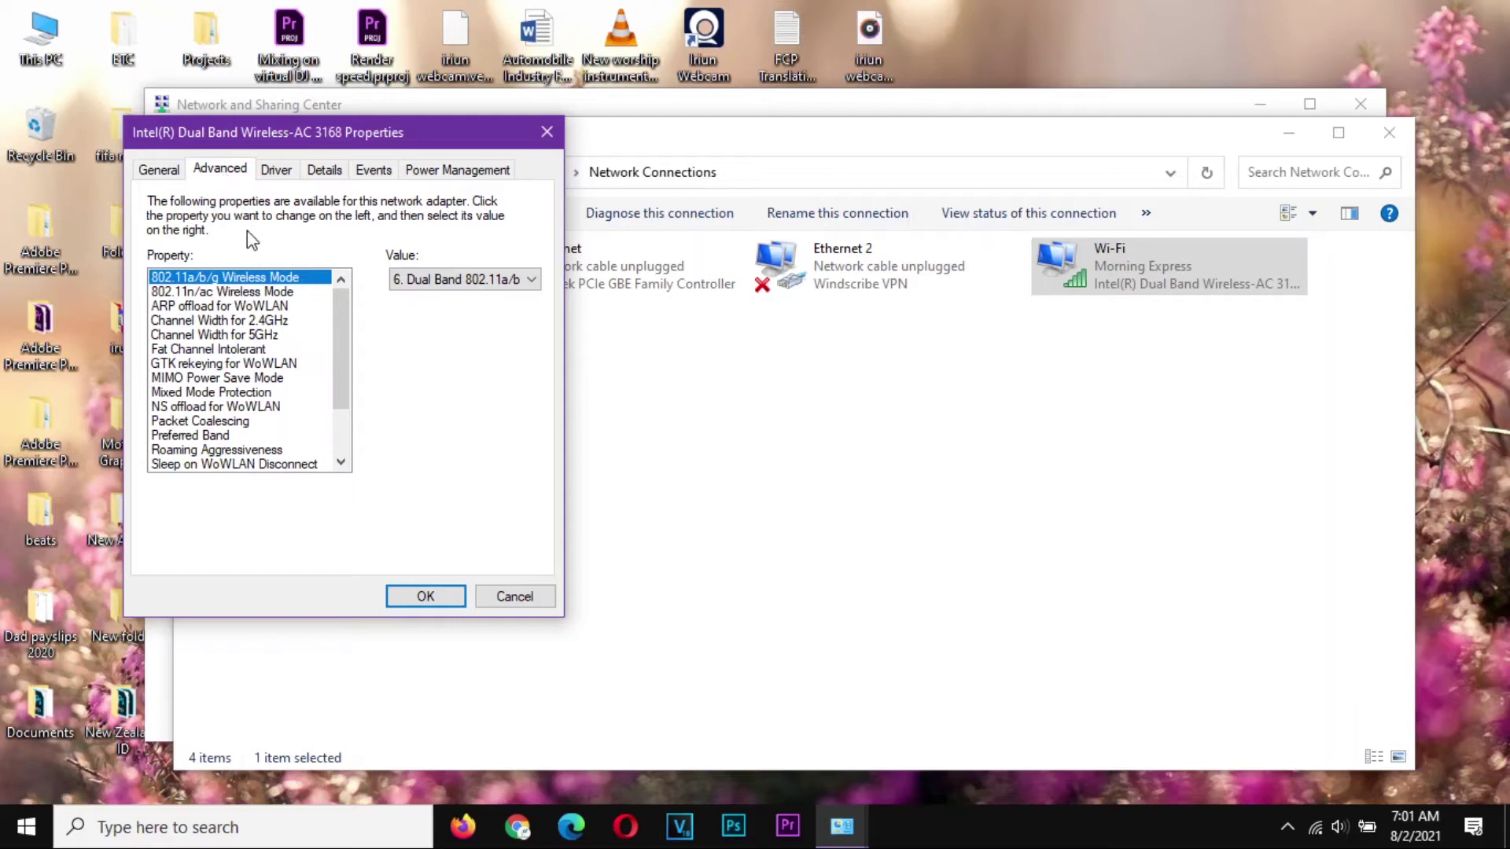
- Set MIMO Power Save Mode to No SMPS and show the Driver tab
click(281, 377)
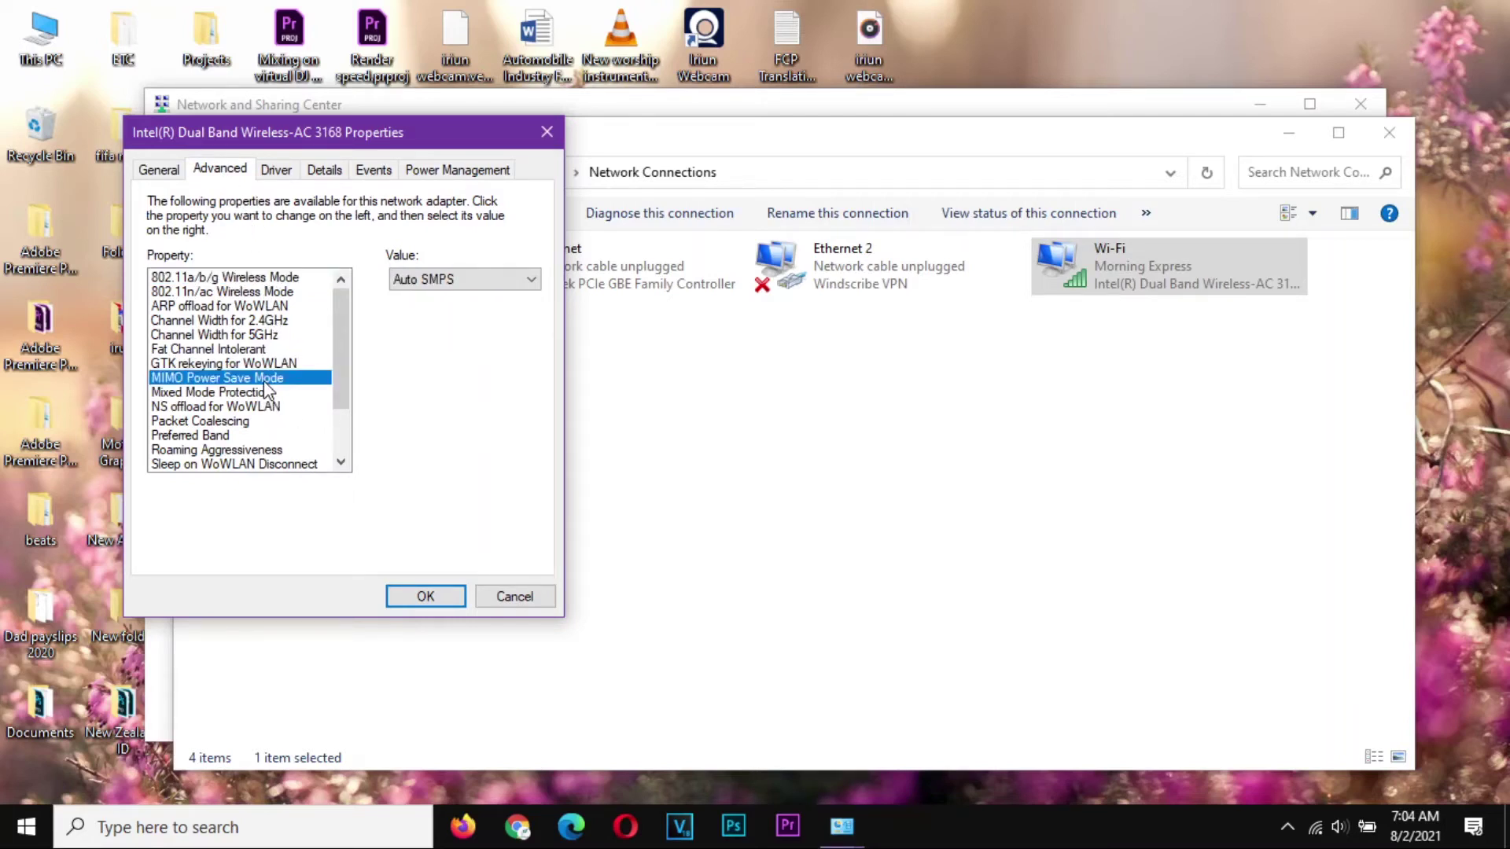
scroll(268, 391, down, 2)
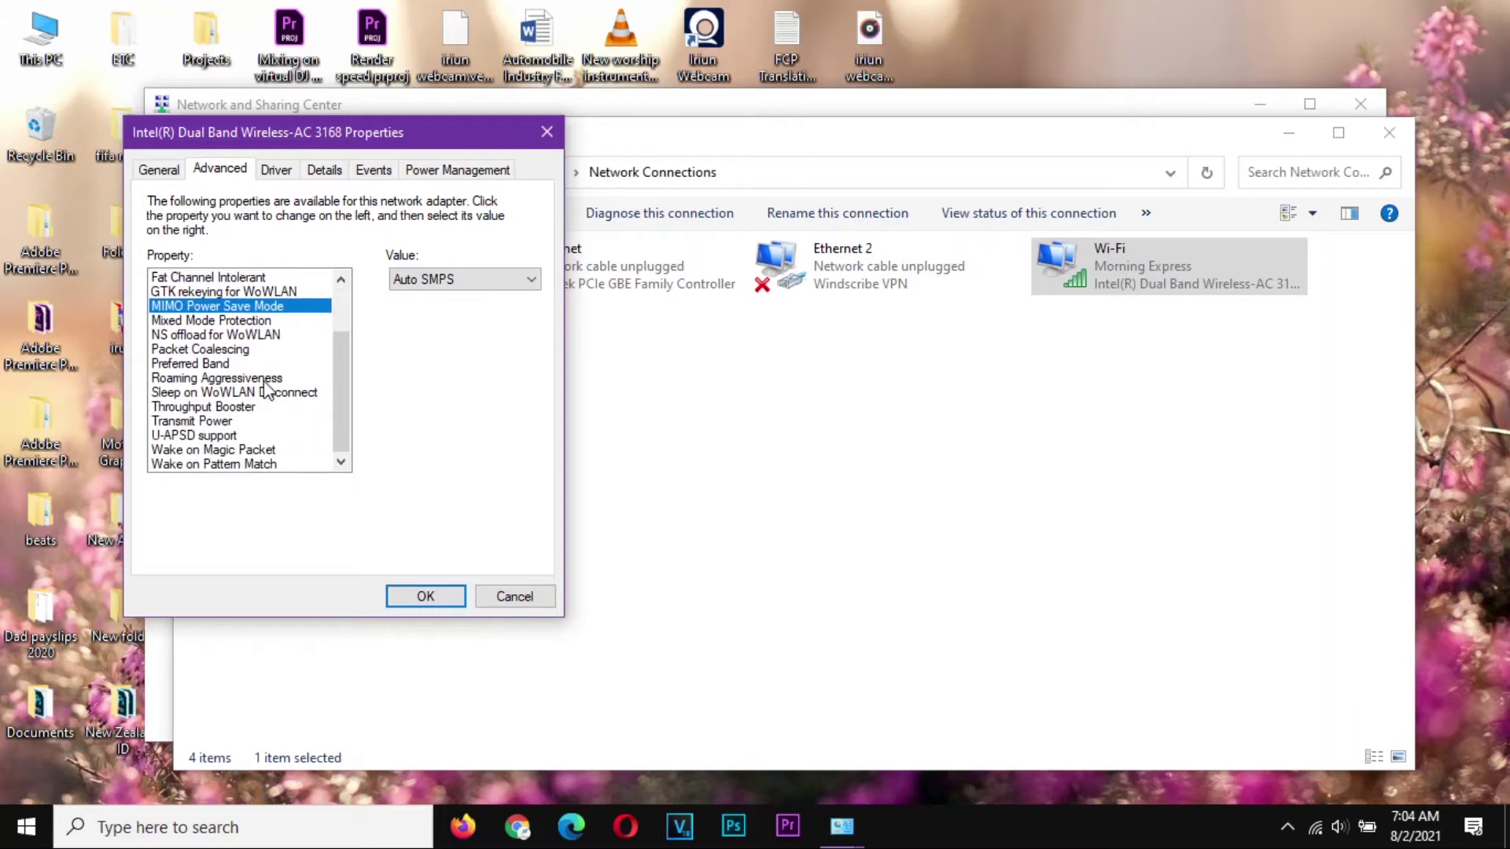
scroll(267, 391, up, 2)
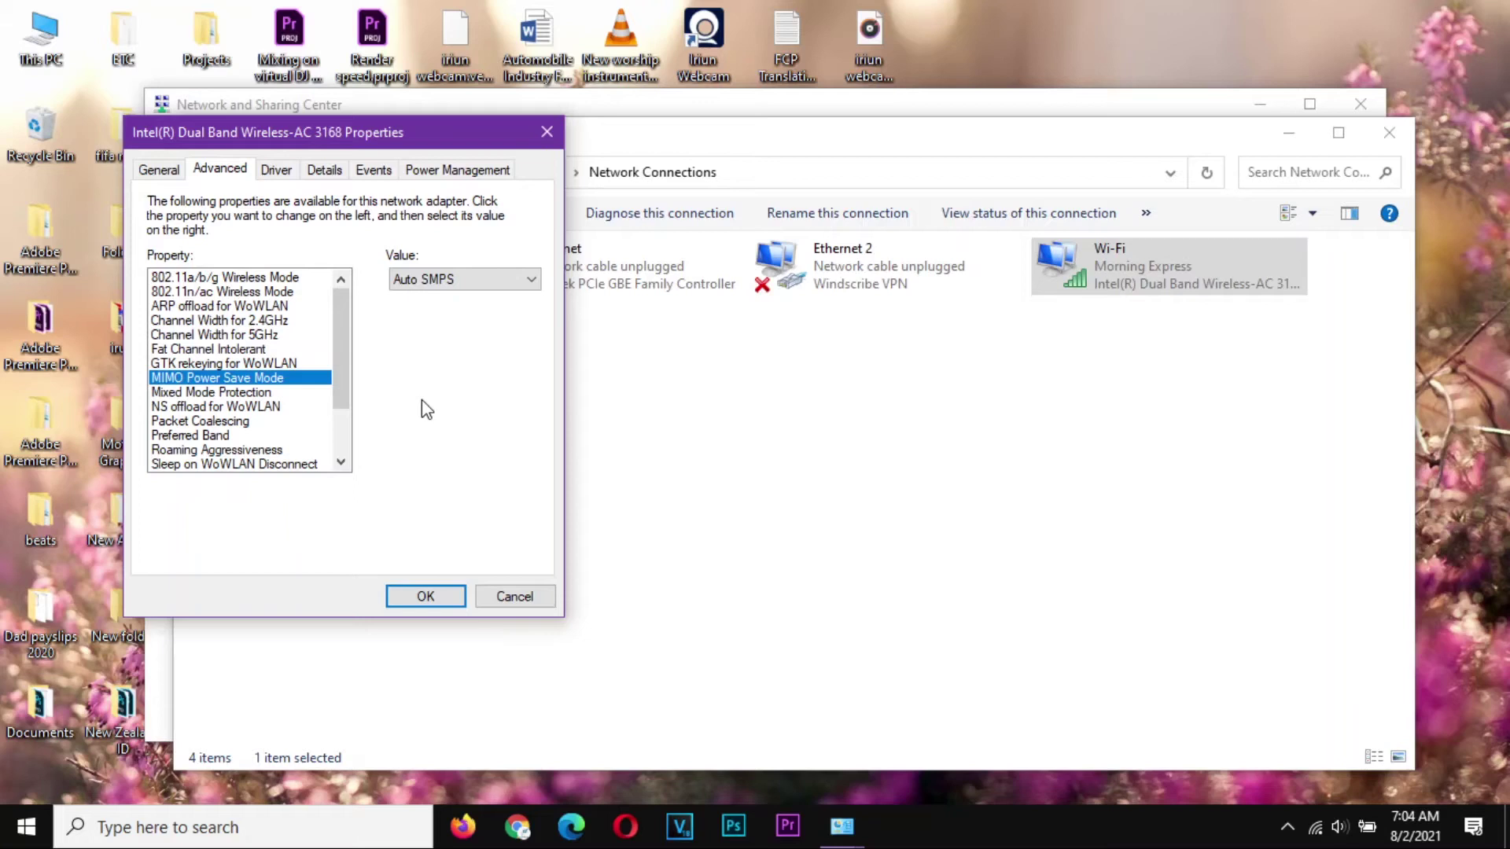
click(447, 275)
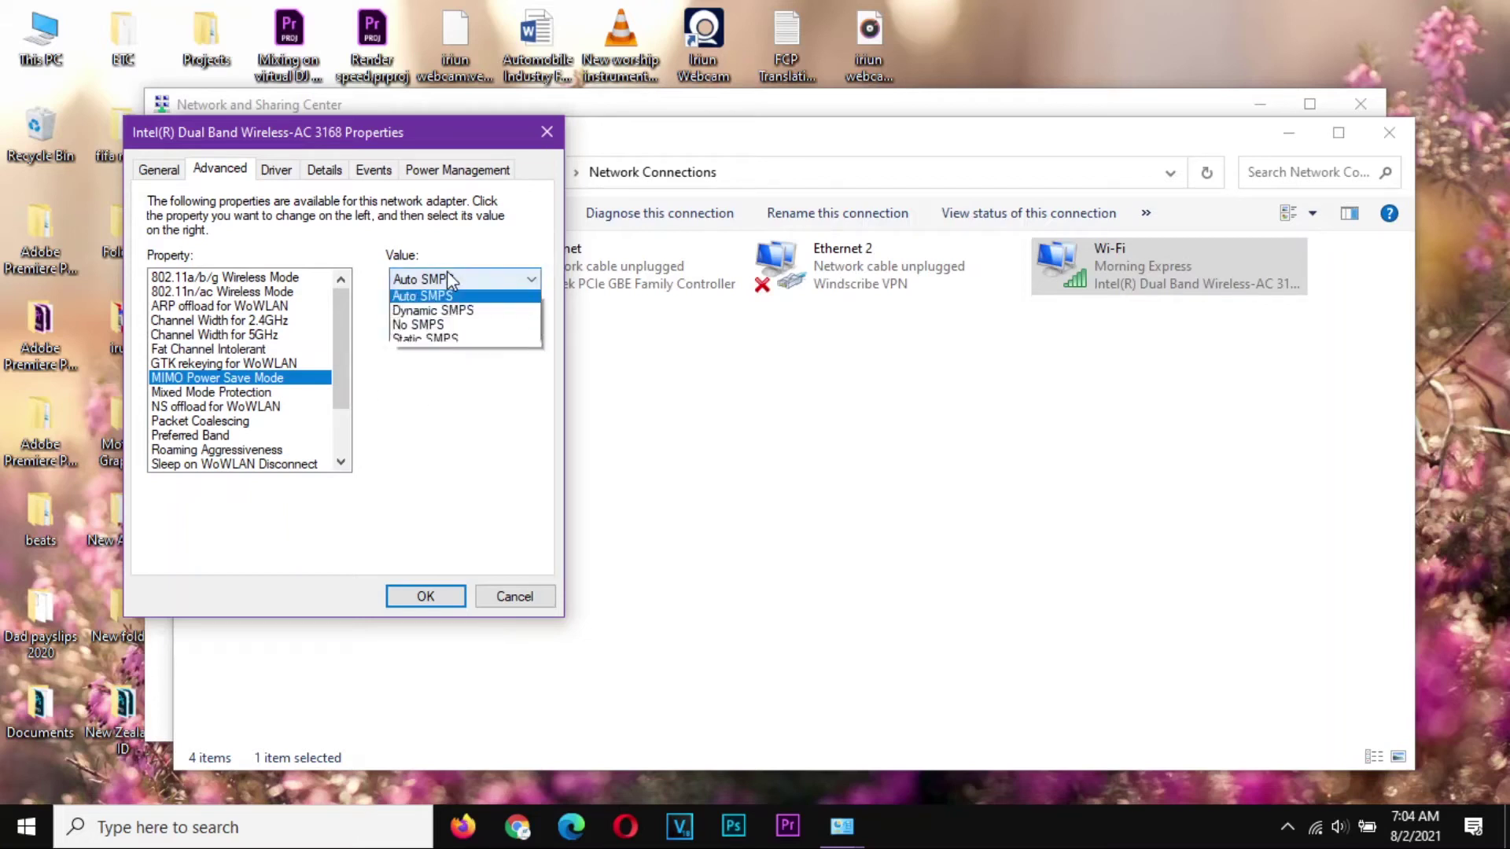
click(442, 328)
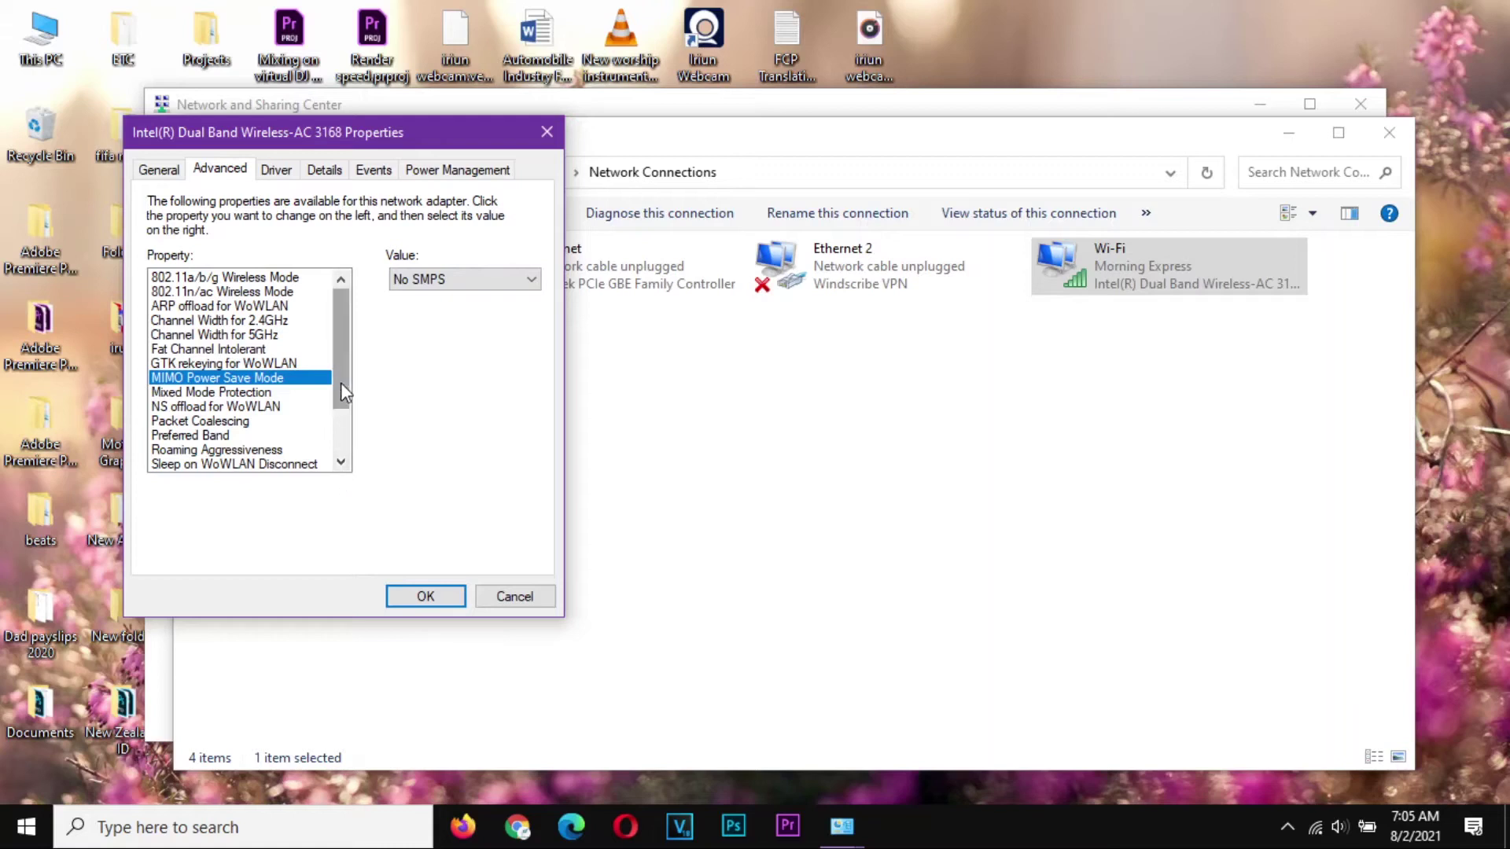
drag(335, 342, 338, 455)
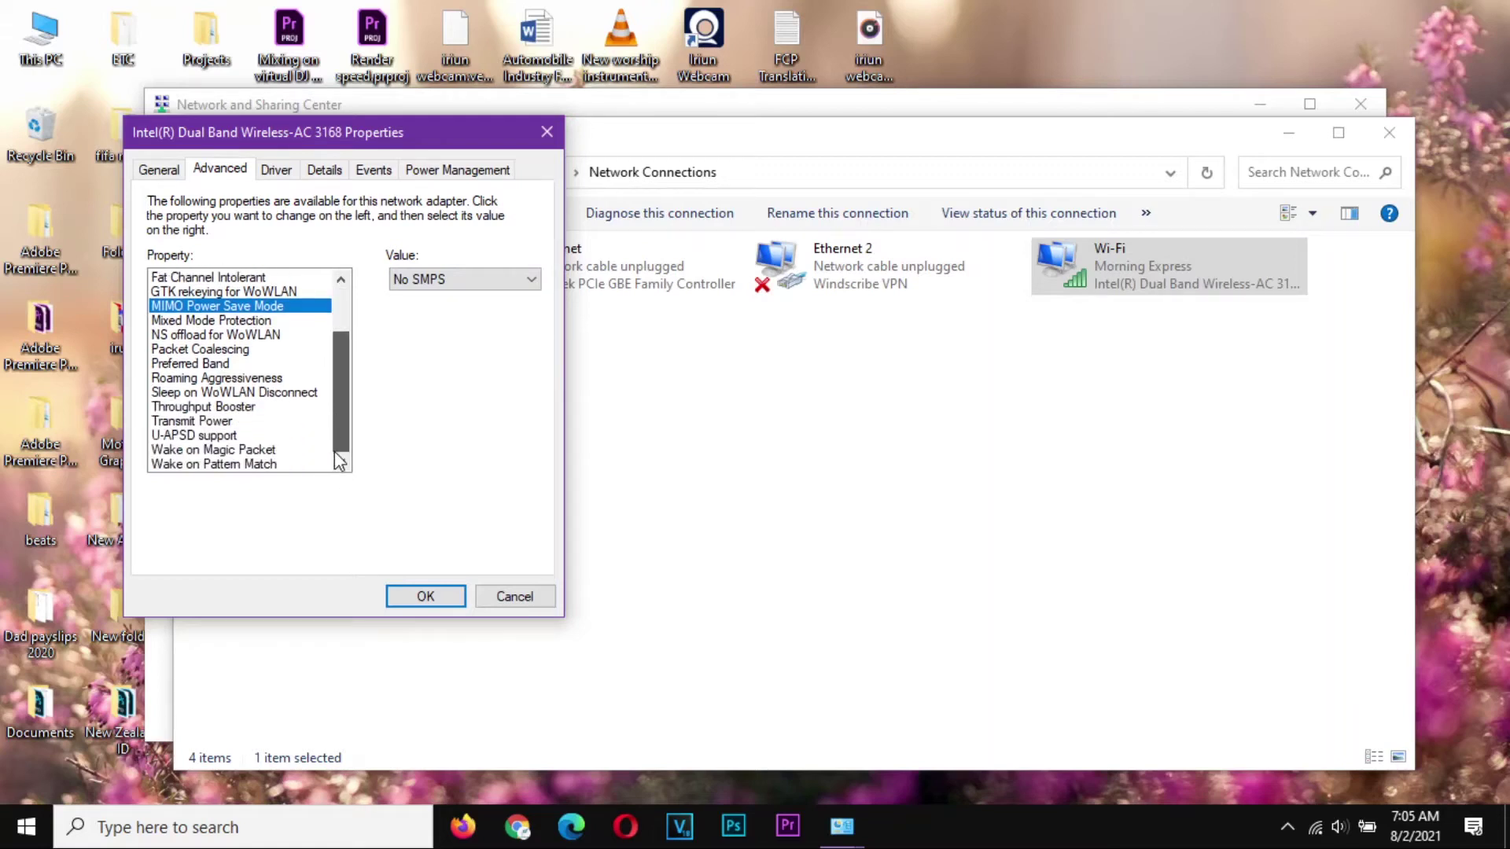
drag(333, 398, 334, 355)
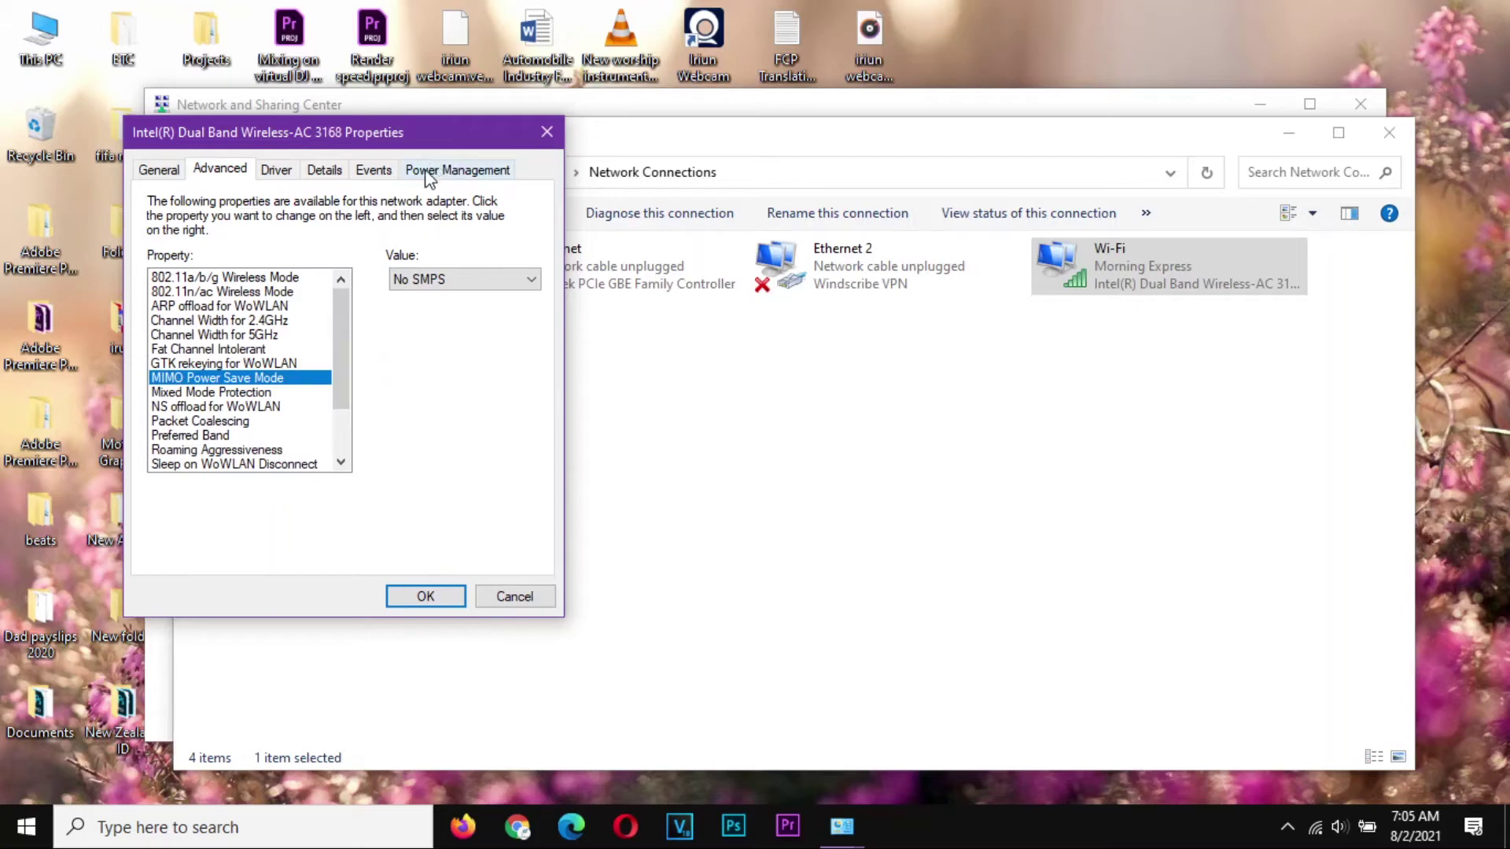
click(279, 172)
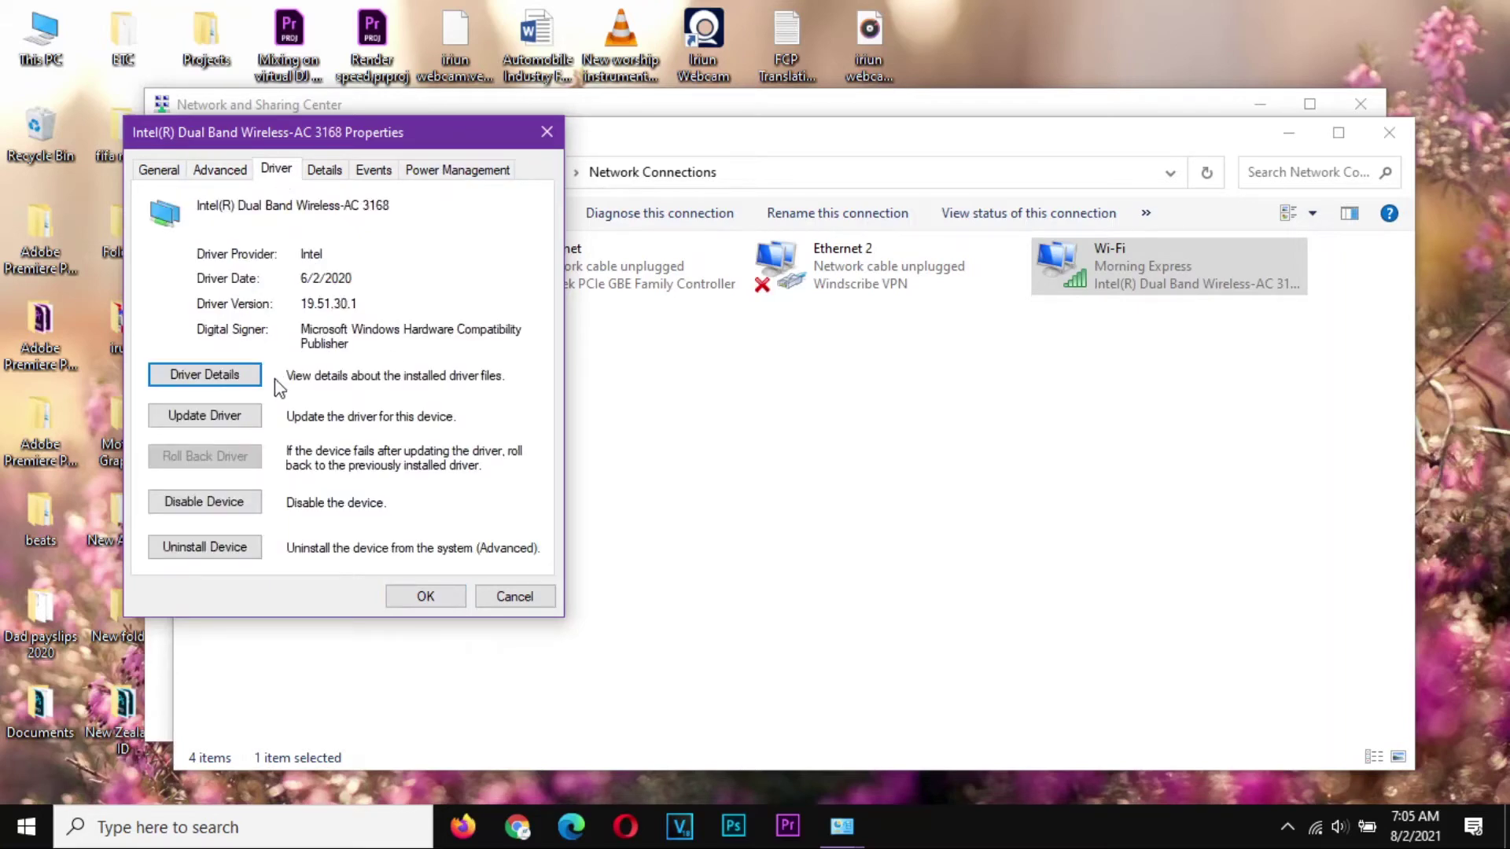
- Search automatically for a newer Wi-Fi driver, then close the wizard once it reports the best one is installed
click(230, 421)
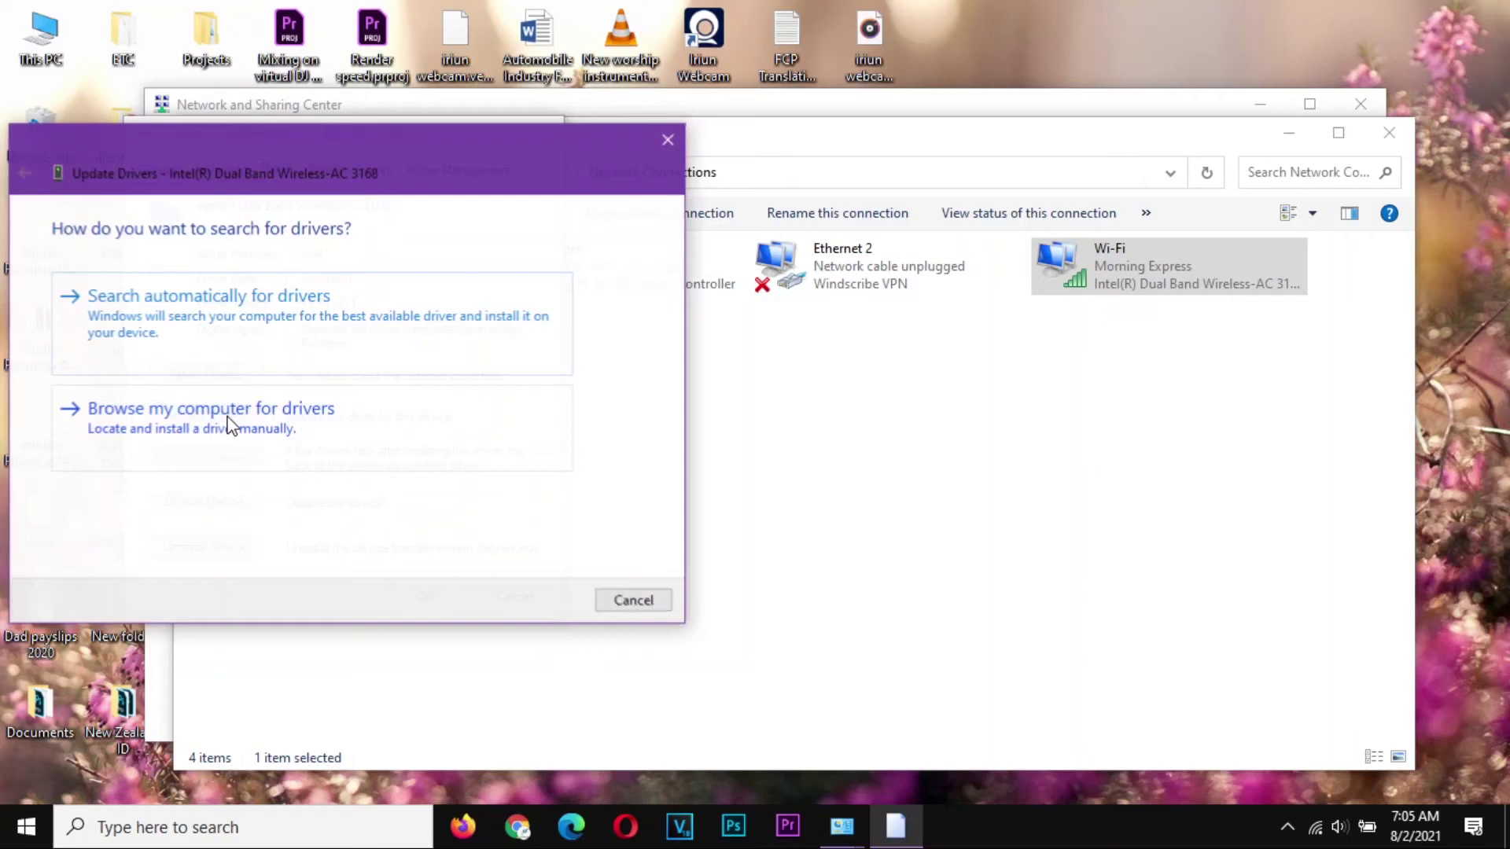
click(265, 310)
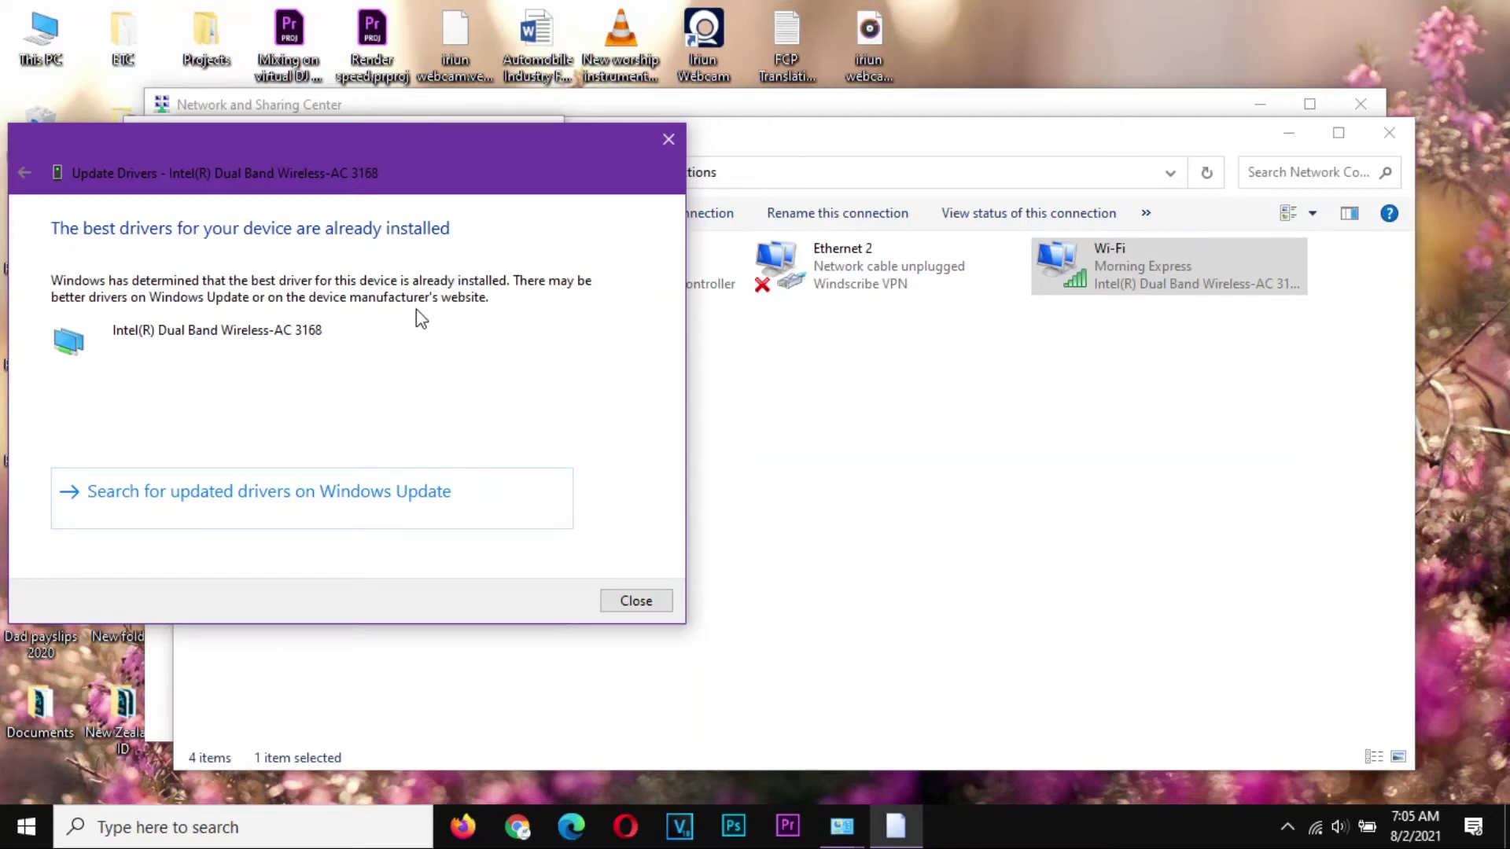
click(628, 602)
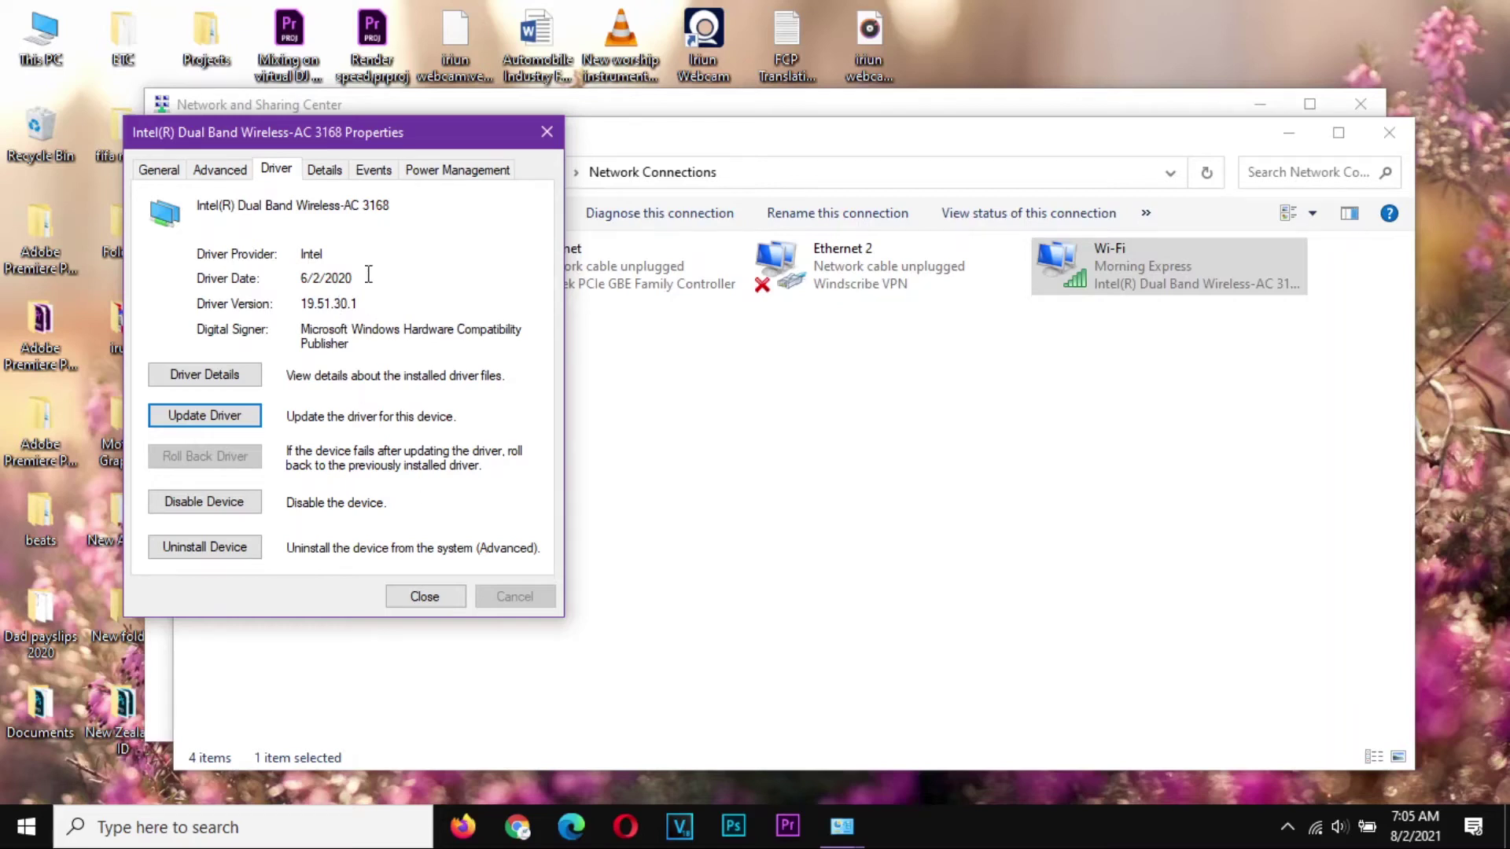
- Uncheck 'Allow the computer to turn off this device to save power' under Power Management
click(326, 171)
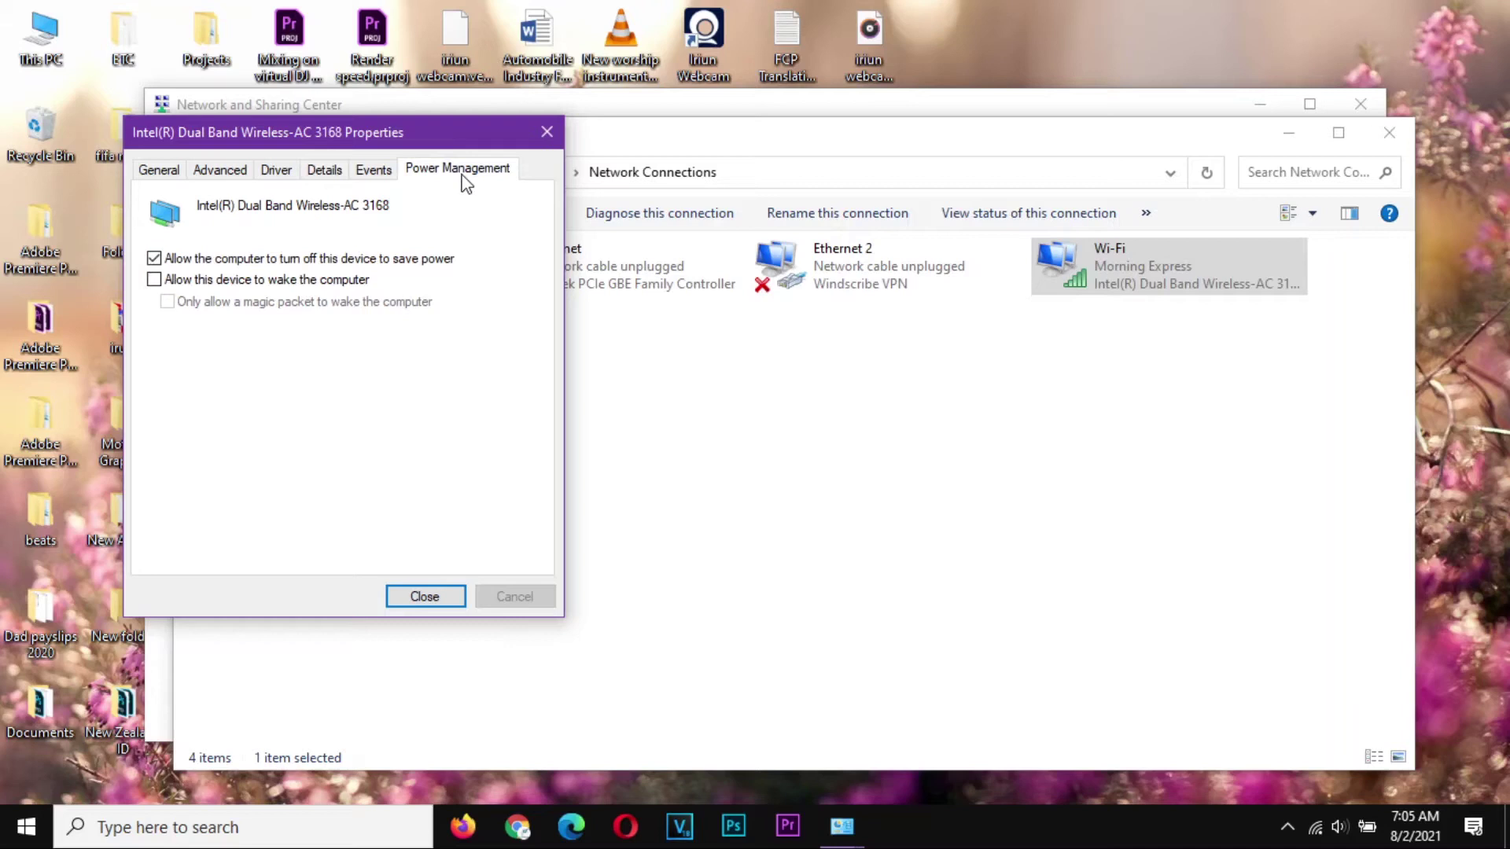
click(309, 265)
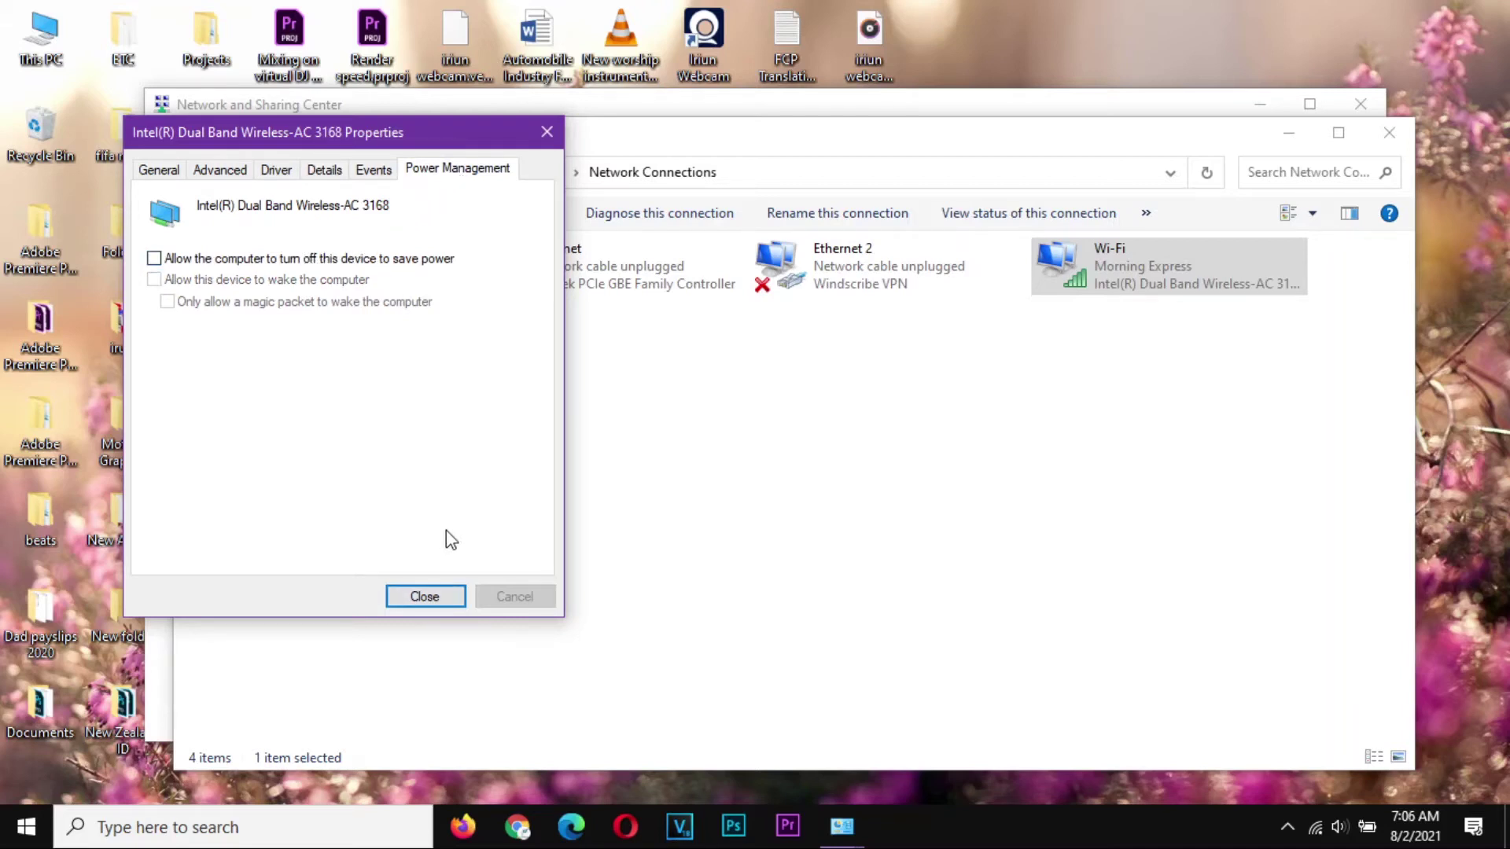
- Close the Wi-Fi properties and open the Realtek PCIe GBE Ethernet adapter's Advanced tab
click(425, 595)
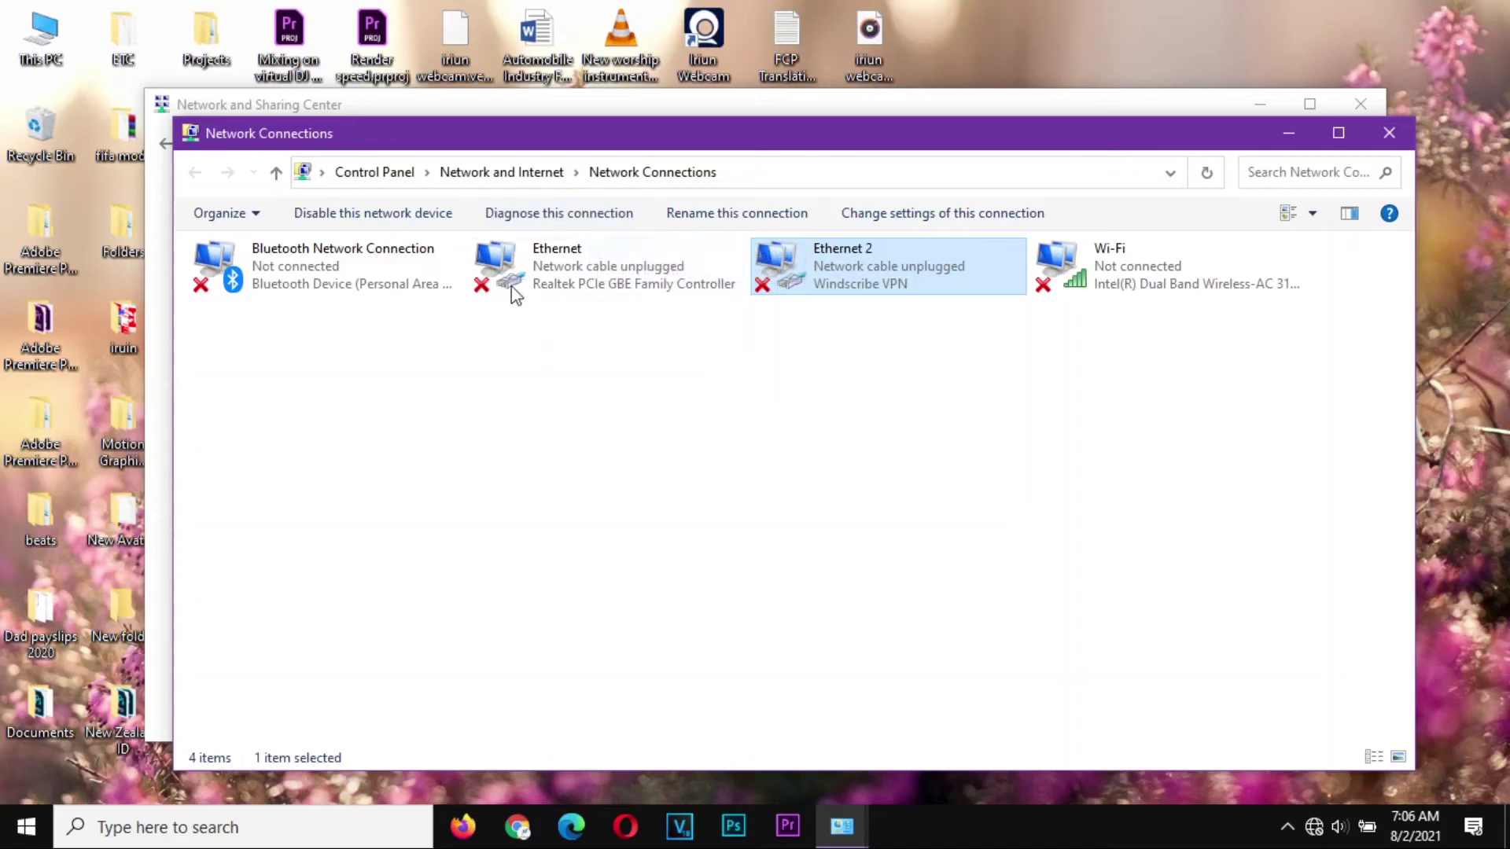
right_click(549, 270)
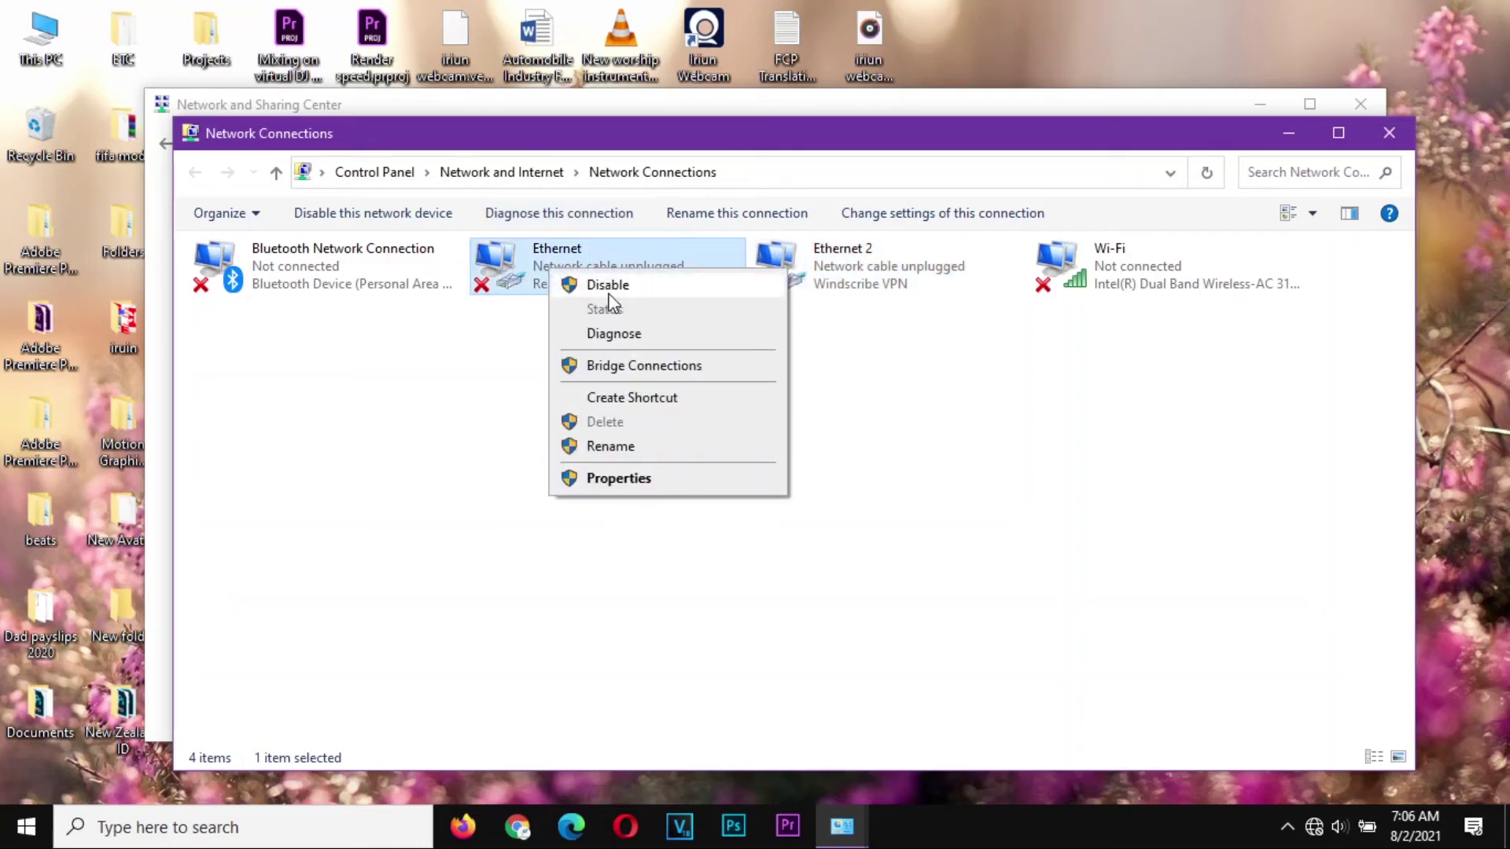
click(621, 478)
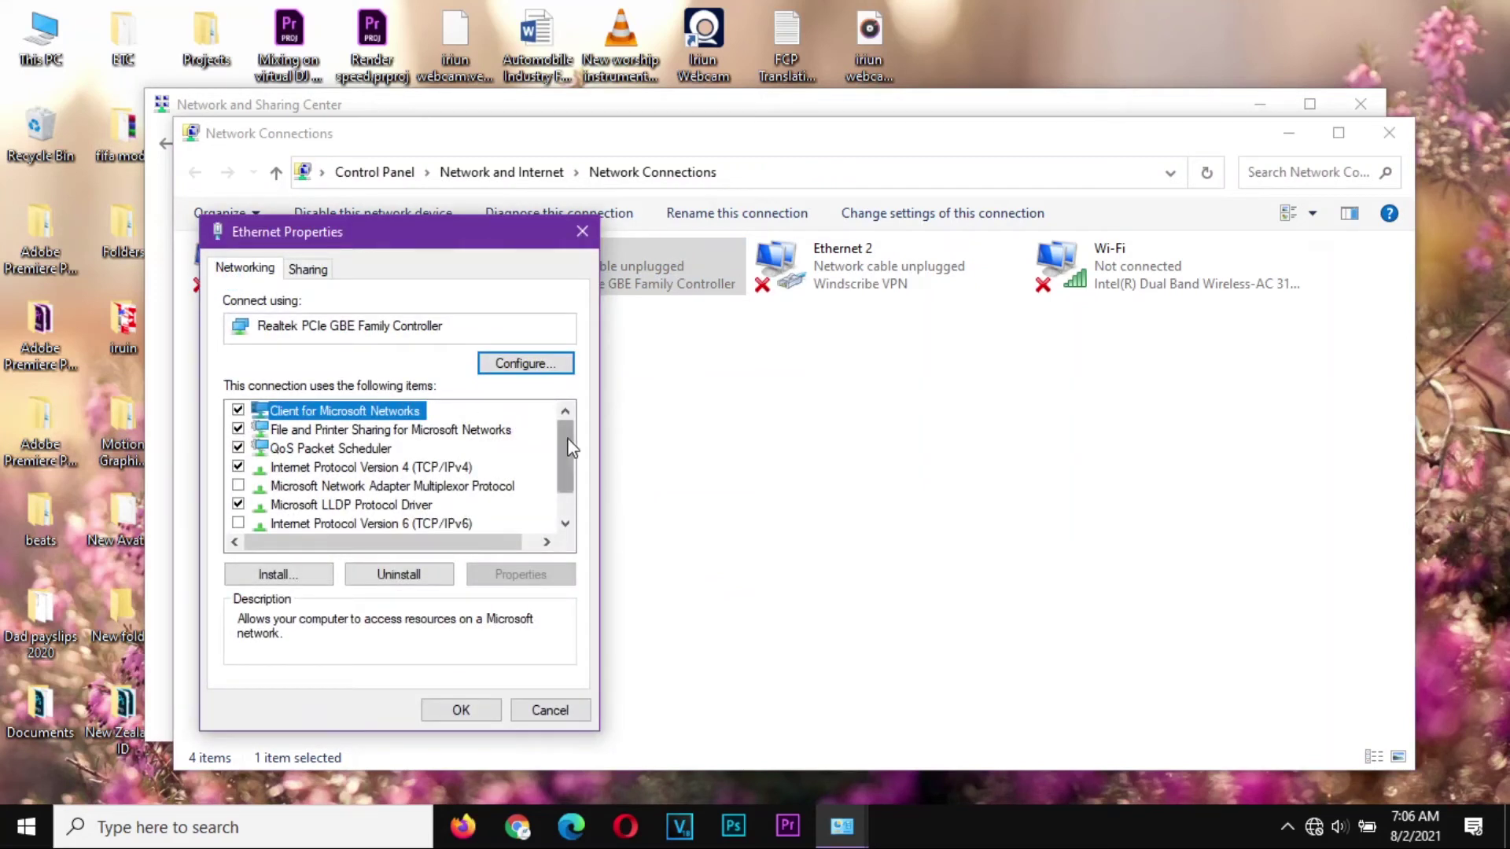
drag(570, 446, 570, 468)
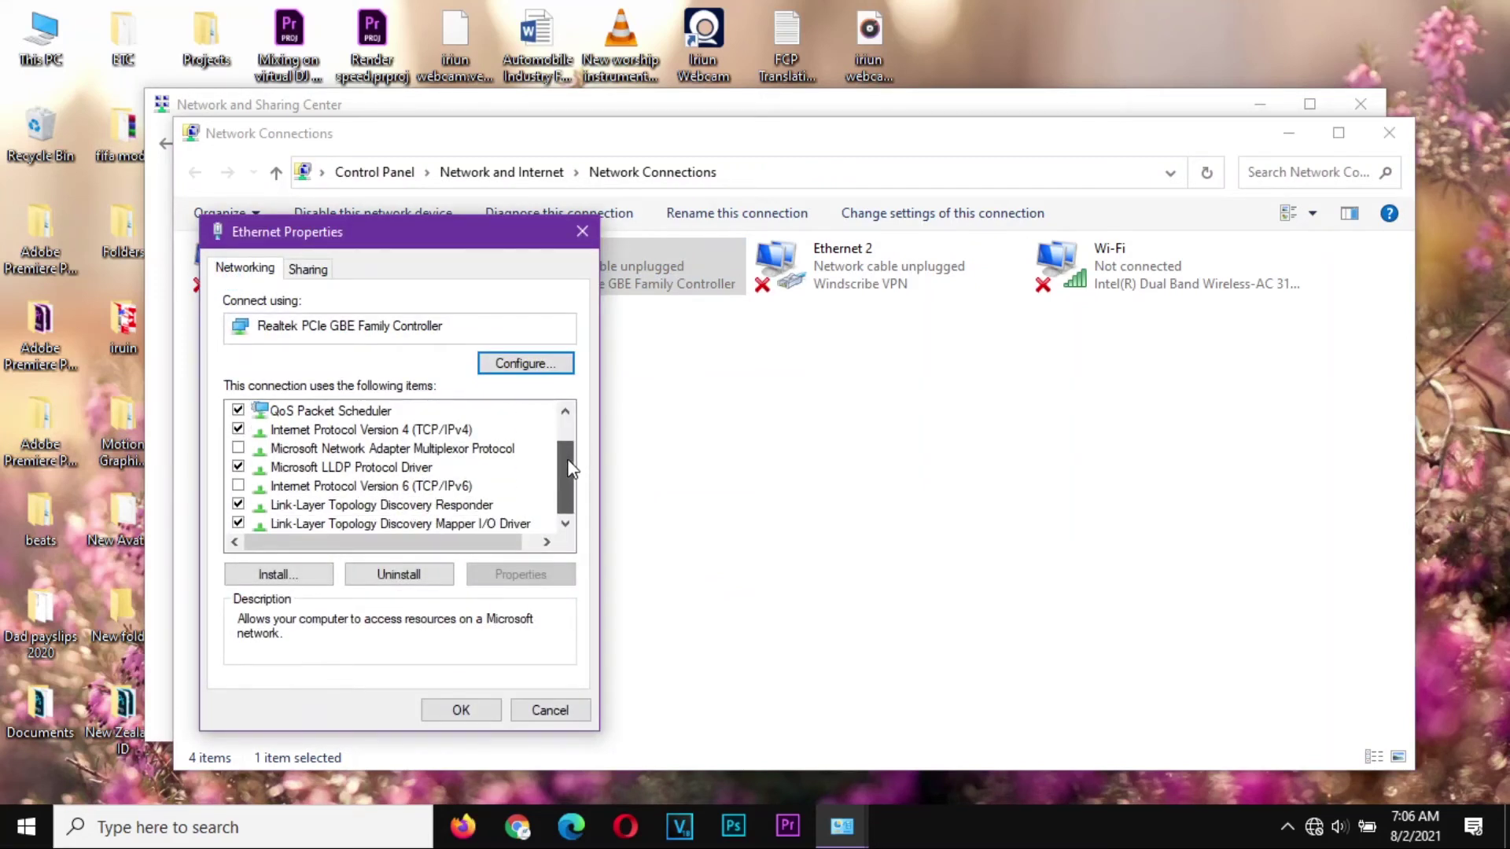
click(524, 368)
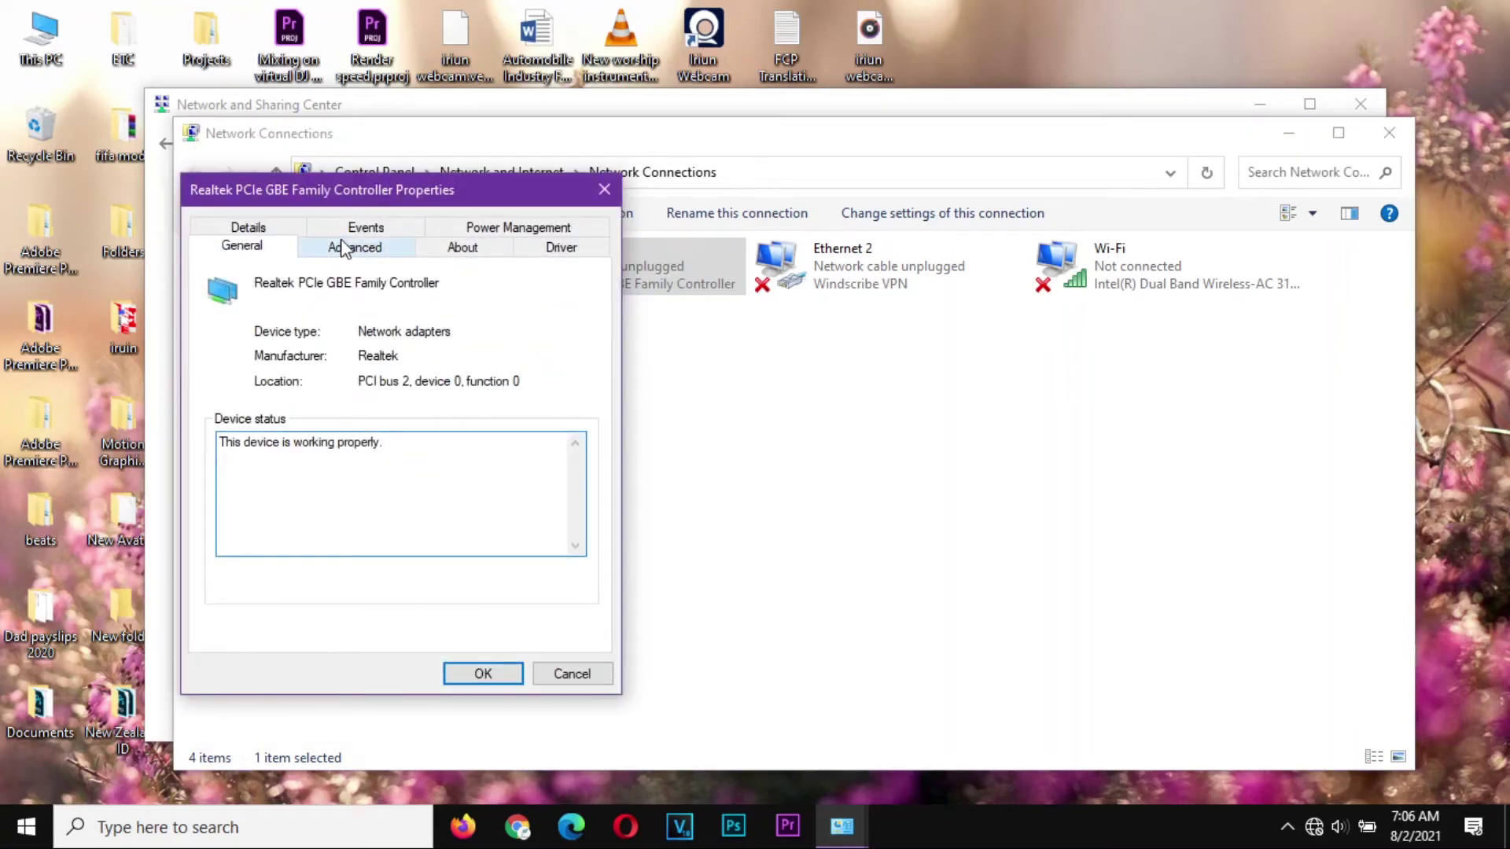
click(350, 250)
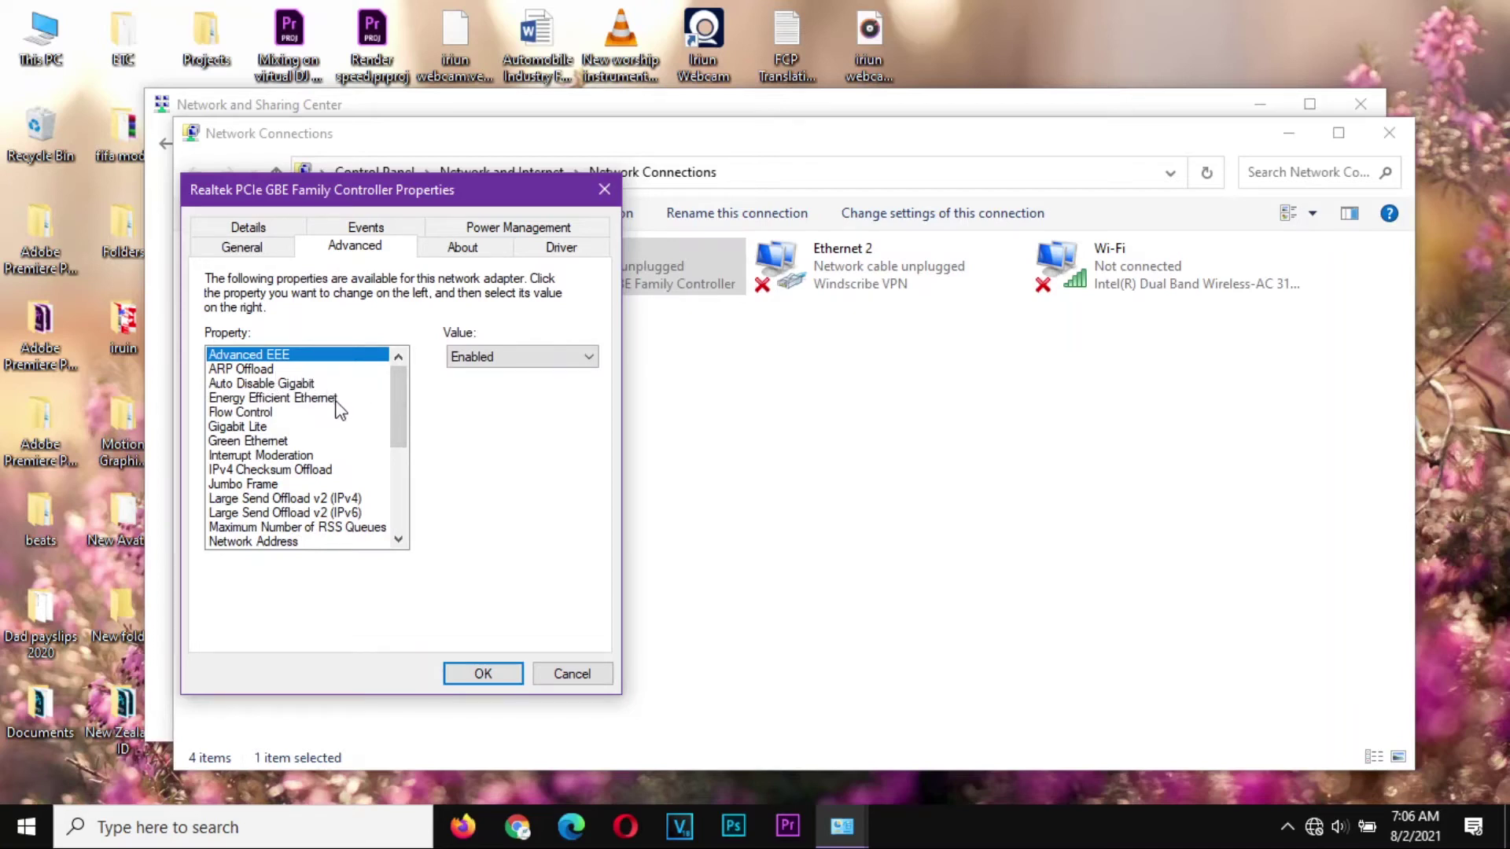
- Set Large Send Offload v2 (IPv4) and (IPv6) to Disabled
click(343, 513)
click(341, 499)
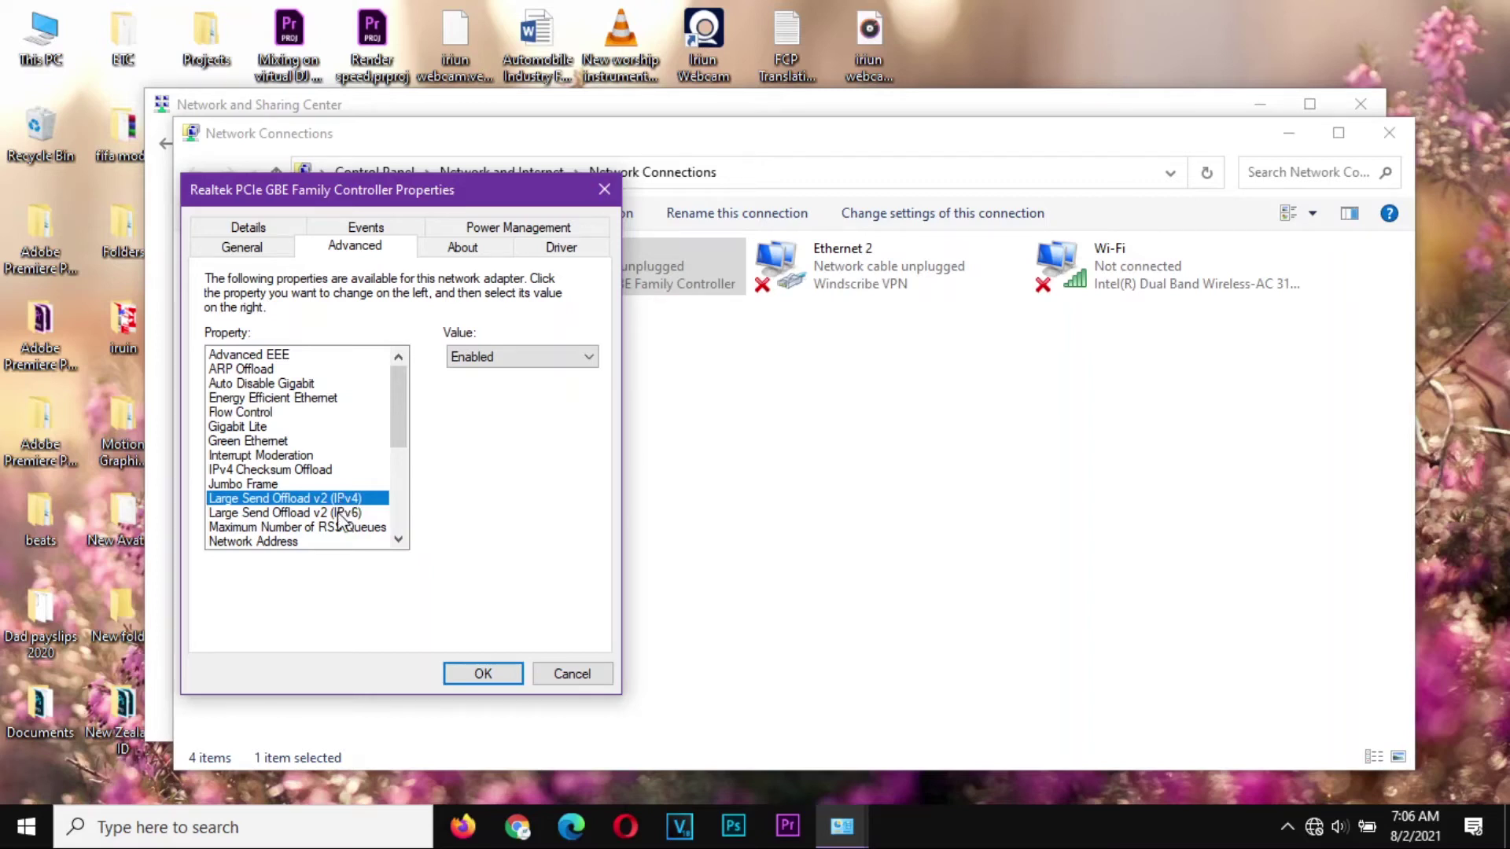
click(338, 511)
click(339, 501)
click(542, 357)
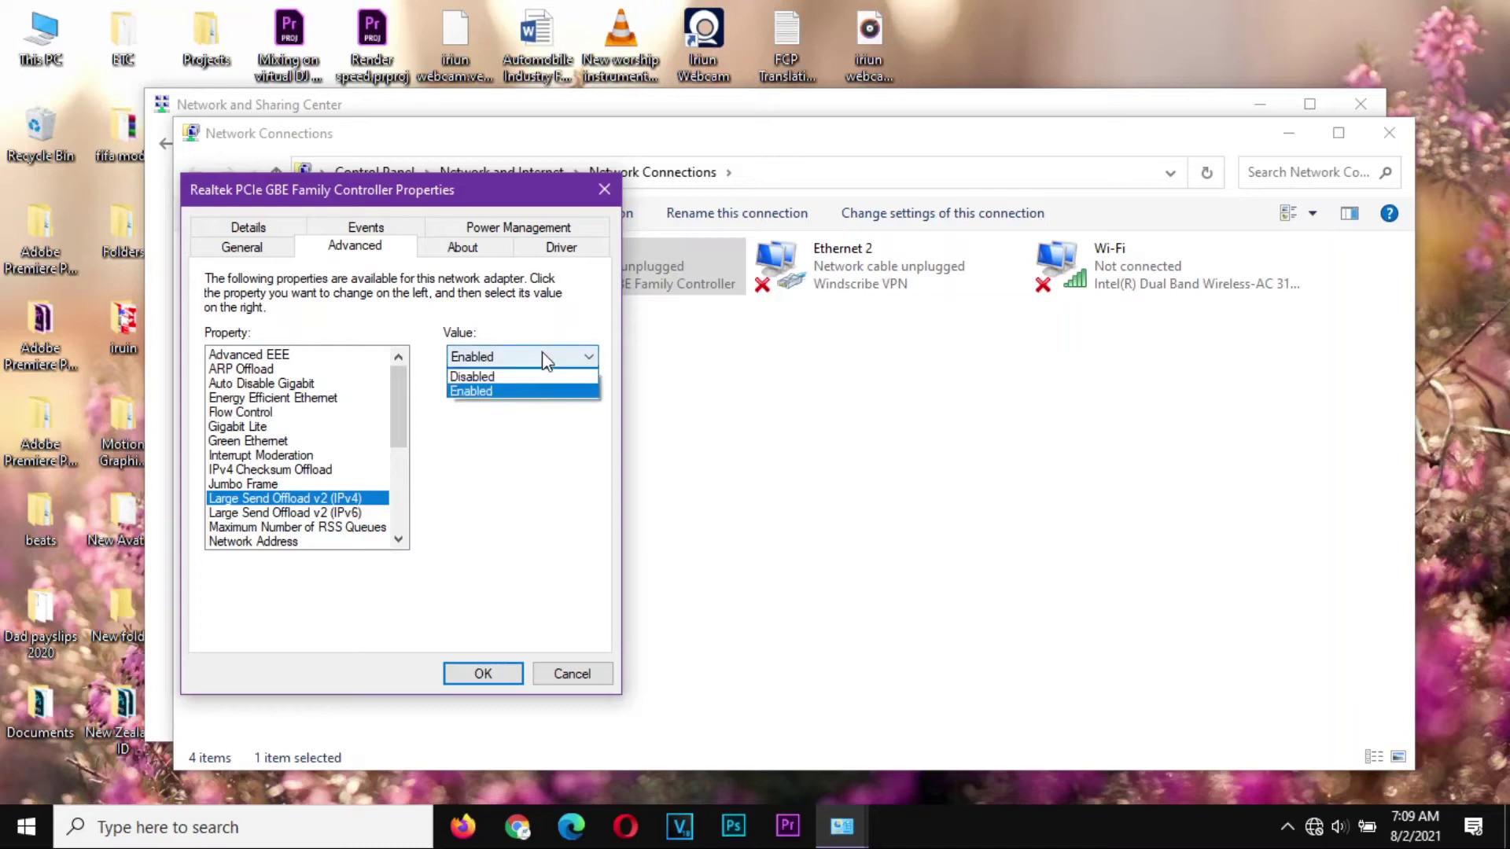
click(547, 392)
click(340, 512)
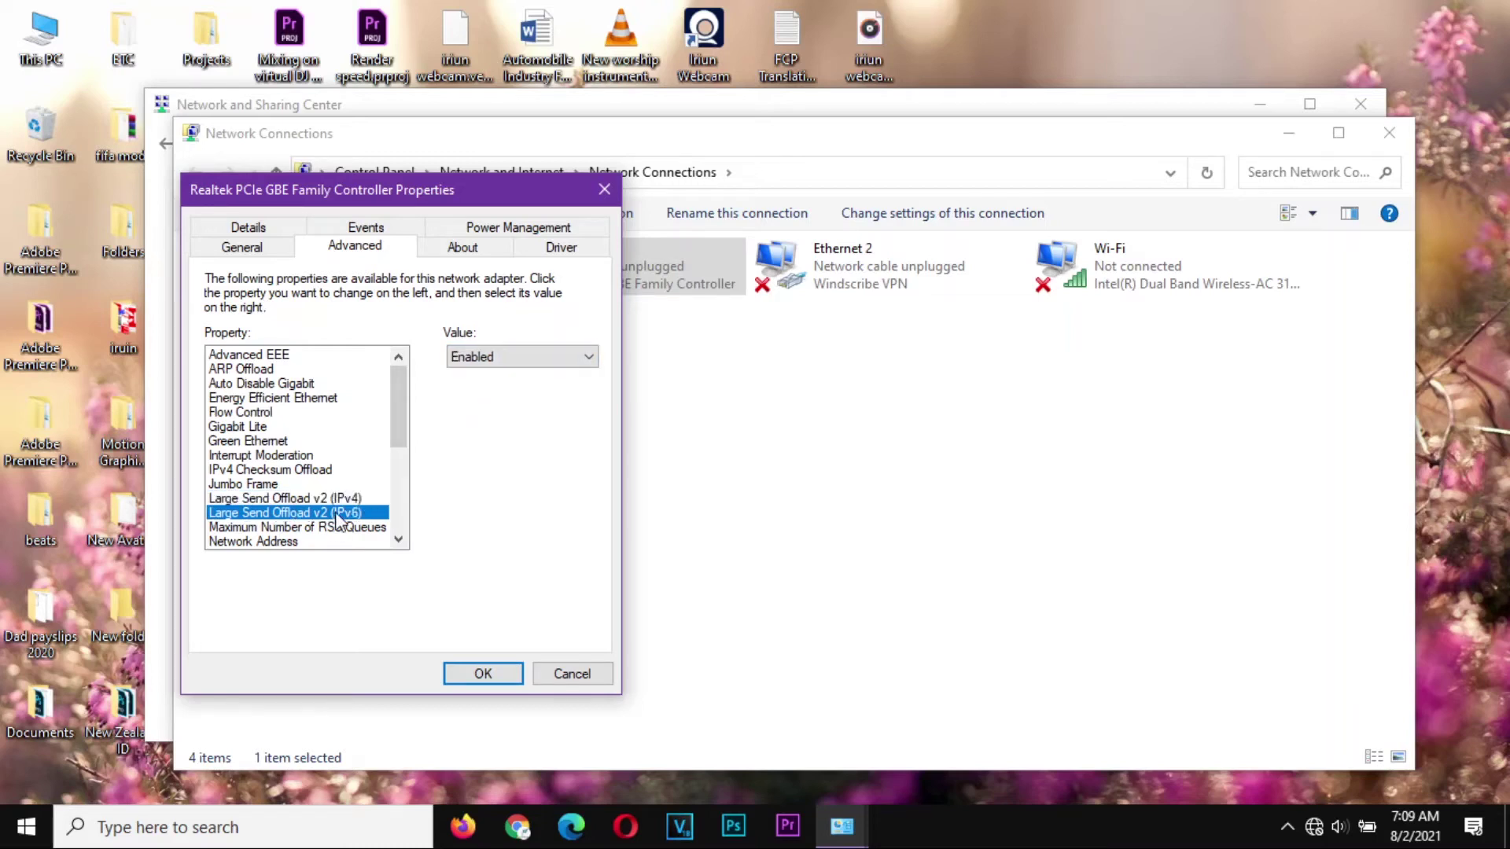
click(532, 357)
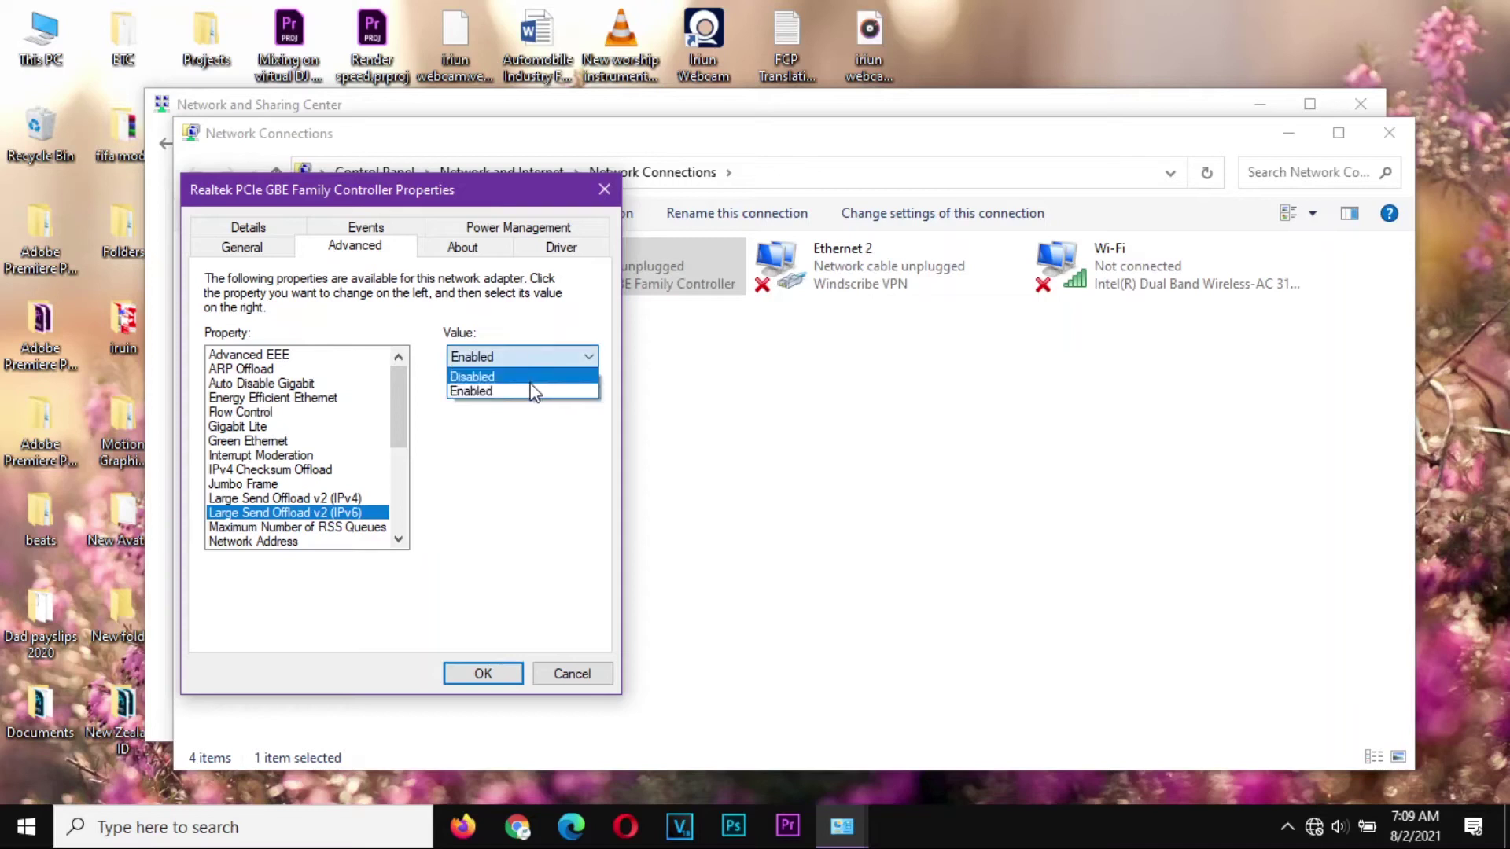
click(534, 392)
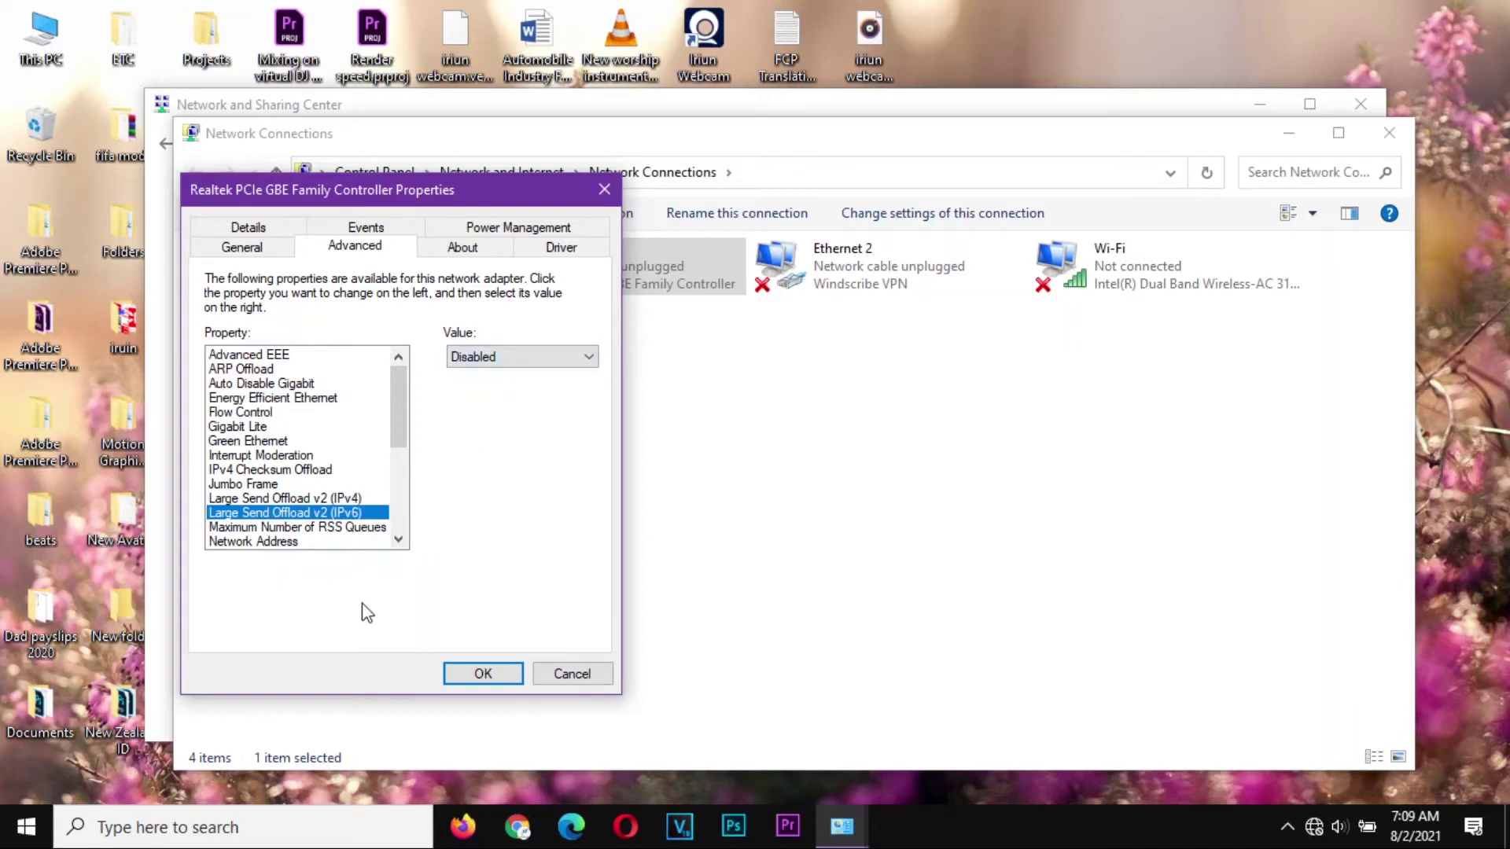
- Set Energy Efficient Ethernet and Green Ethernet to Disabled
scroll(328, 494, down, 5)
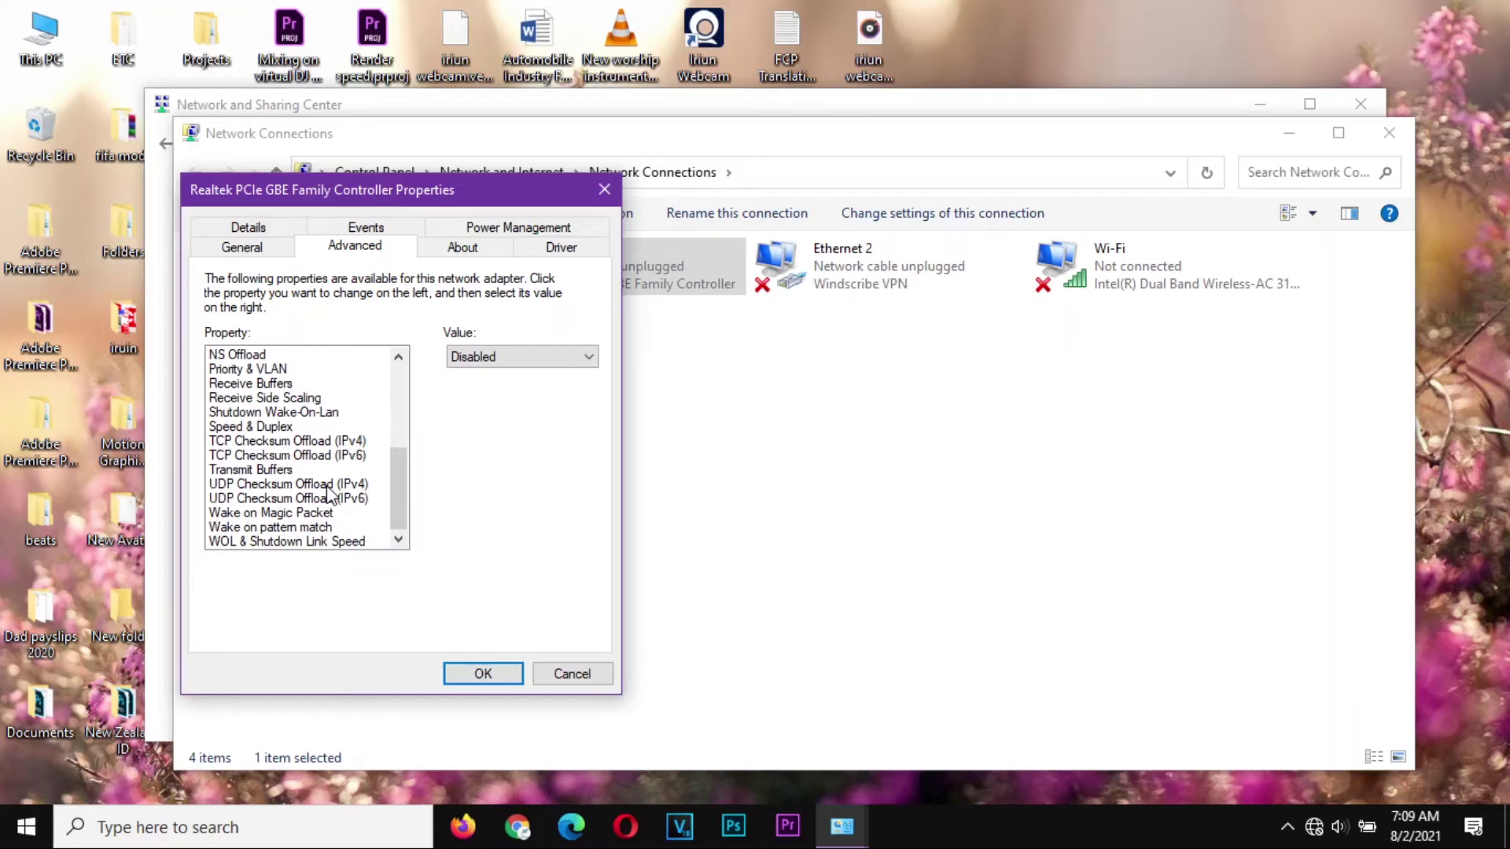
scroll(328, 489, up, 5)
scroll(327, 489, down, 5)
scroll(328, 494, up, 5)
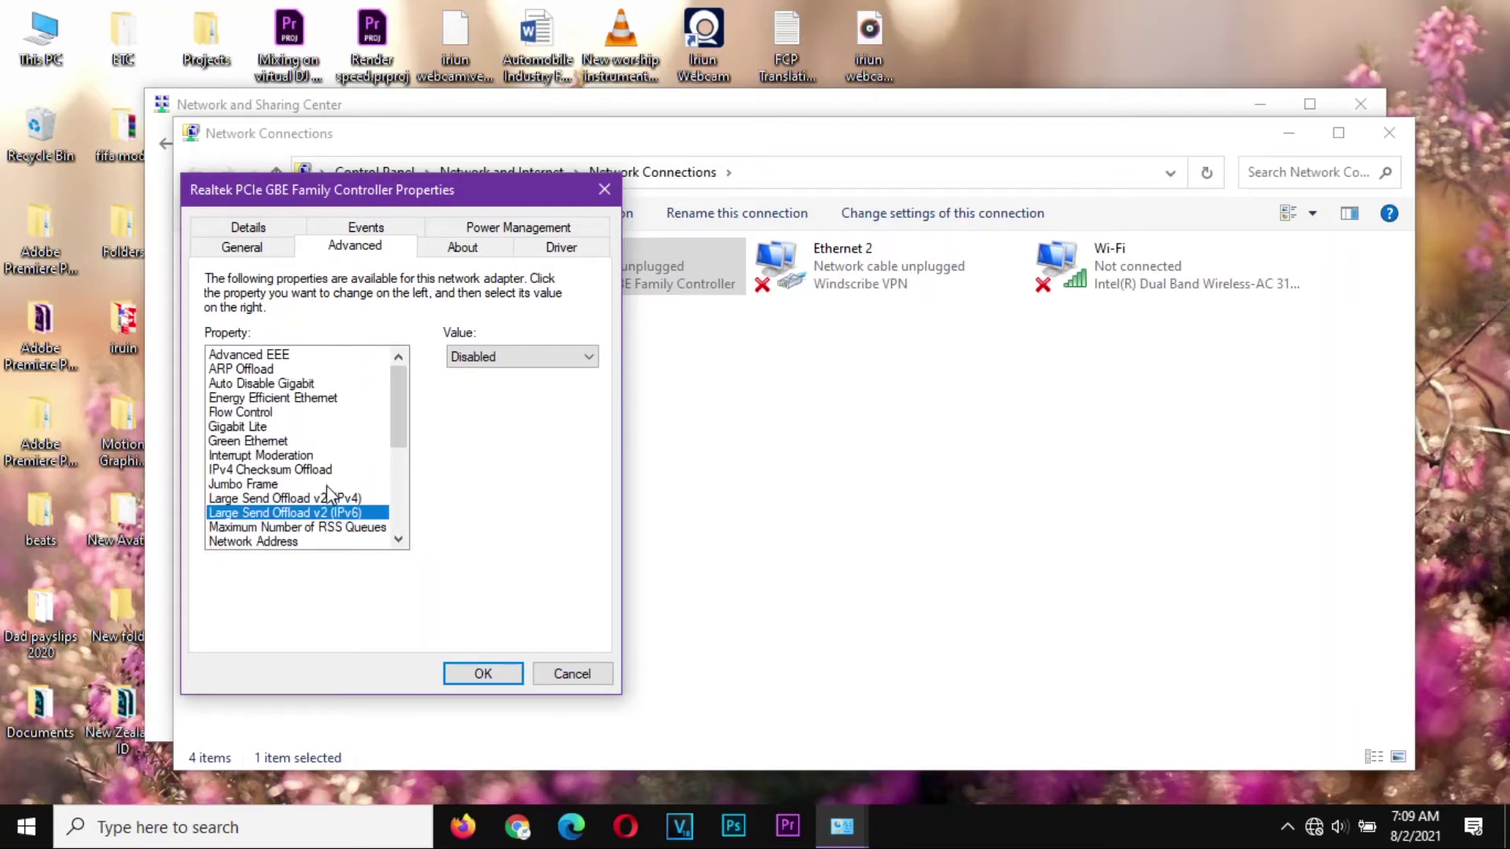
click(285, 399)
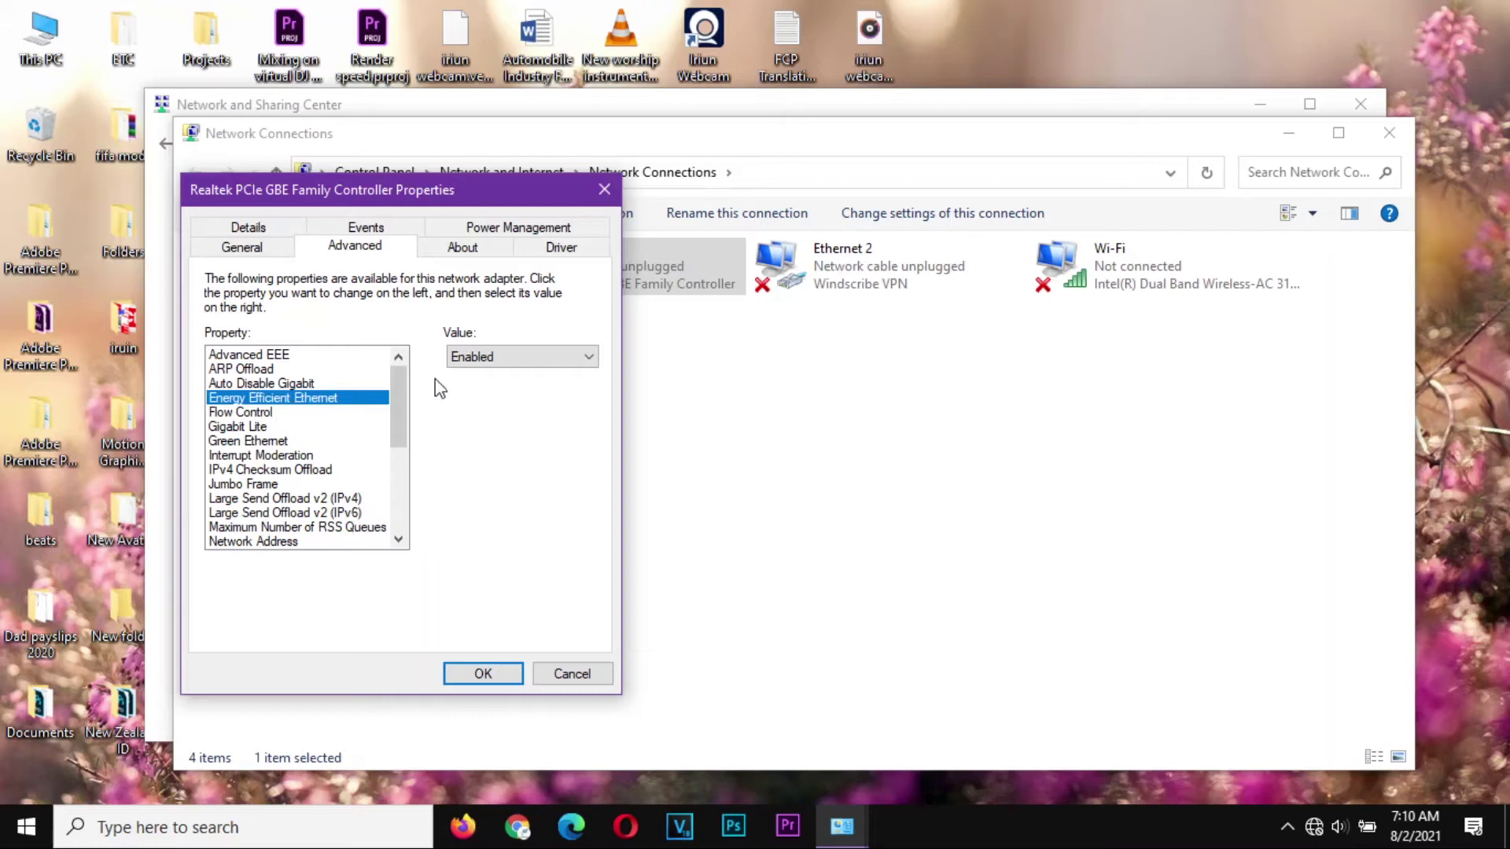
click(521, 354)
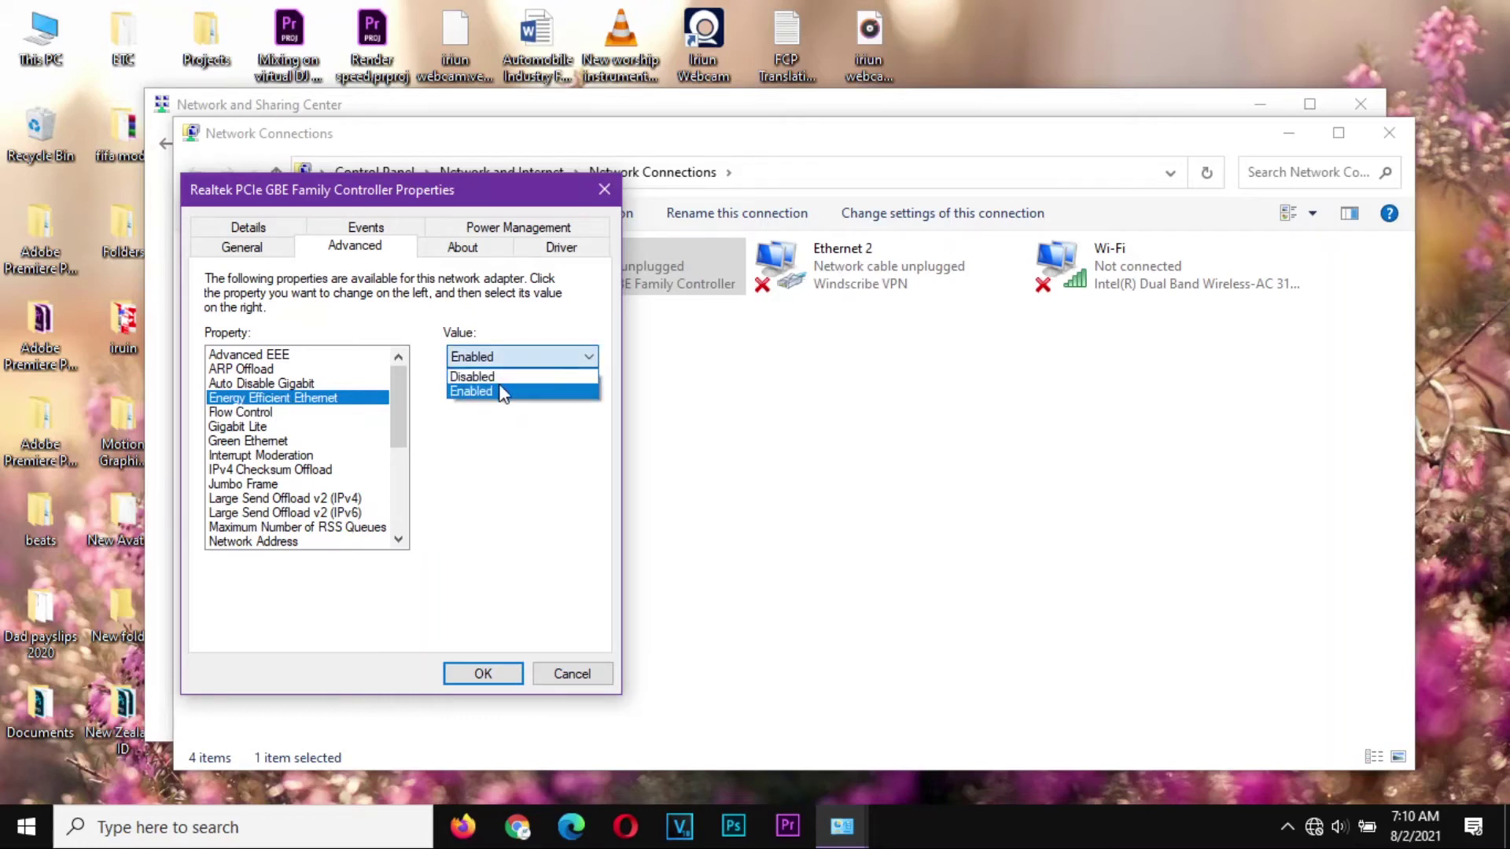
click(503, 376)
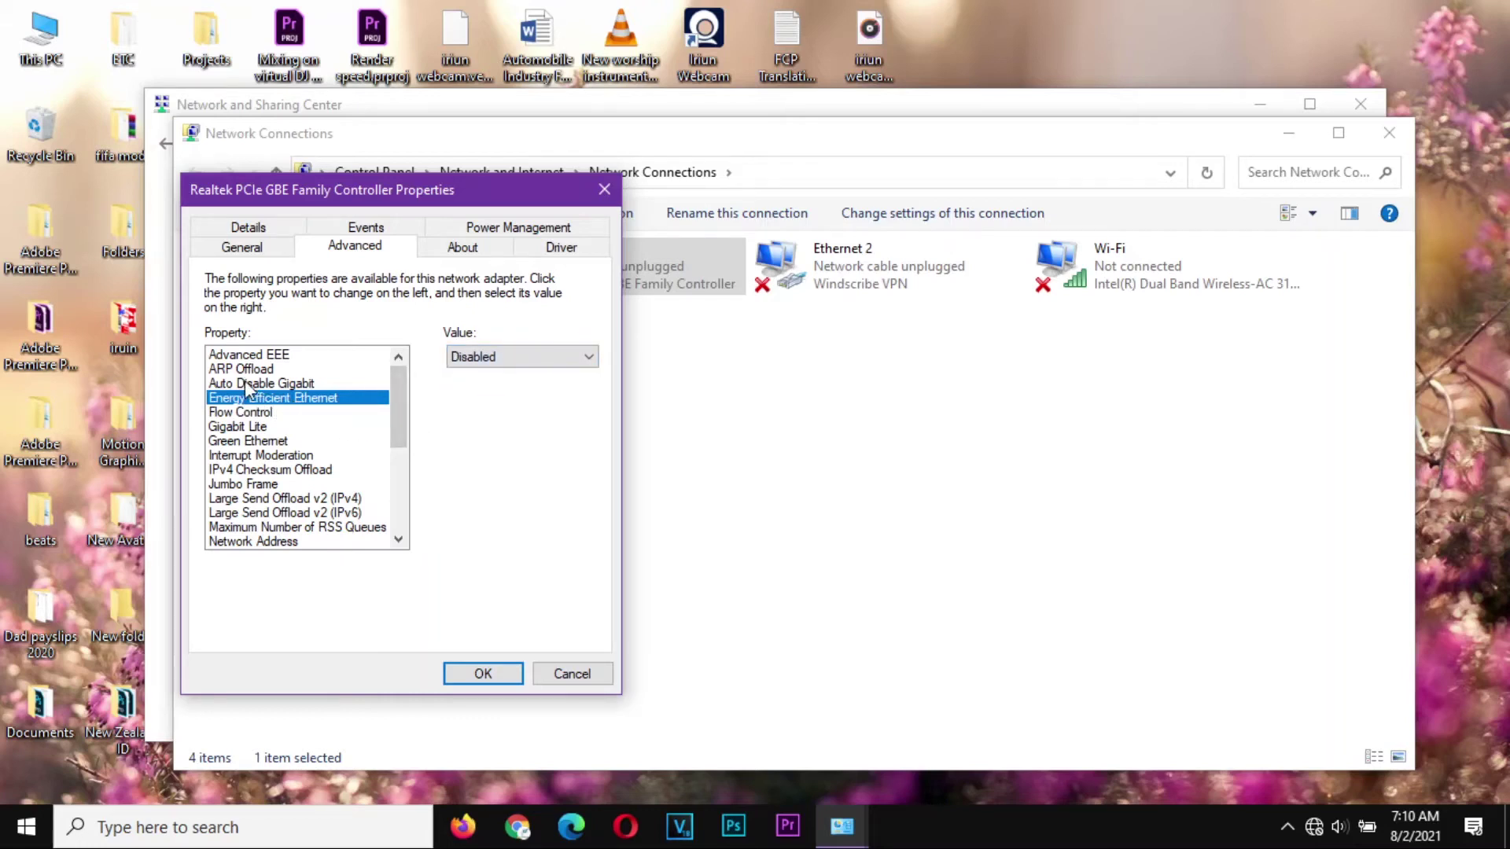
click(269, 442)
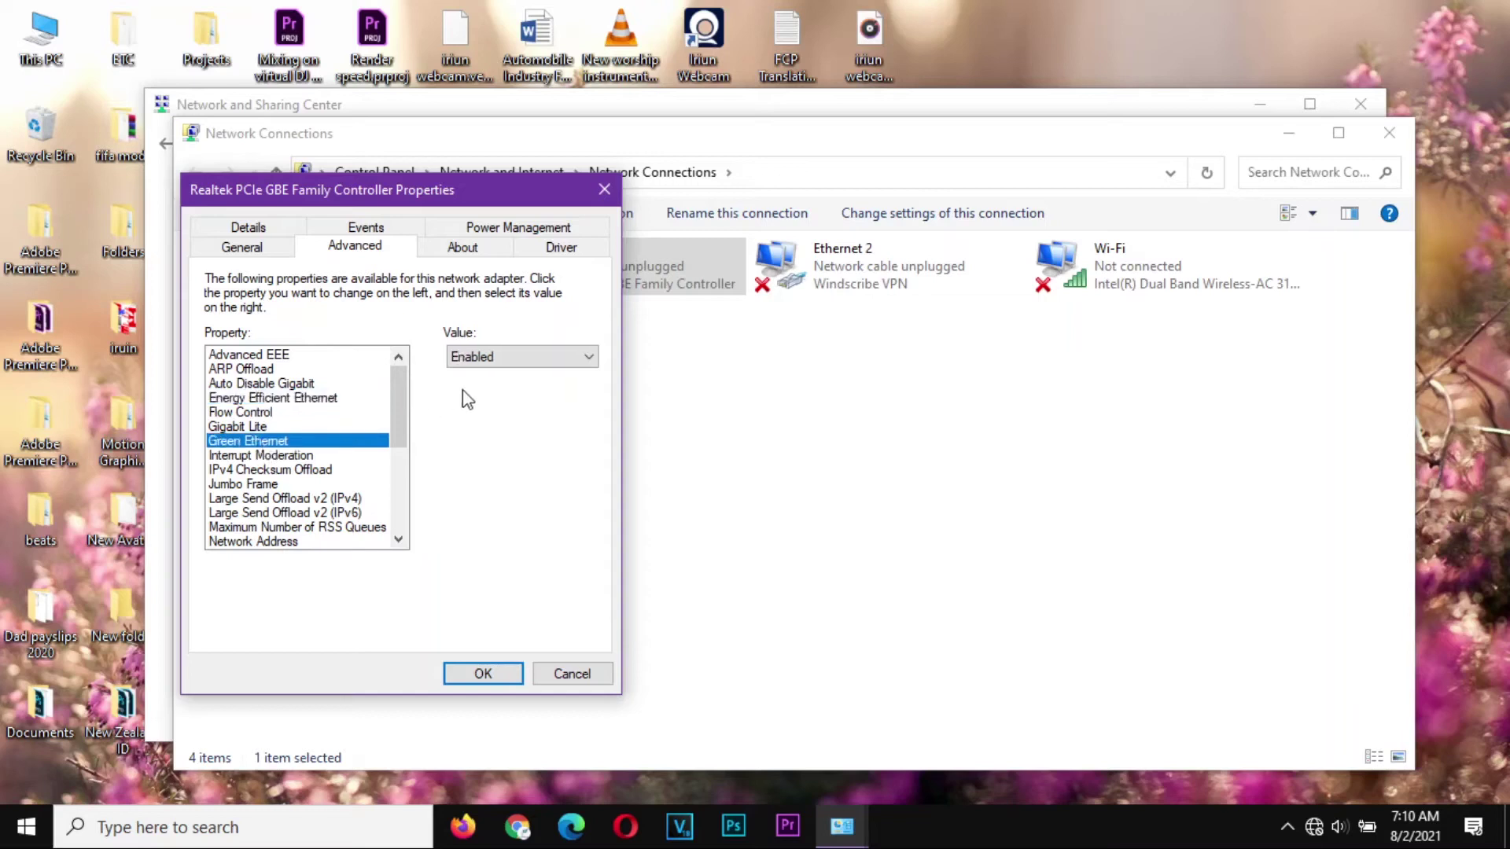
click(505, 357)
click(512, 379)
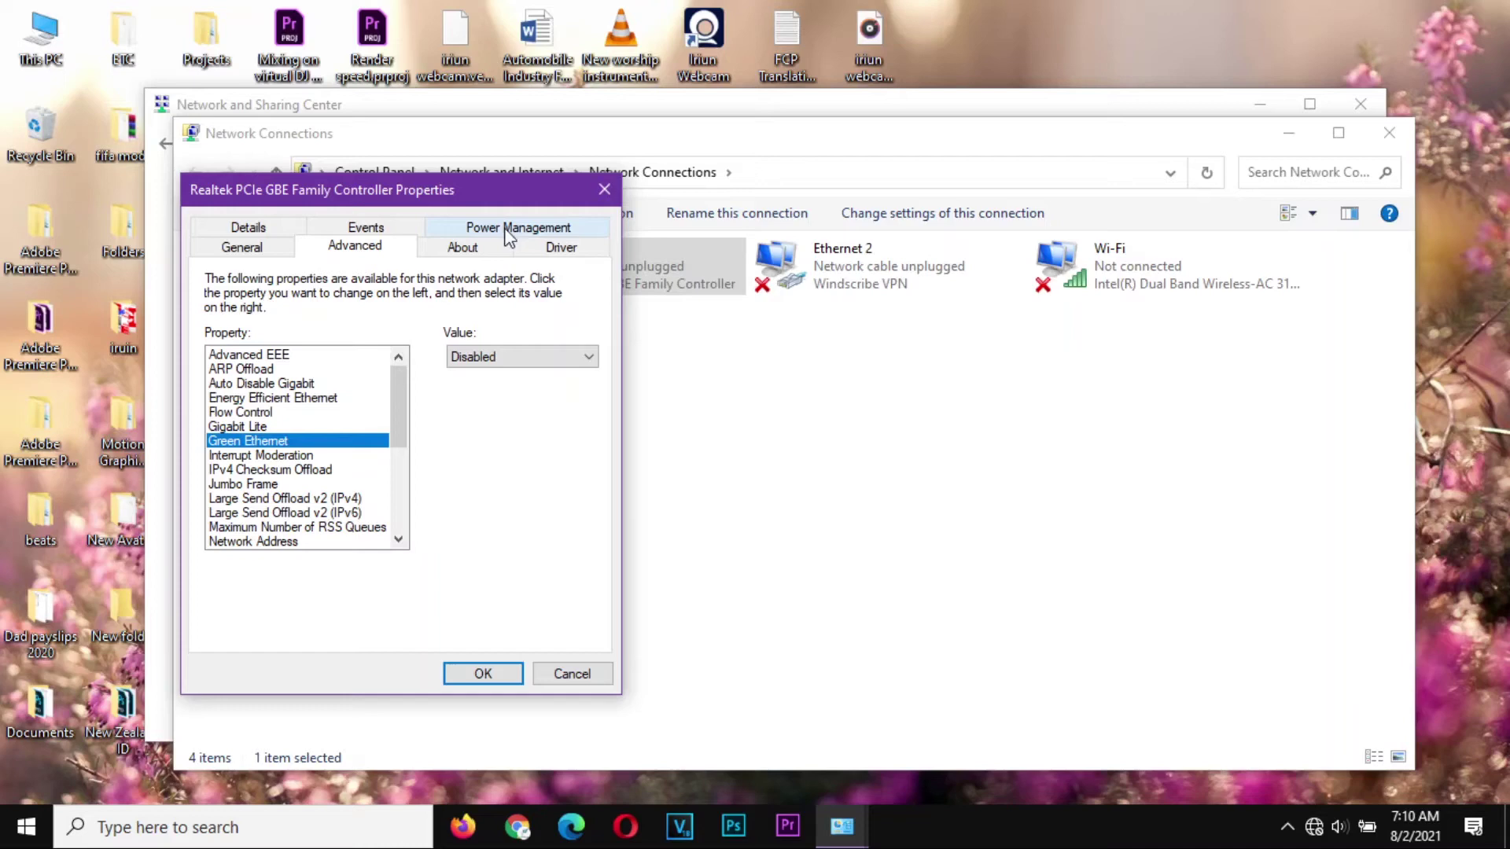
- Have Windows search automatically for a newer Realtek Ethernet driver, then close the wizard
click(559, 247)
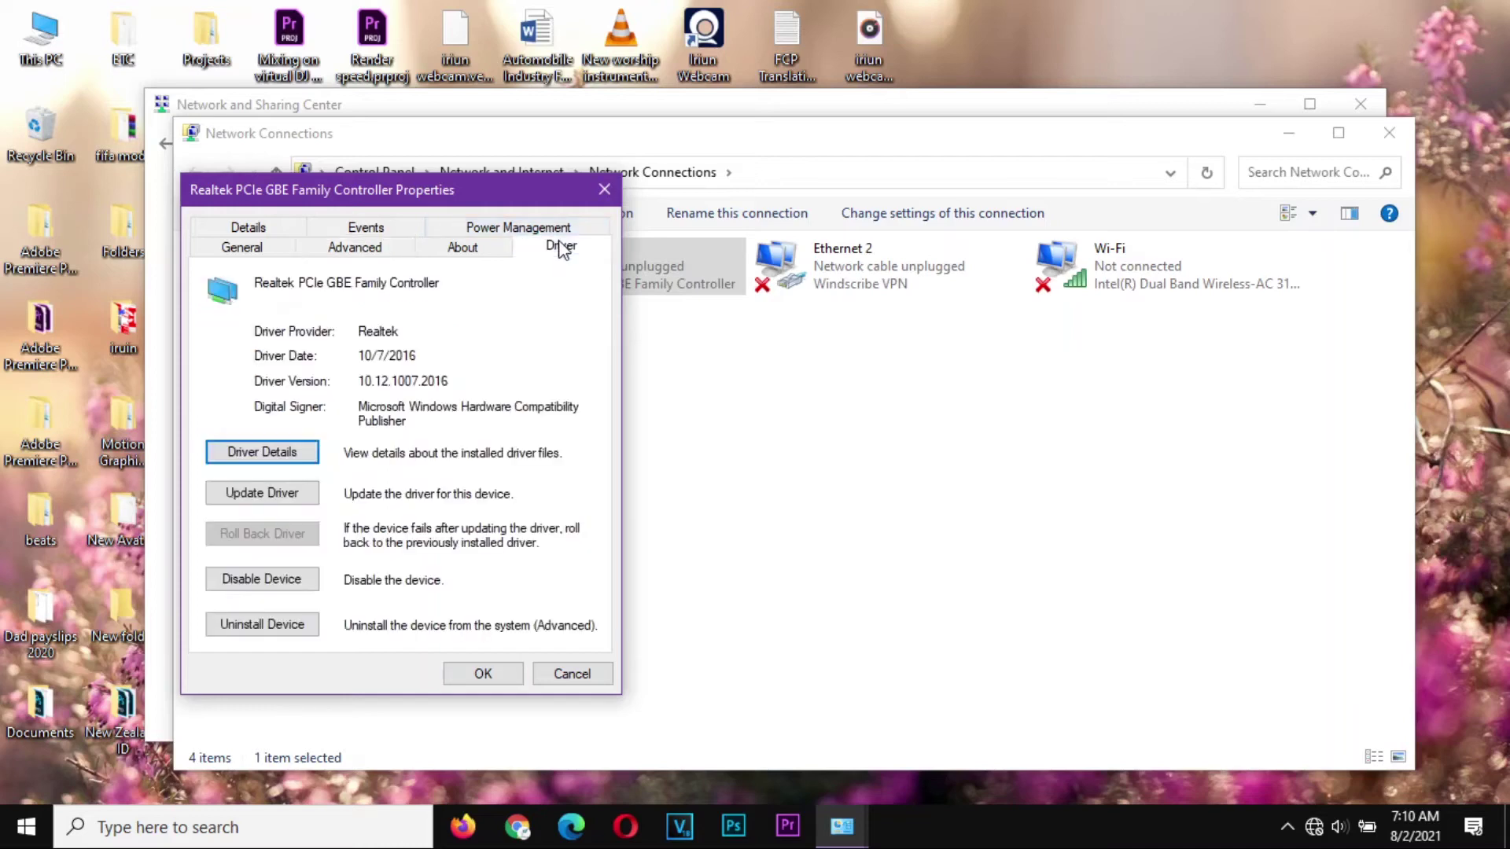
click(286, 493)
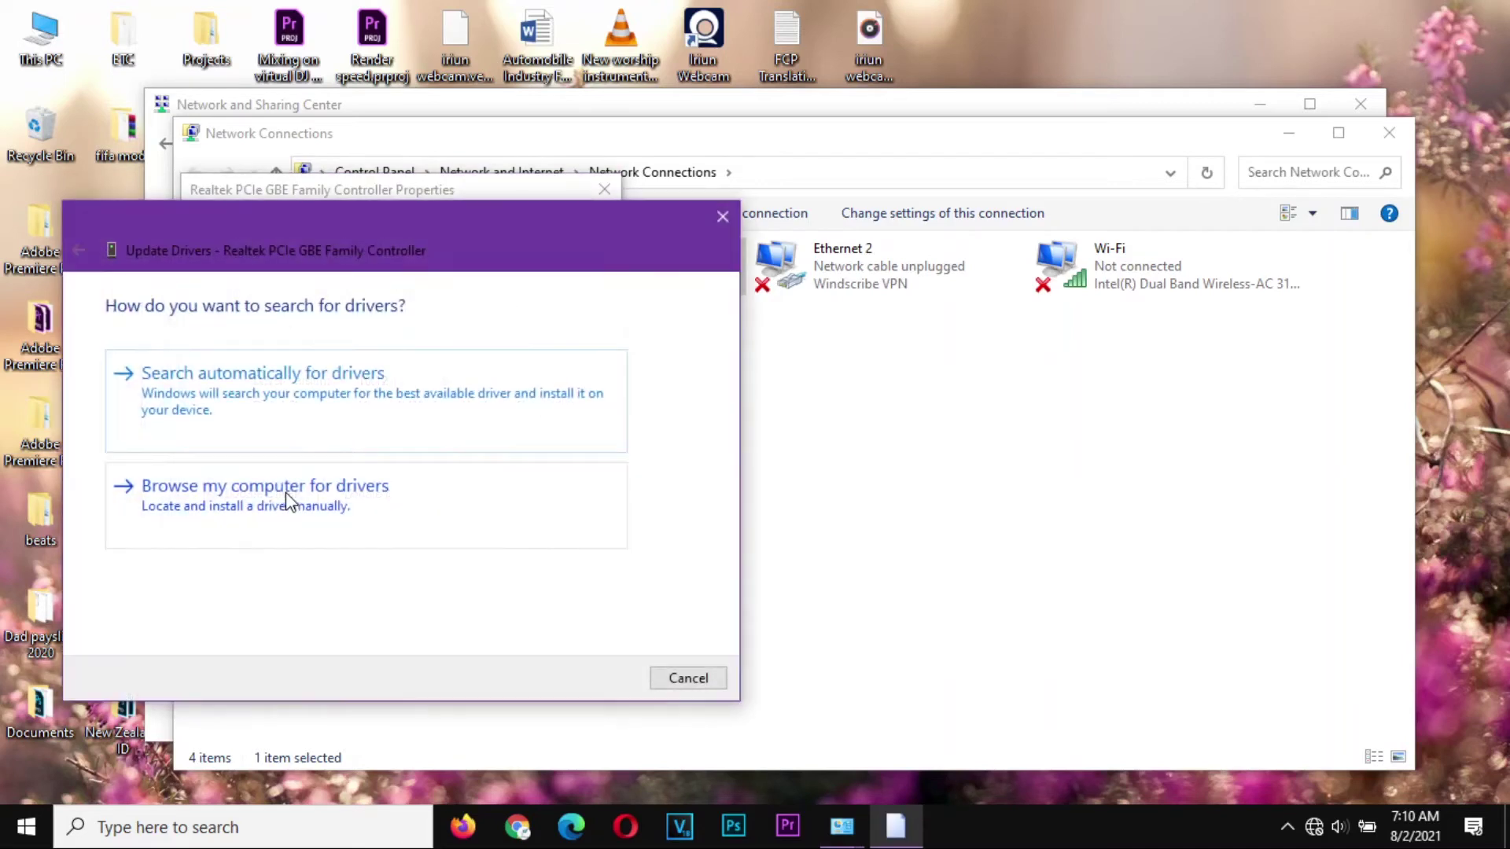
click(299, 375)
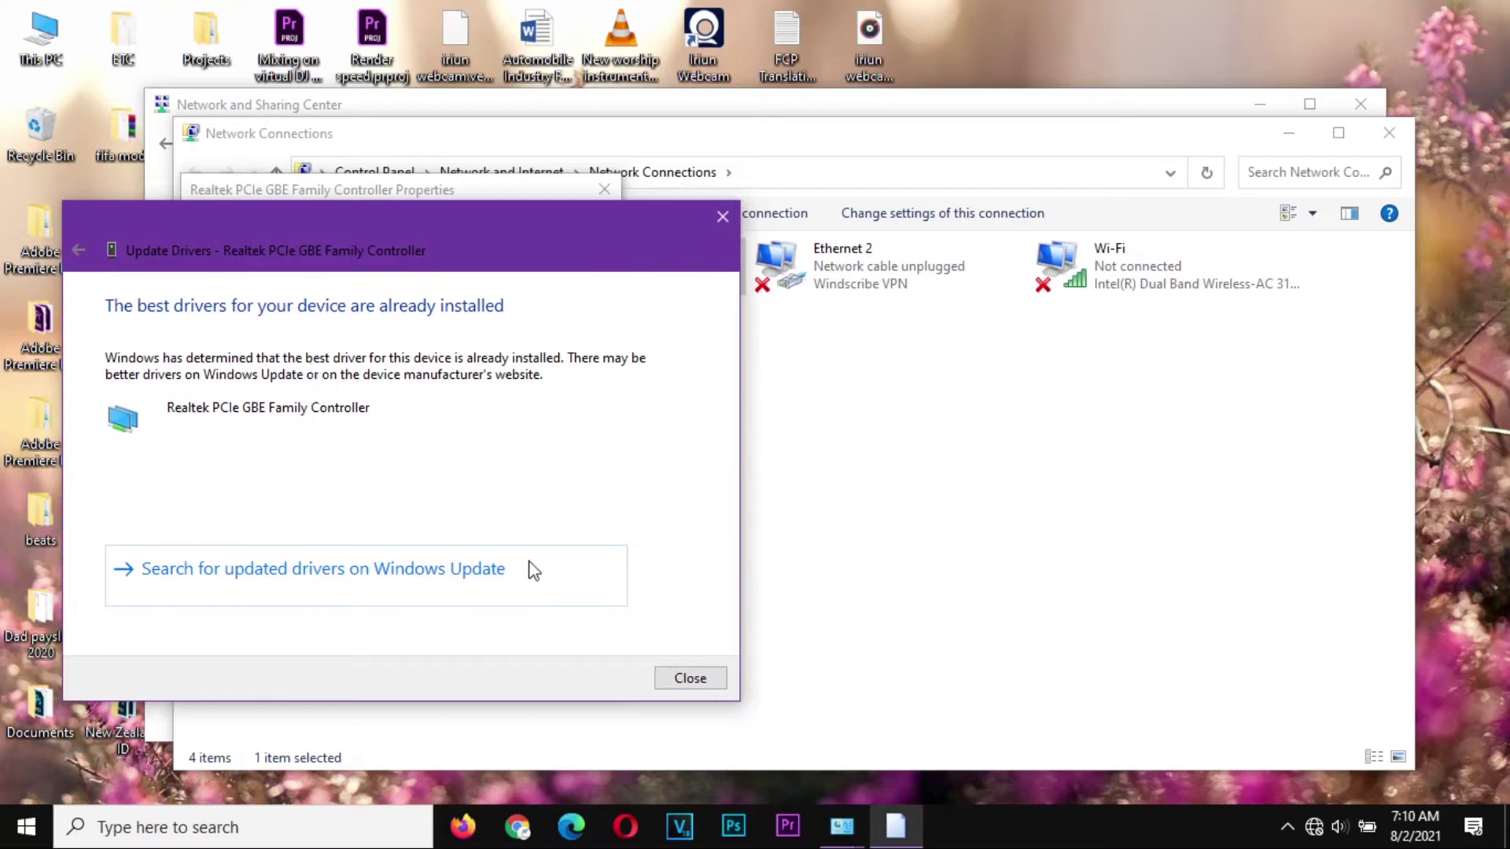
click(689, 678)
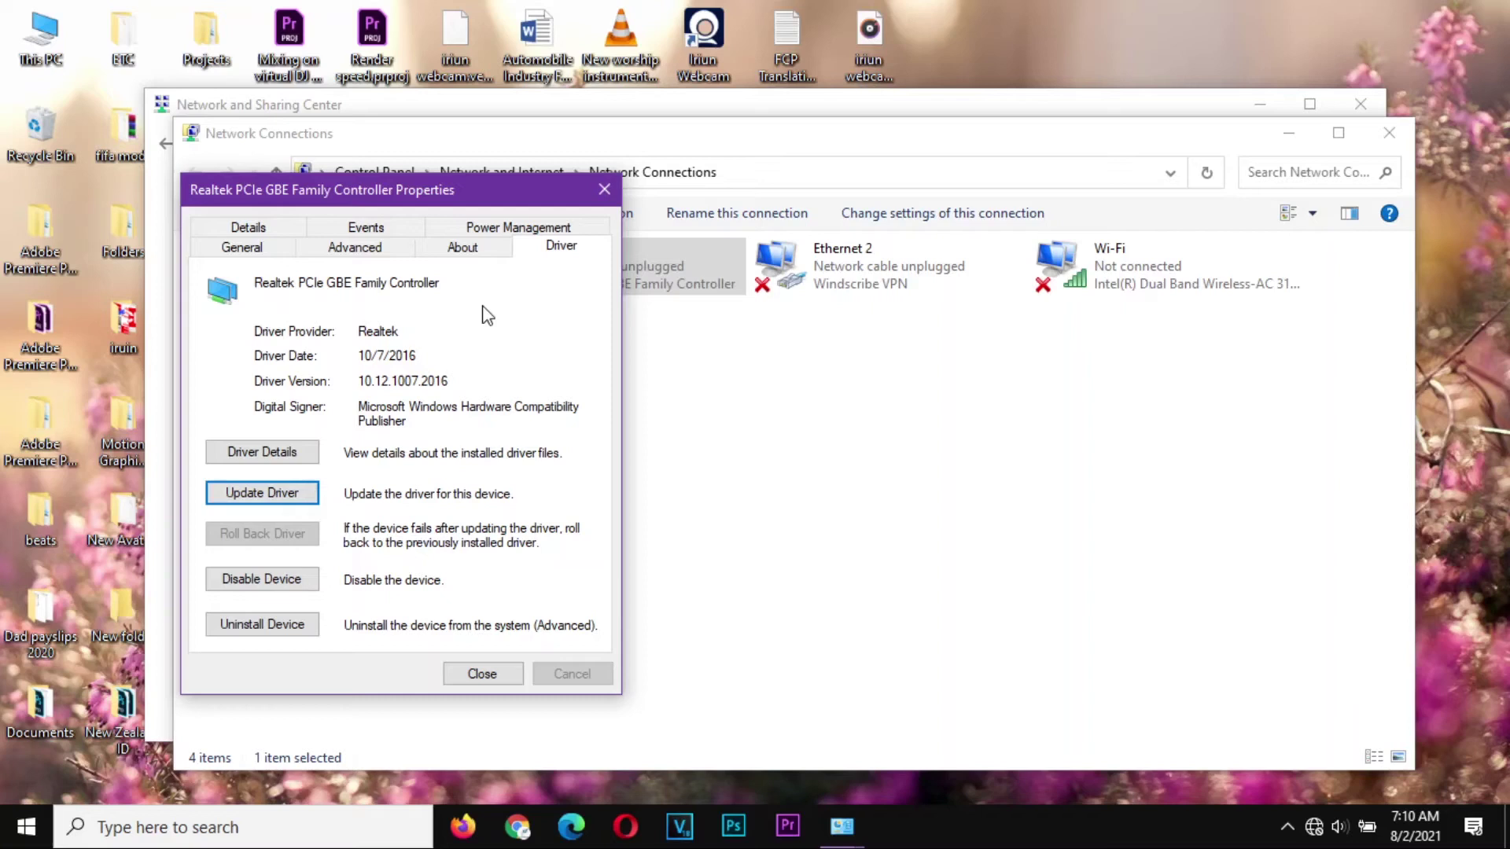
- Uncheck 'Allow the computer to turn off this device to save power' and close the properties
click(519, 230)
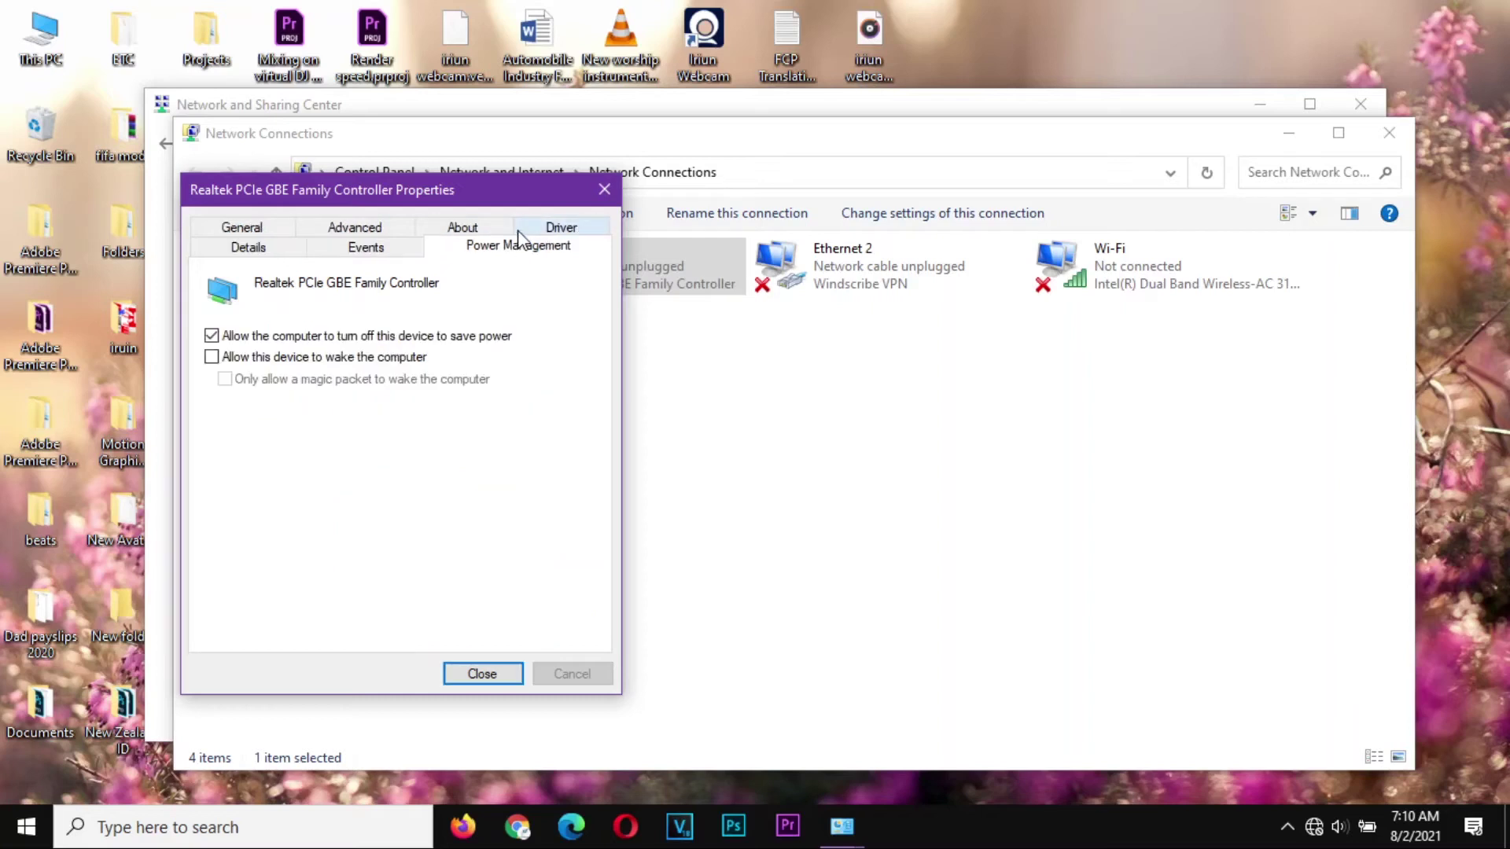
click(374, 338)
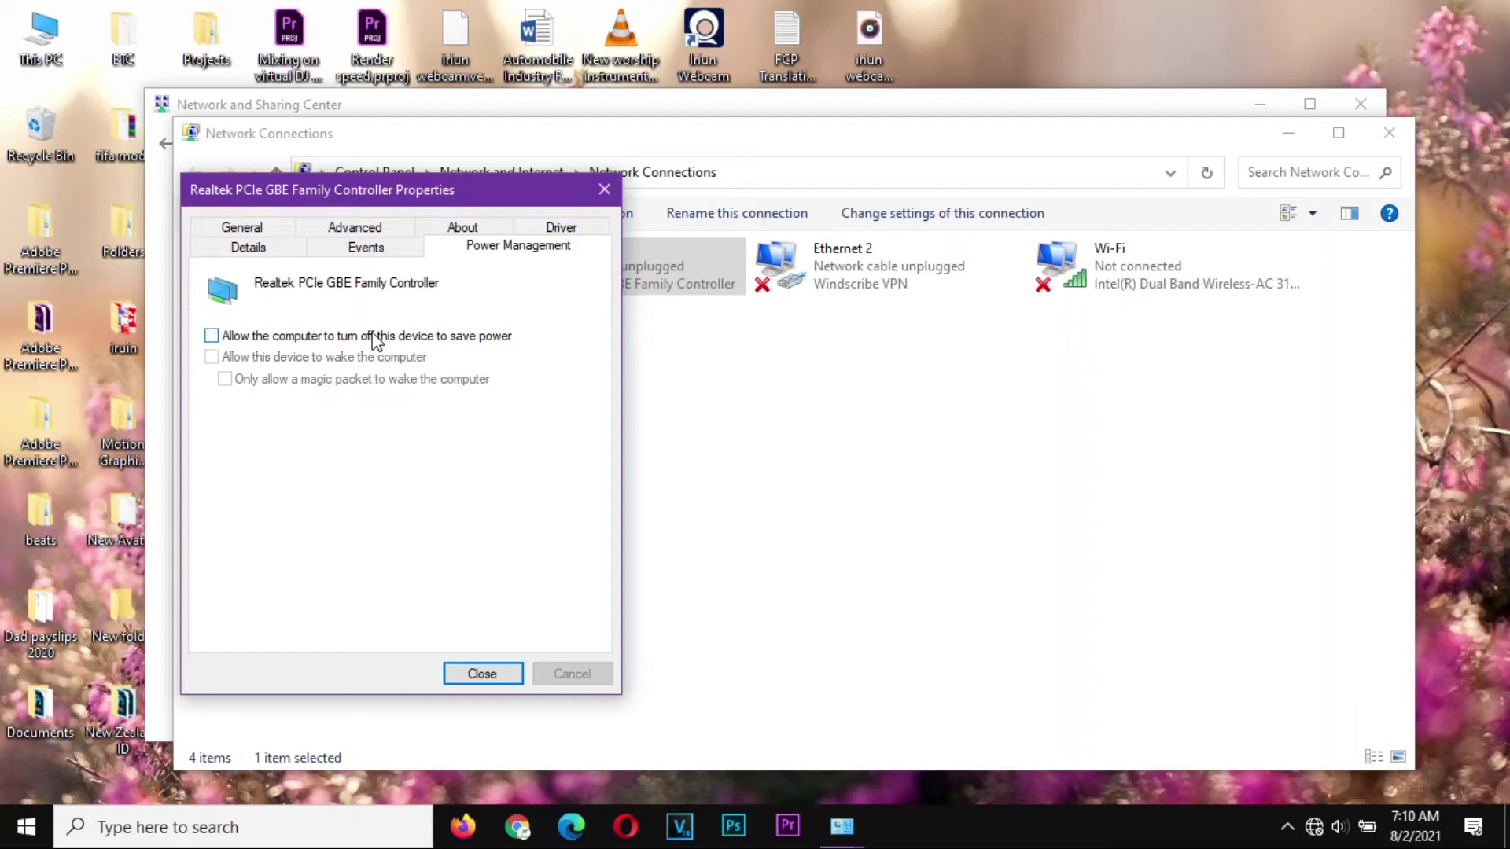
click(504, 677)
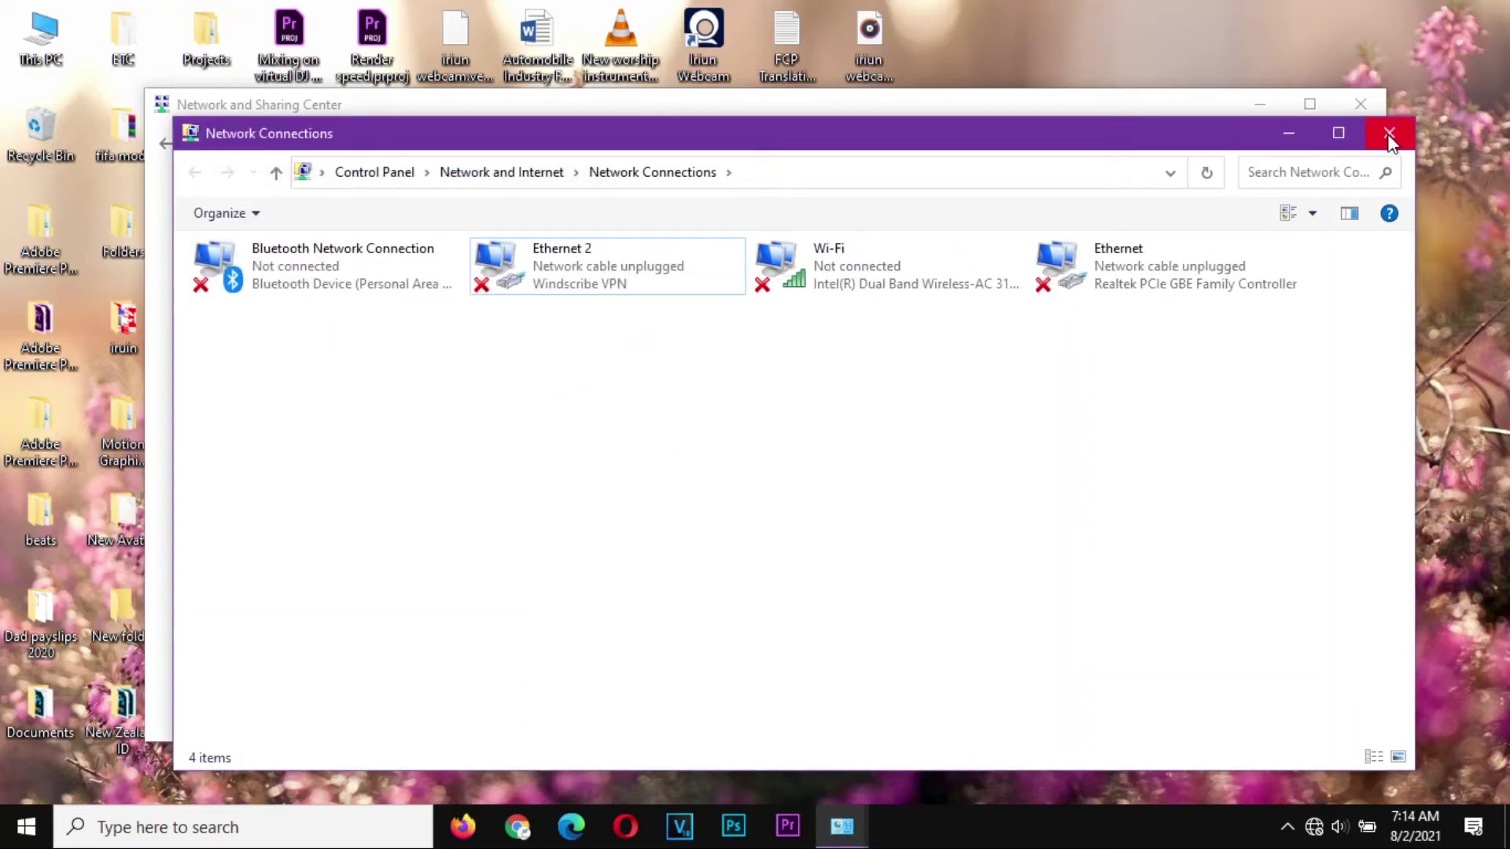
- Close Network Connections and Network and Sharing Center, then bring up Windows search
click(1389, 135)
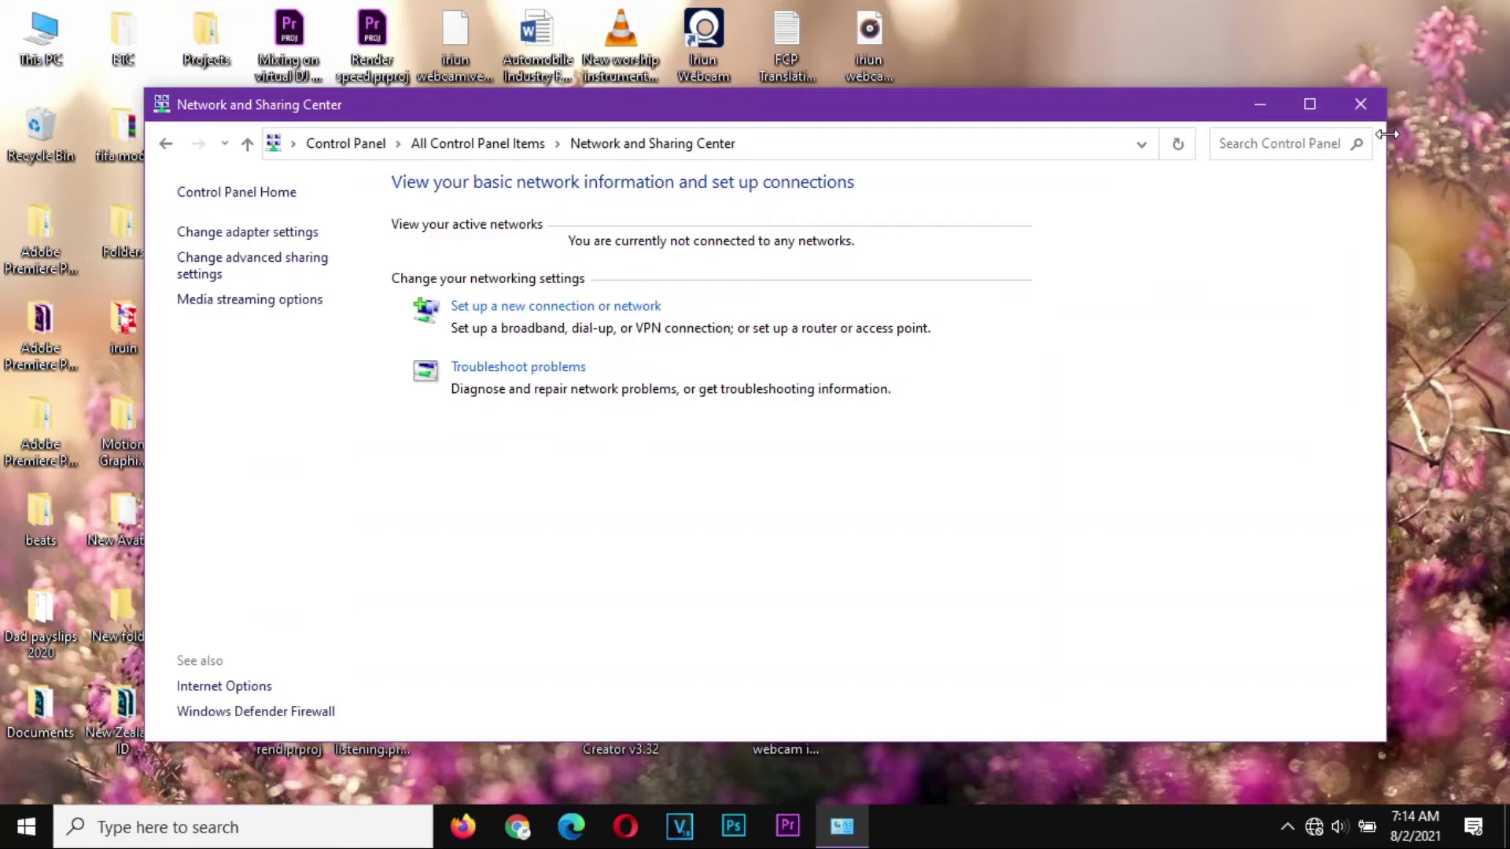
click(1363, 104)
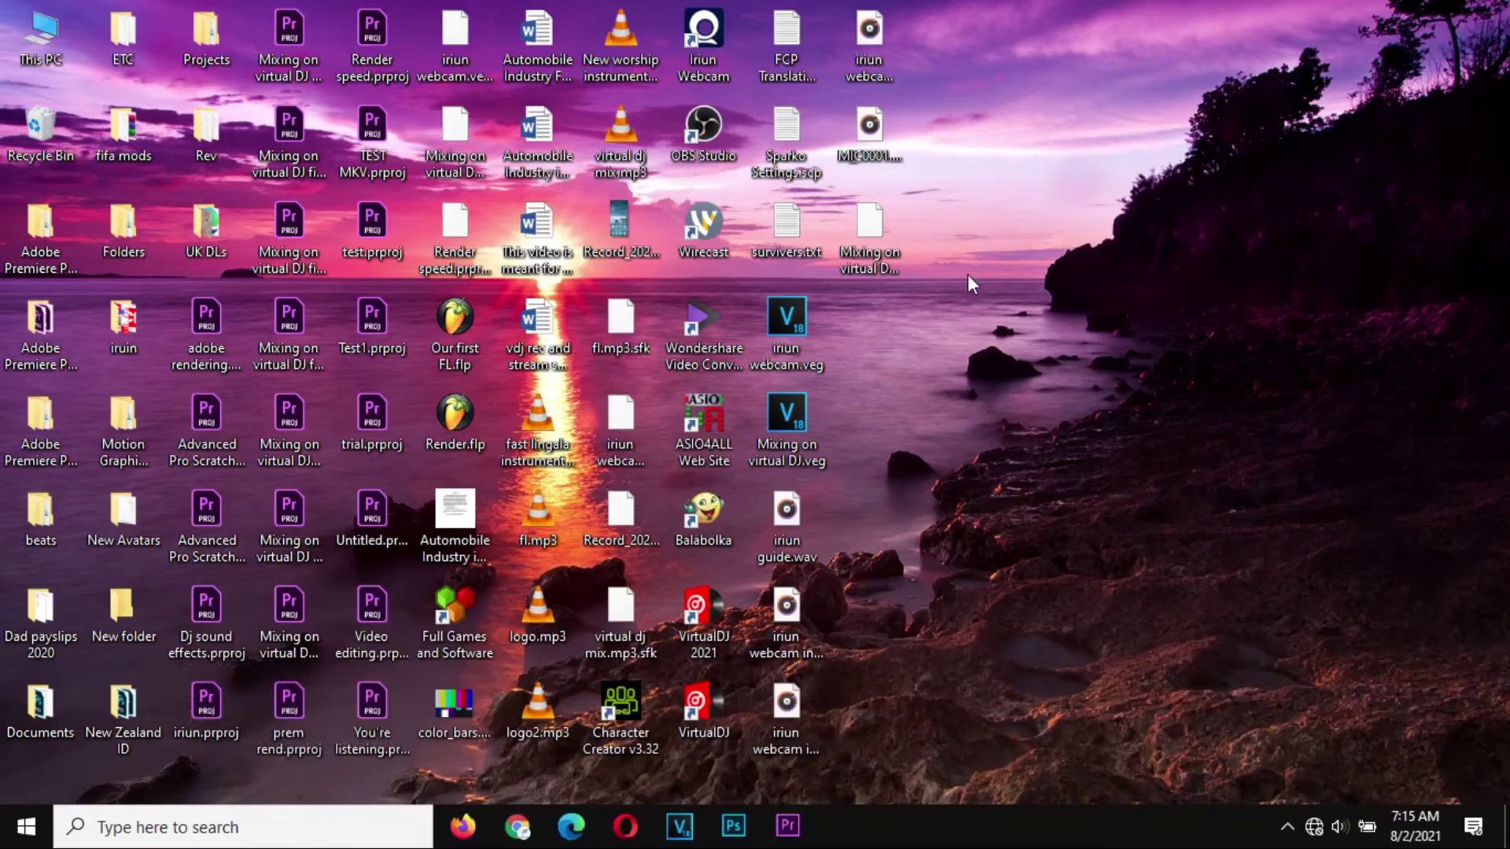
click(250, 822)
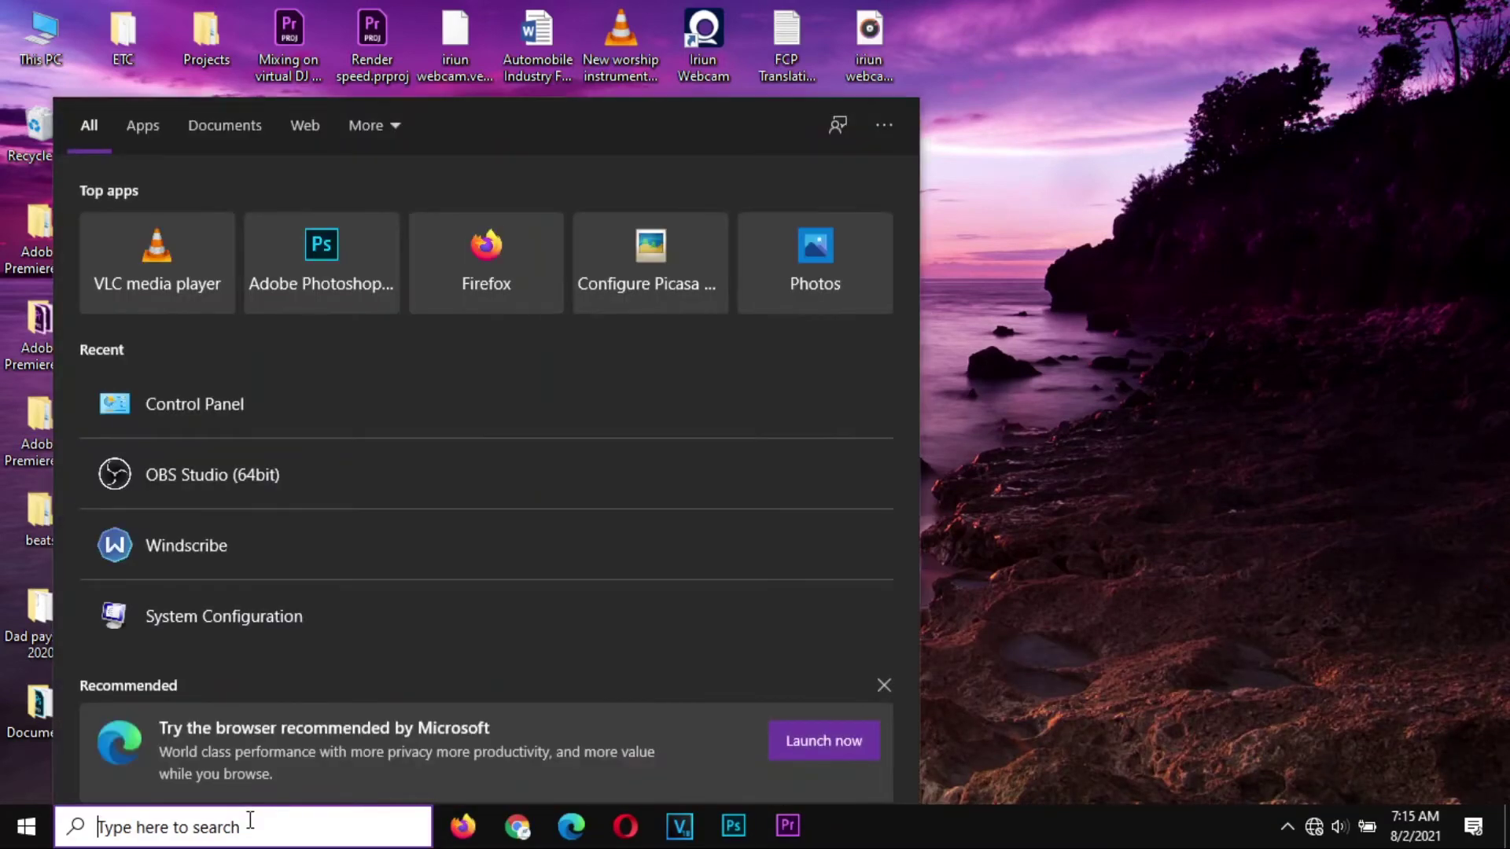
- Search 'backgr' and open the Background apps settings result
text(back)
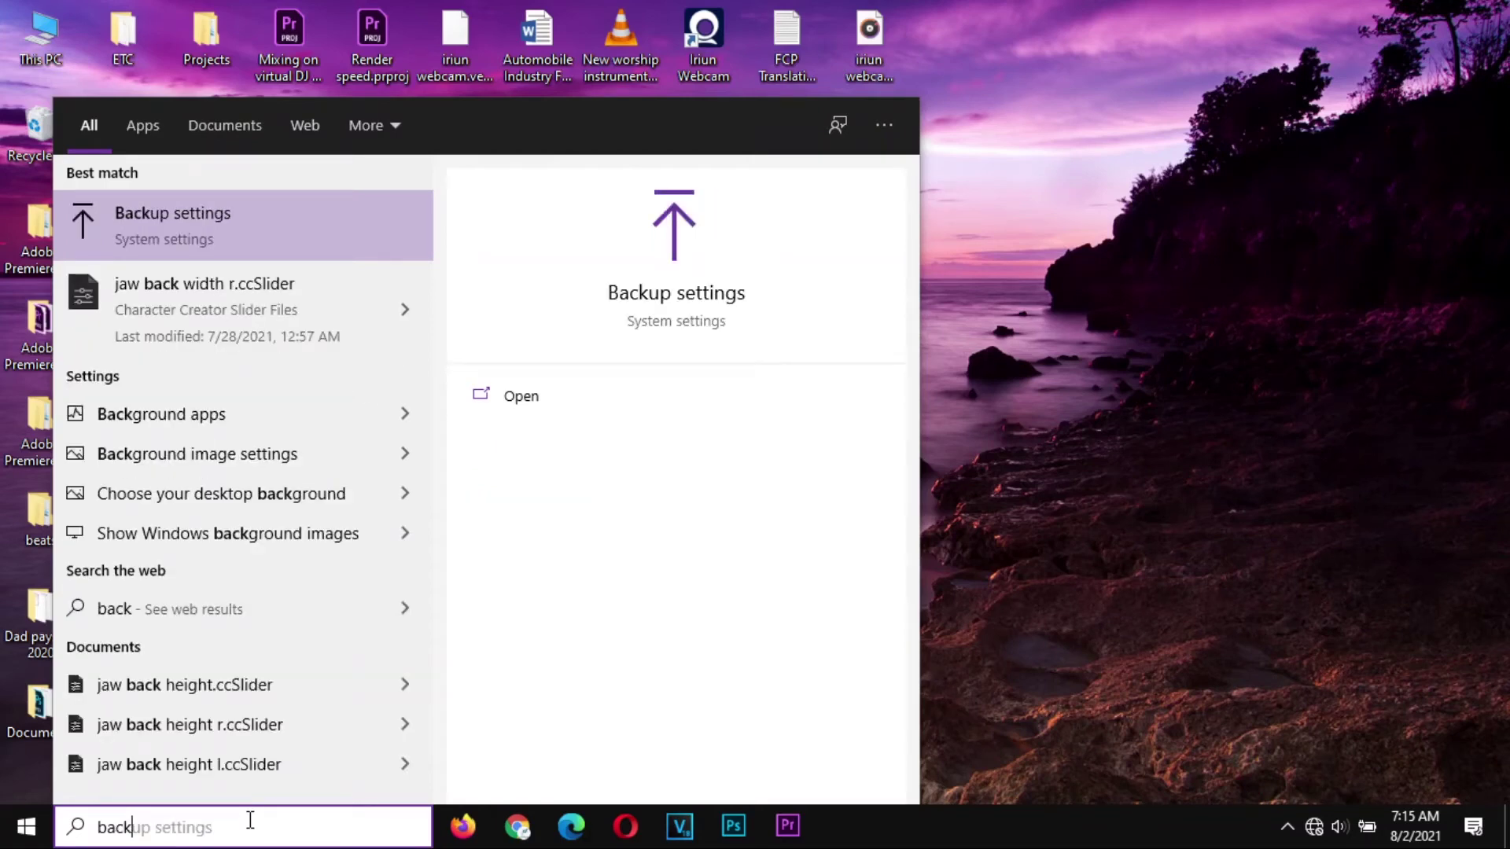
text(gr)
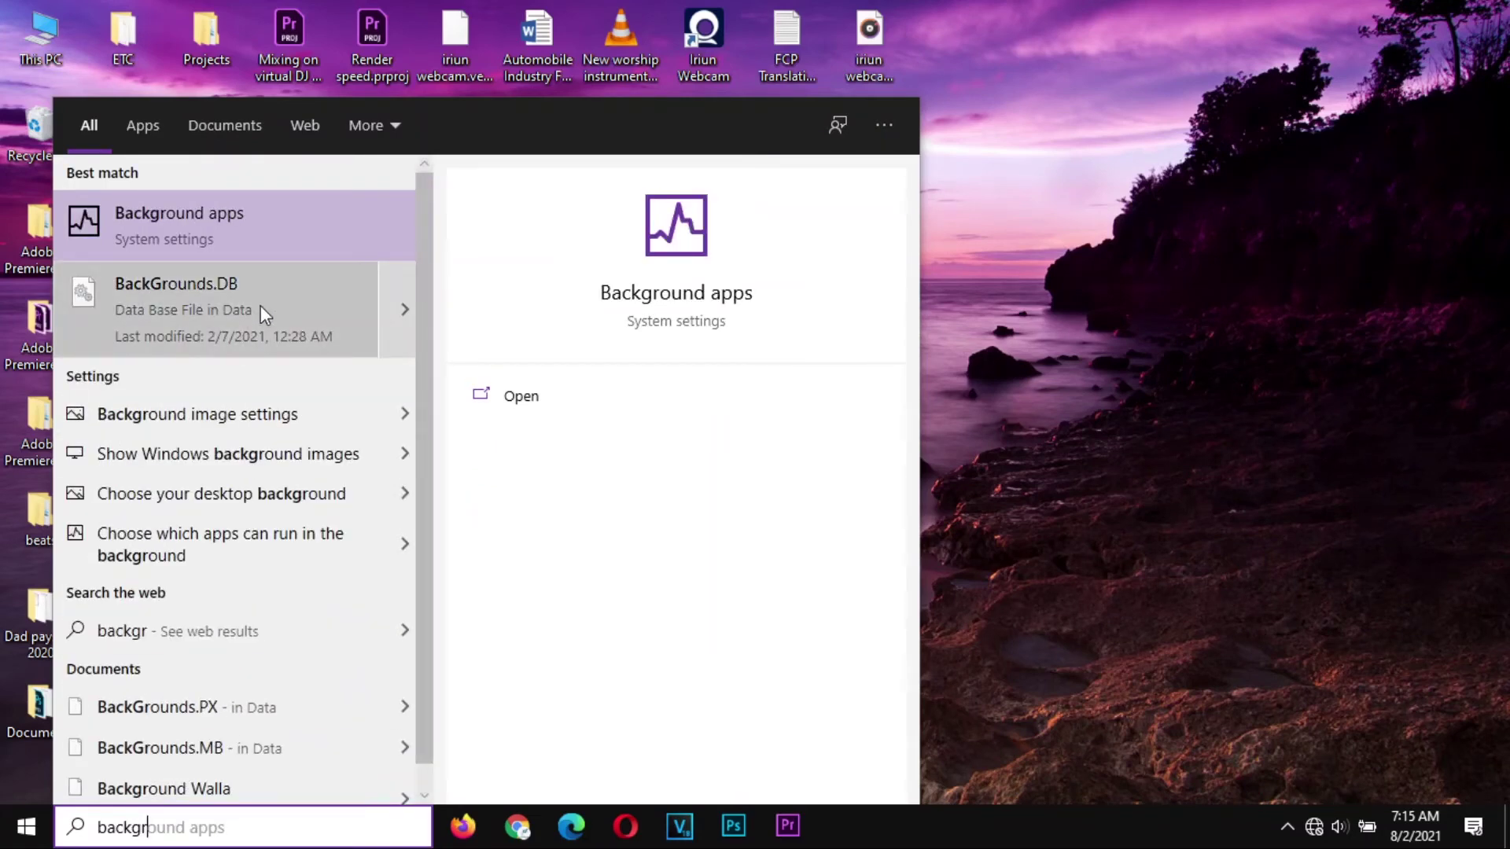
click(248, 225)
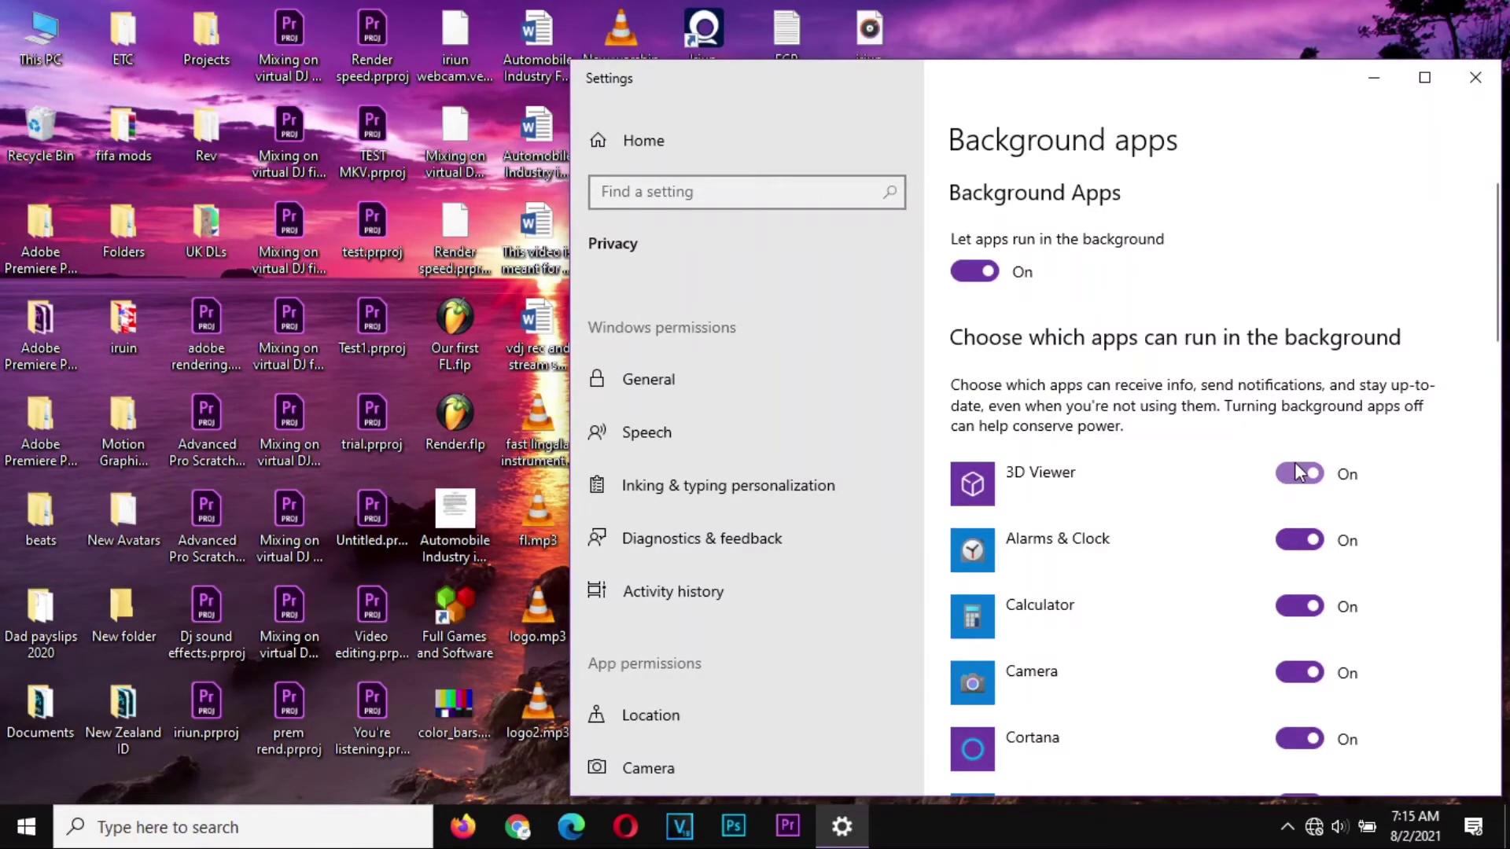
- Switch Off background running for Your Phone, Xbox Game Bar, Xbox Console Companion and Word
scroll(1297, 472, down, 8)
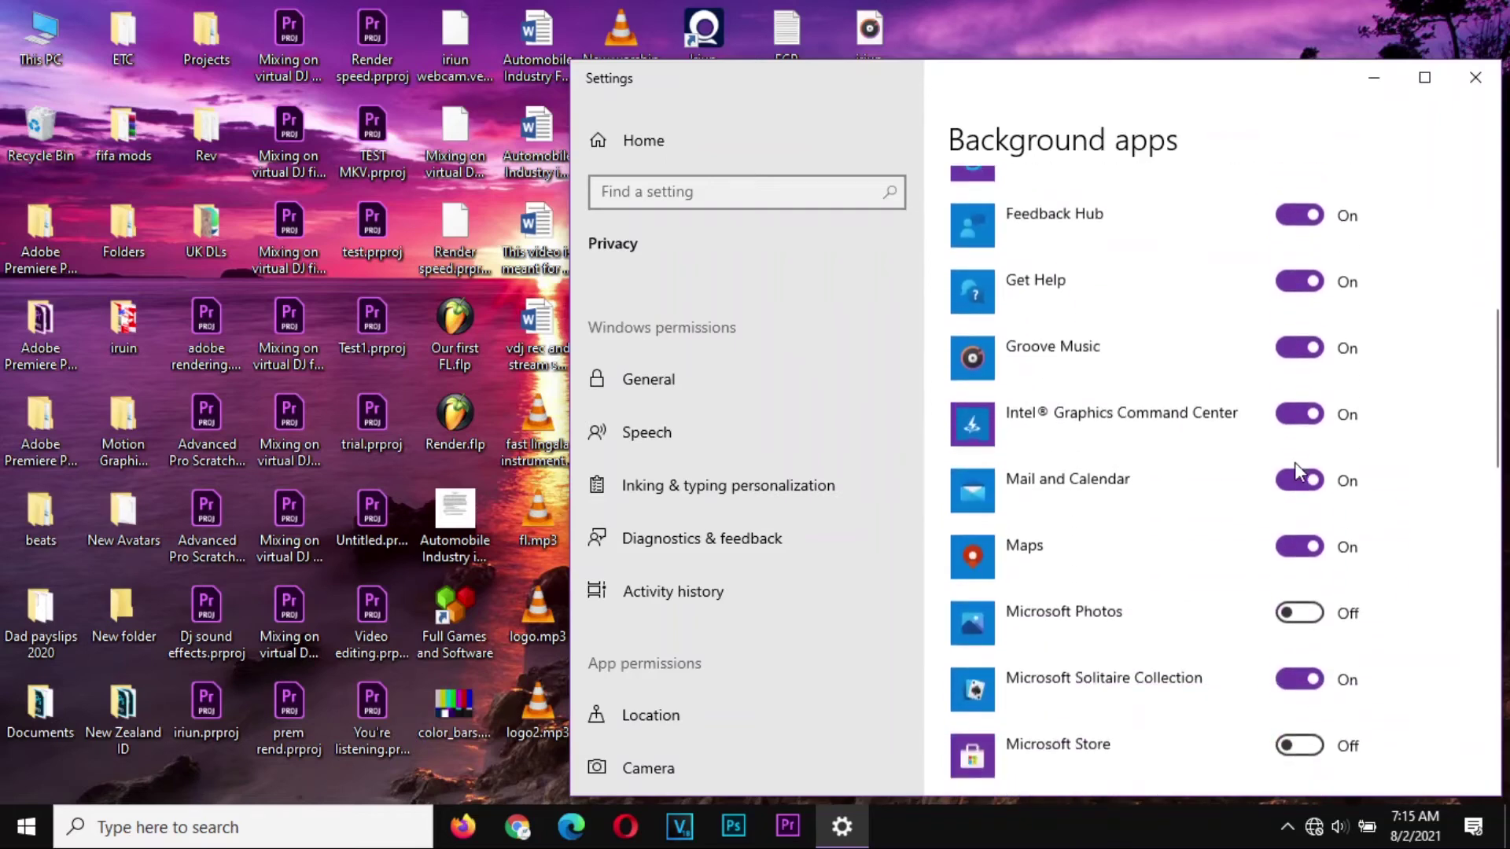
scroll(1296, 470, down, 4)
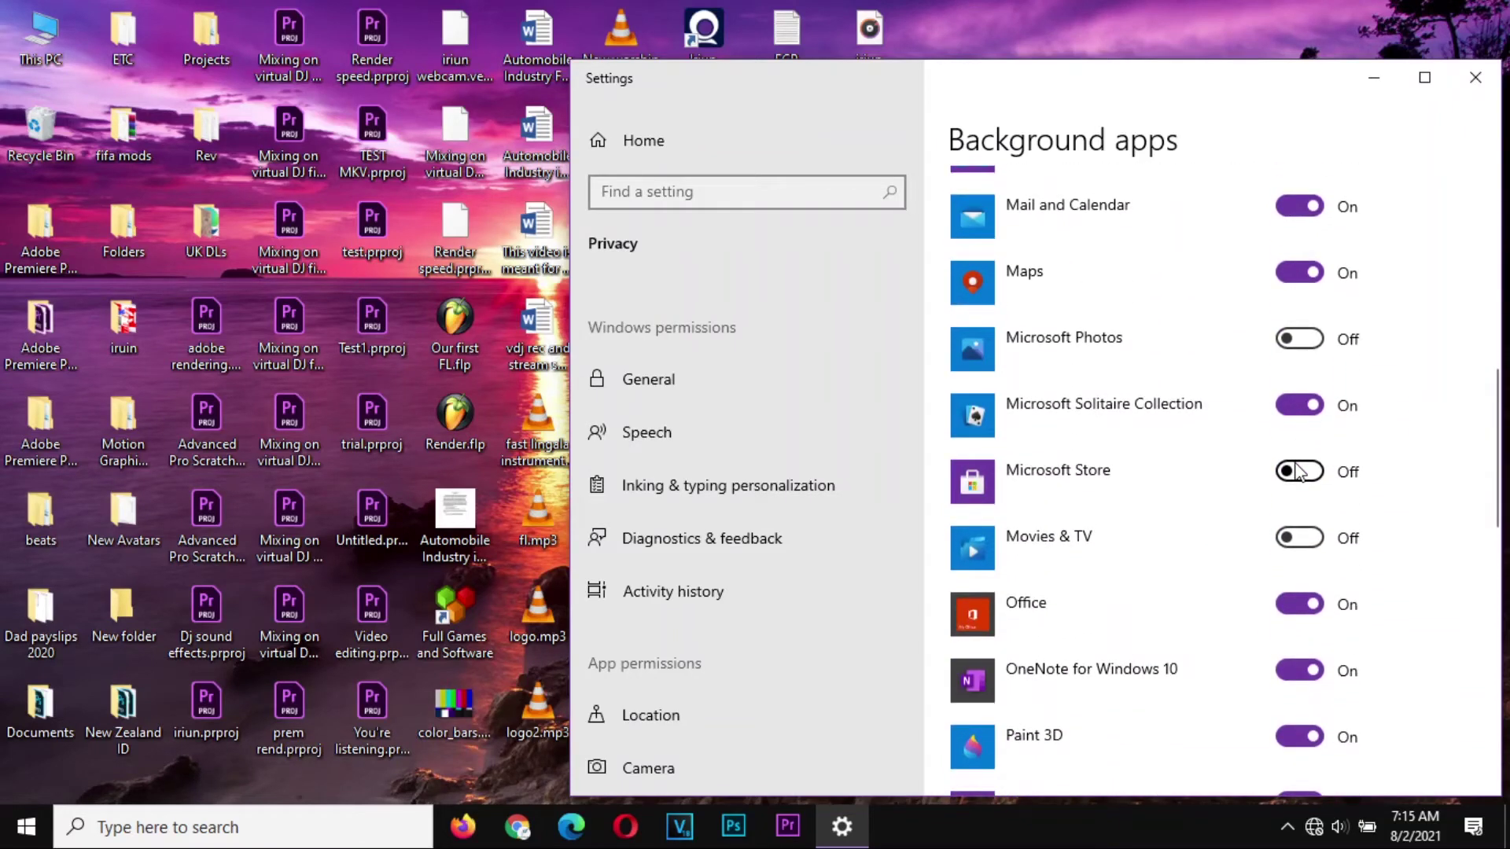
scroll(1299, 472, down, 7)
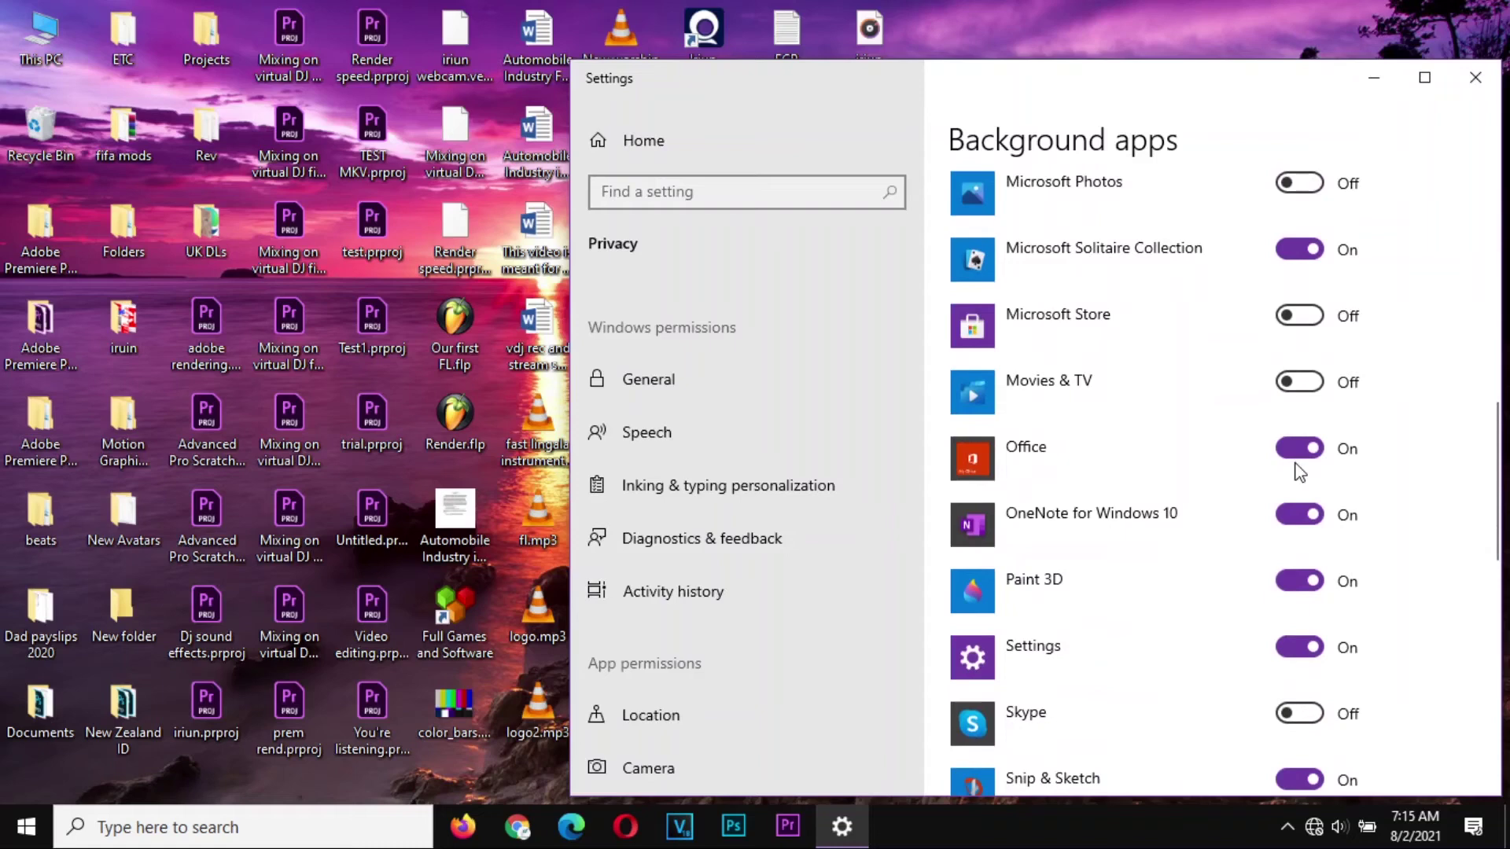
scroll(1299, 472, down, 3)
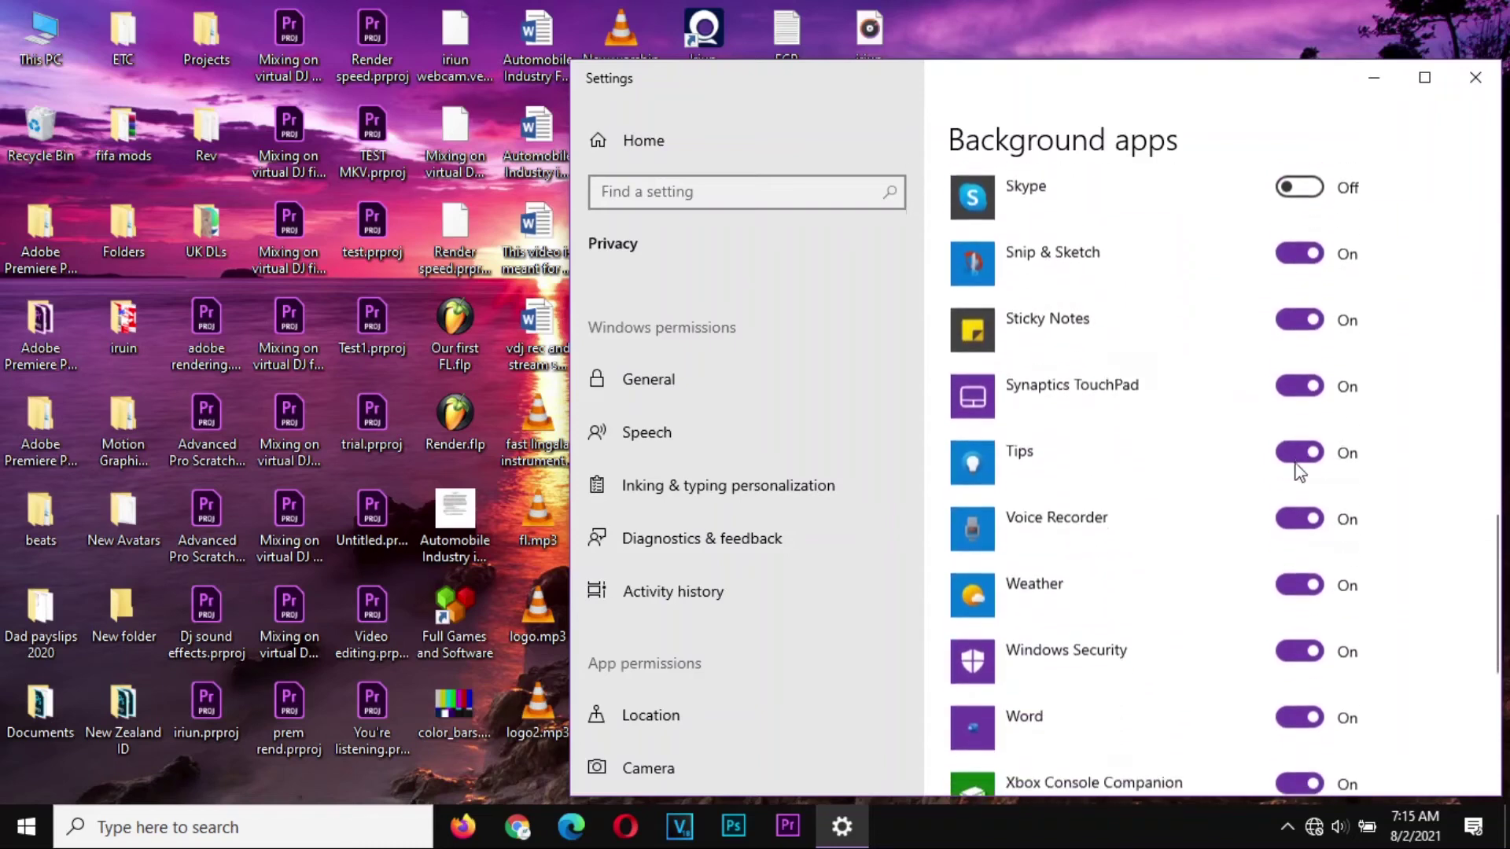
scroll(1298, 473, down, 2)
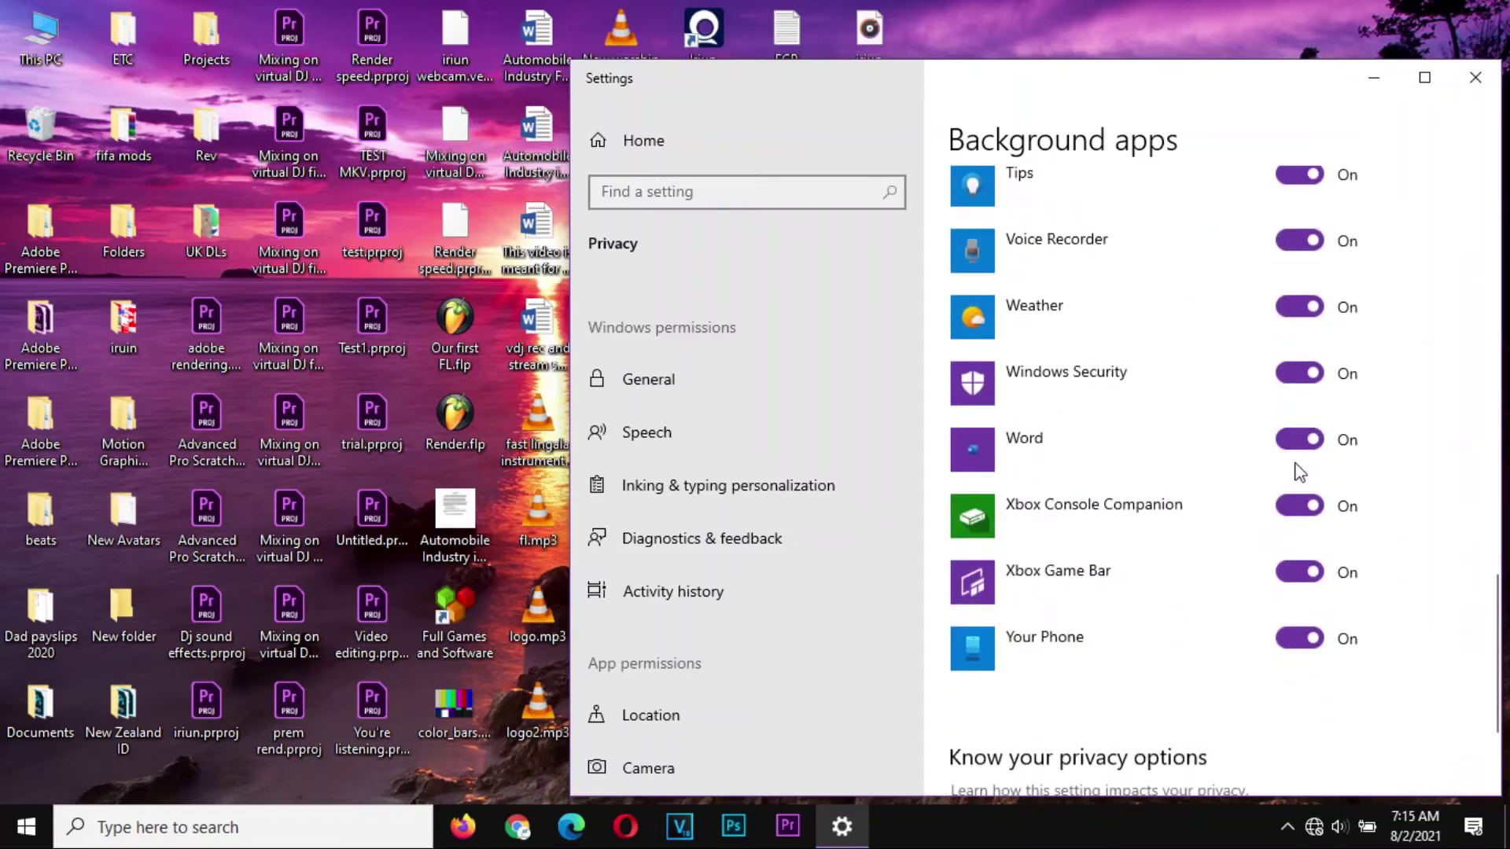
scroll(1299, 473, up, 7)
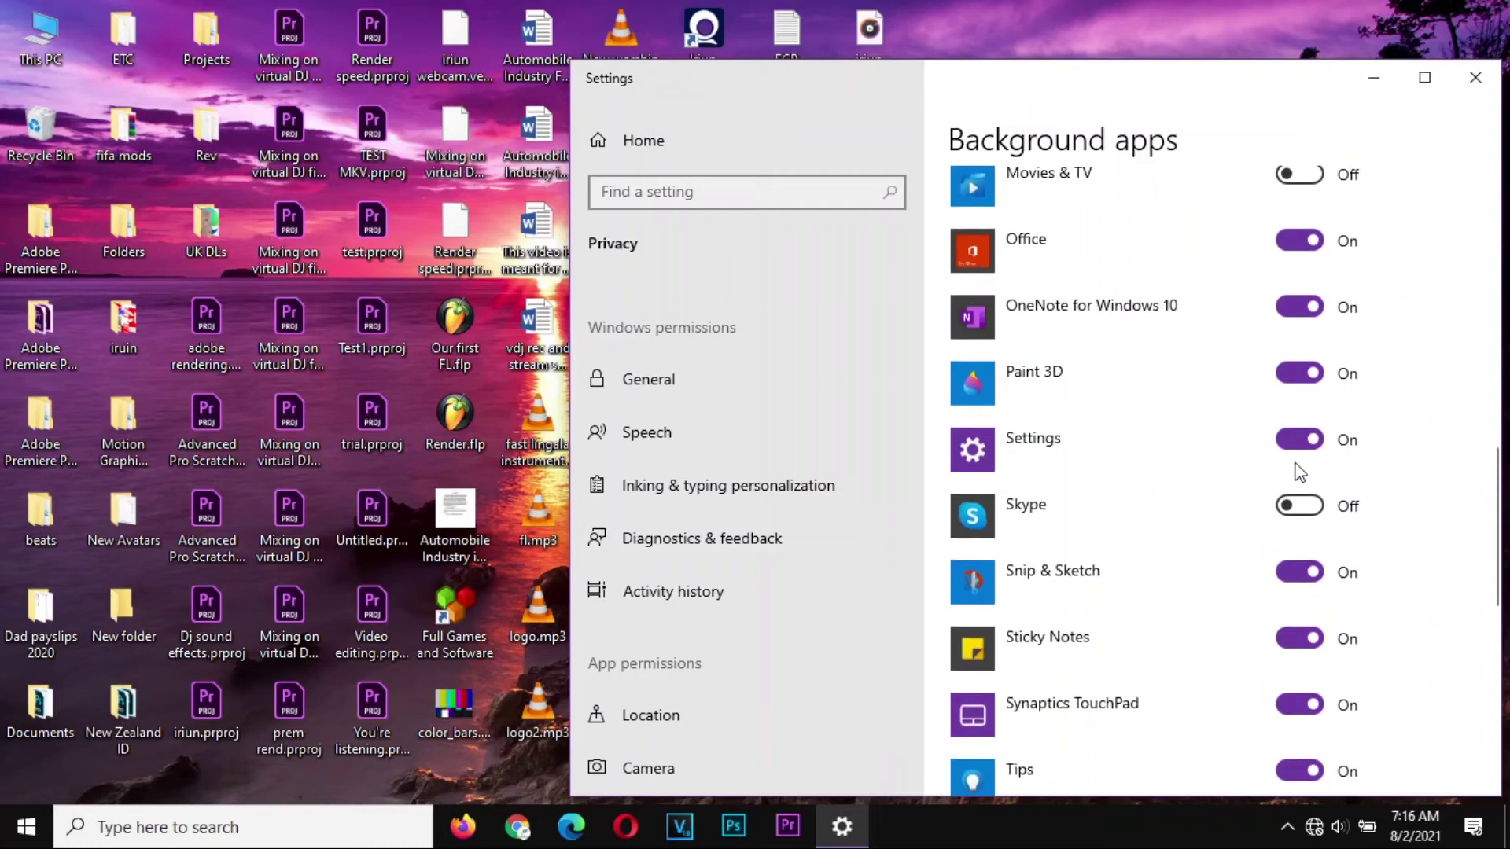
scroll(1298, 472, down, 4)
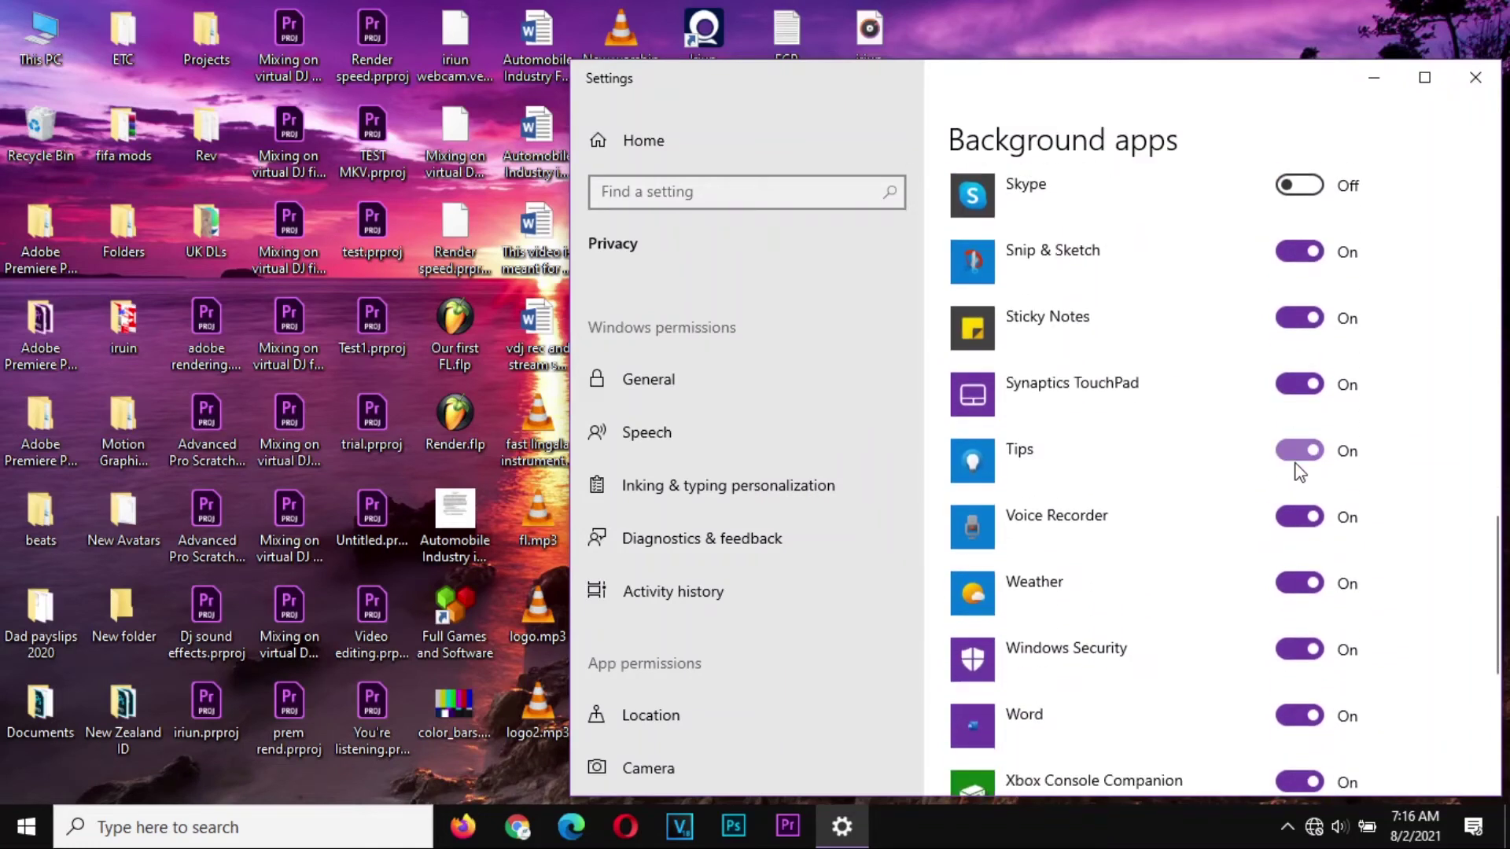
scroll(1299, 473, down, 3)
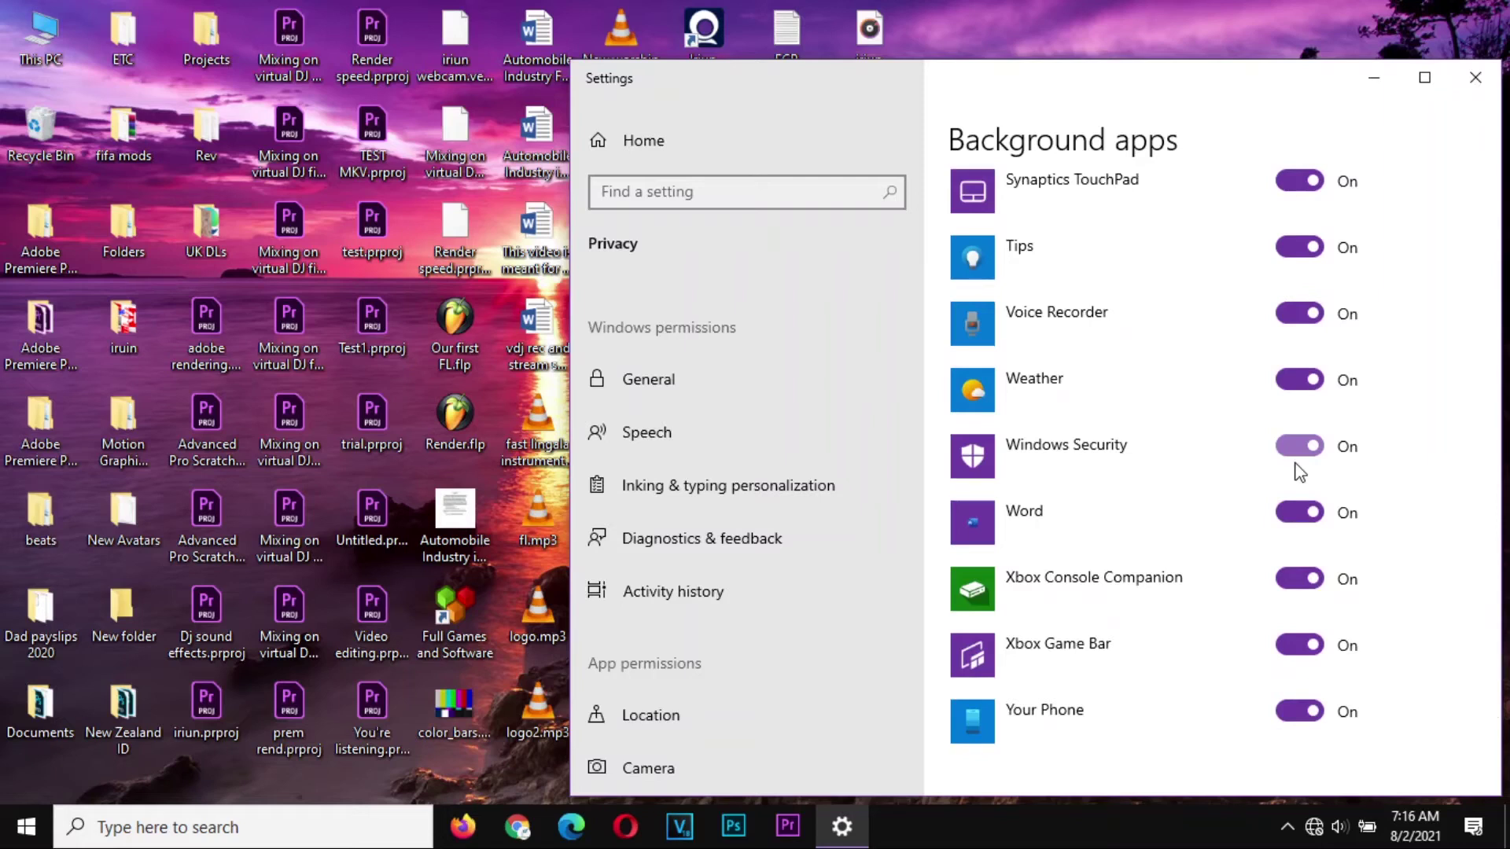
click(1297, 712)
click(1312, 651)
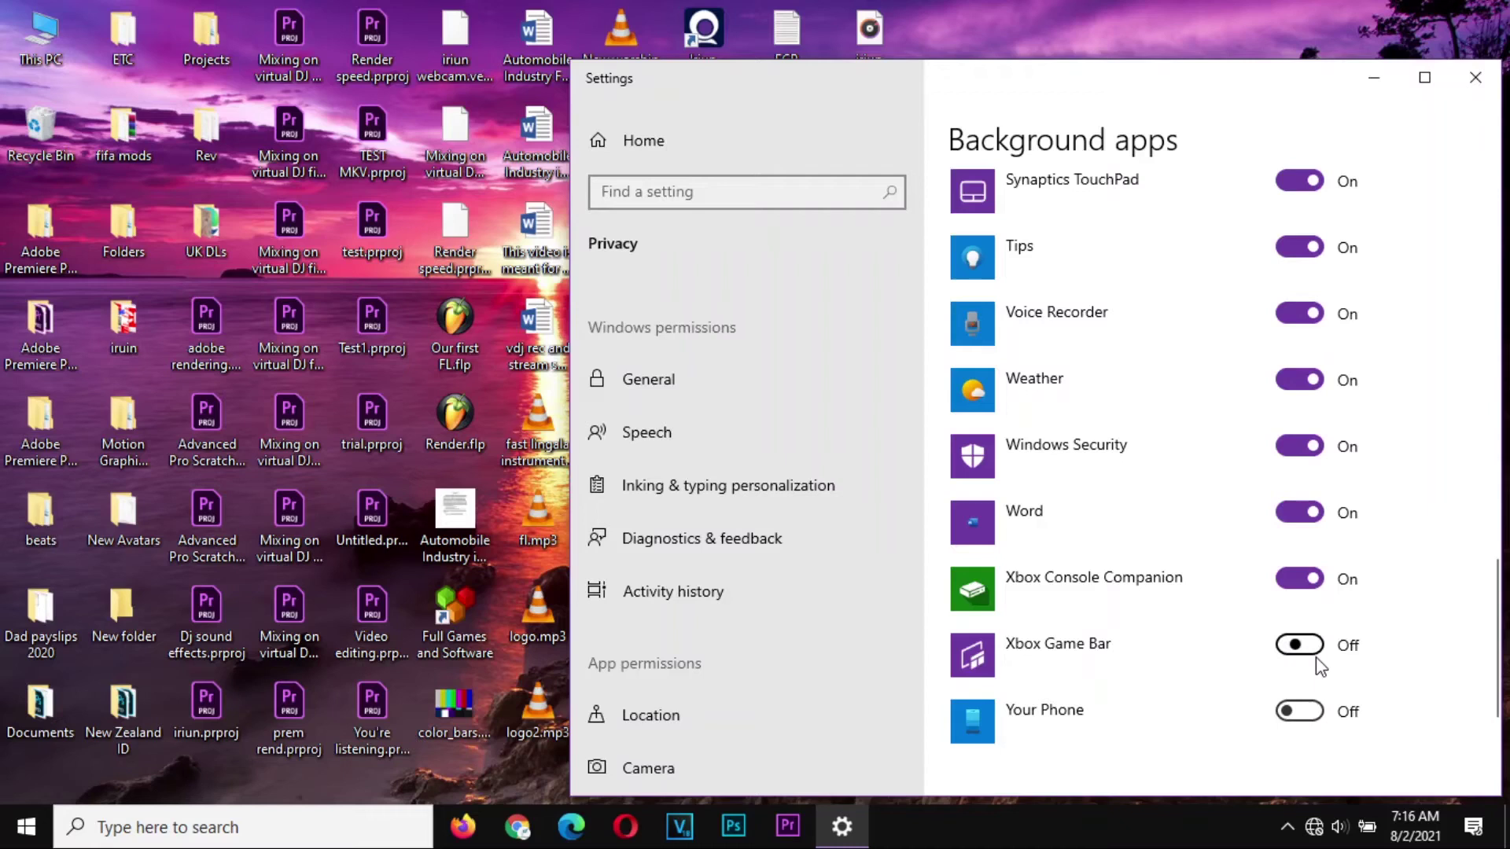
click(1307, 579)
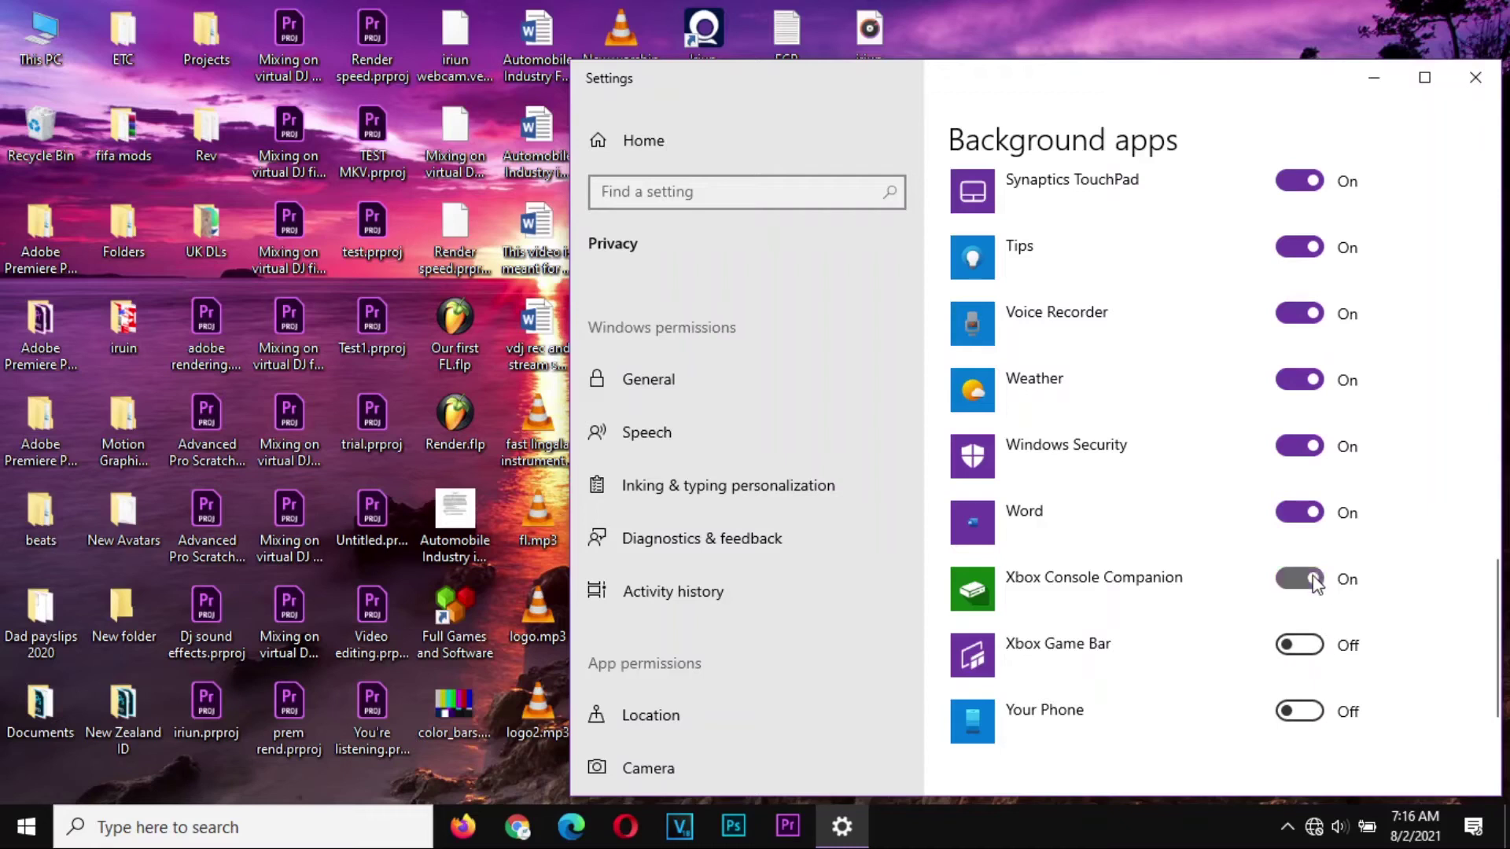
click(1309, 509)
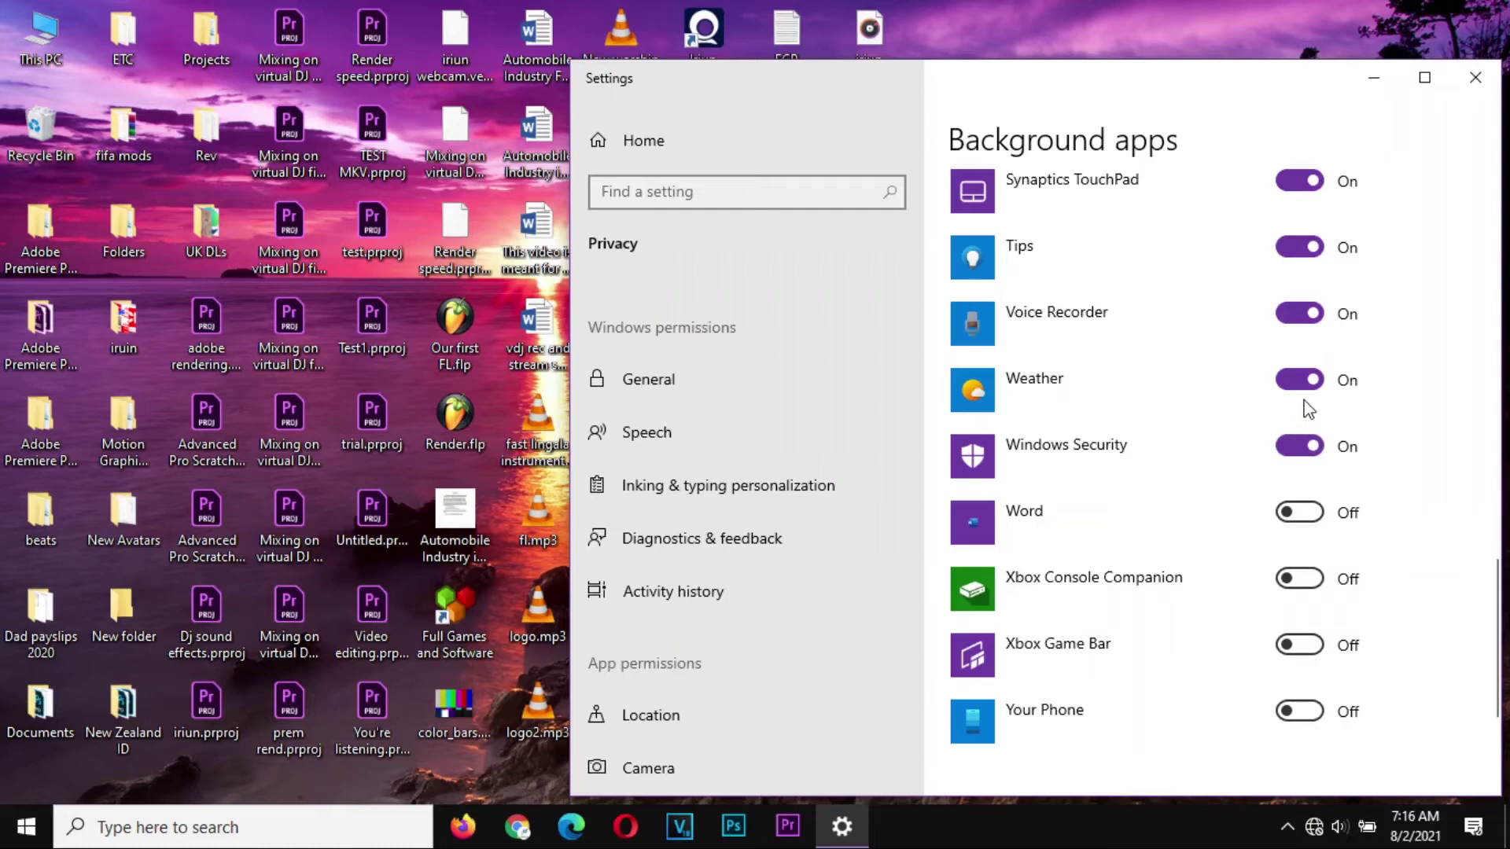
scroll(1273, 232, up, 10)
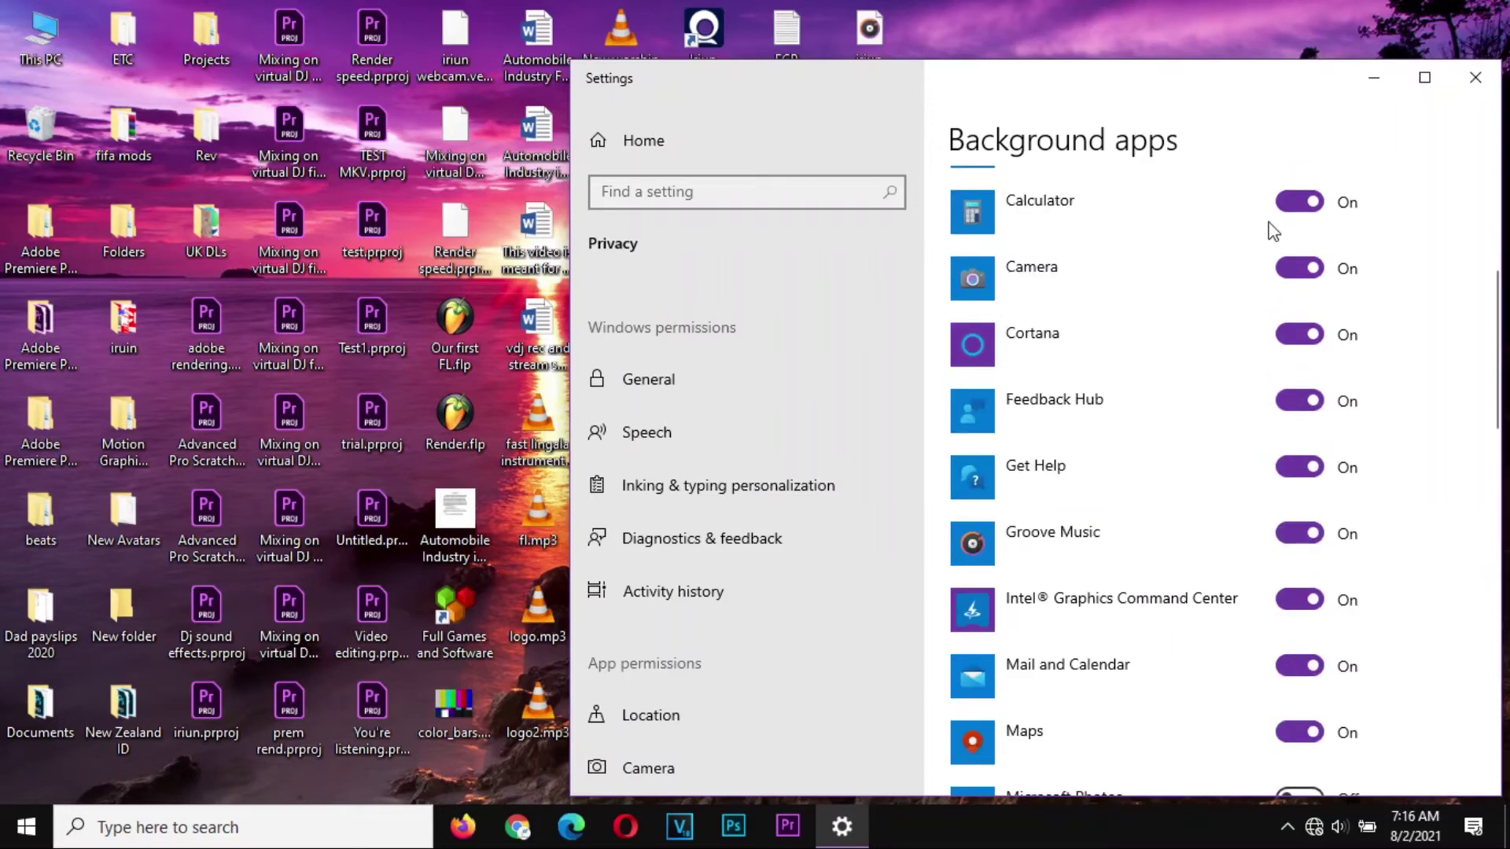
- Go from Settings home through Update & Security to Windows Update's Advanced options
click(676, 139)
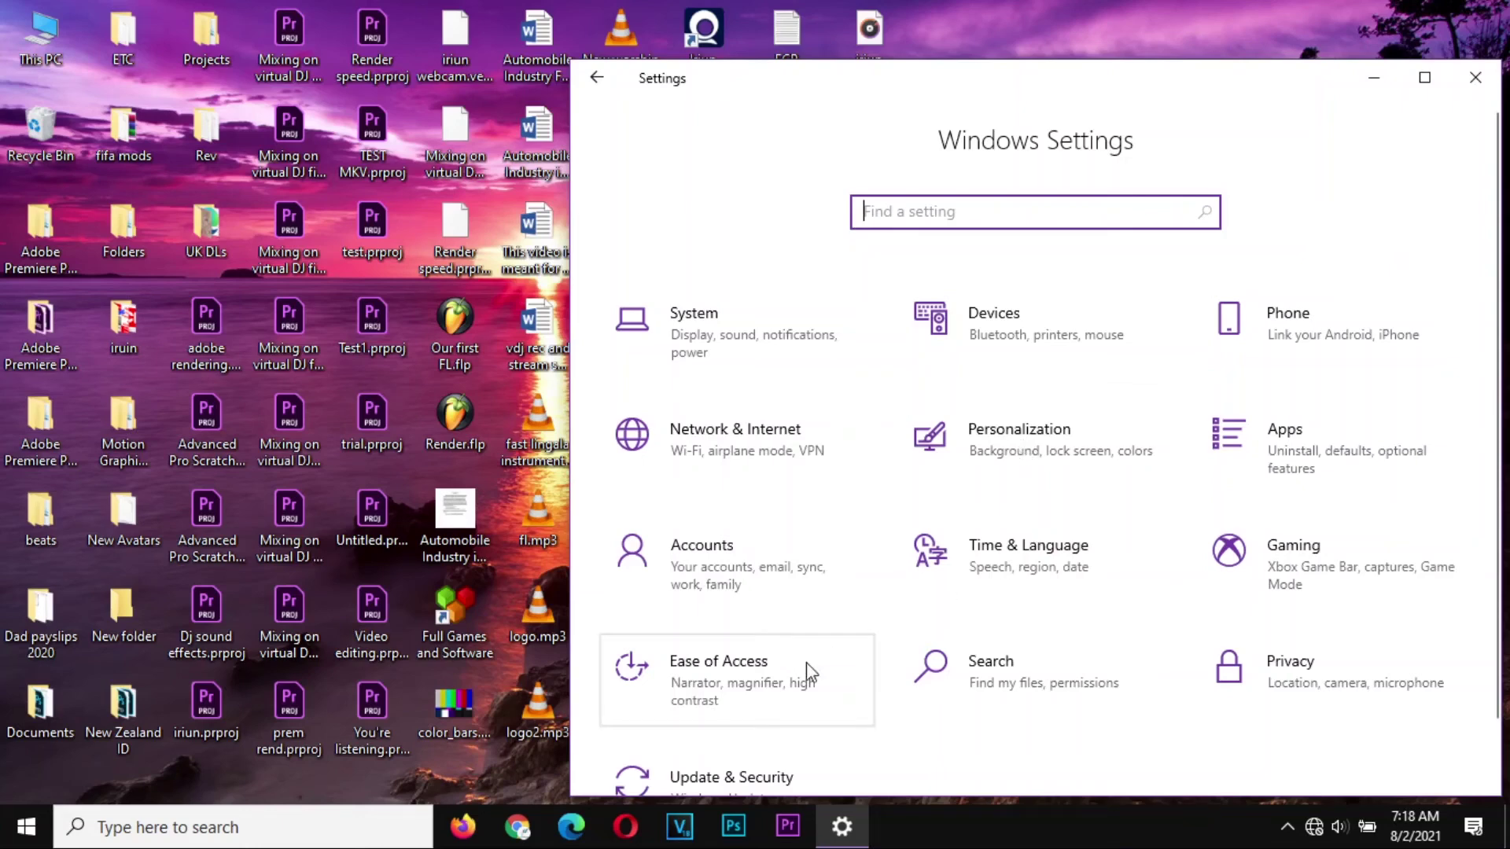
scroll(805, 664, down, 1)
click(730, 719)
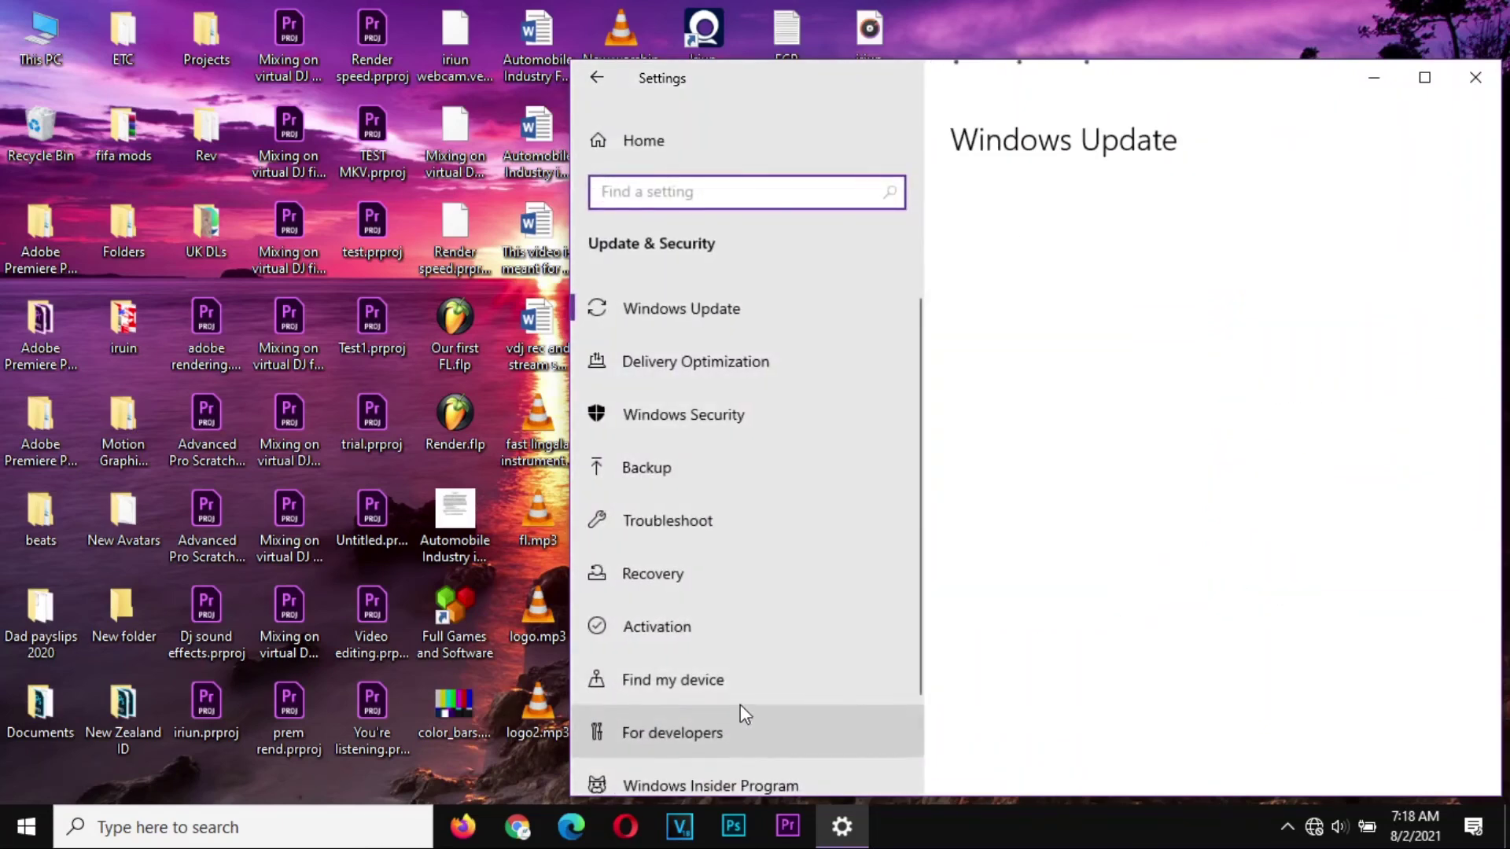
scroll(1198, 646, down, 3)
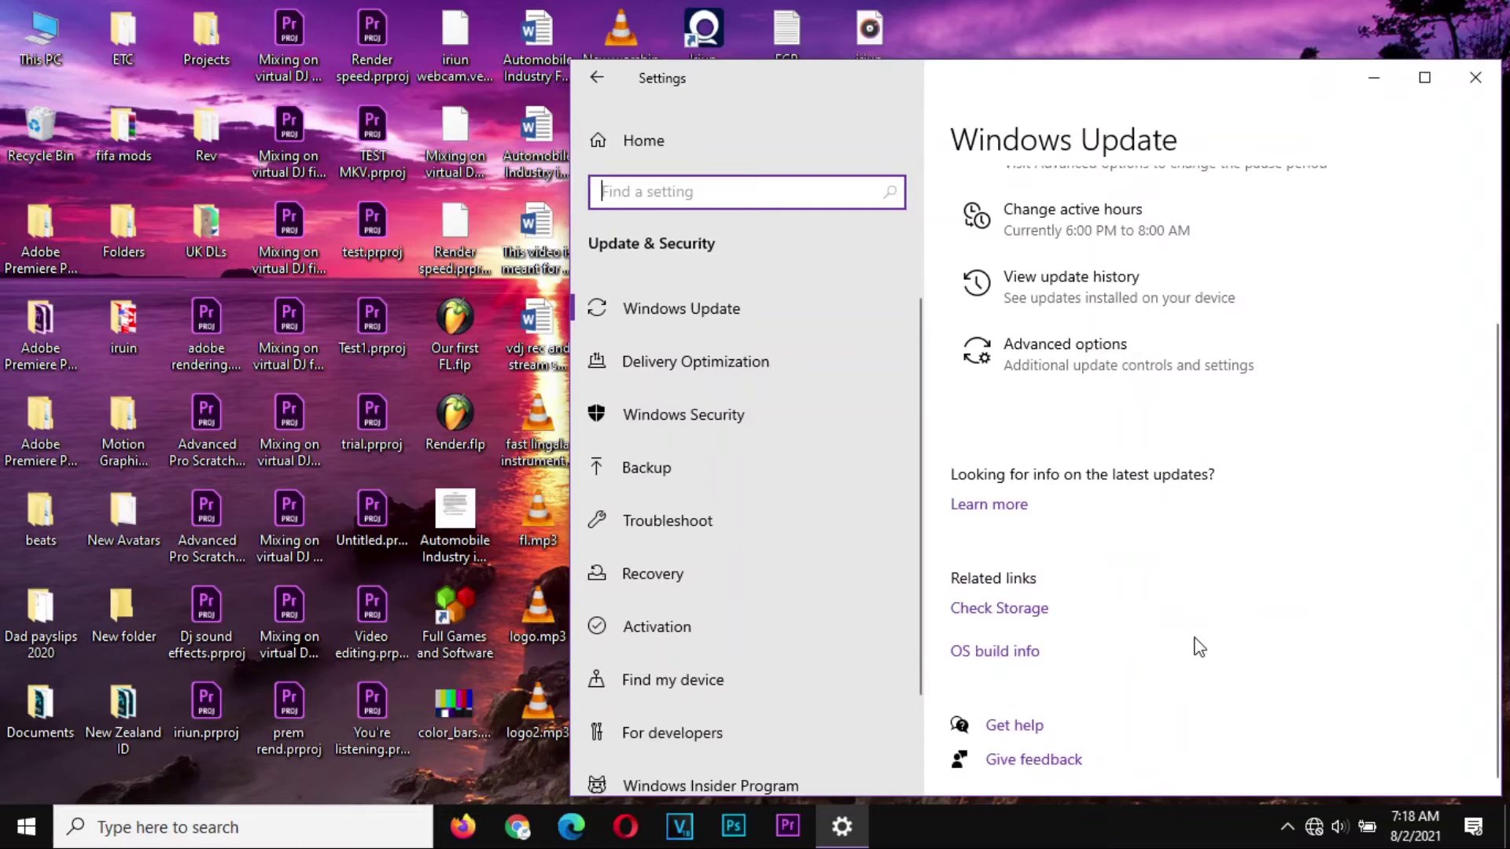
click(1091, 366)
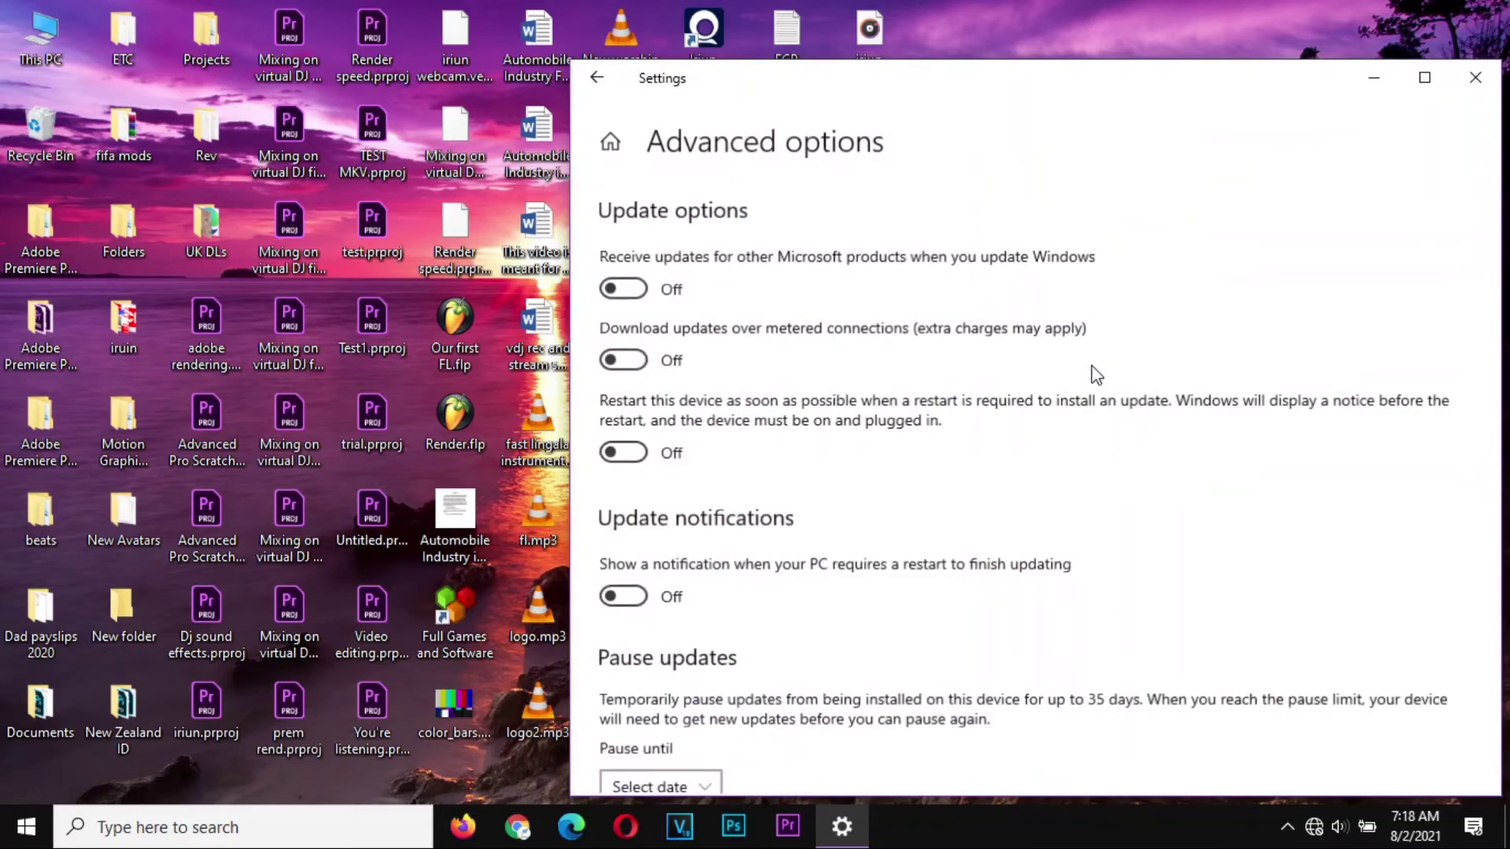
scroll(933, 544, down, 2)
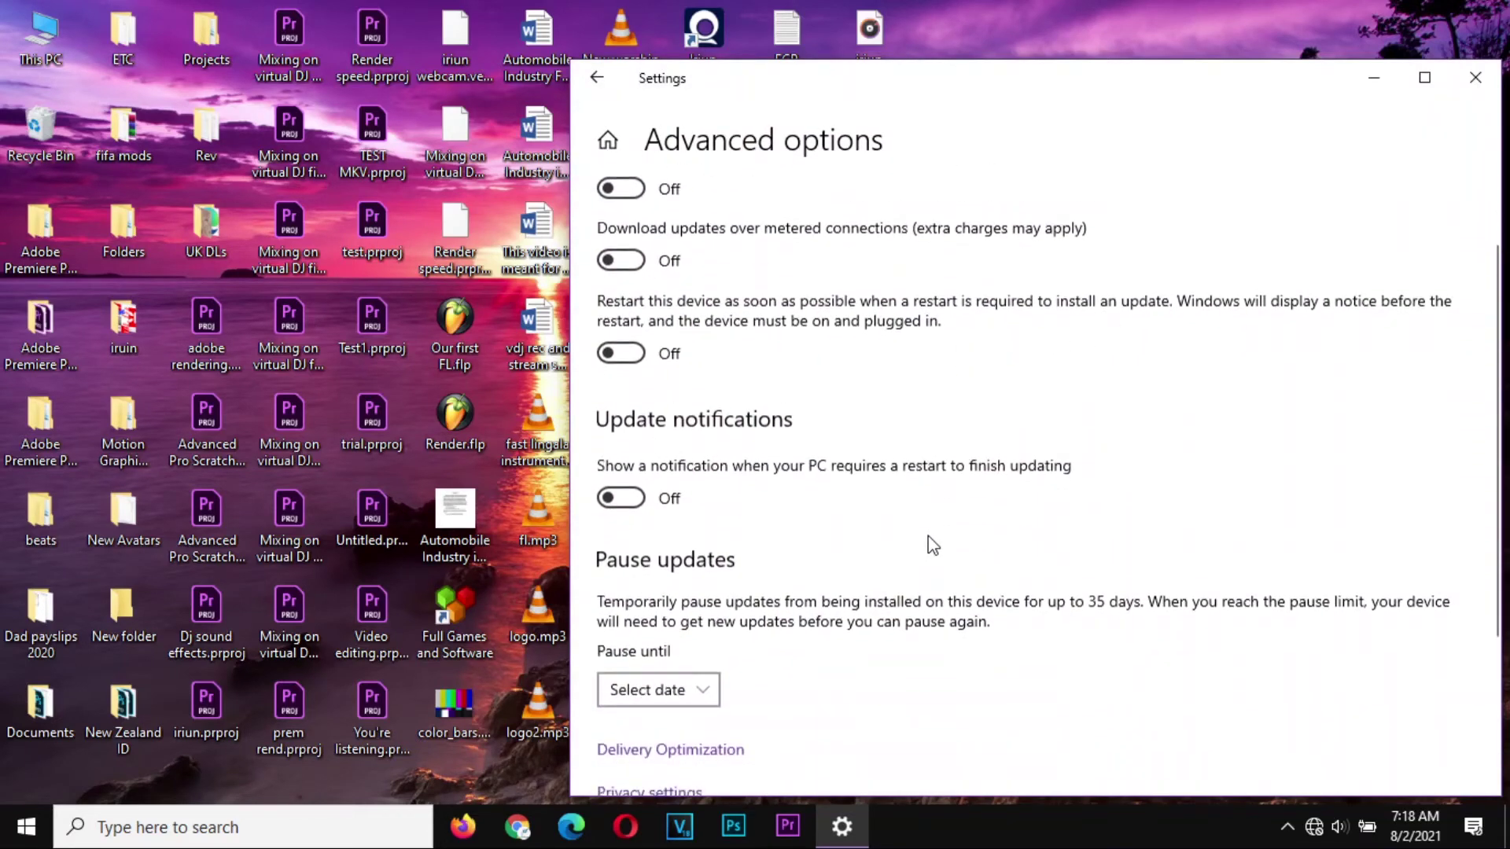
scroll(932, 544, down, 3)
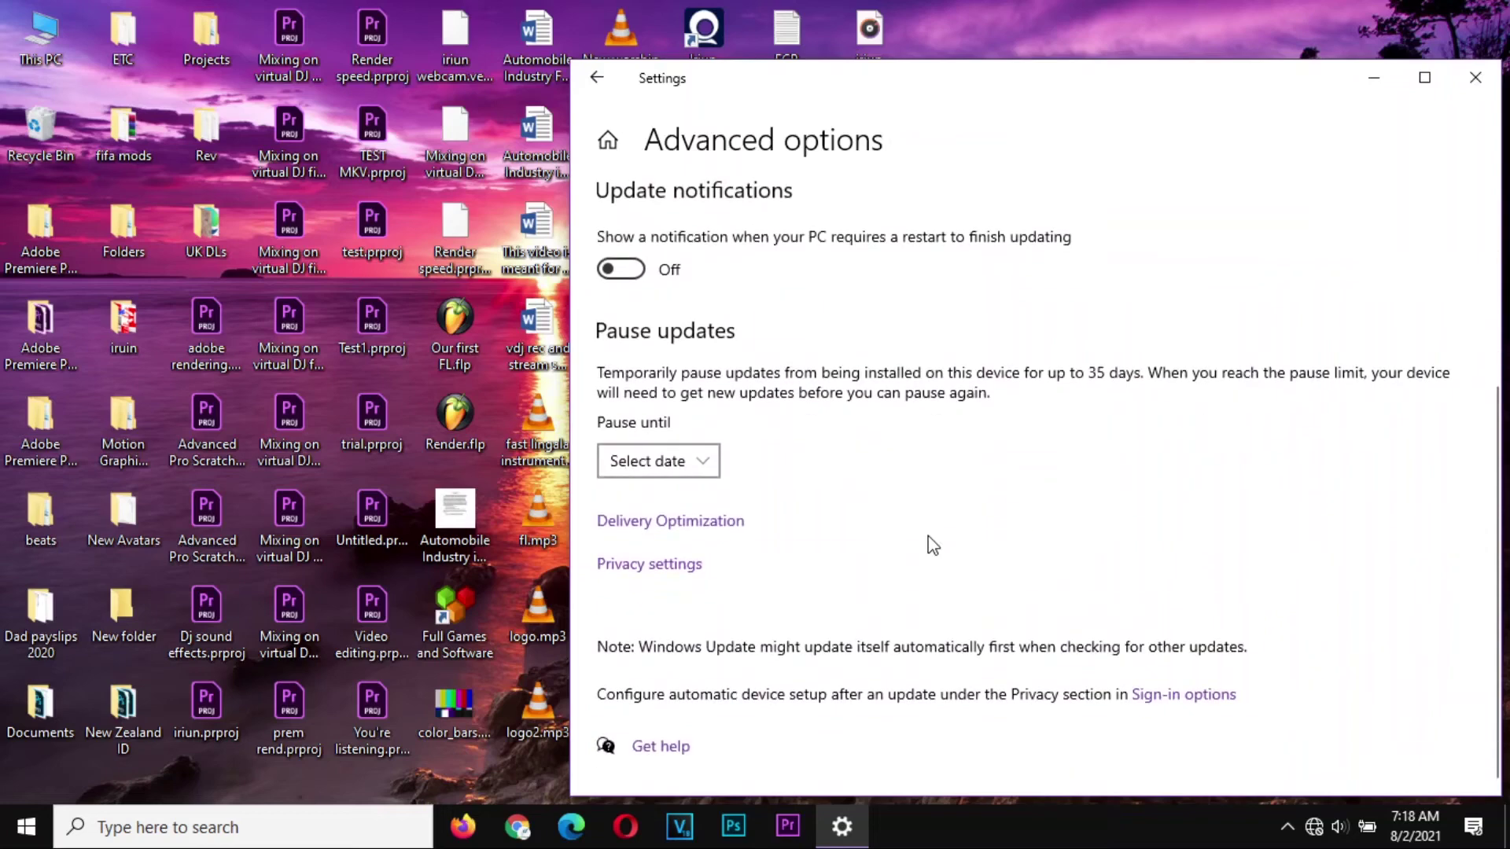
- In Delivery Optimization, switch 'Allow downloads from other PCs' Off
click(710, 522)
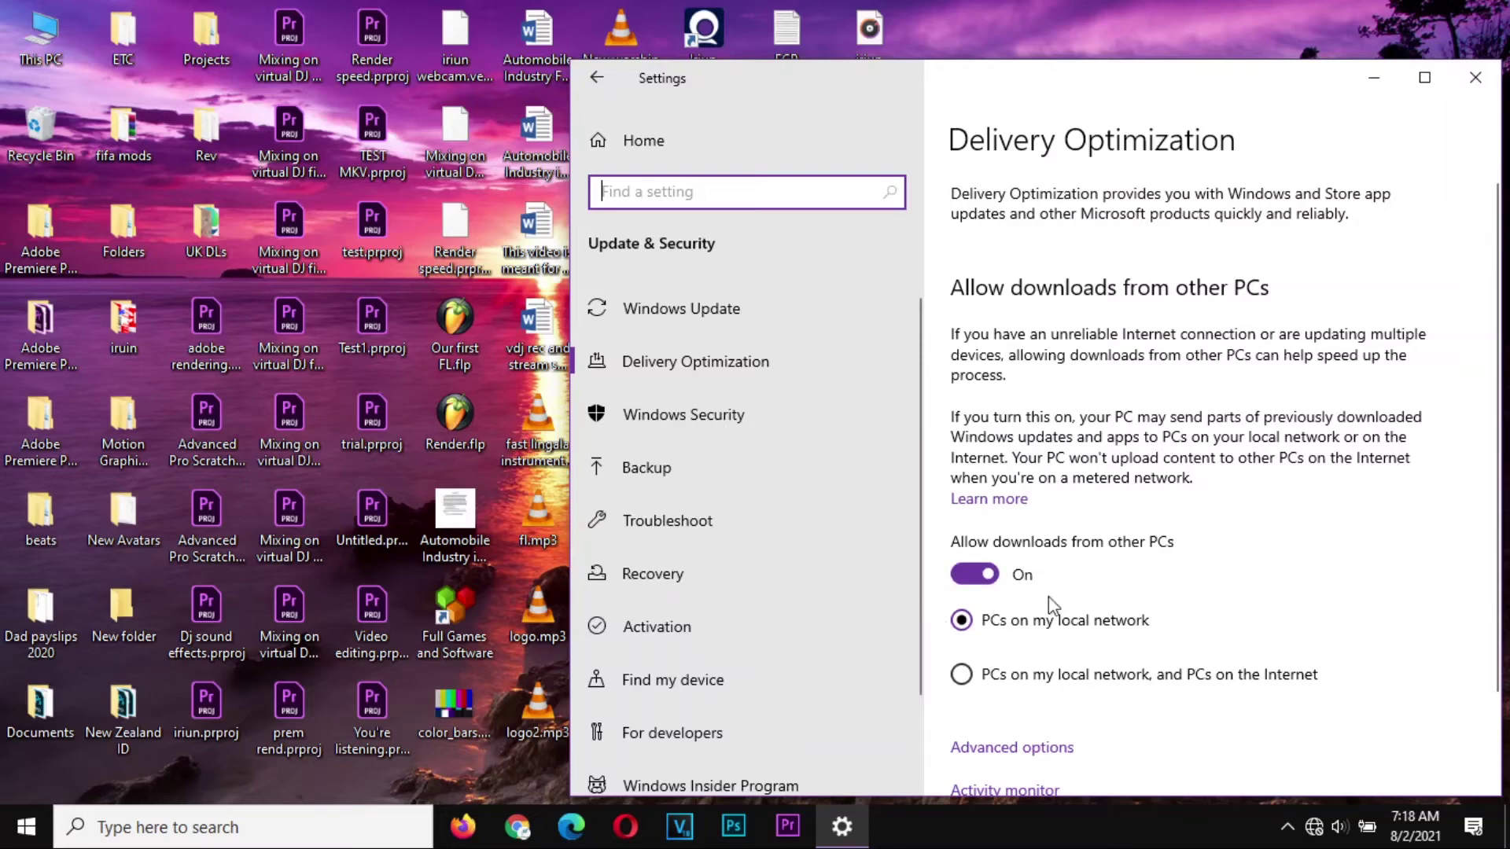
click(974, 575)
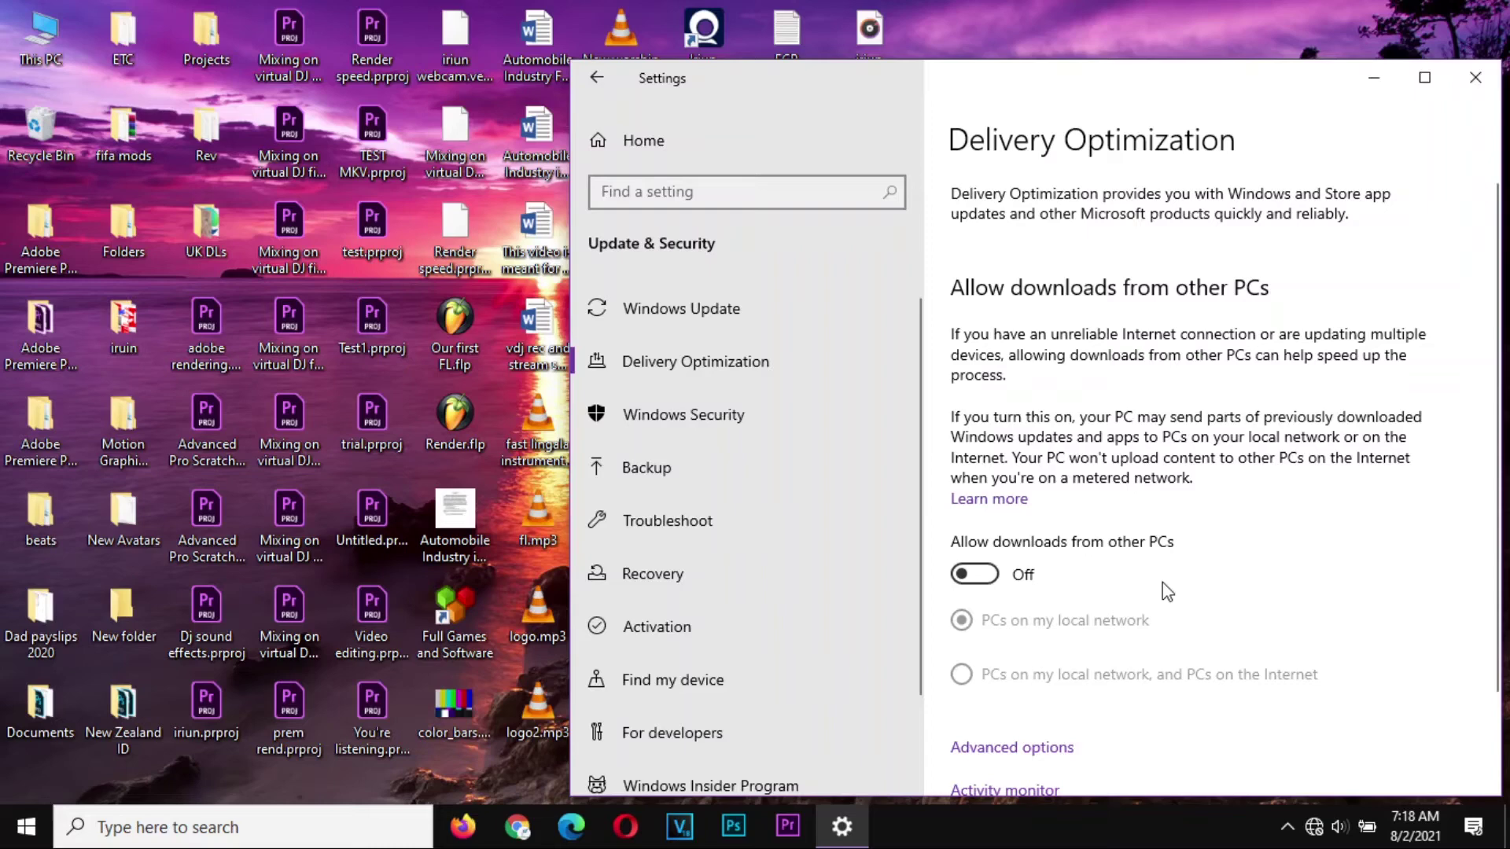
scroll(1118, 492, down, 2)
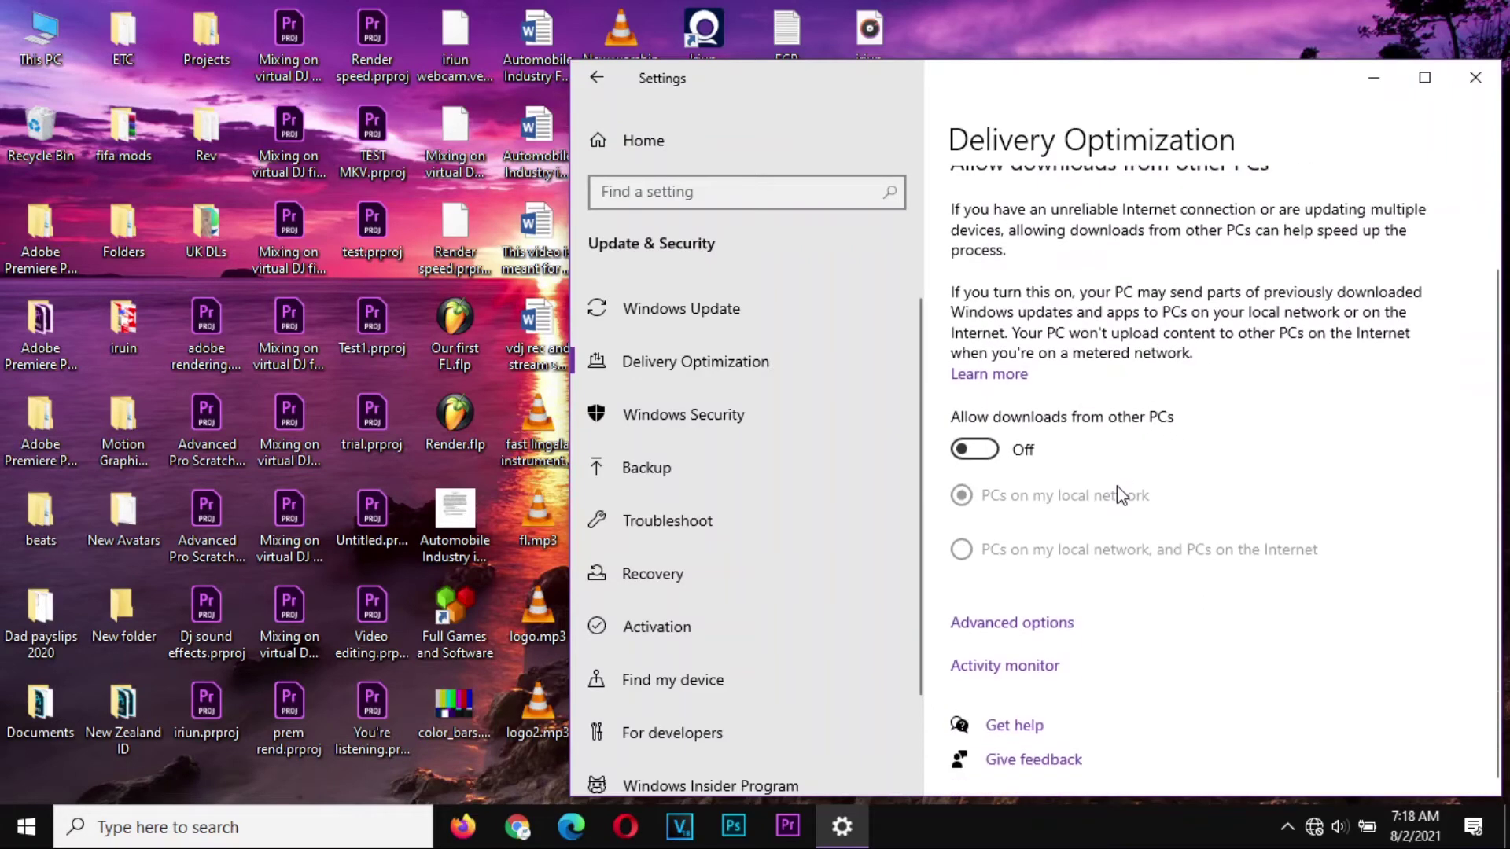
- Limit background and foreground download bandwidth to 5% of measured bandwidth
click(1019, 624)
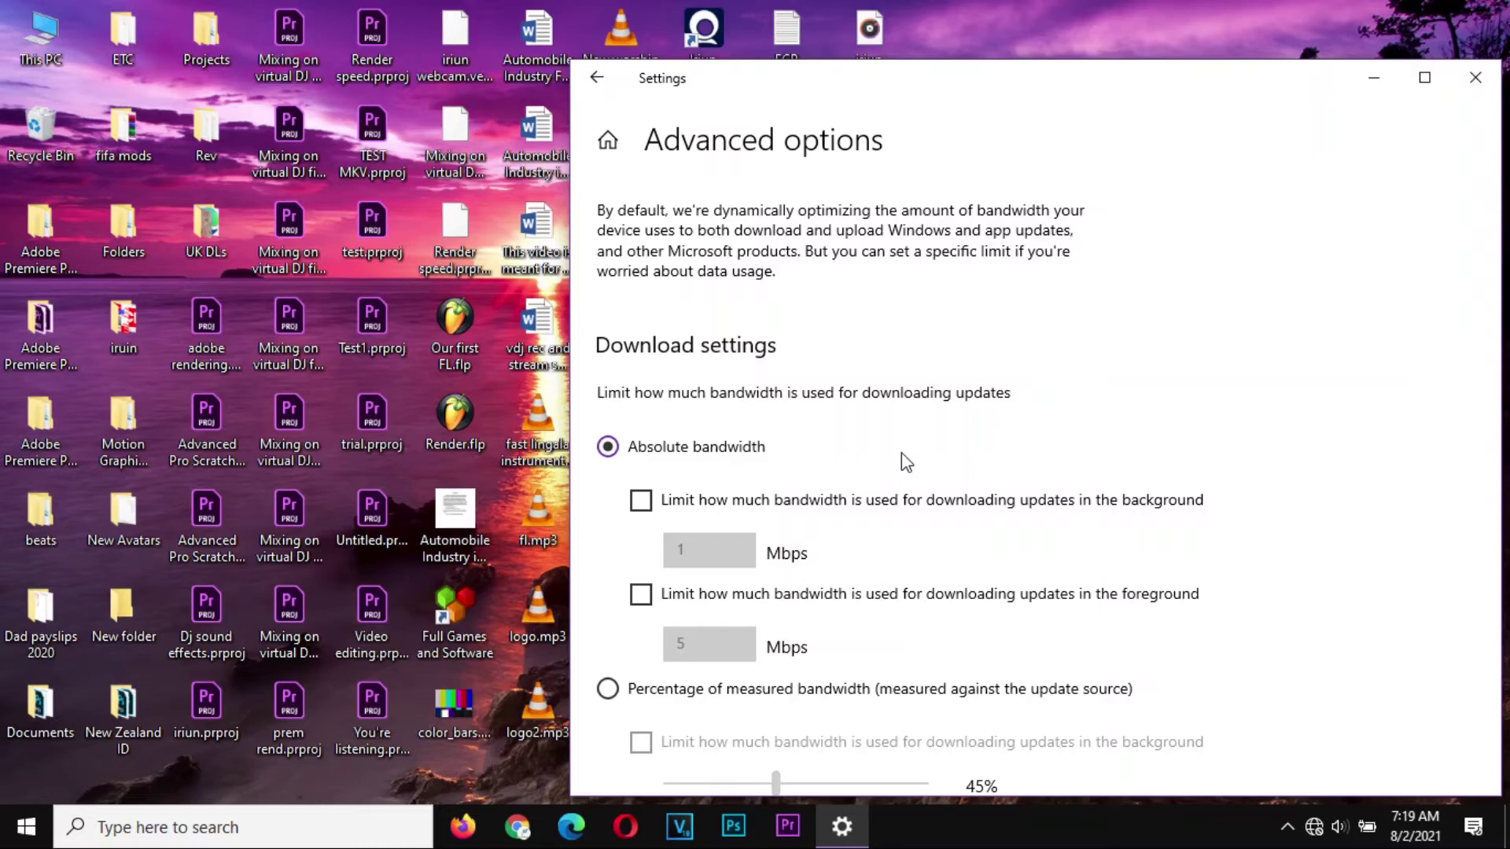
scroll(897, 454, down, 3)
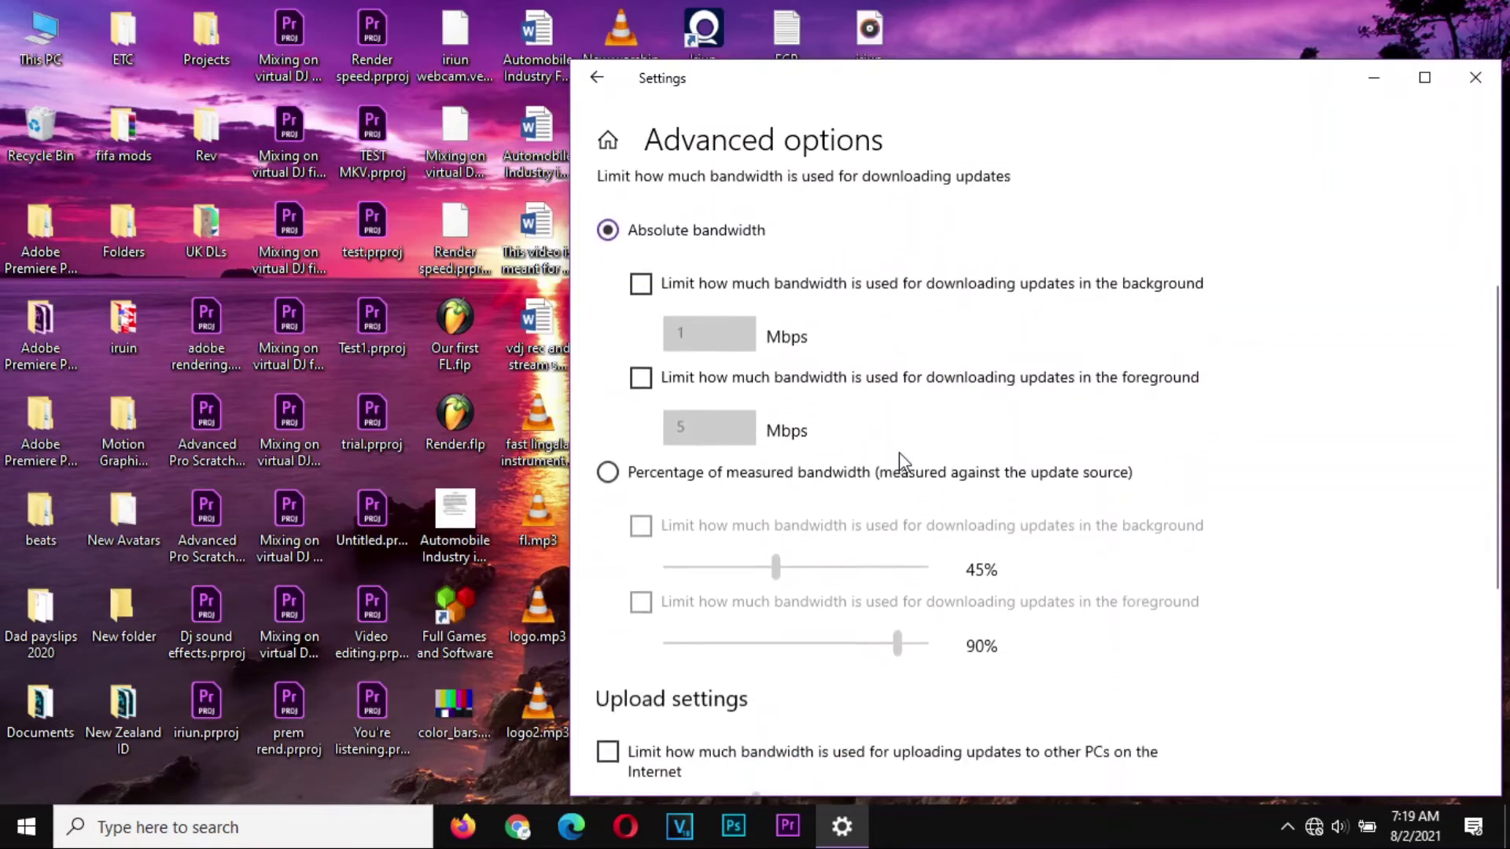
click(608, 466)
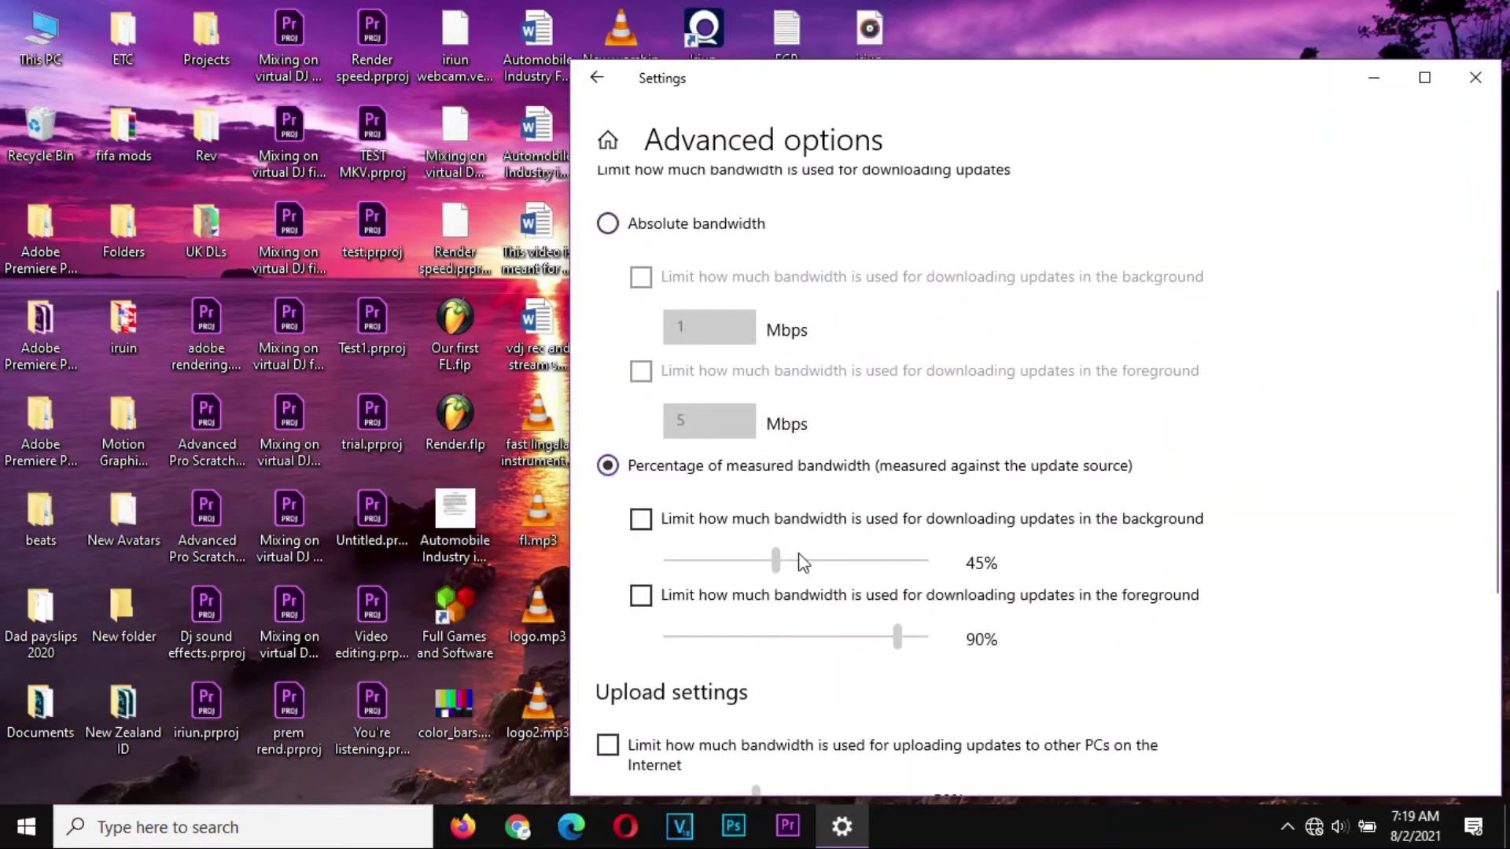
click(641, 520)
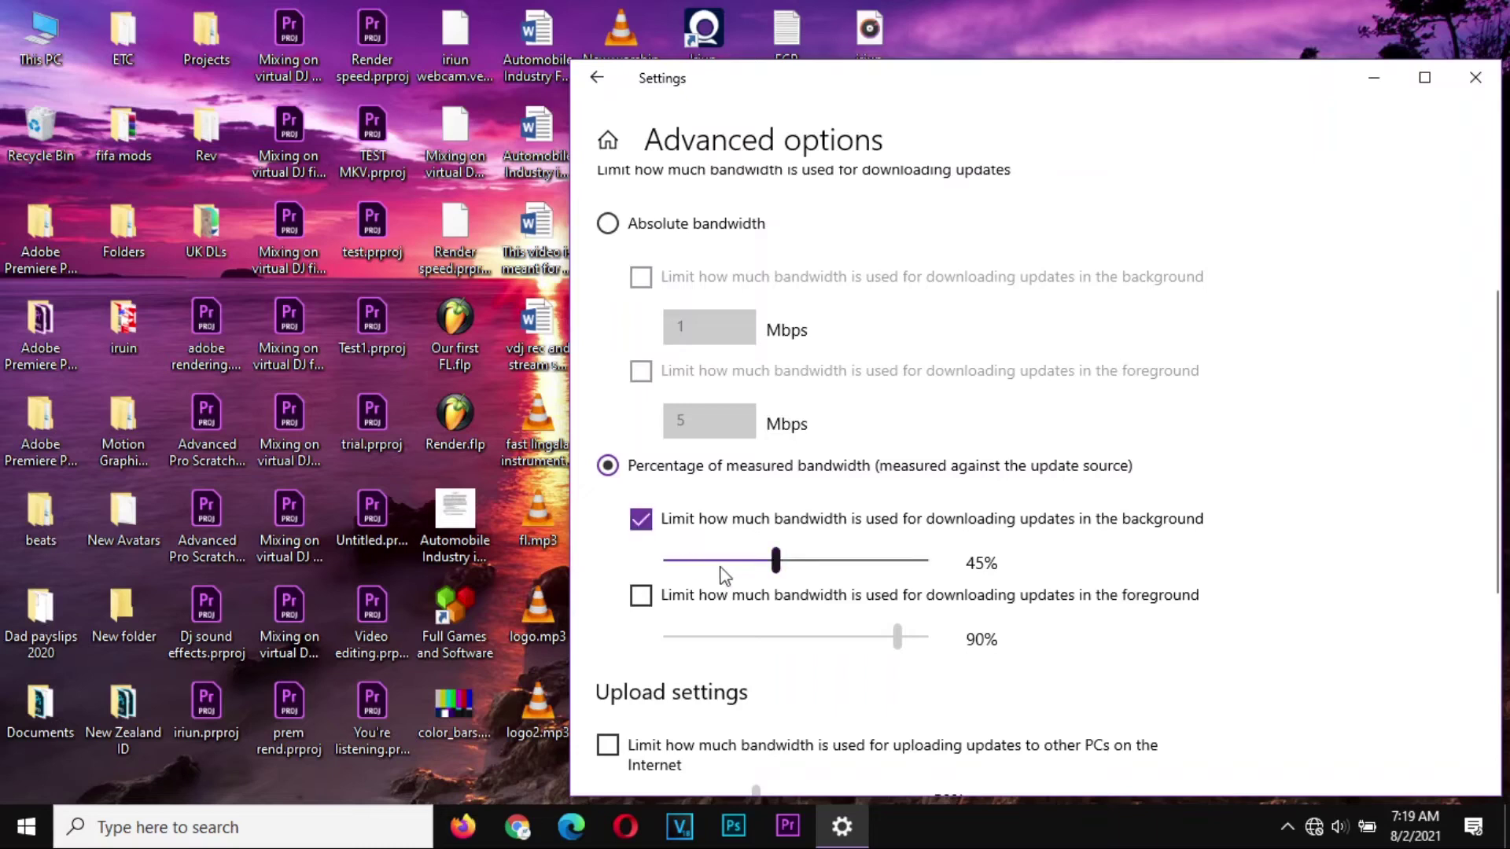
drag(776, 561, 667, 562)
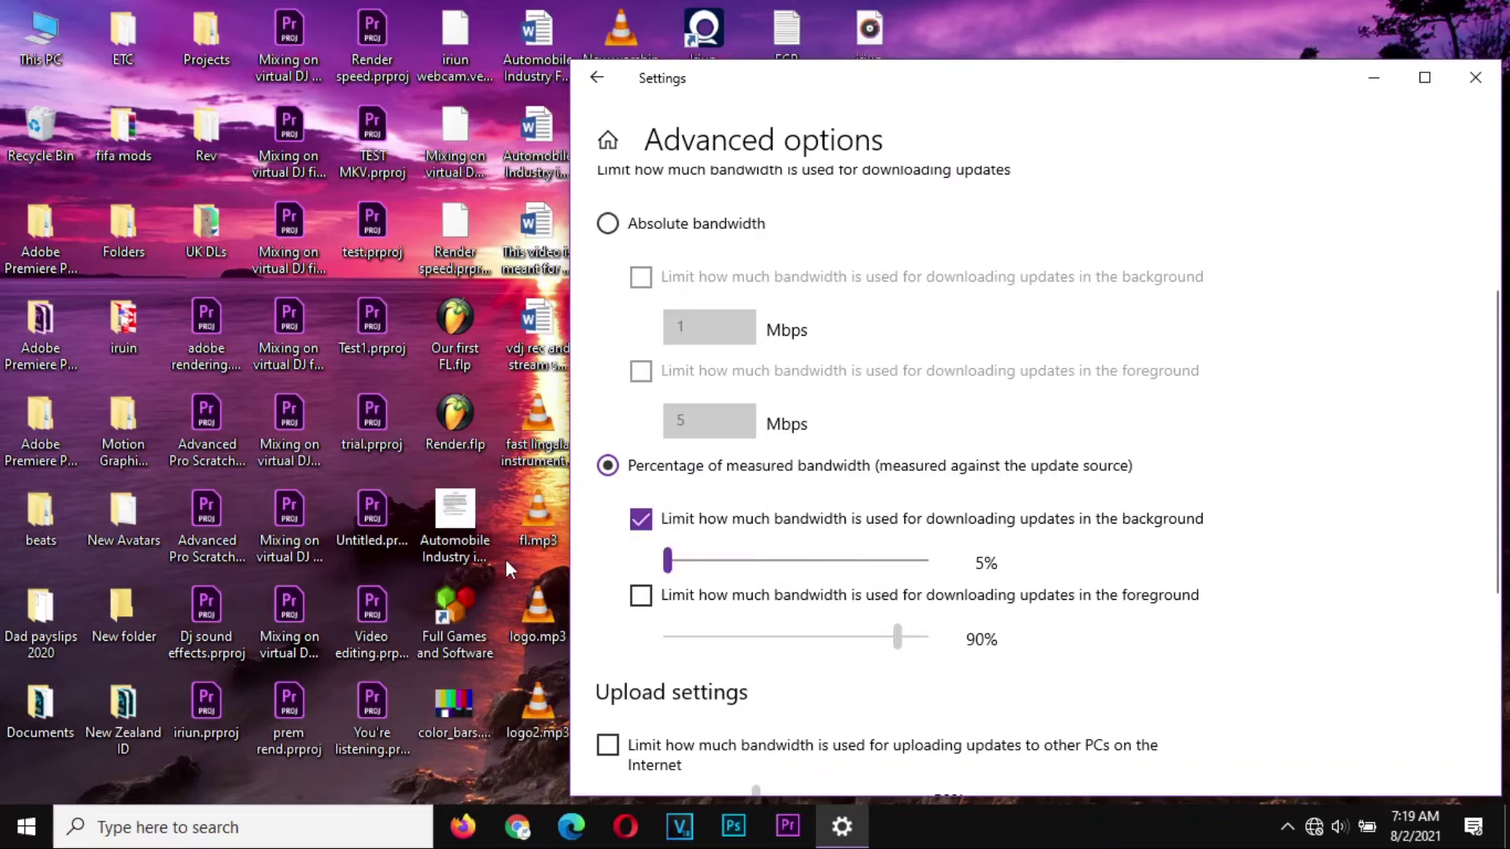
click(653, 599)
drag(896, 634, 507, 614)
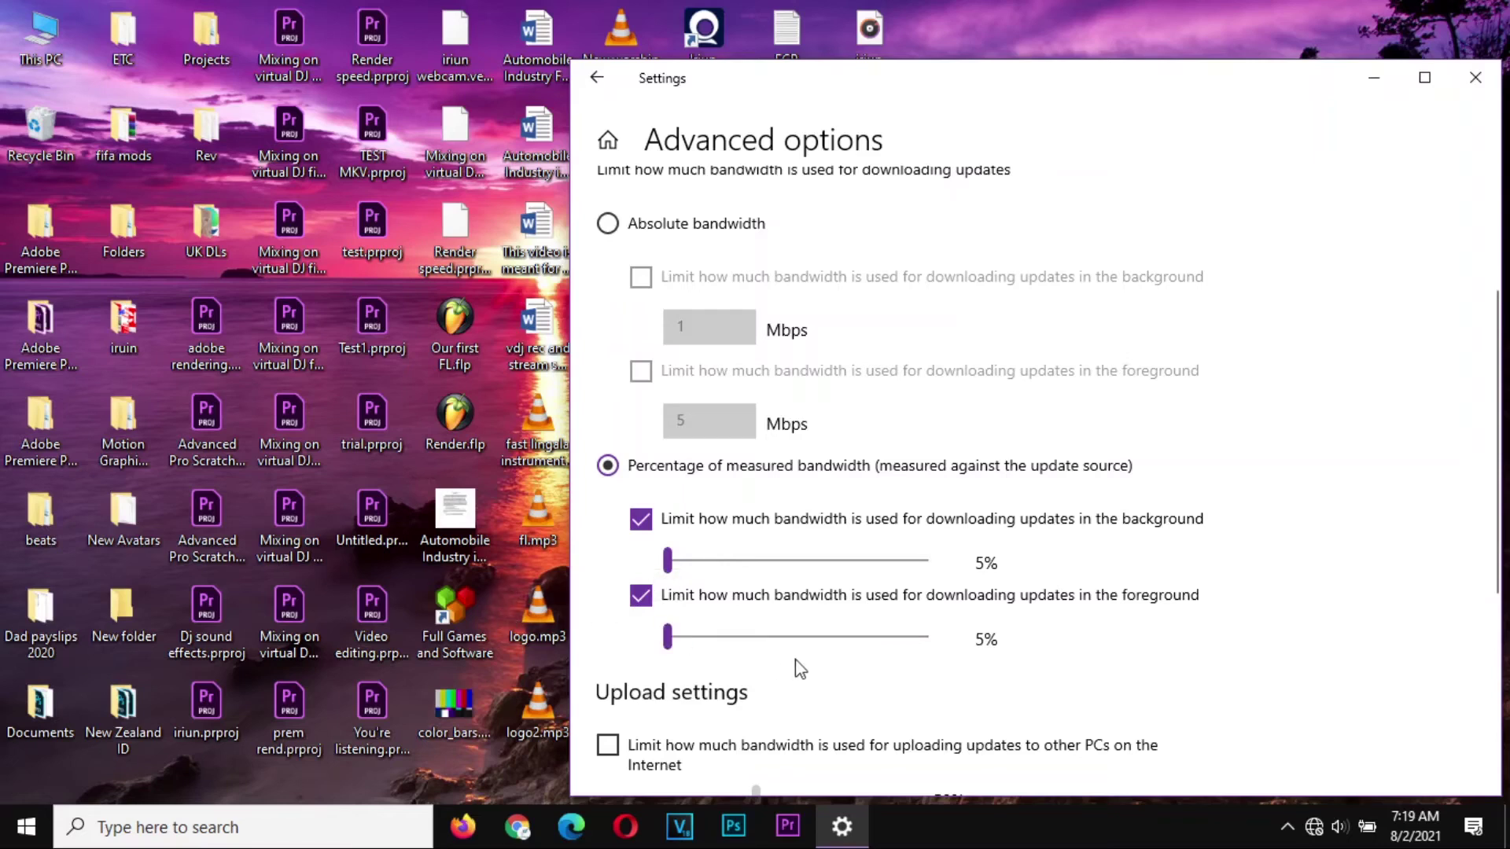
- Limit upload bandwidth to other PCs to 5%, then return to Settings home
scroll(800, 665, down, 2)
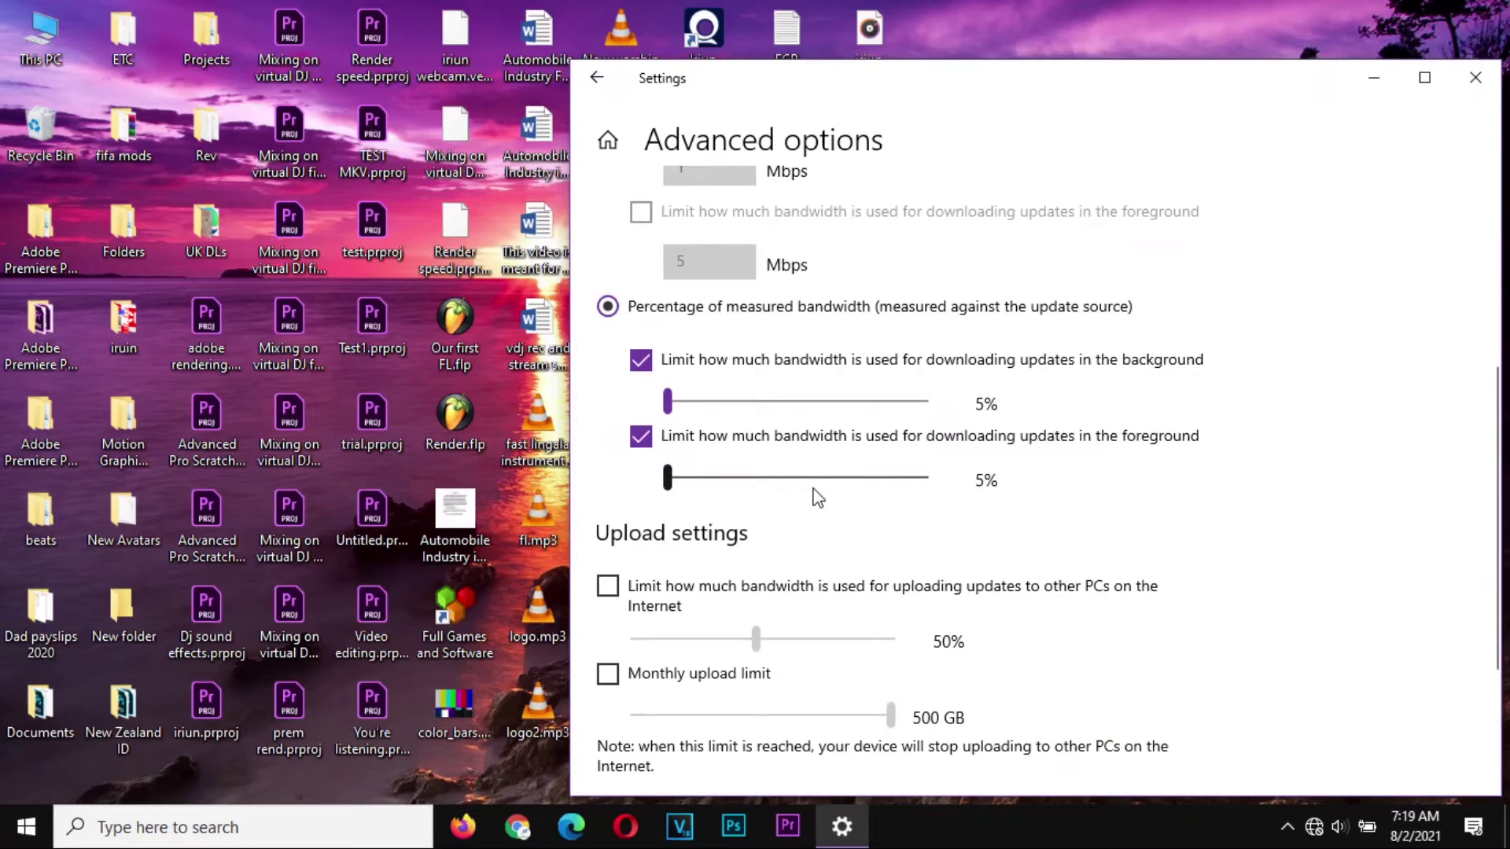
scroll(812, 495, up, 5)
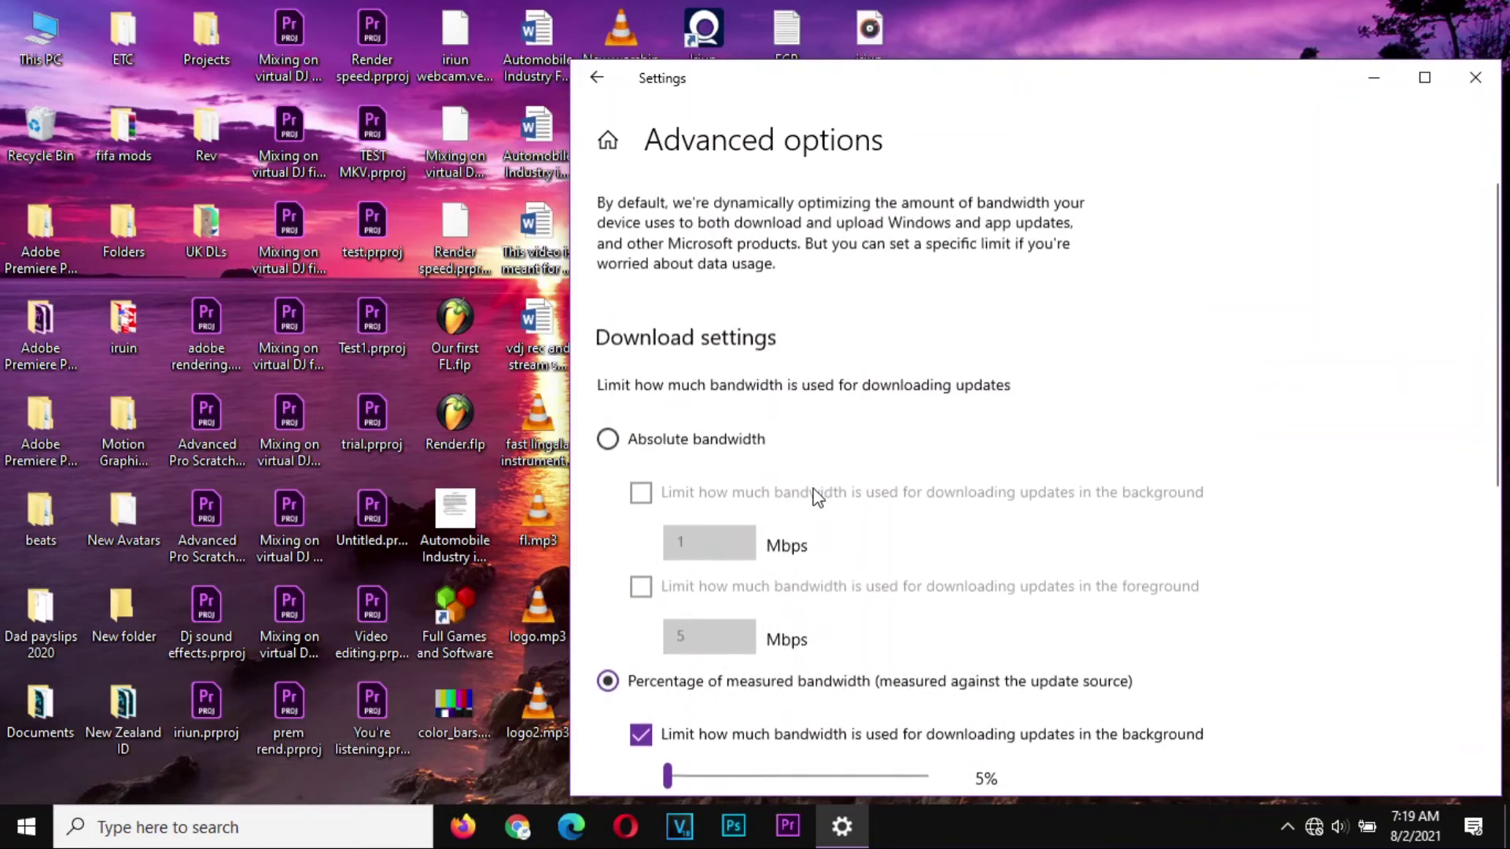
scroll(607, 364, down, 8)
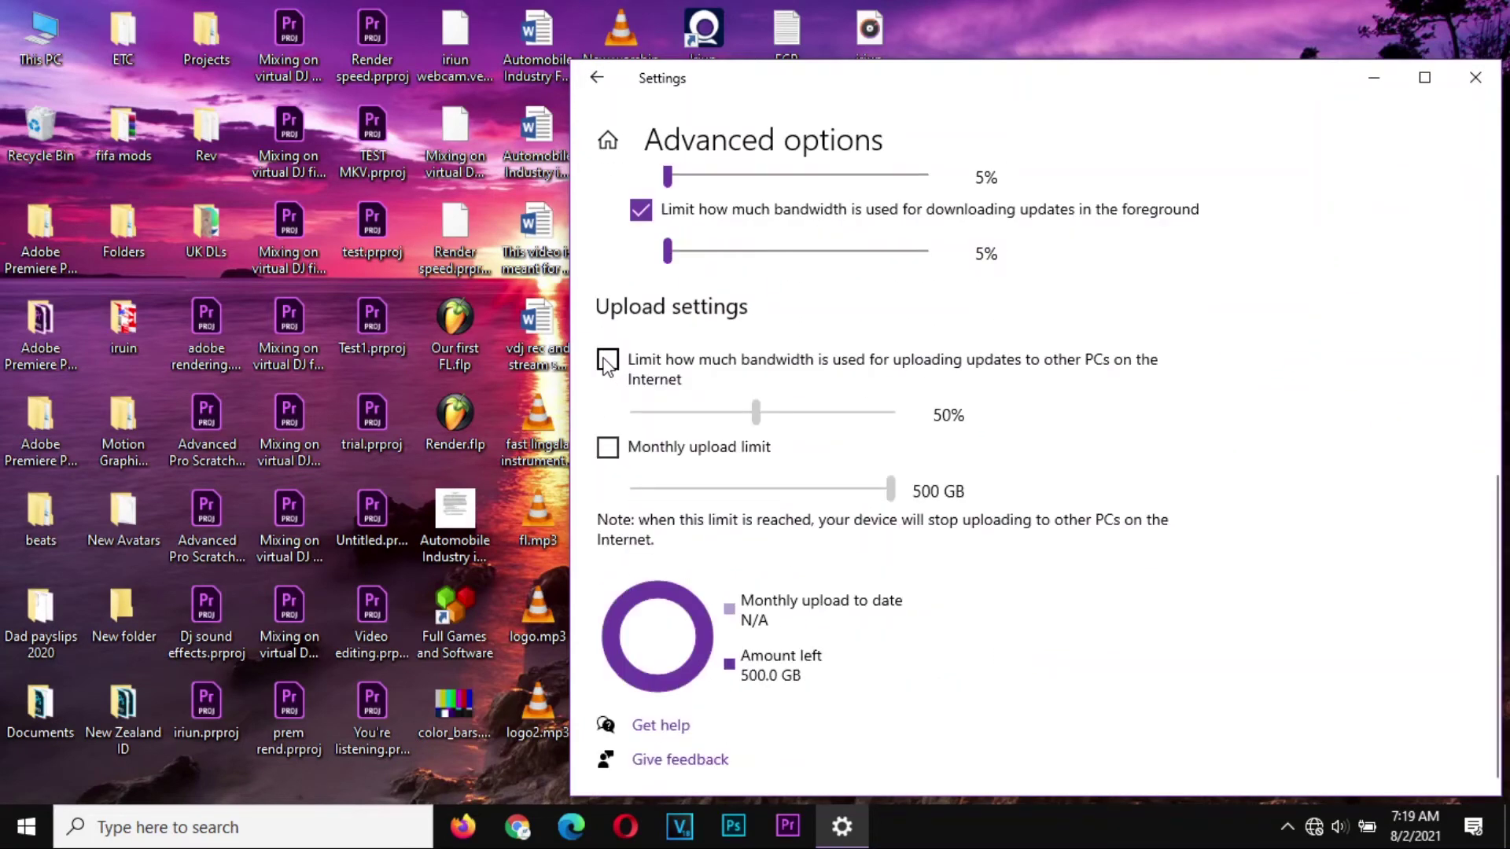
click(607, 364)
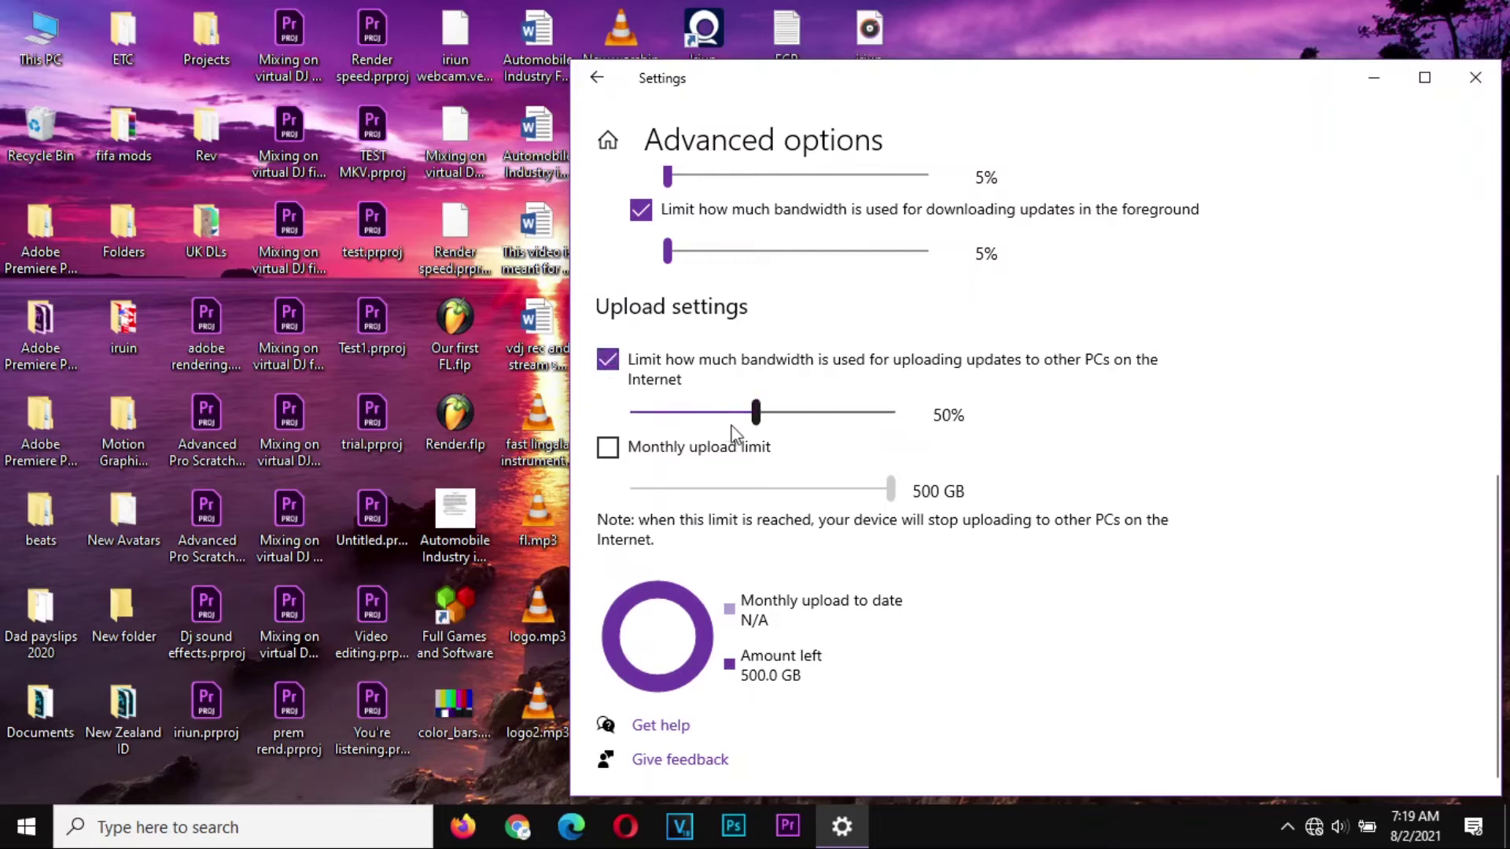
drag(755, 416, 634, 417)
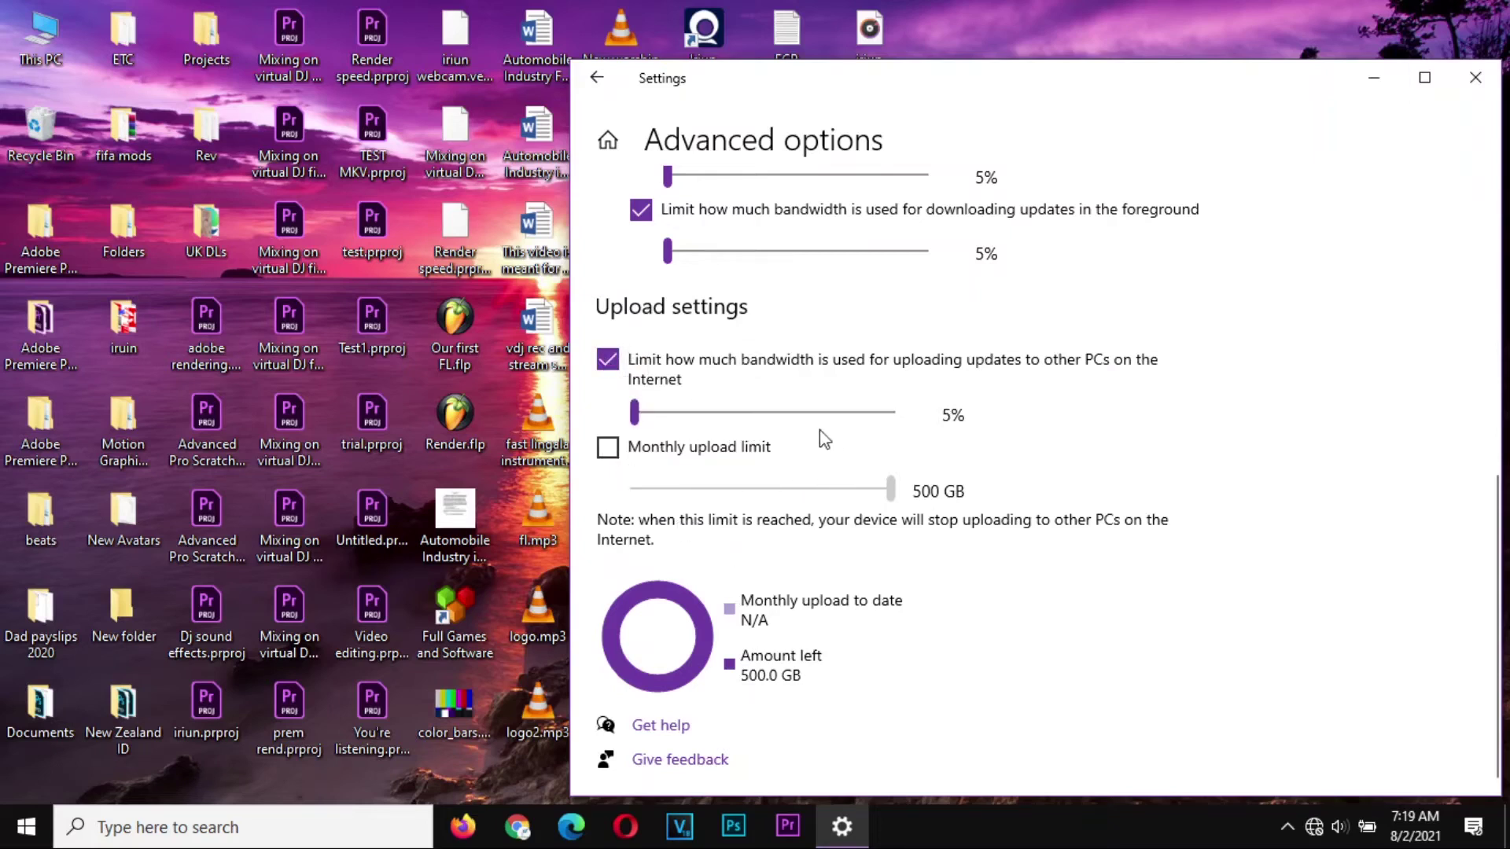
click(625, 139)
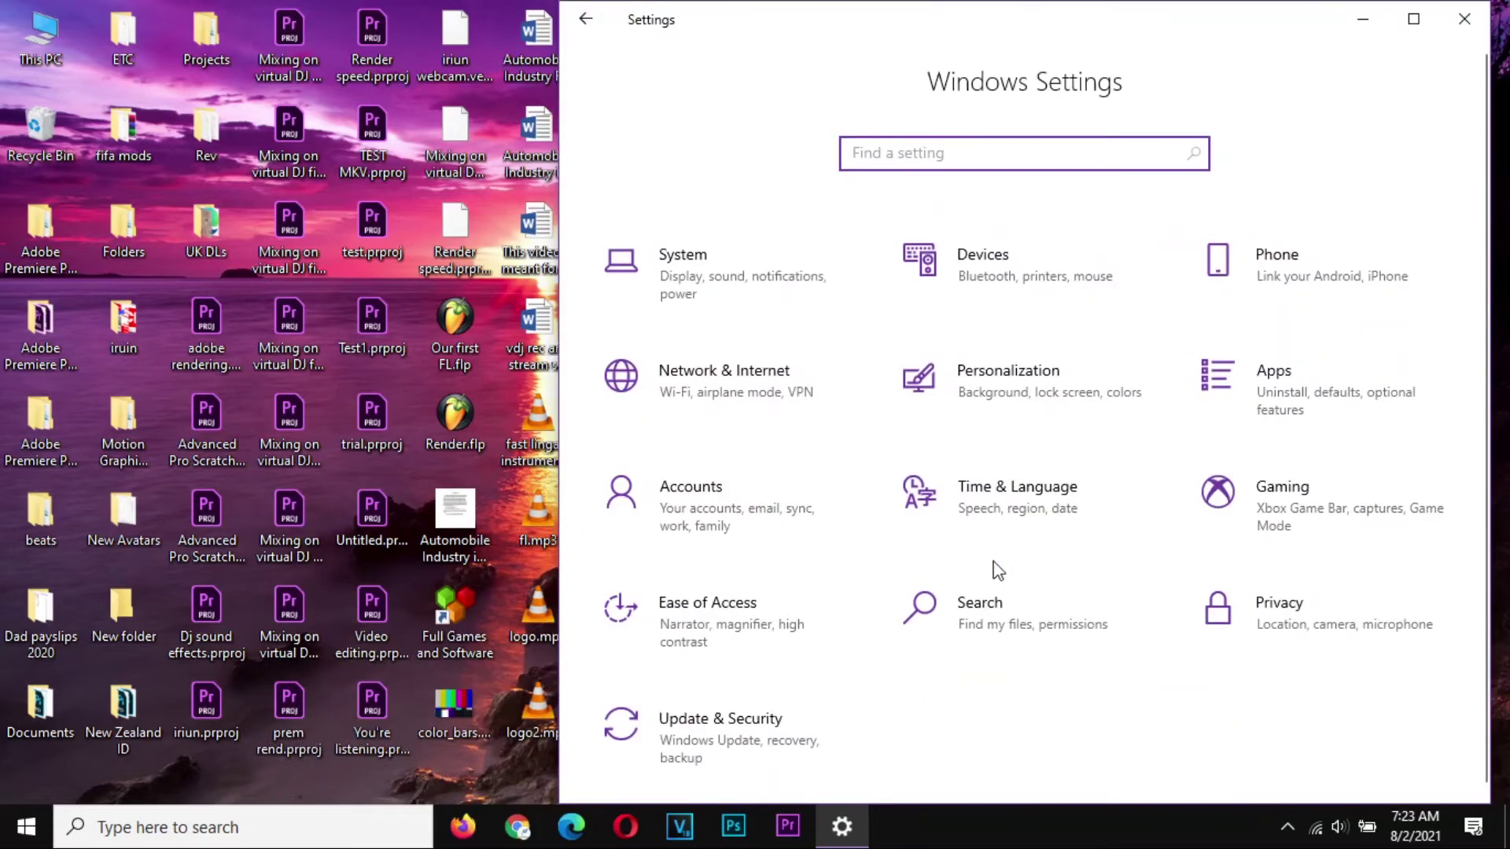
- In Windows Update Advanced options, pause updates until Monday, September 6, 2021, then return home
click(708, 728)
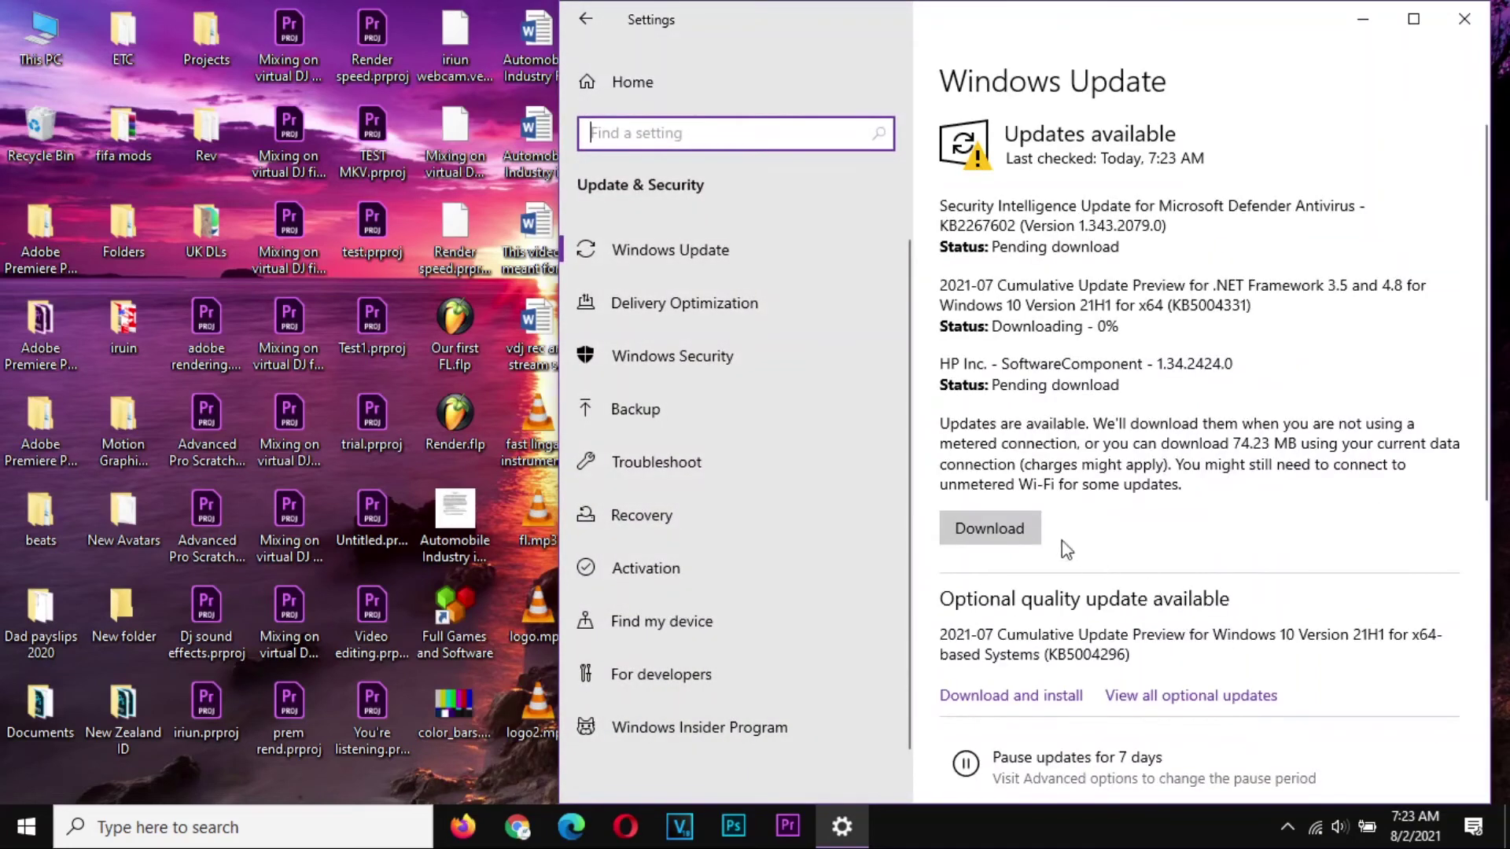
scroll(1124, 617, down, 2)
scroll(1124, 617, down, 3)
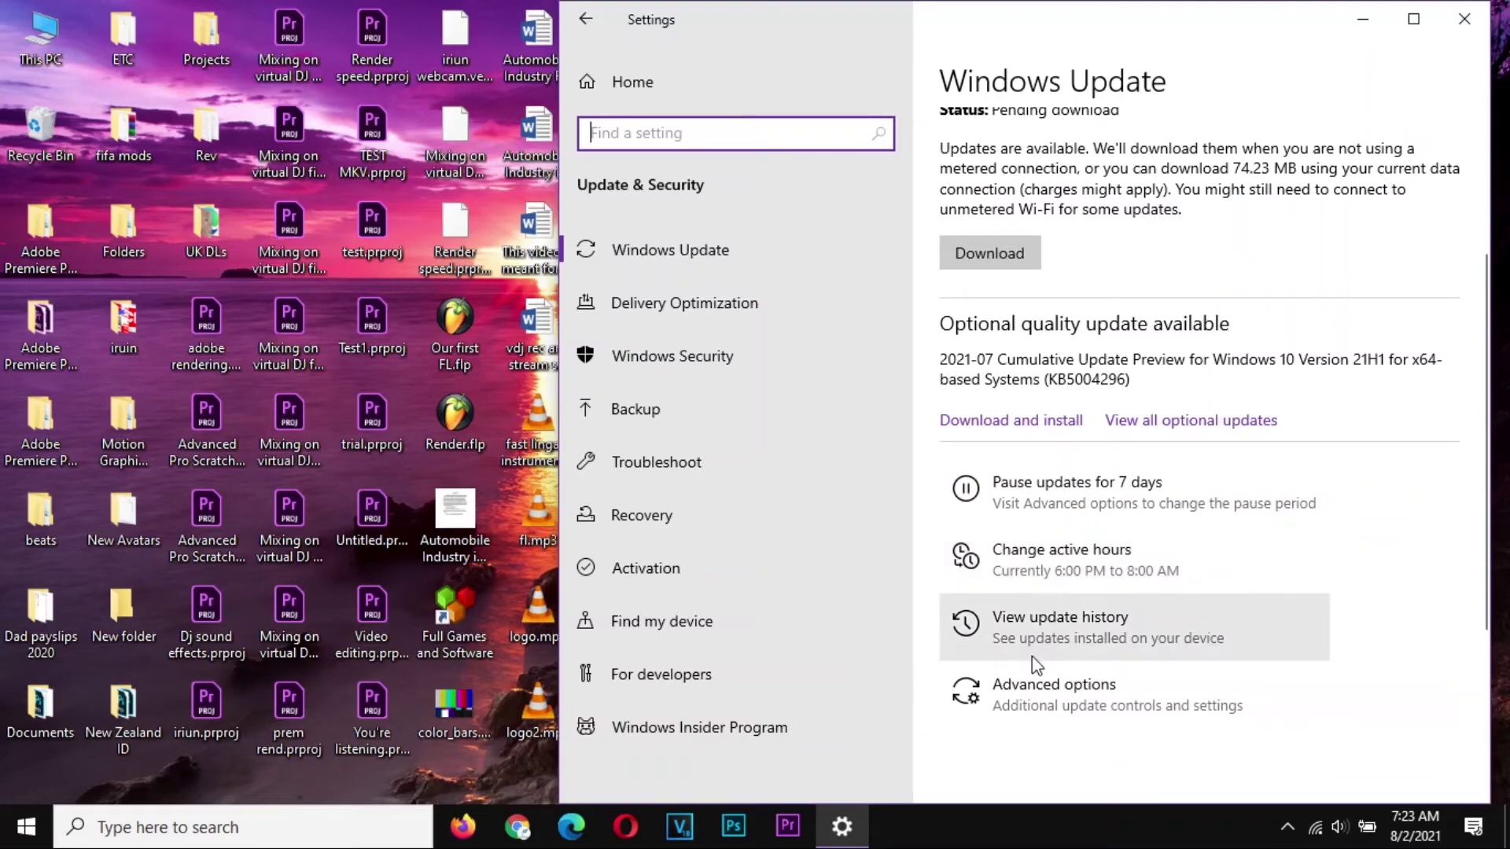
click(1044, 695)
scroll(967, 500, down, 3)
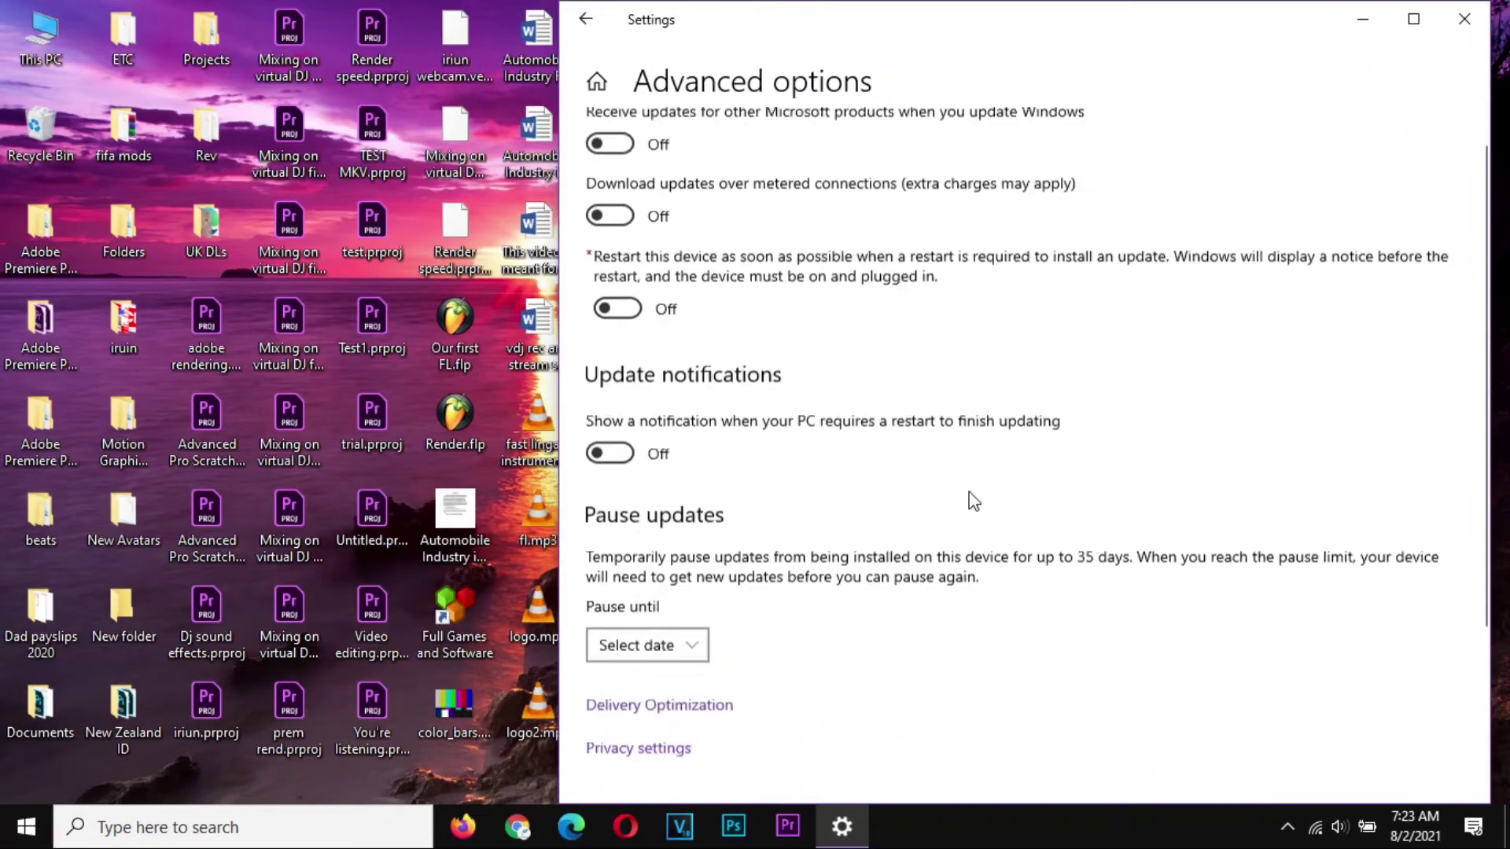
click(685, 472)
scroll(708, 690, down, 7)
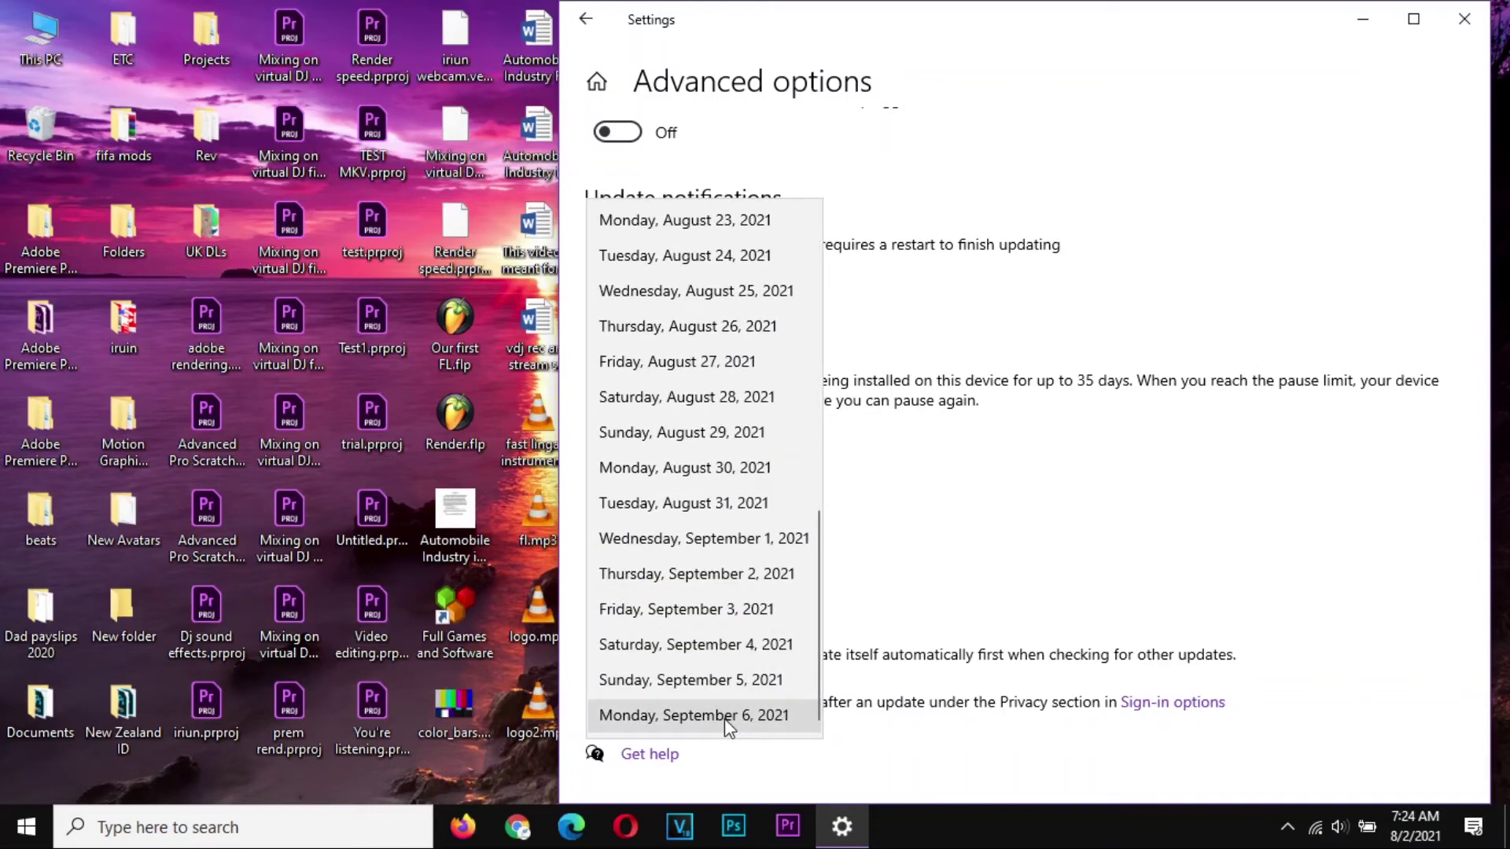
click(729, 715)
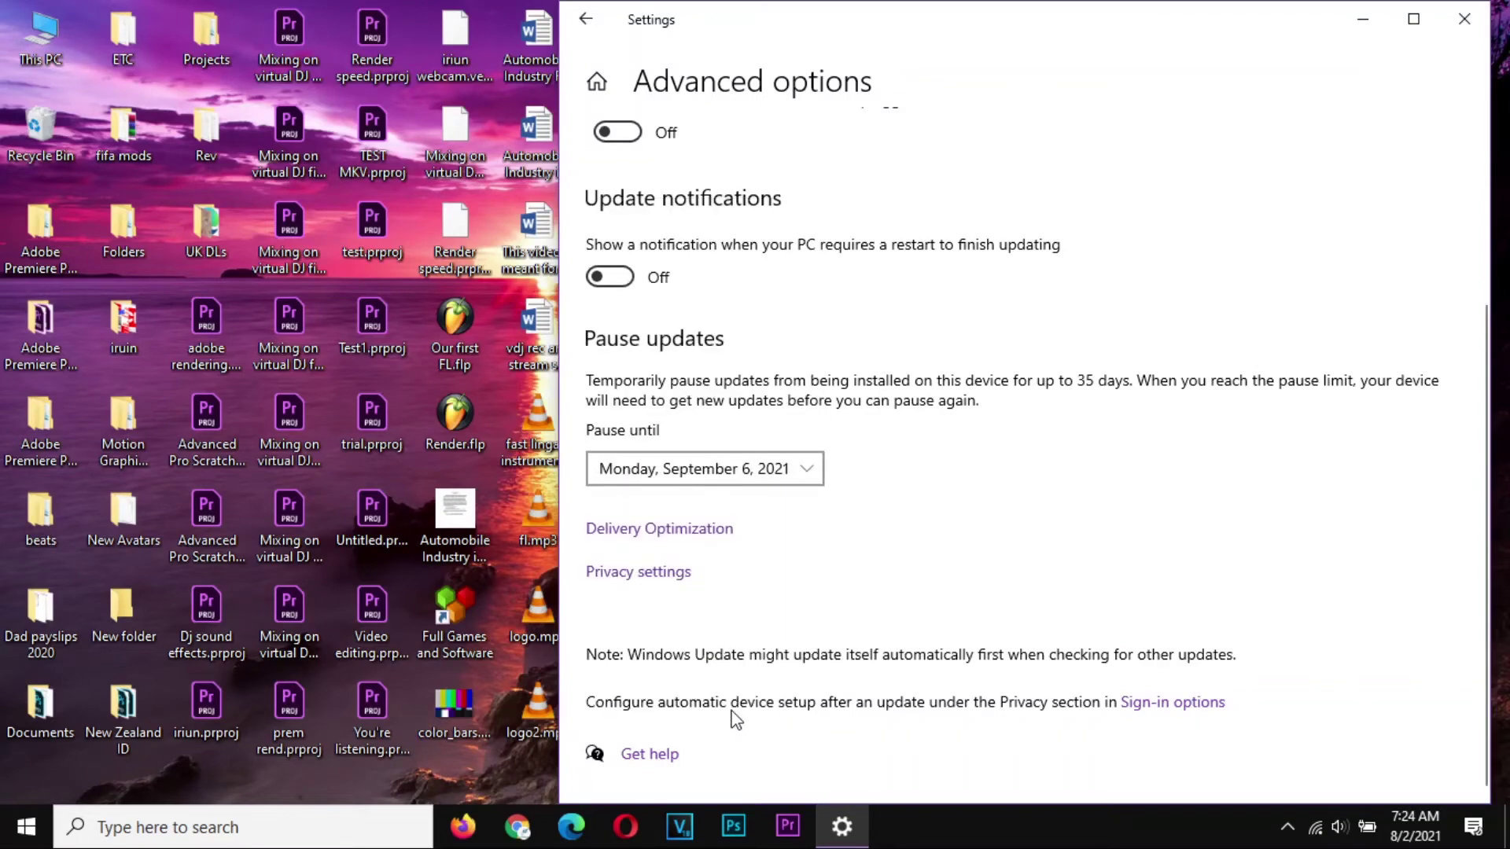
key(super+i)
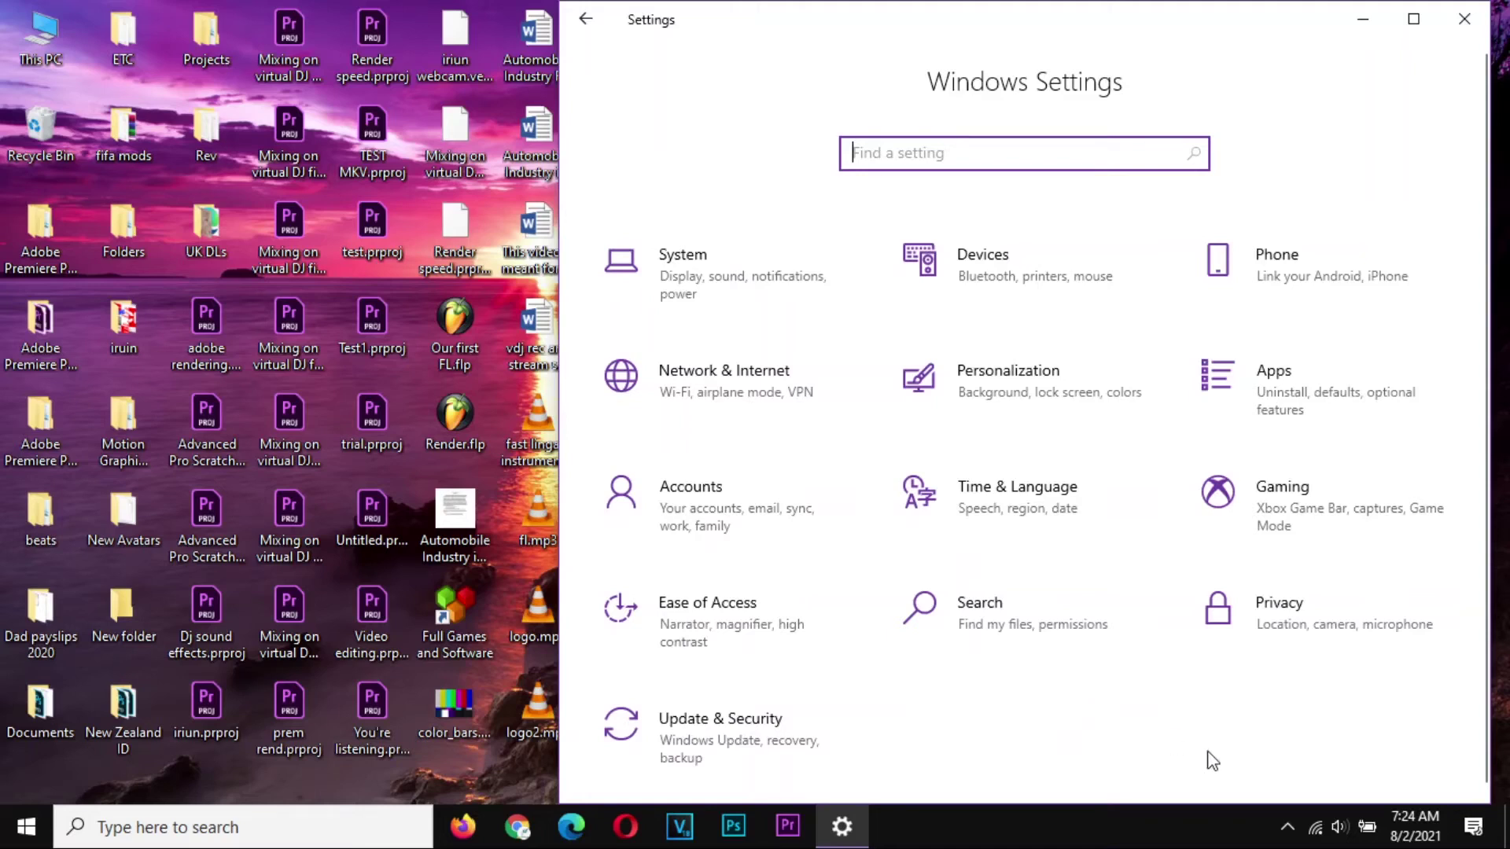
click(1316, 830)
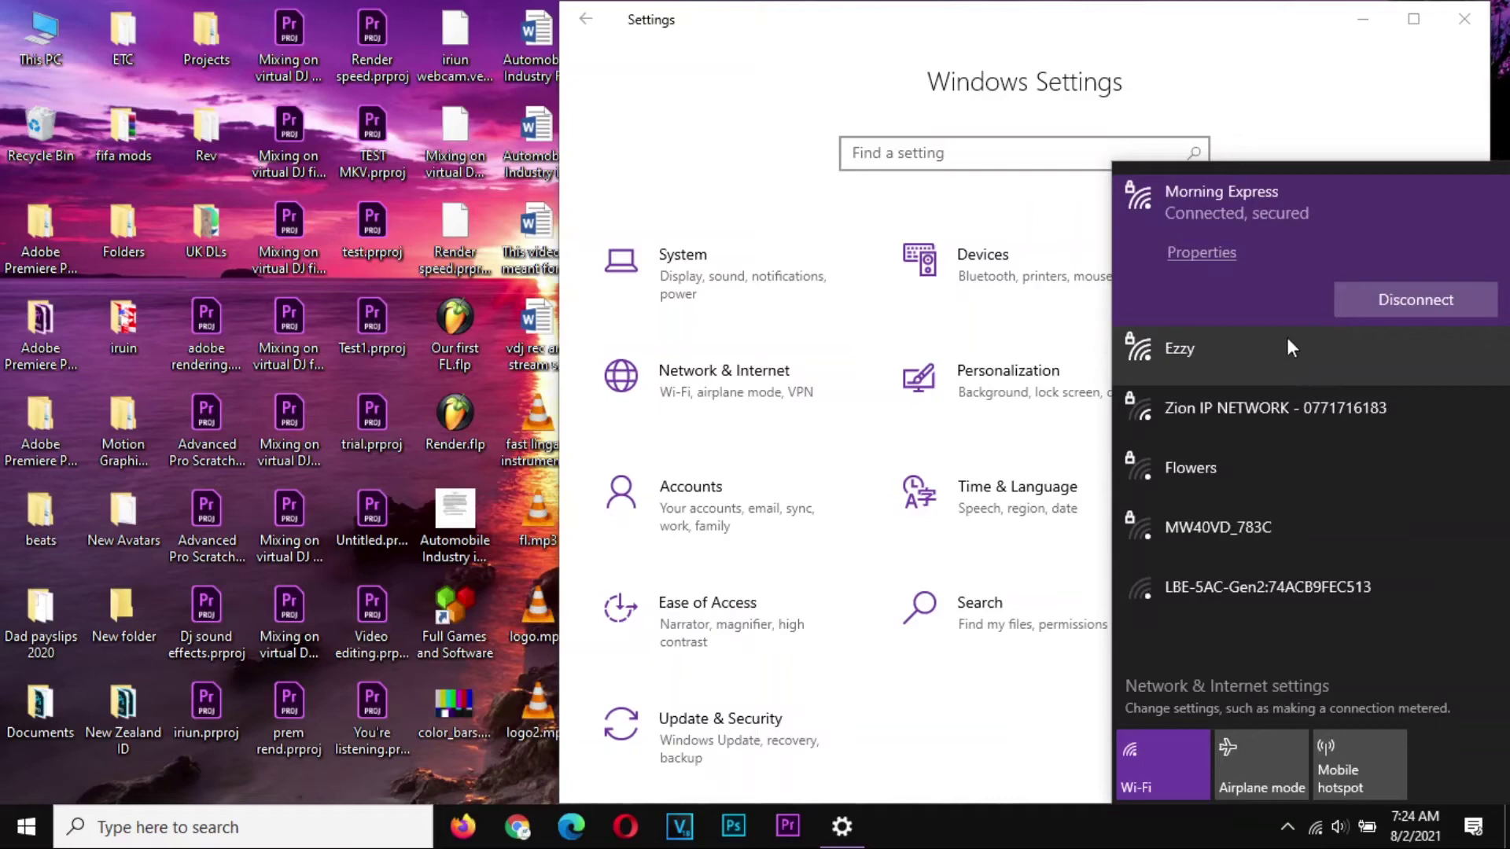
click(1220, 253)
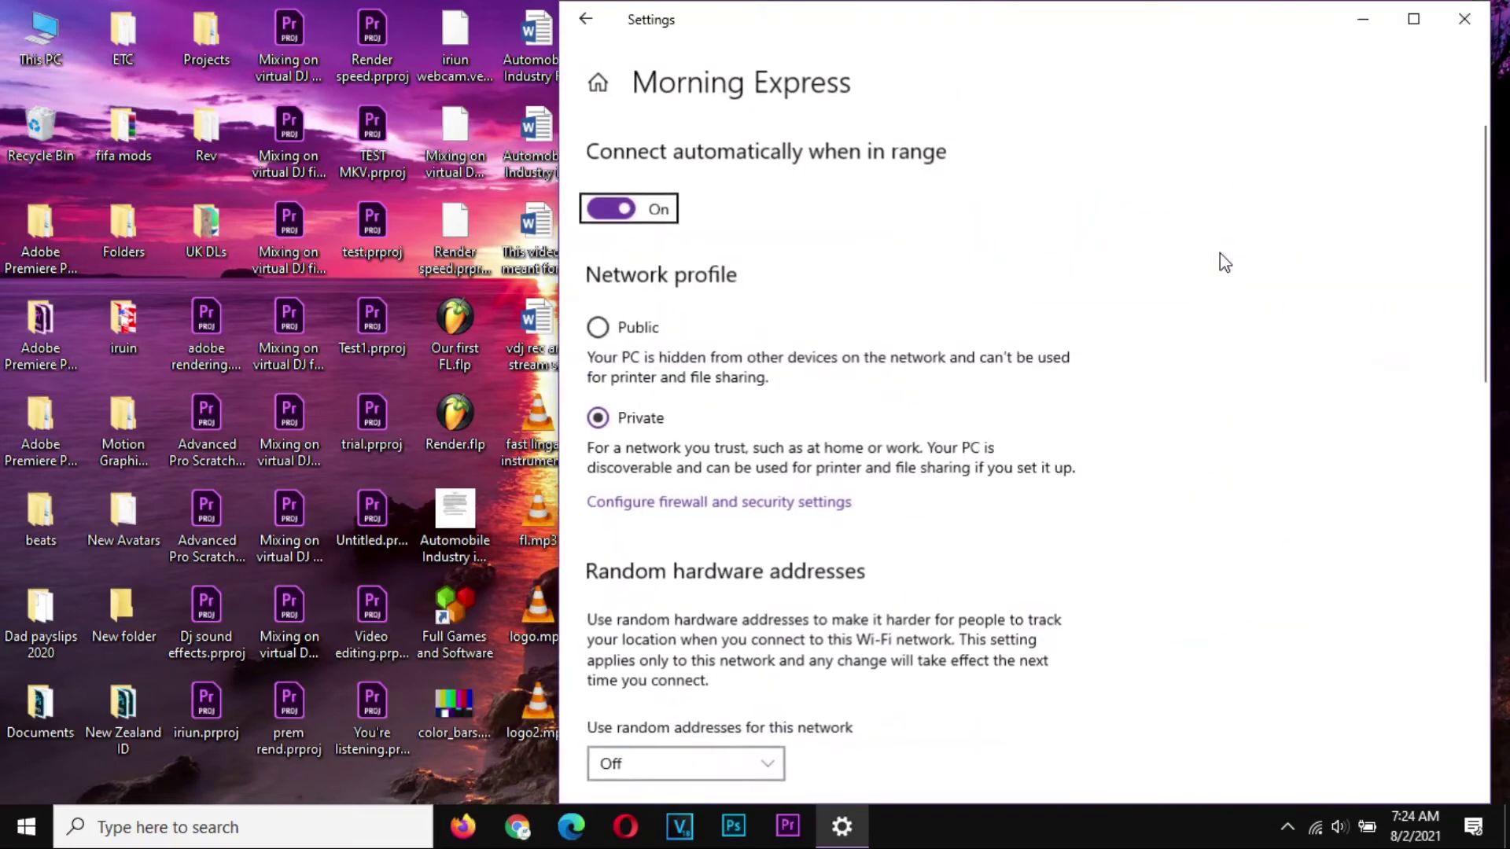
scroll(907, 472, down, 3)
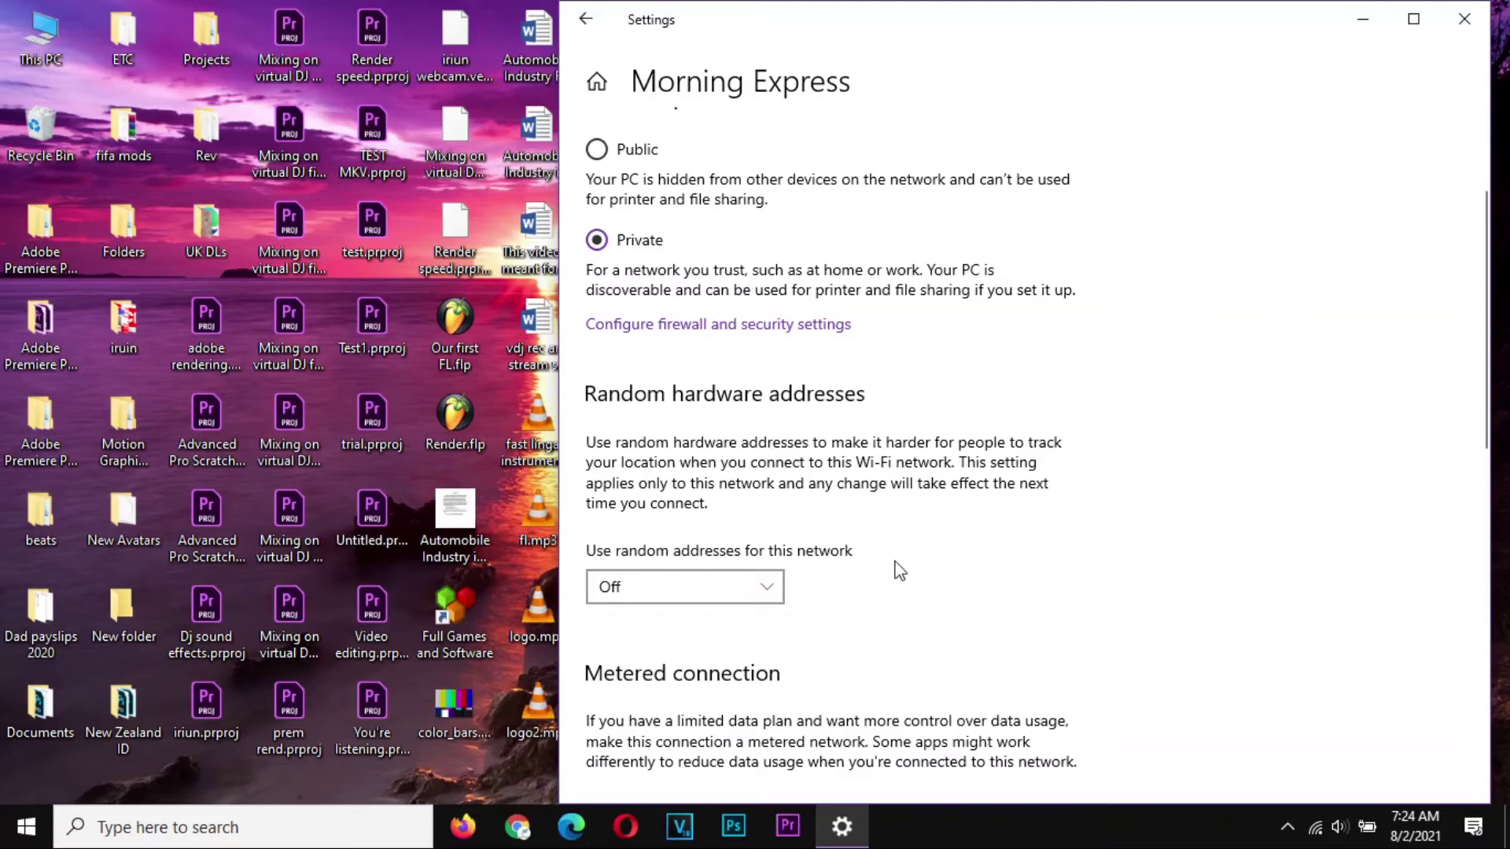
scroll(900, 572, down, 3)
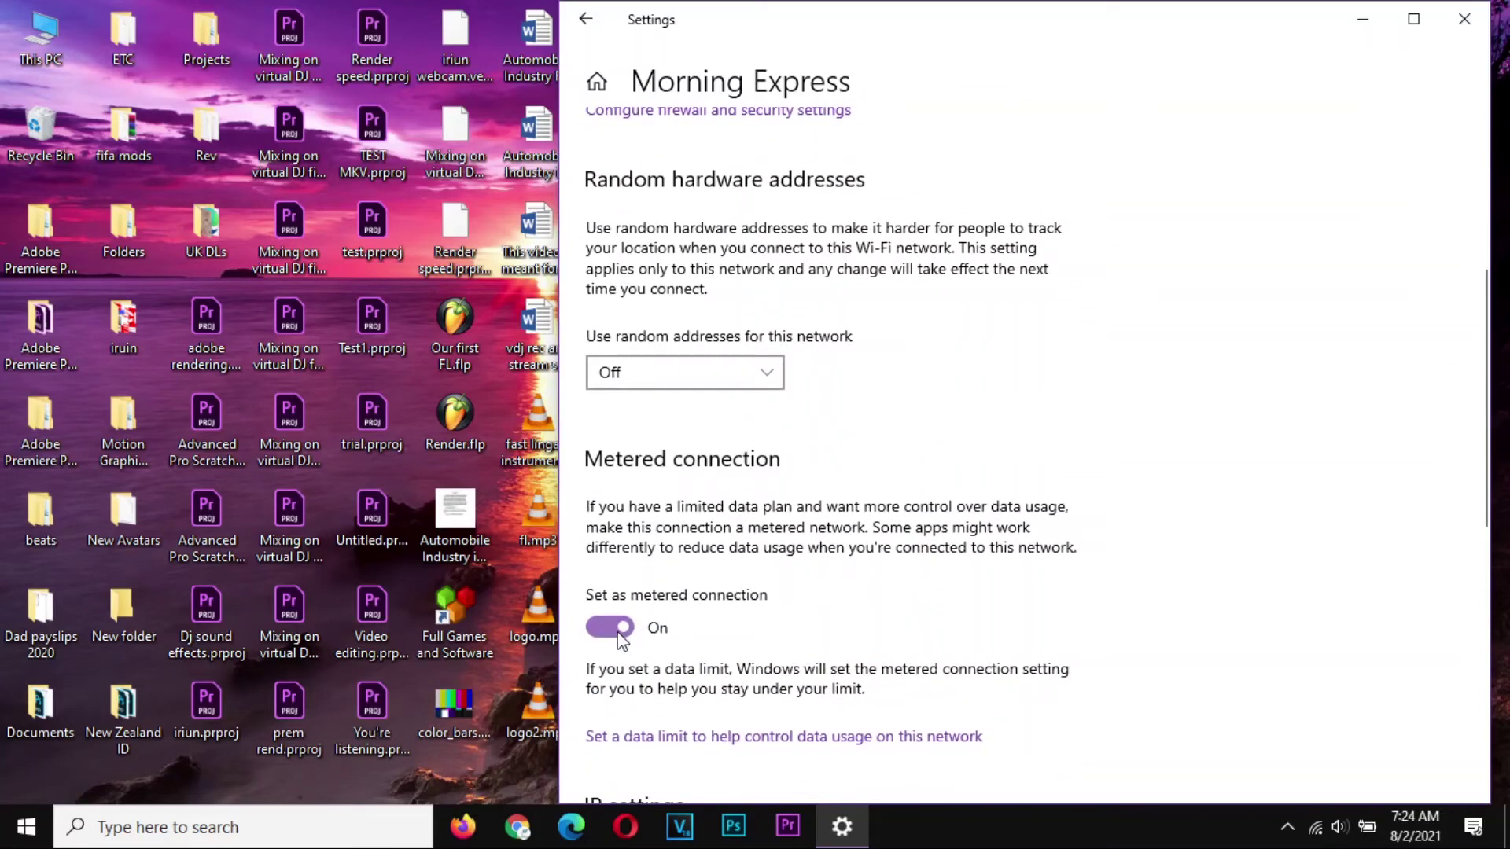
scroll(622, 641, down, 2)
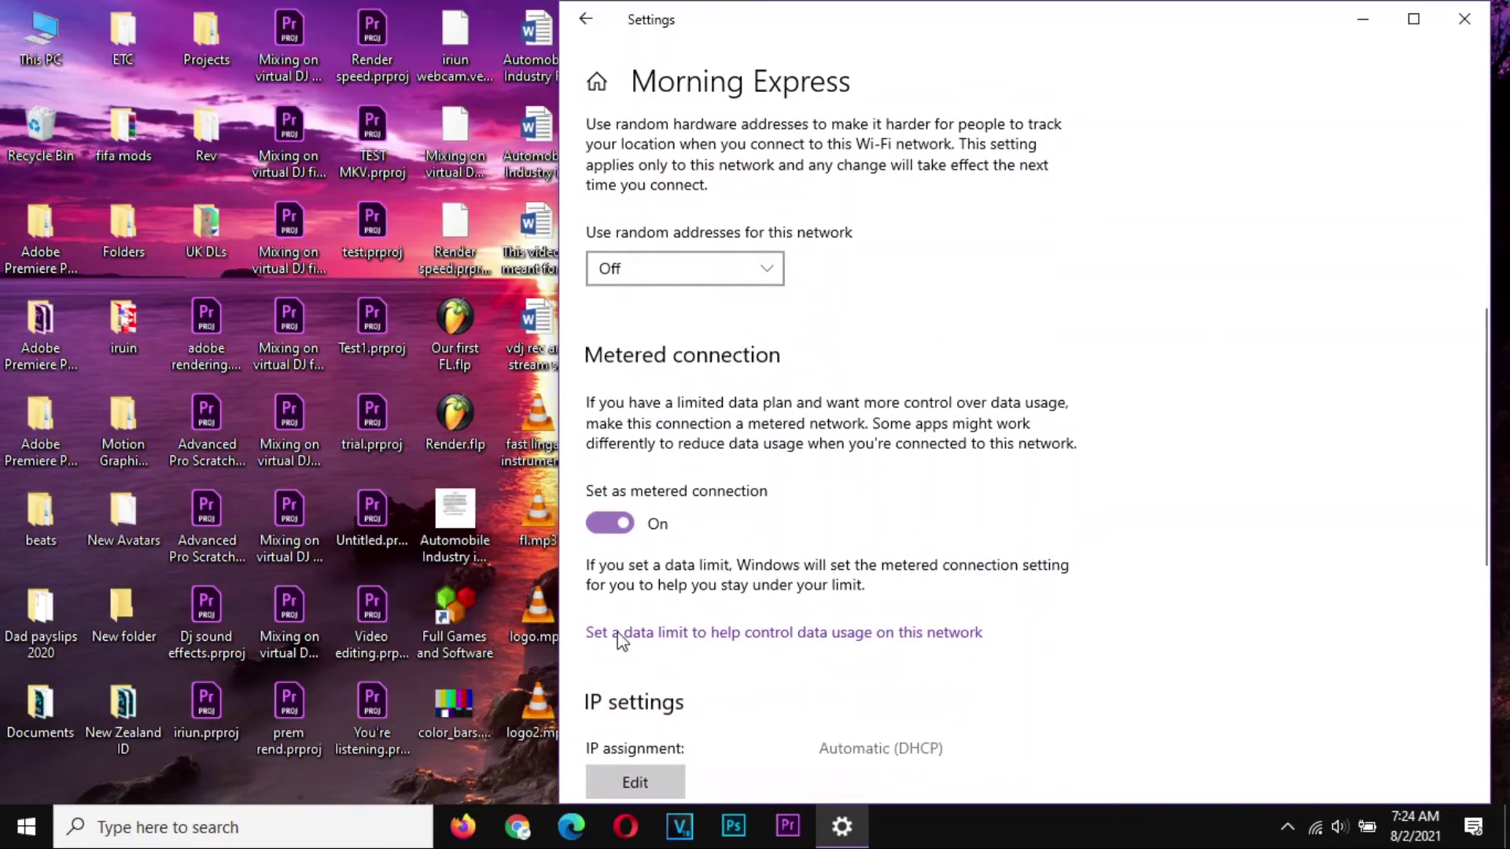
click(619, 527)
click(619, 527)
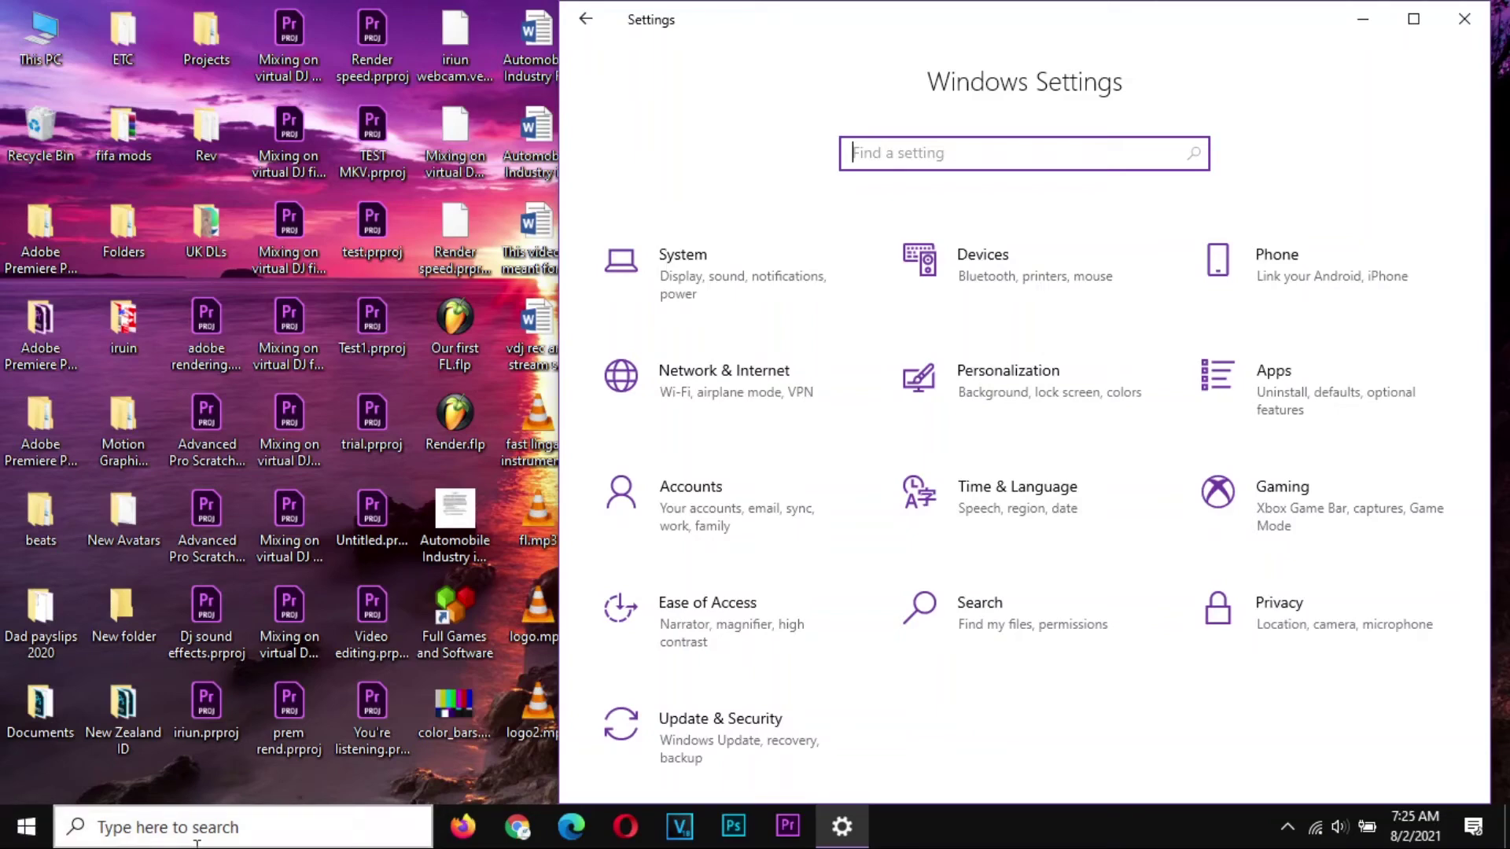
- Run services.msc from the Run dialog, replacing the old msconfig command
click(26, 825)
right_click(26, 826)
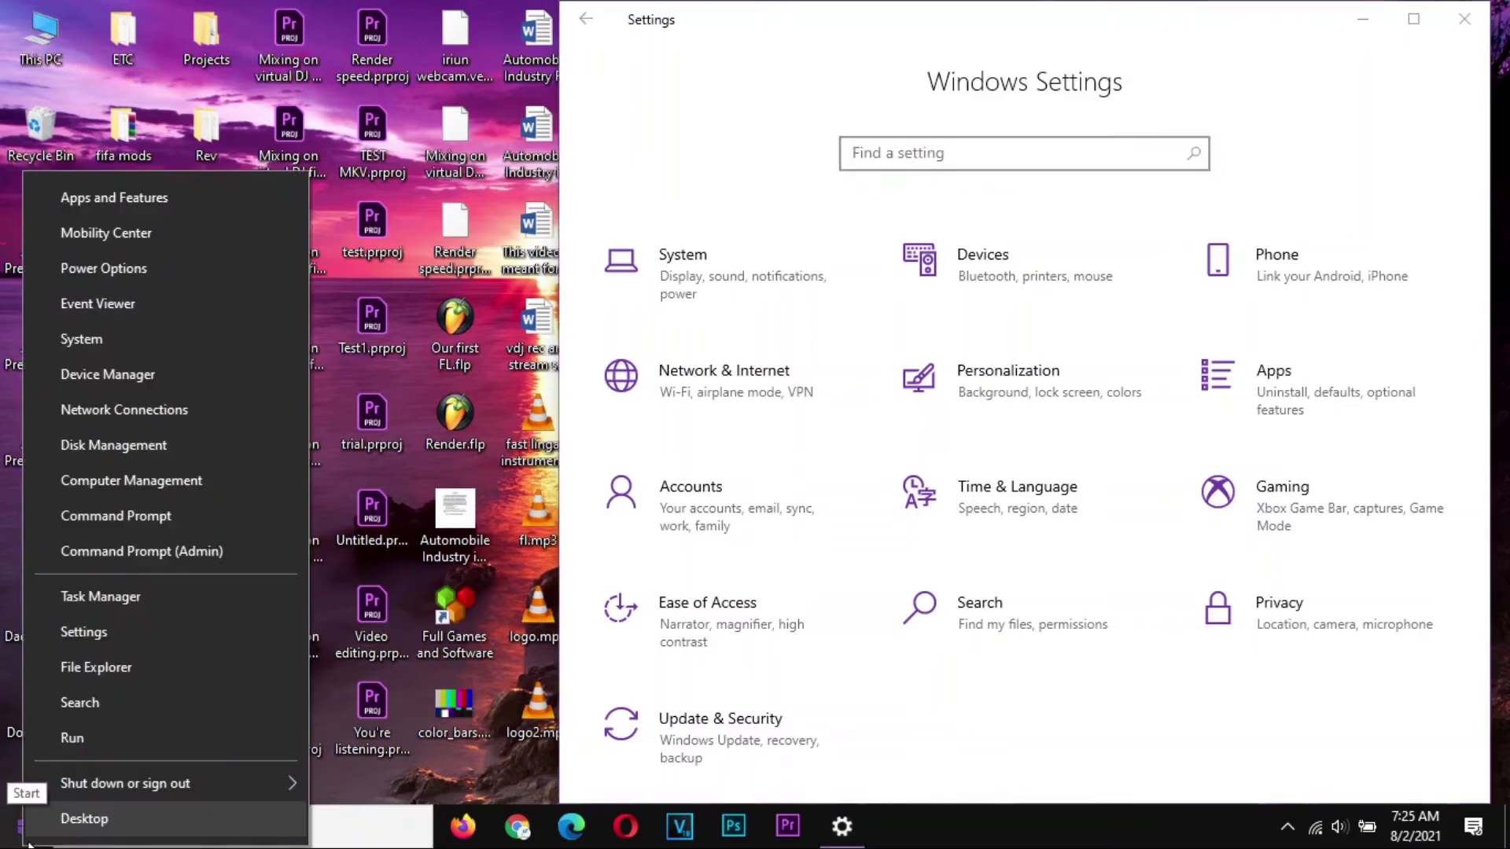
click(101, 732)
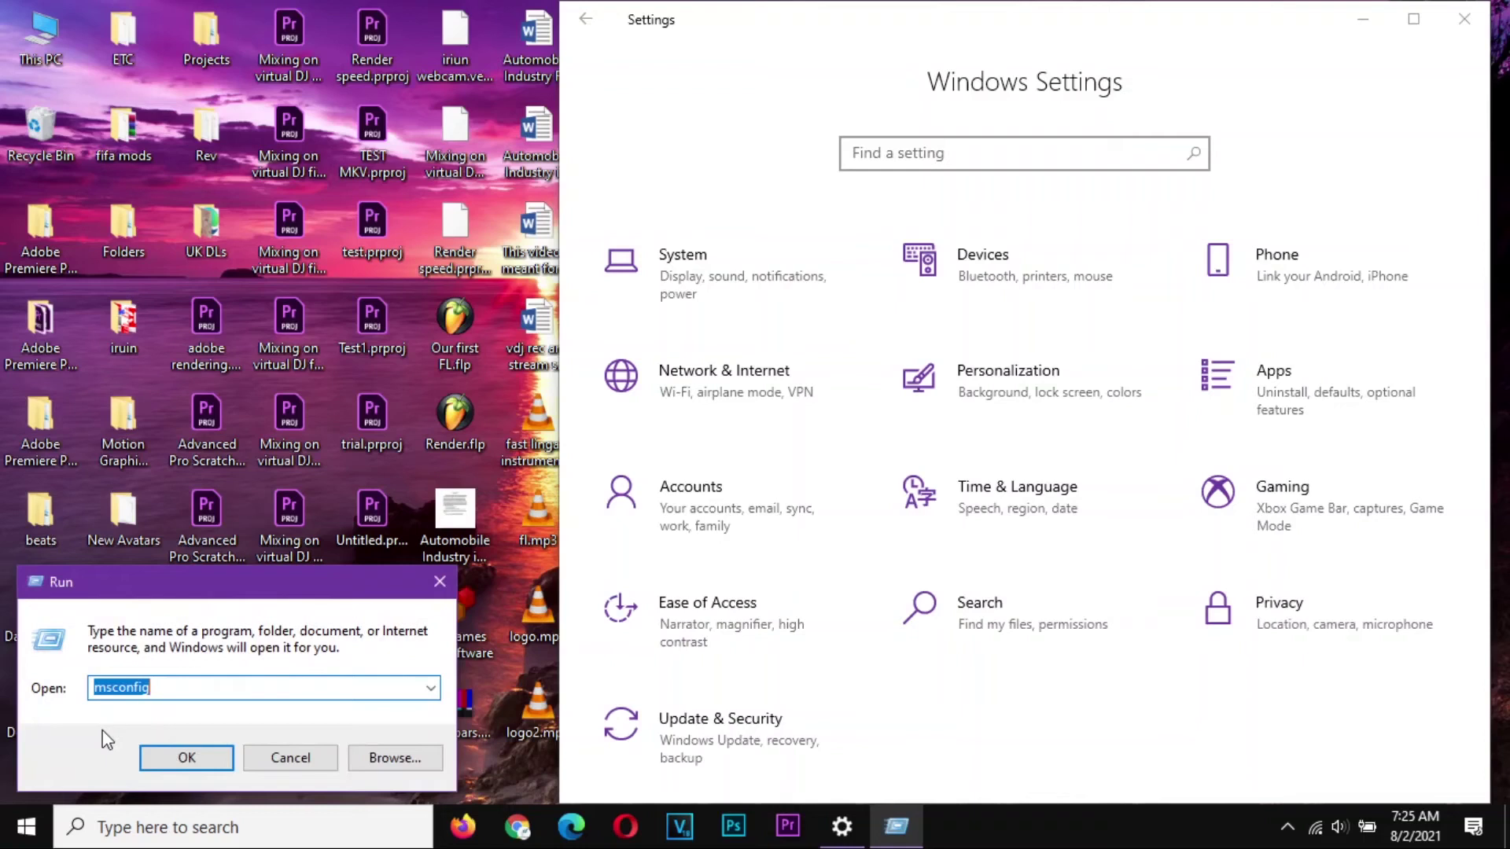
click(237, 688)
key(BackSpace)
key(BackSpace)
key(BackSpace)
key(BackSpace)
key(BackSpace)
key(BackSpace)
key(BackSpace)
key(BackSpace)
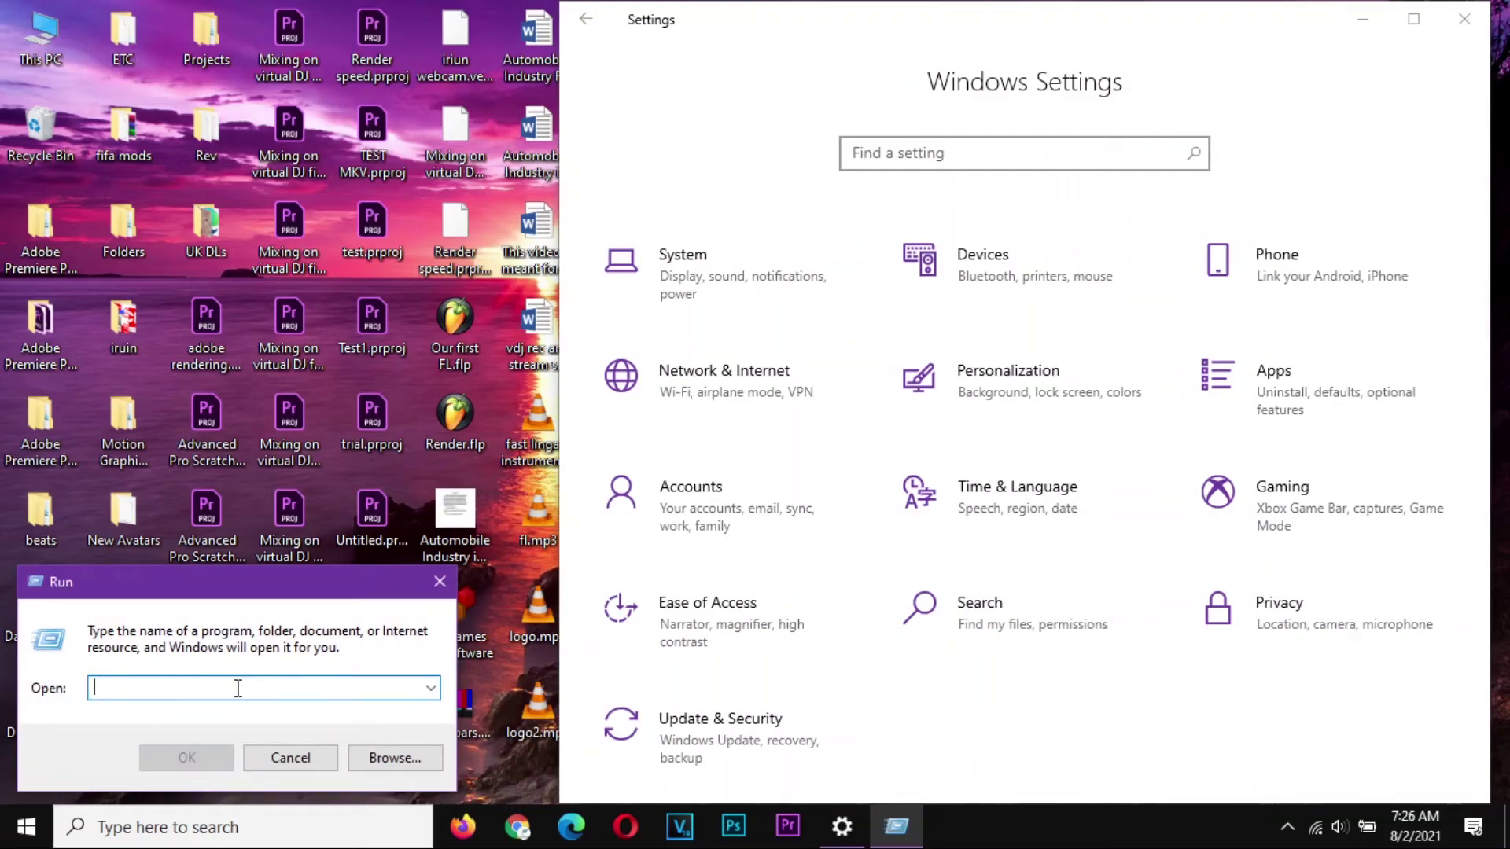
text(ser)
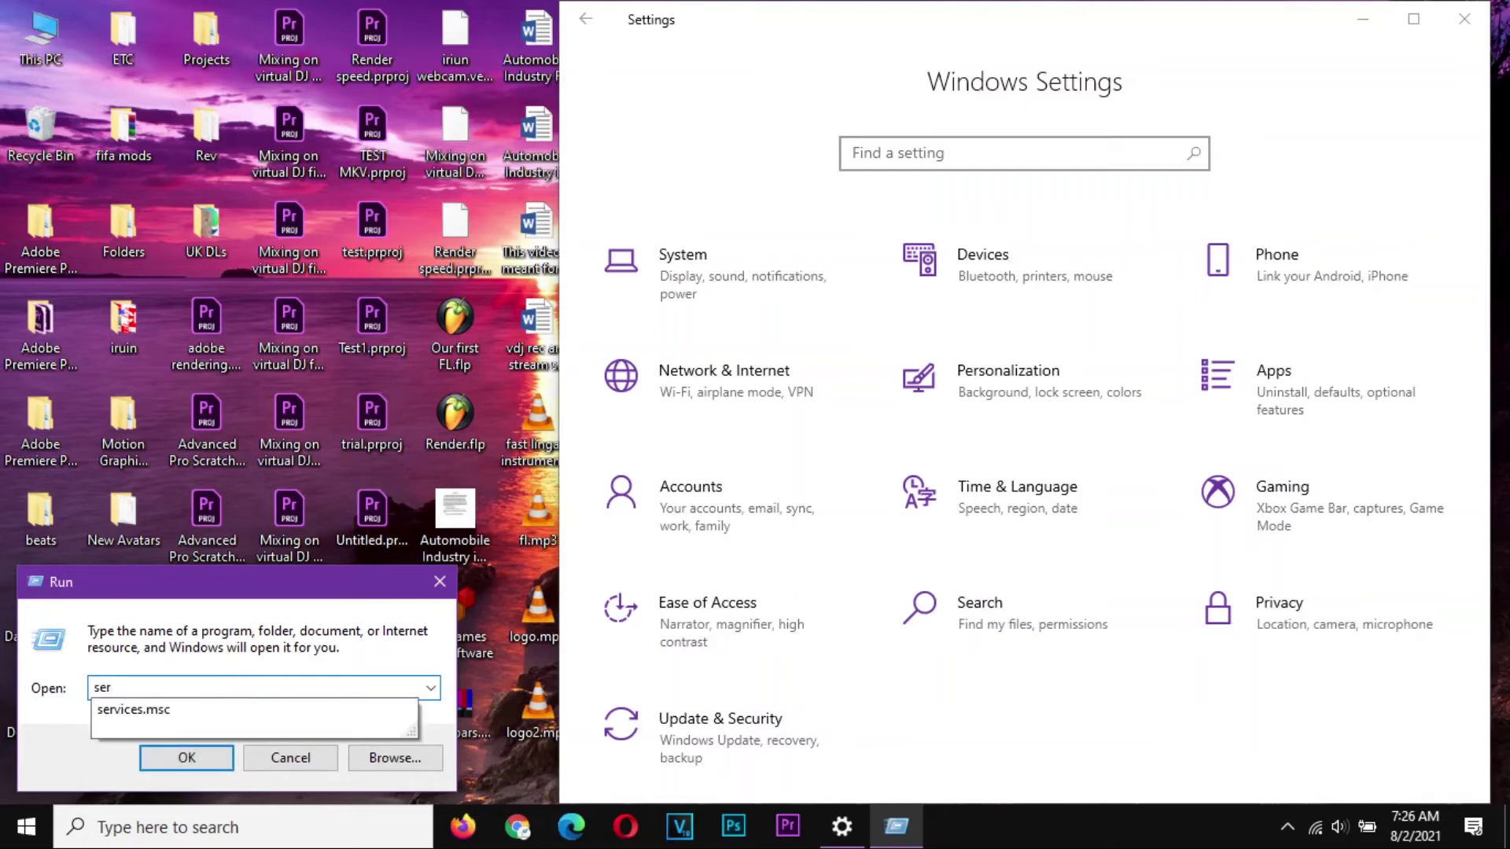
key(Down)
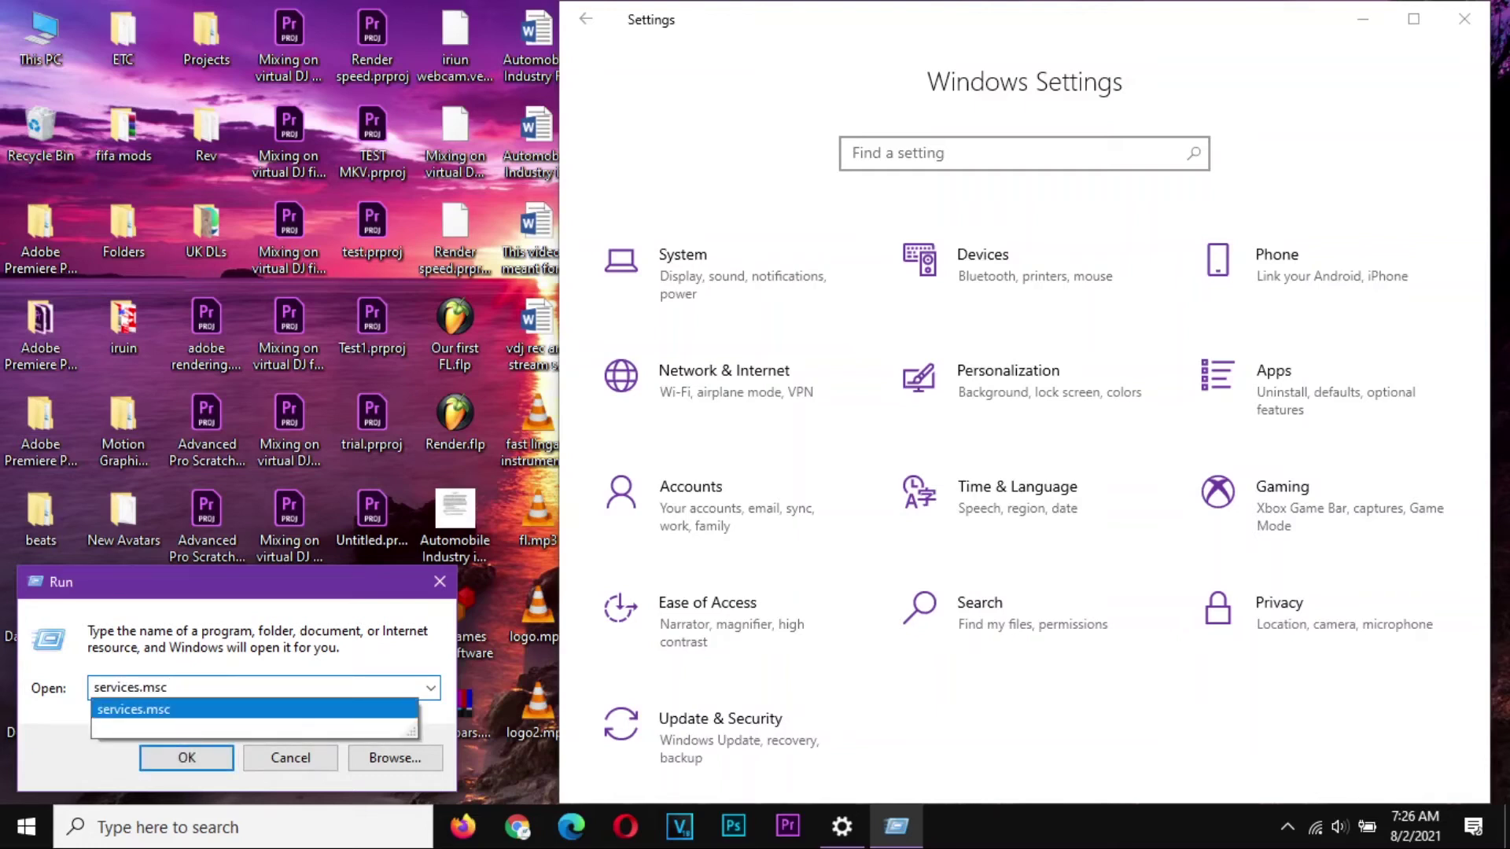
key(Return)
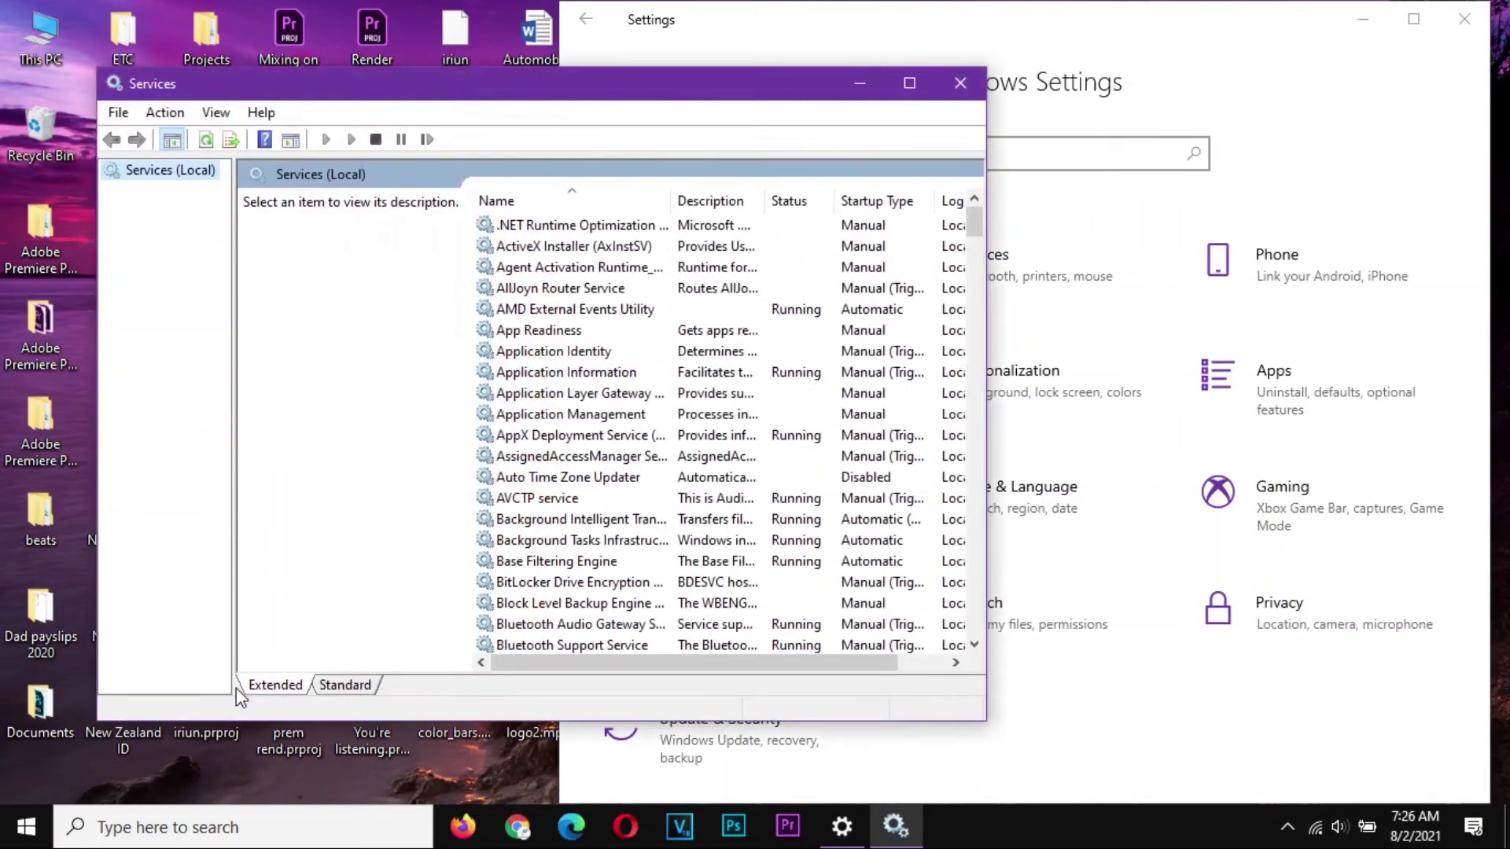
- Search 'services', open the Services app, and close the duplicate Services window
click(239, 835)
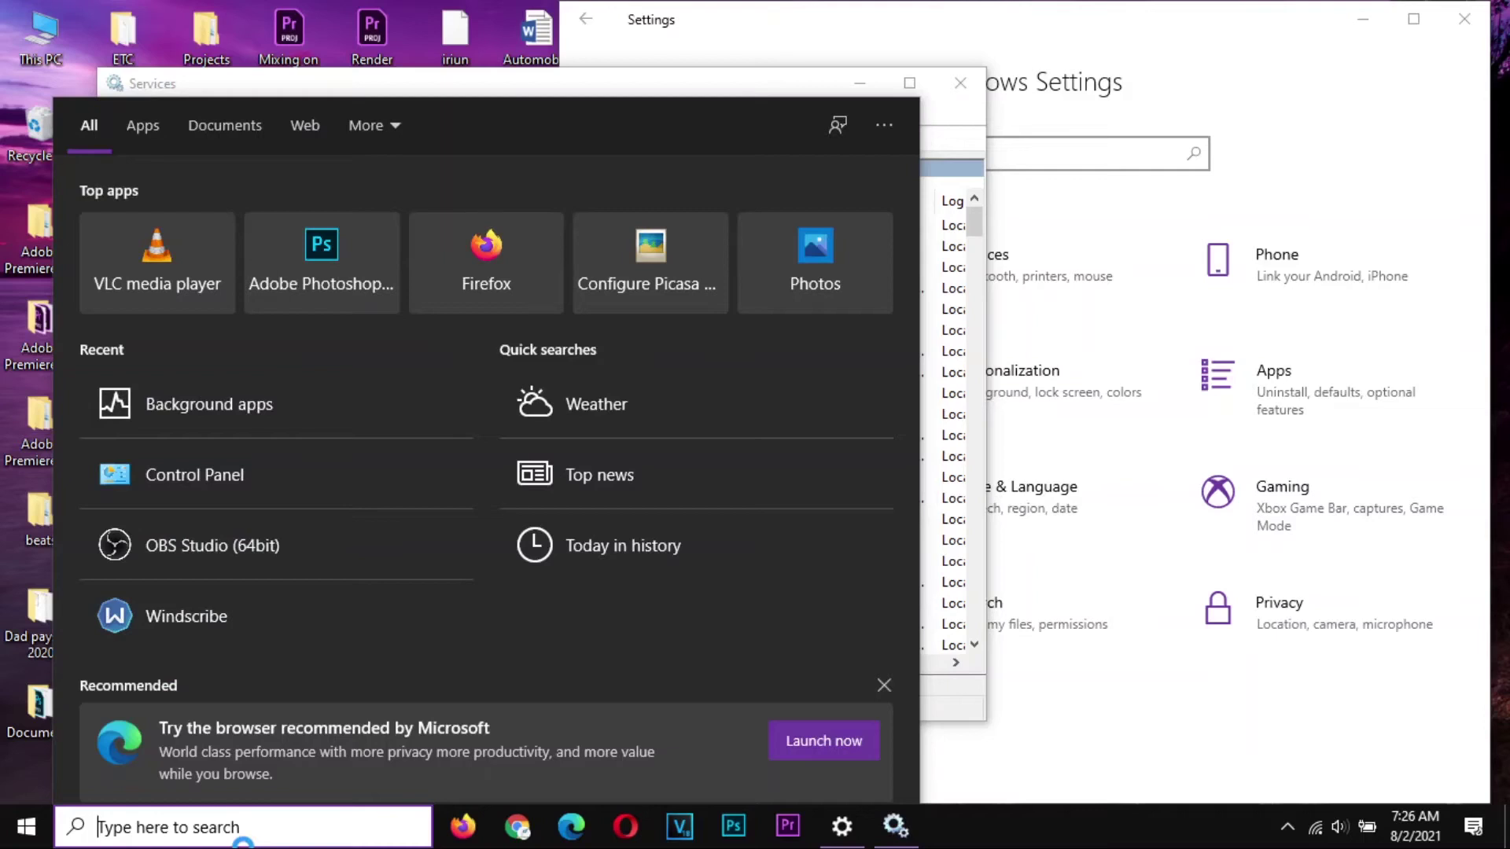
text(serc)
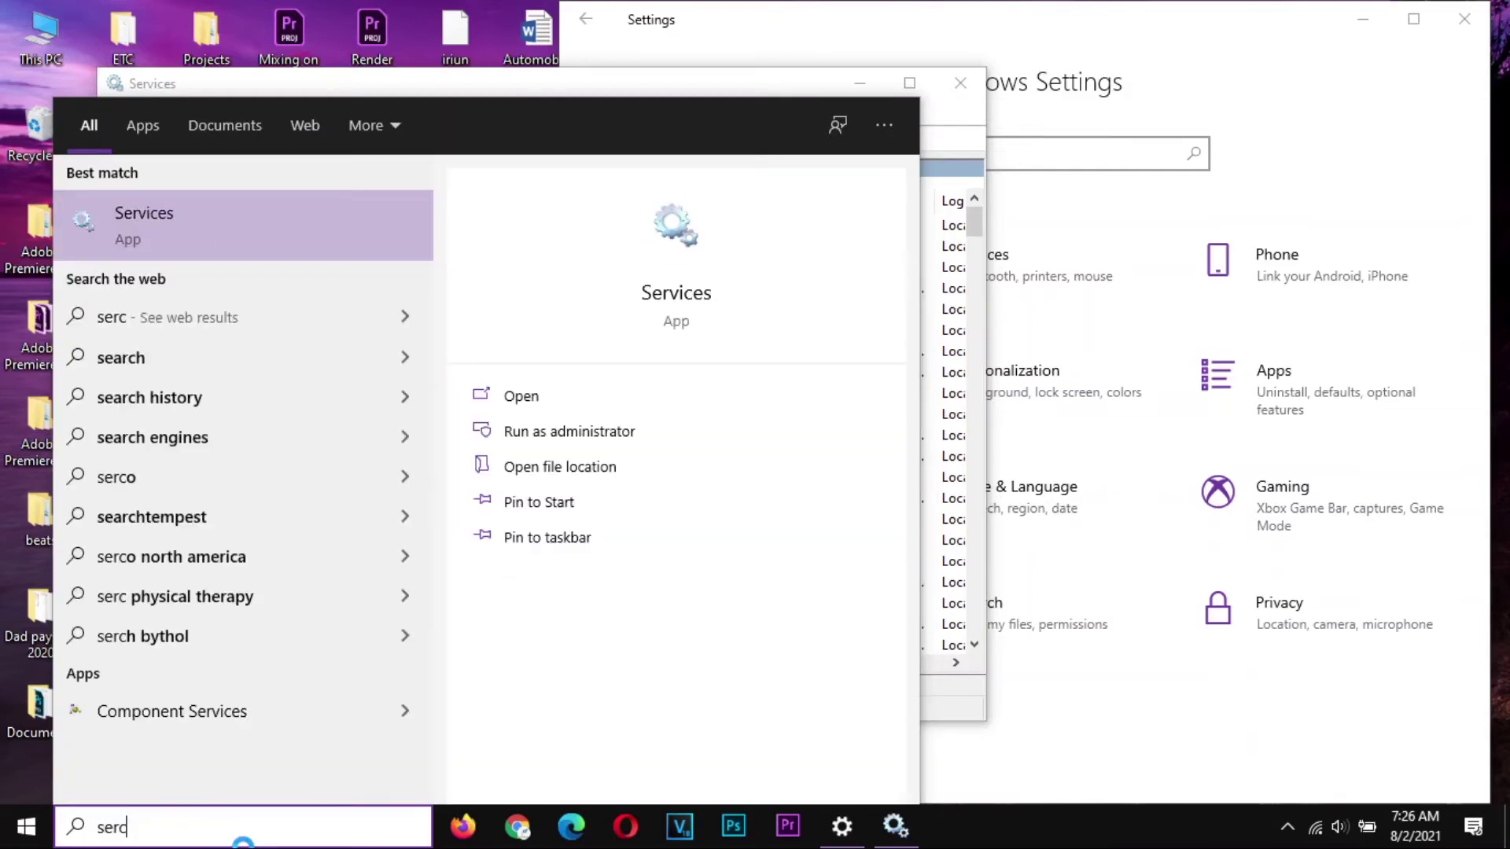
key(BackSpace)
text(vices)
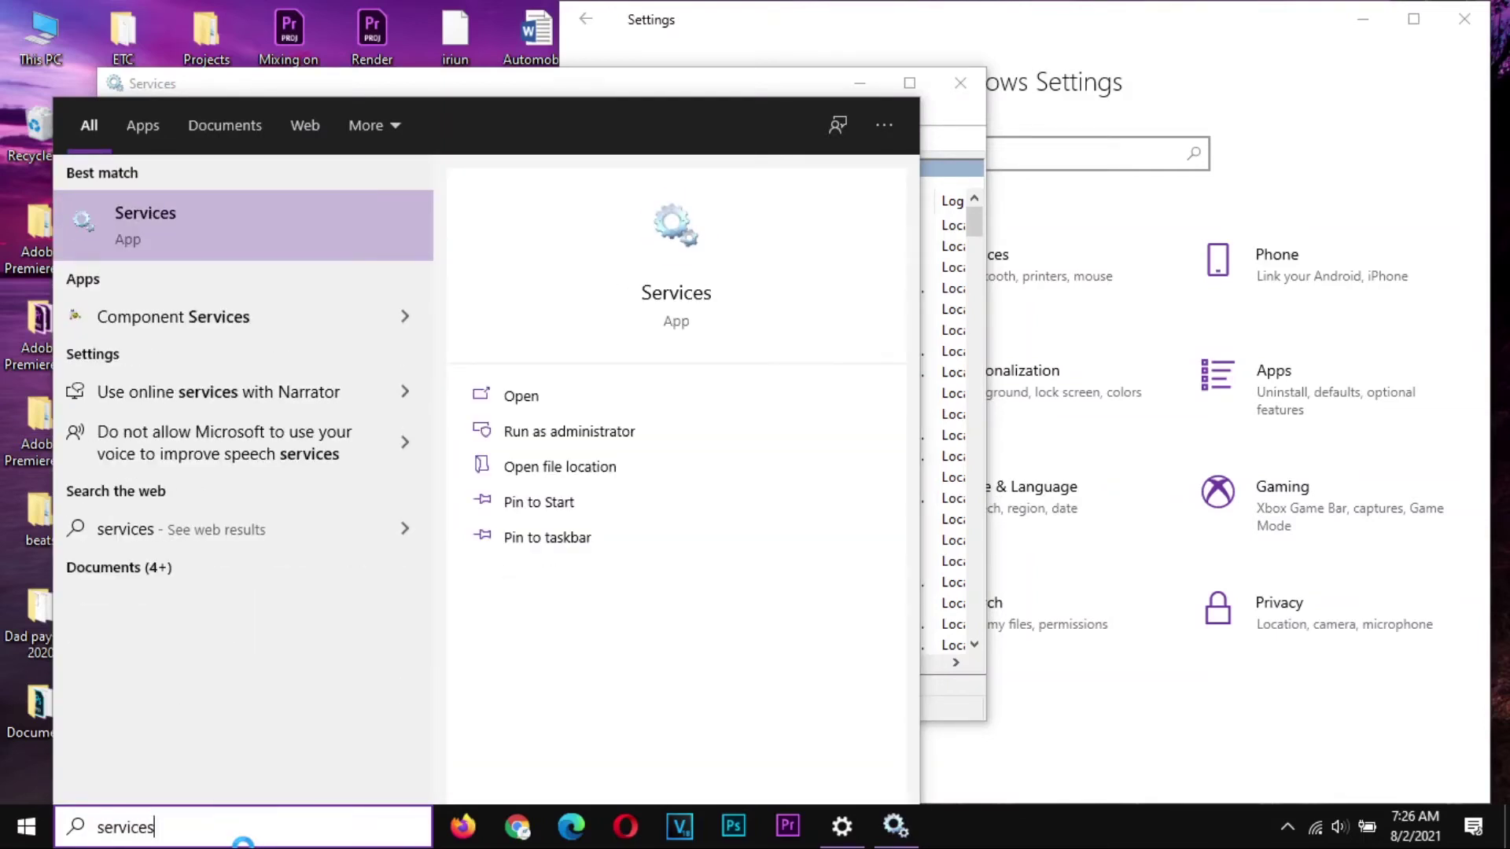
click(281, 206)
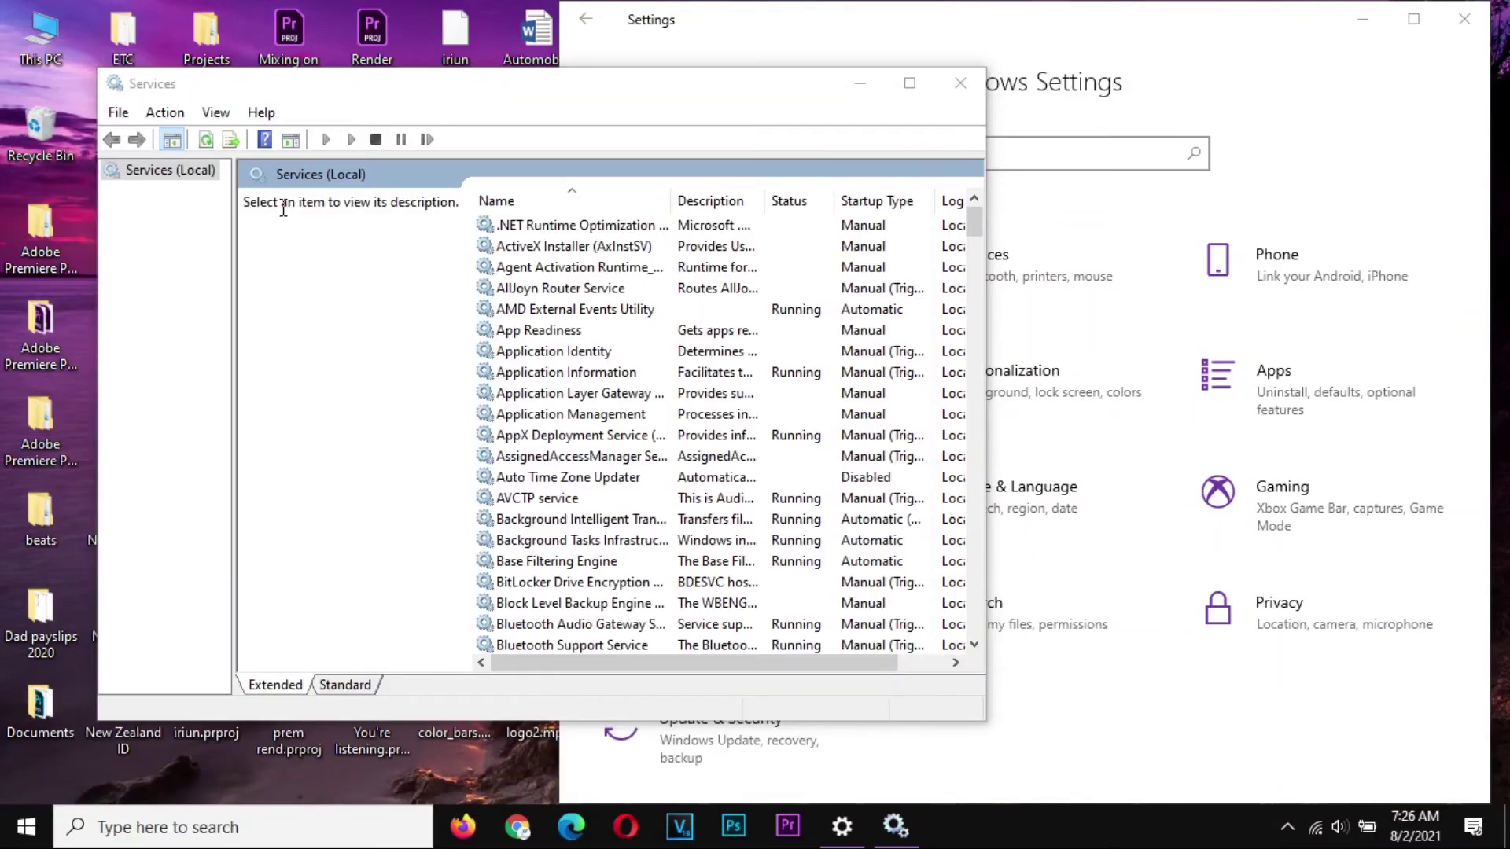
click(980, 91)
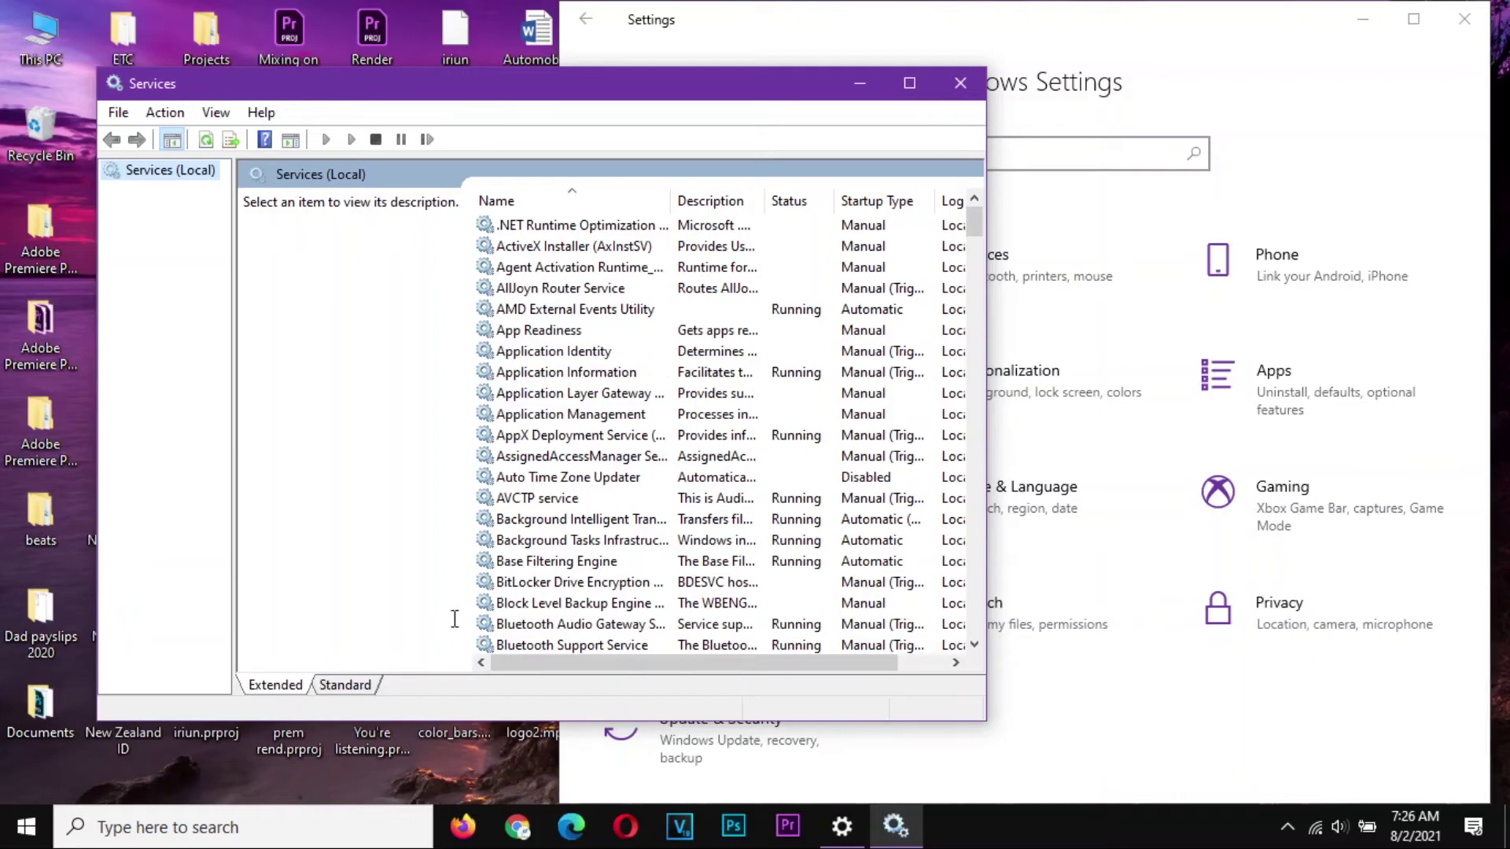
- Locate the Windows Update service and open its properties
scroll(681, 568, down, 20)
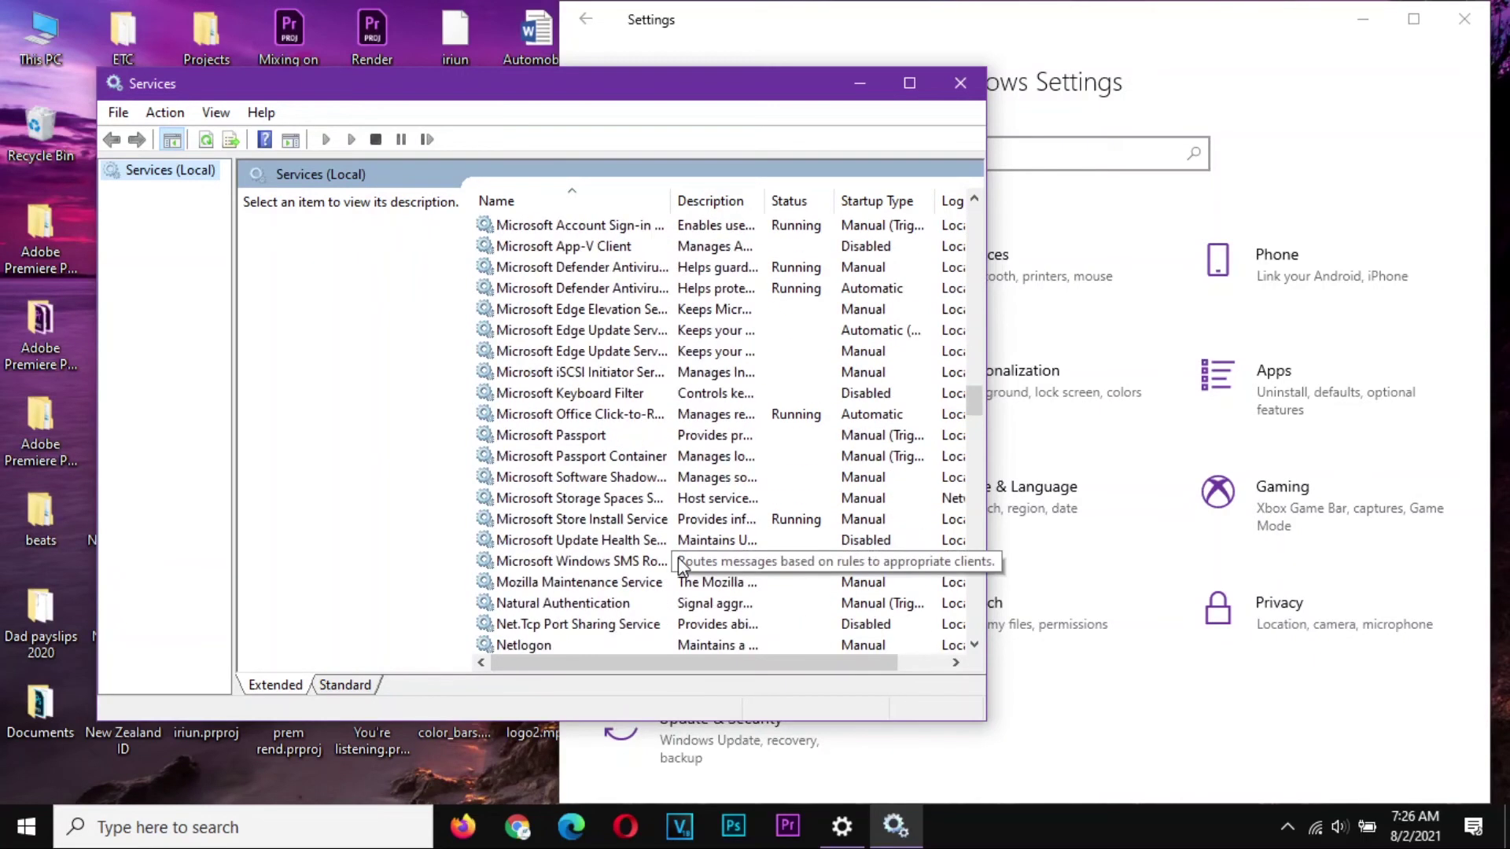
click(604, 609)
text(wi)
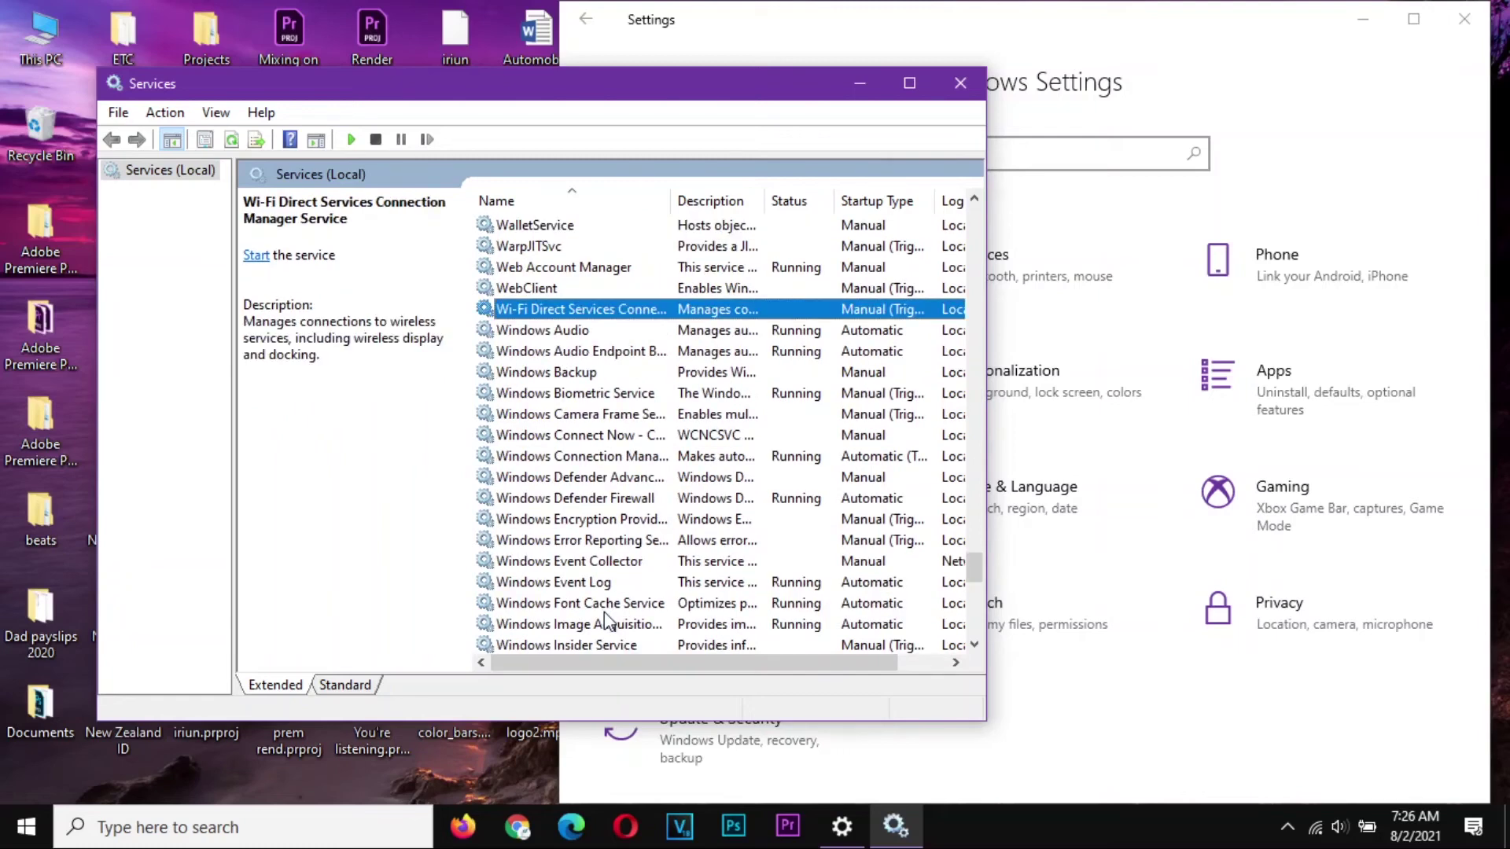
scroll(604, 612, down, 12)
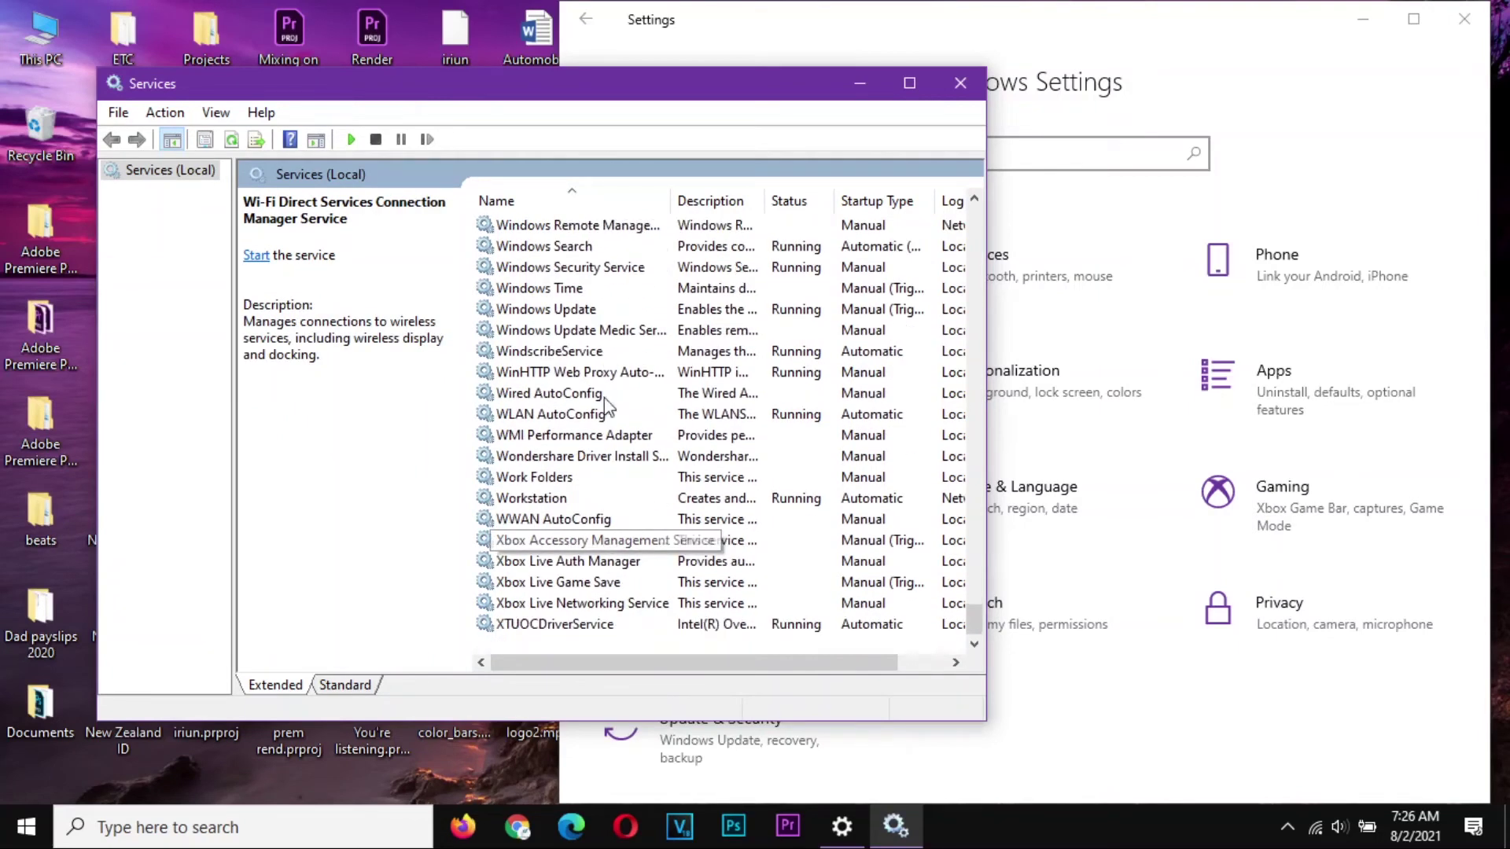
click(604, 310)
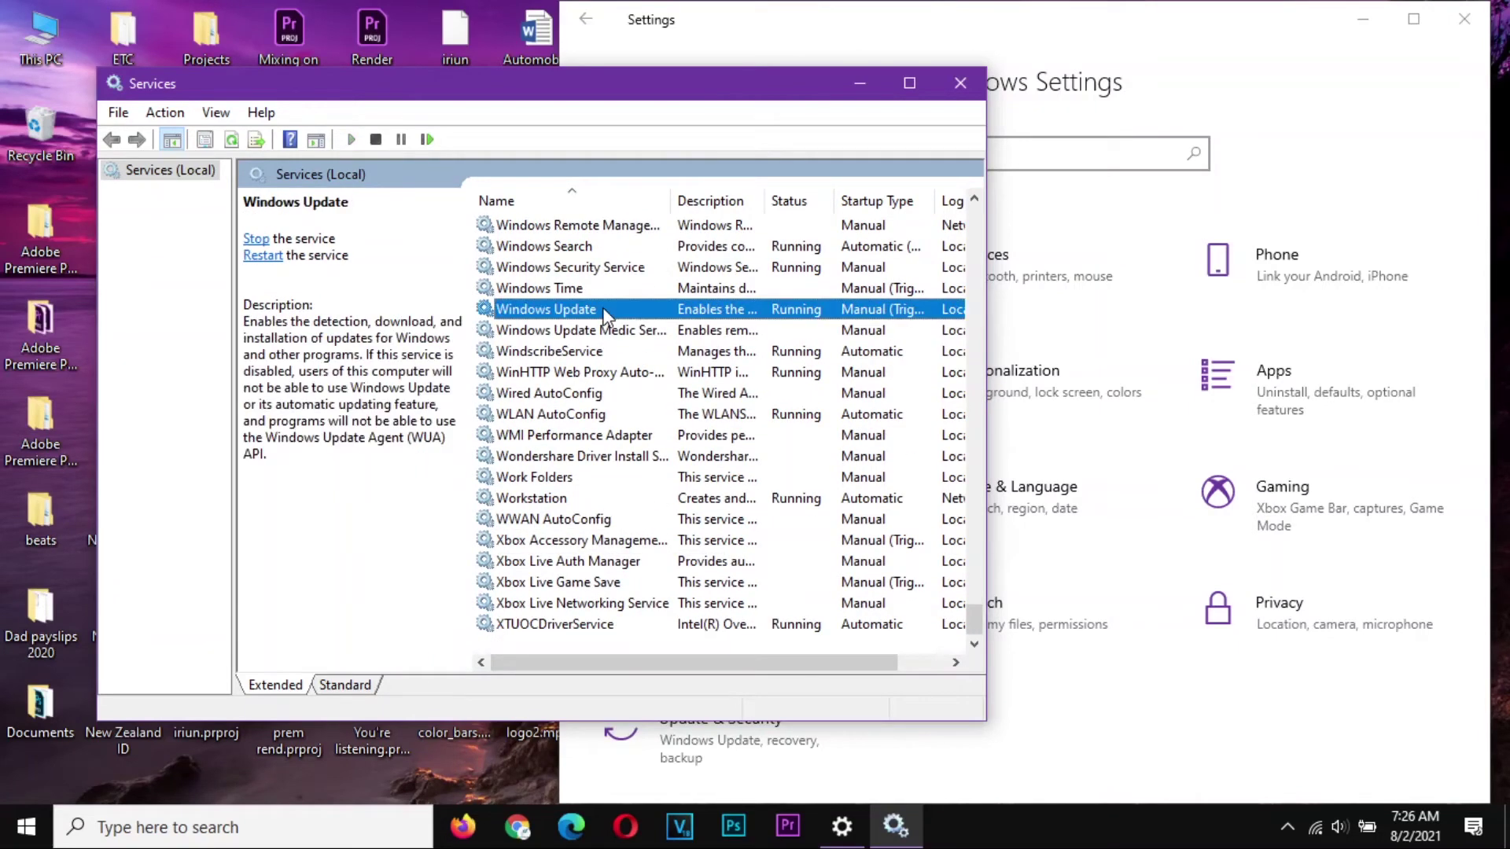
double_click(604, 310)
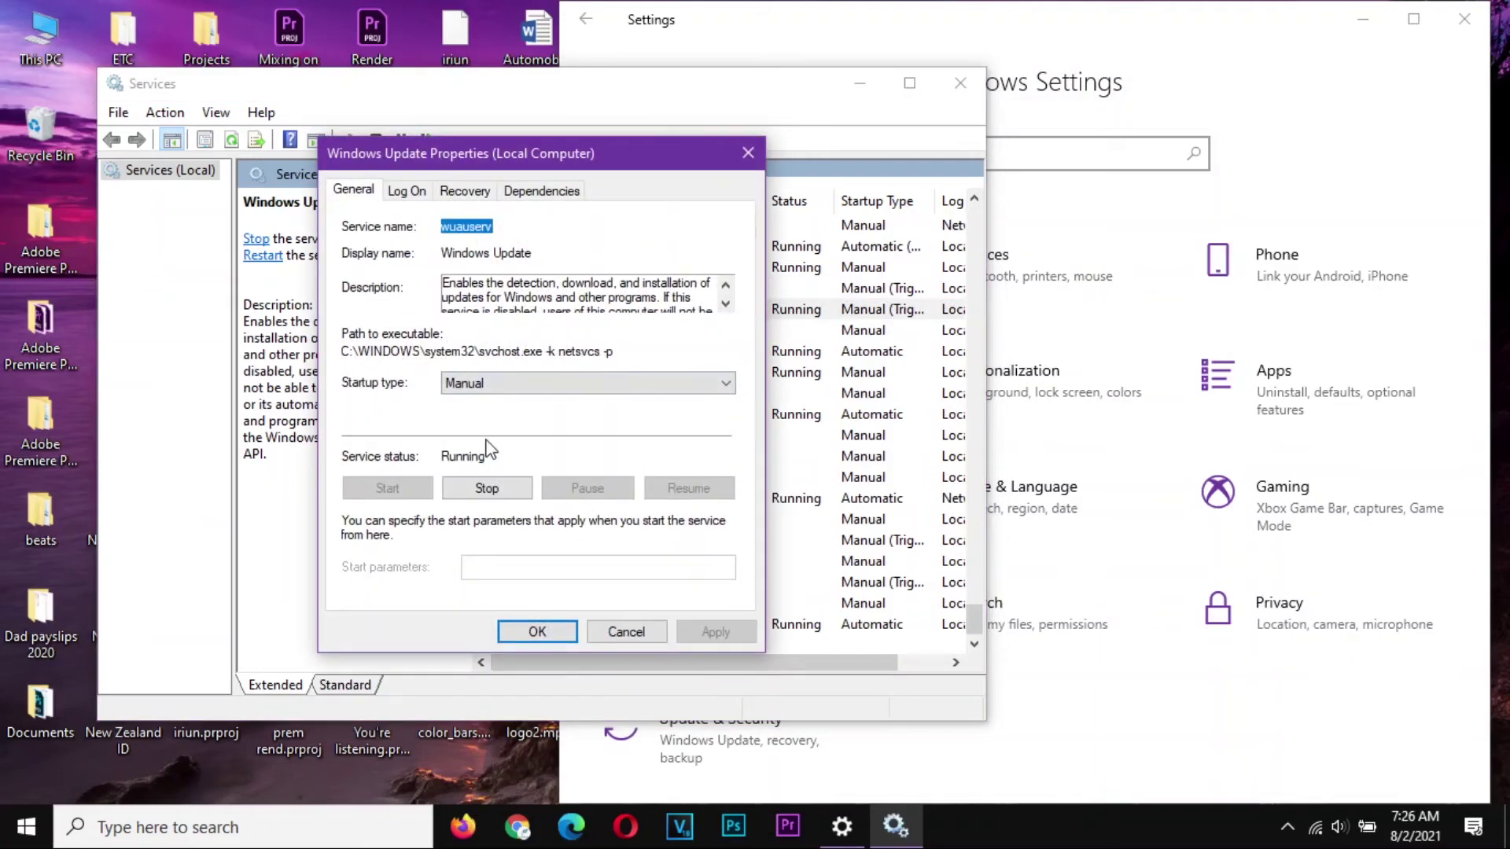
click(504, 387)
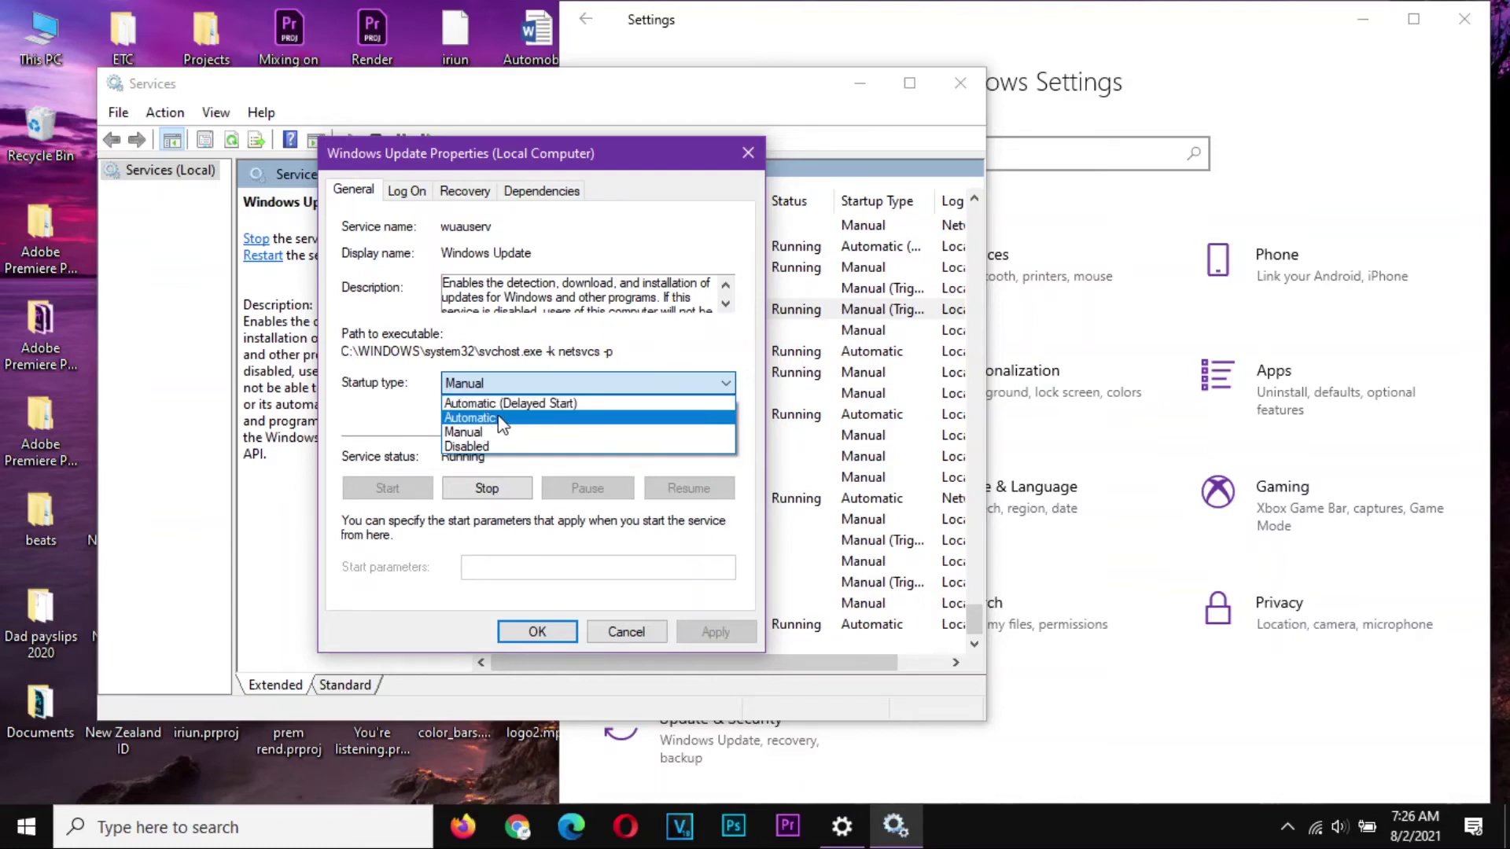
click(390, 426)
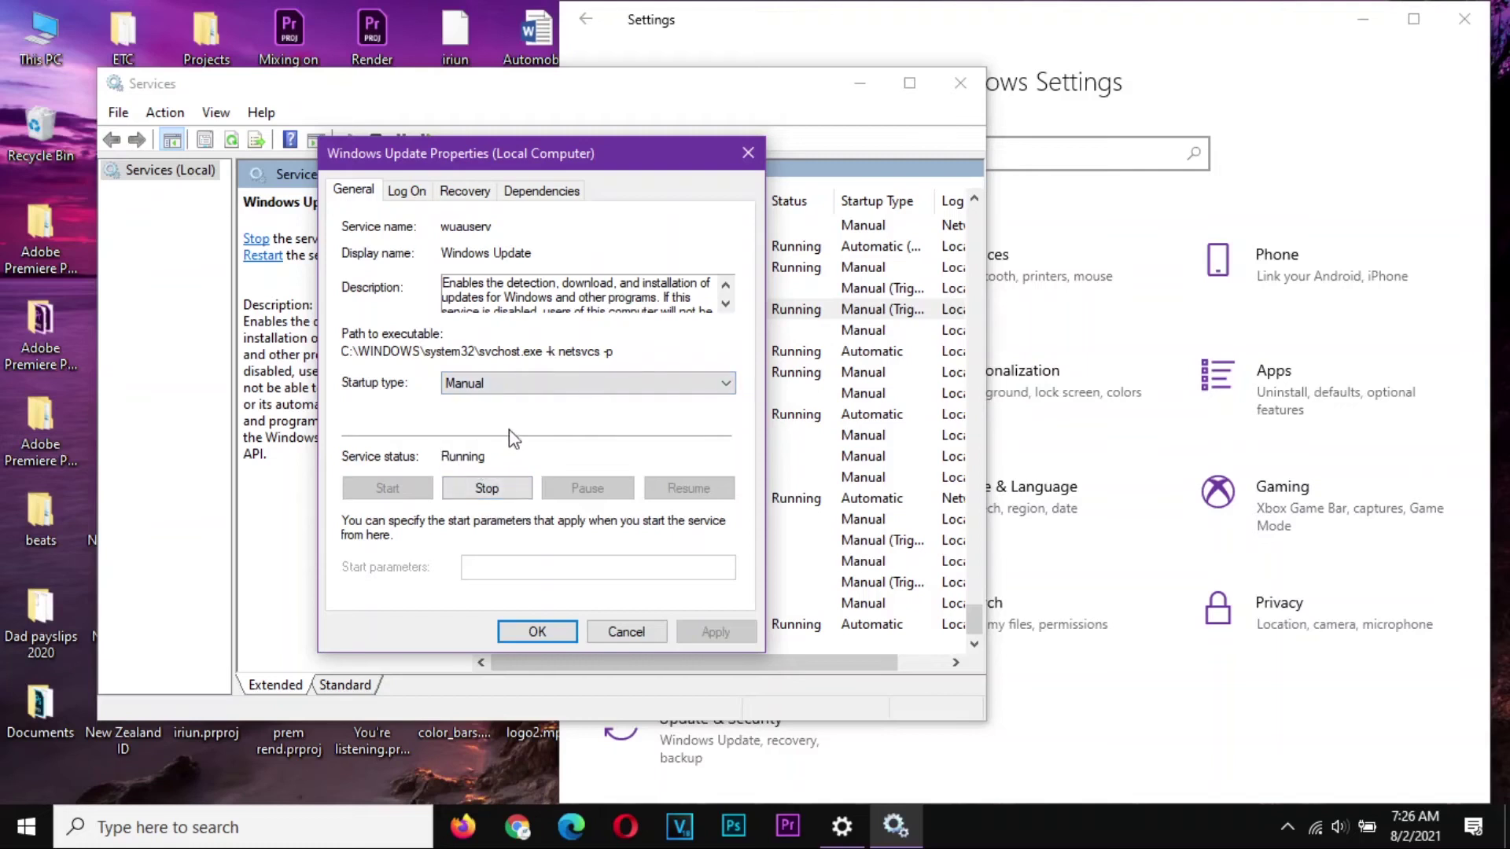
- Stop Windows Update, set its startup type to Disabled, and apply
click(486, 490)
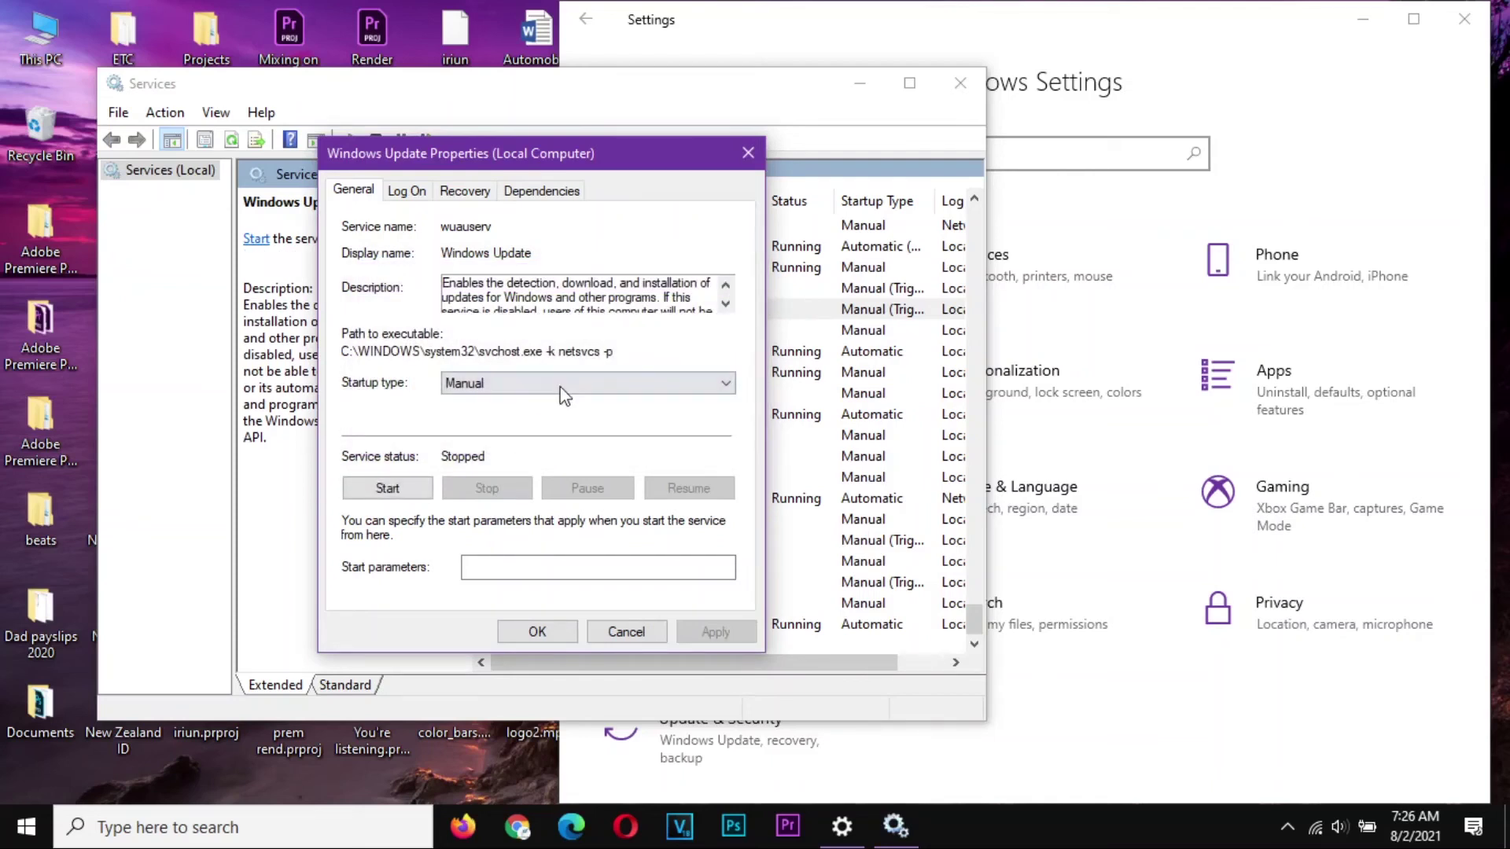
click(566, 385)
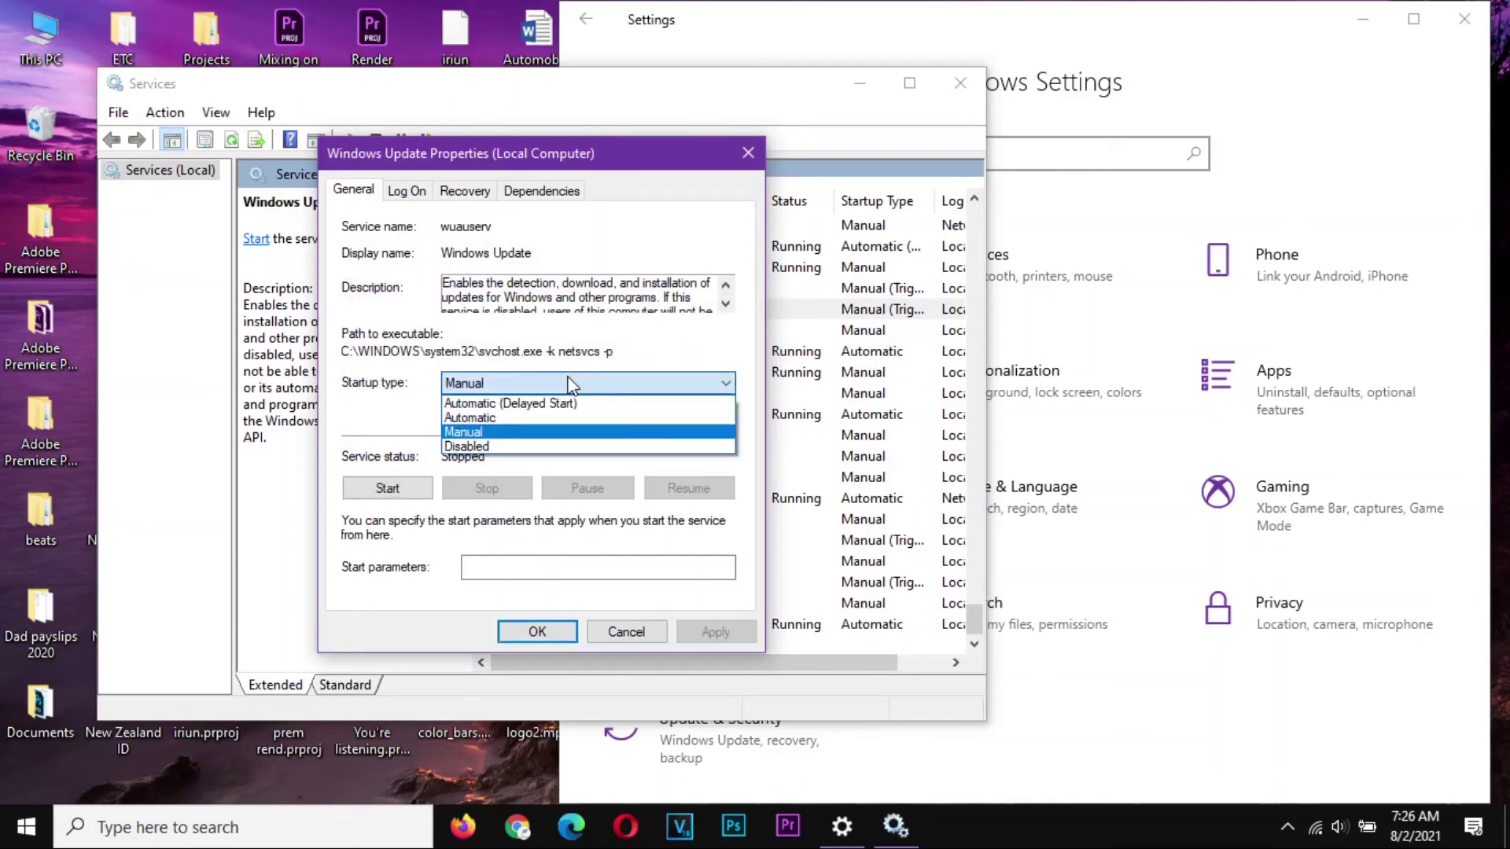
click(541, 446)
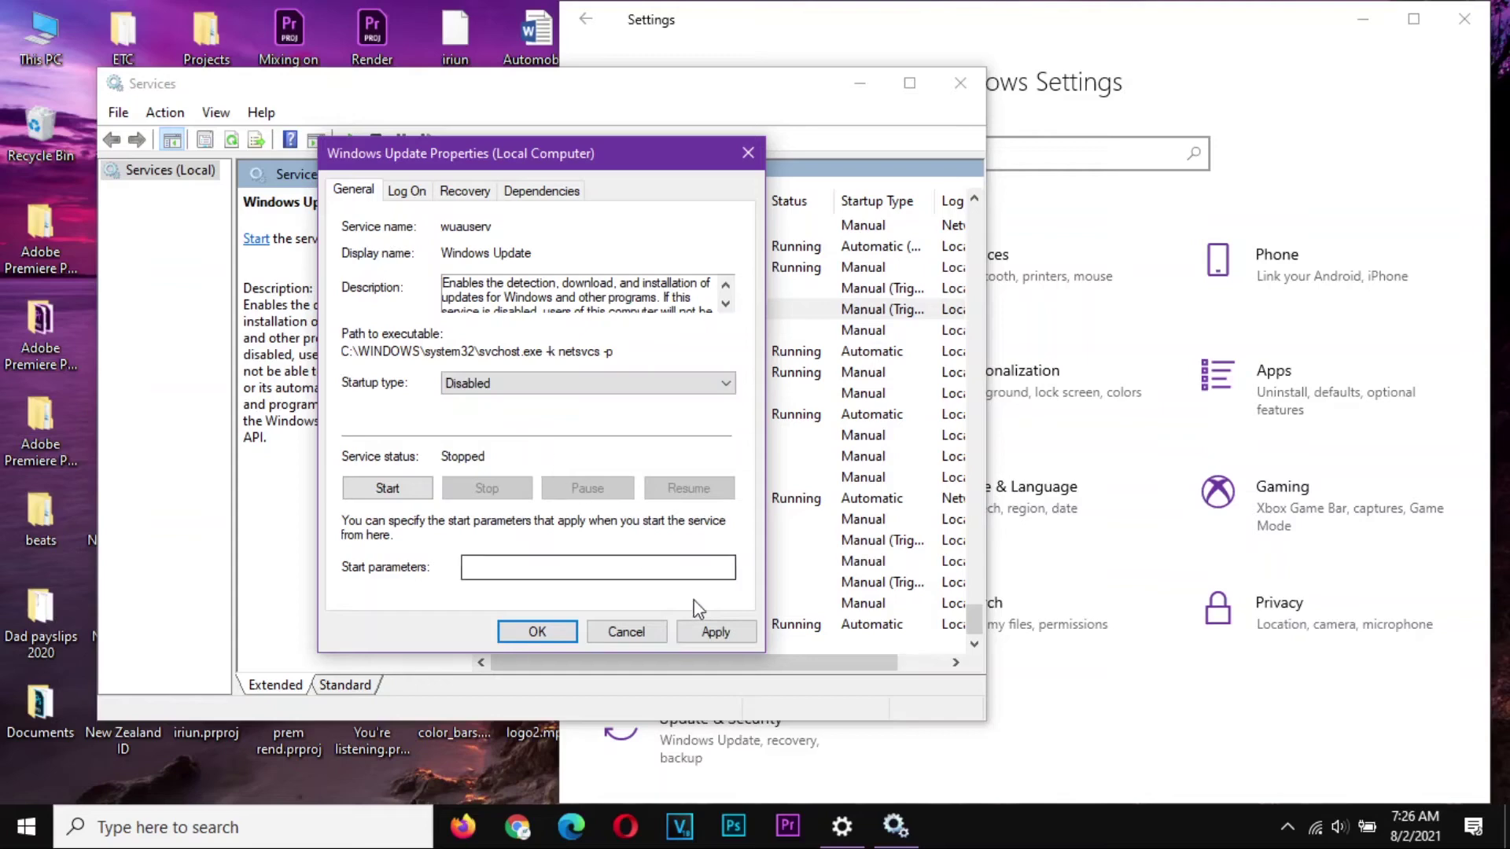
click(732, 638)
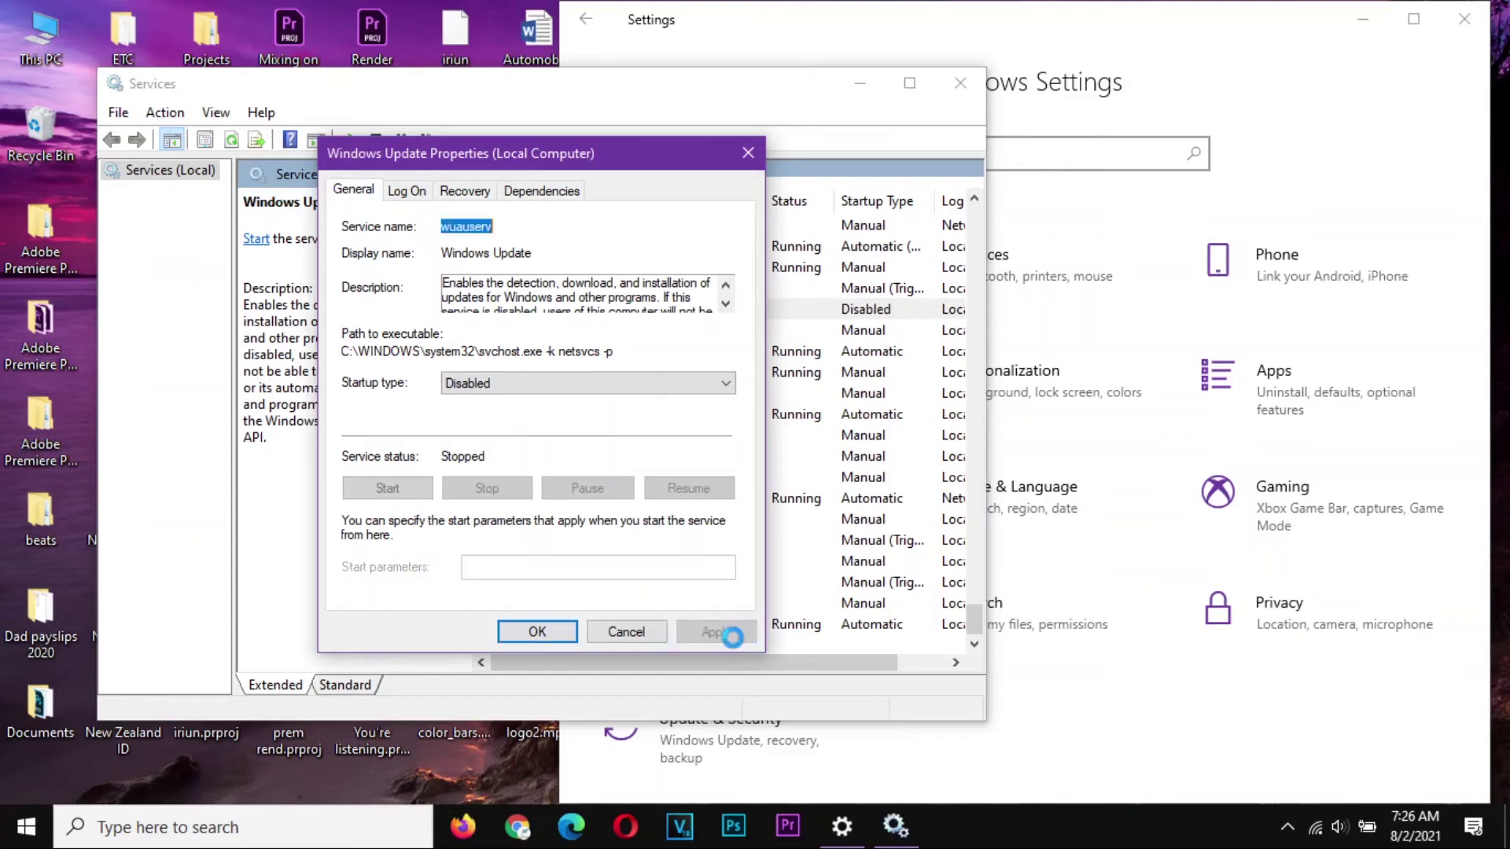
click(548, 633)
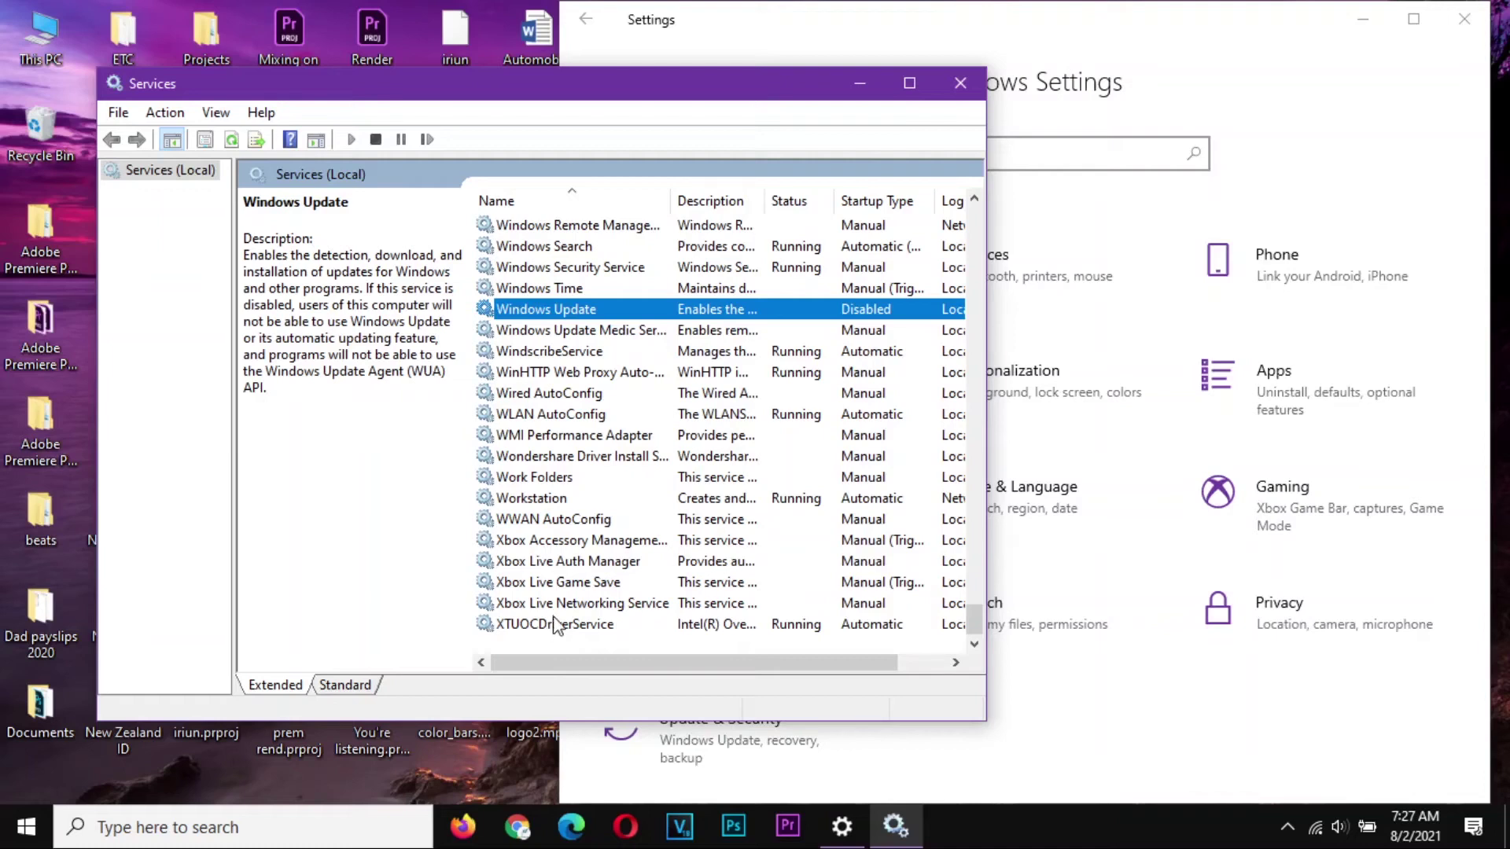
- Set the Windows Update service's startup type to Automatic, apply it, and start the service
right_click(602, 317)
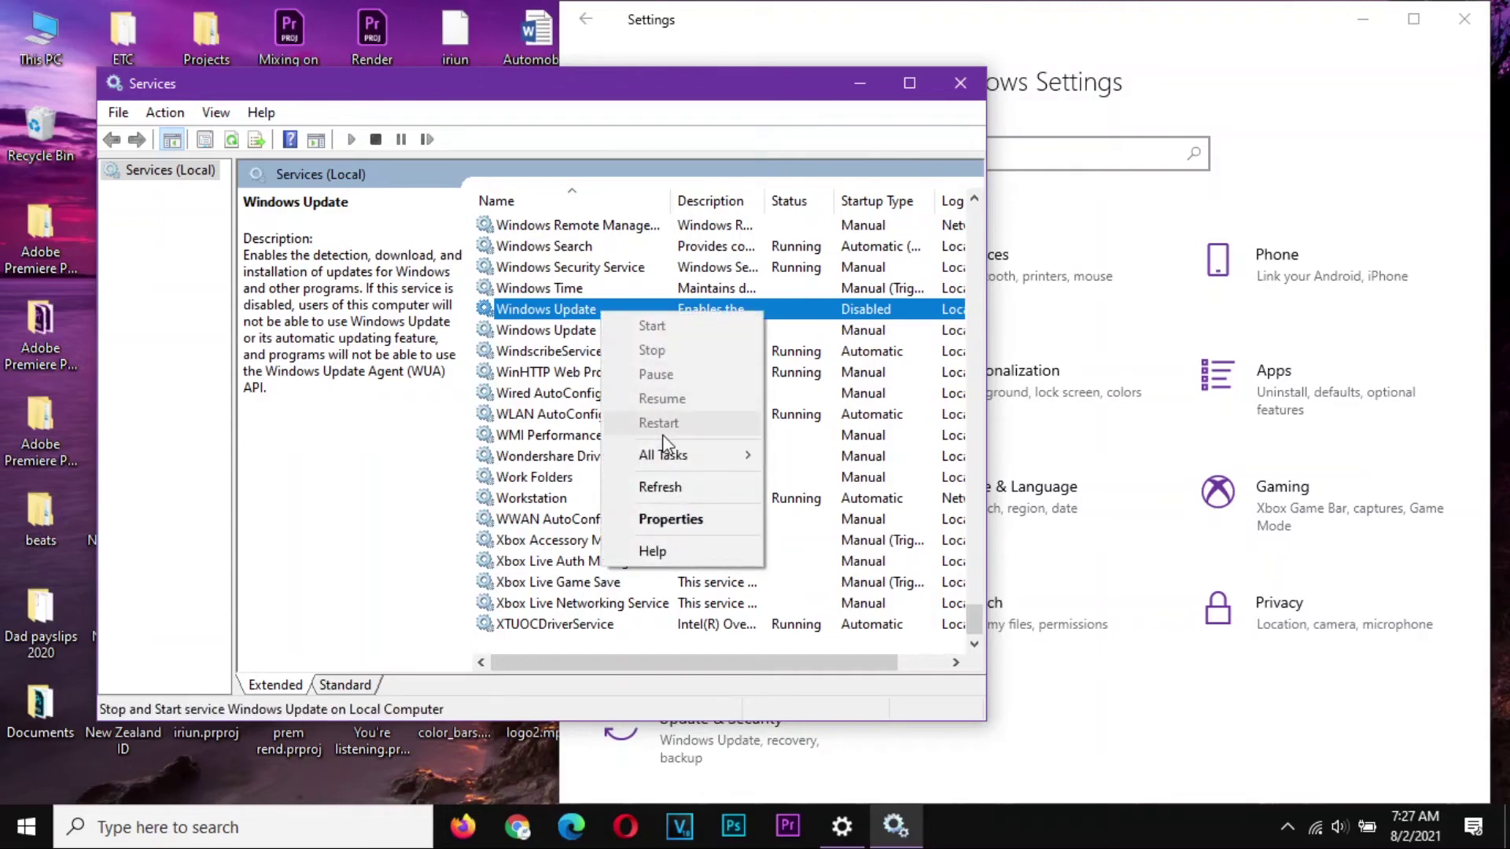
click(670, 519)
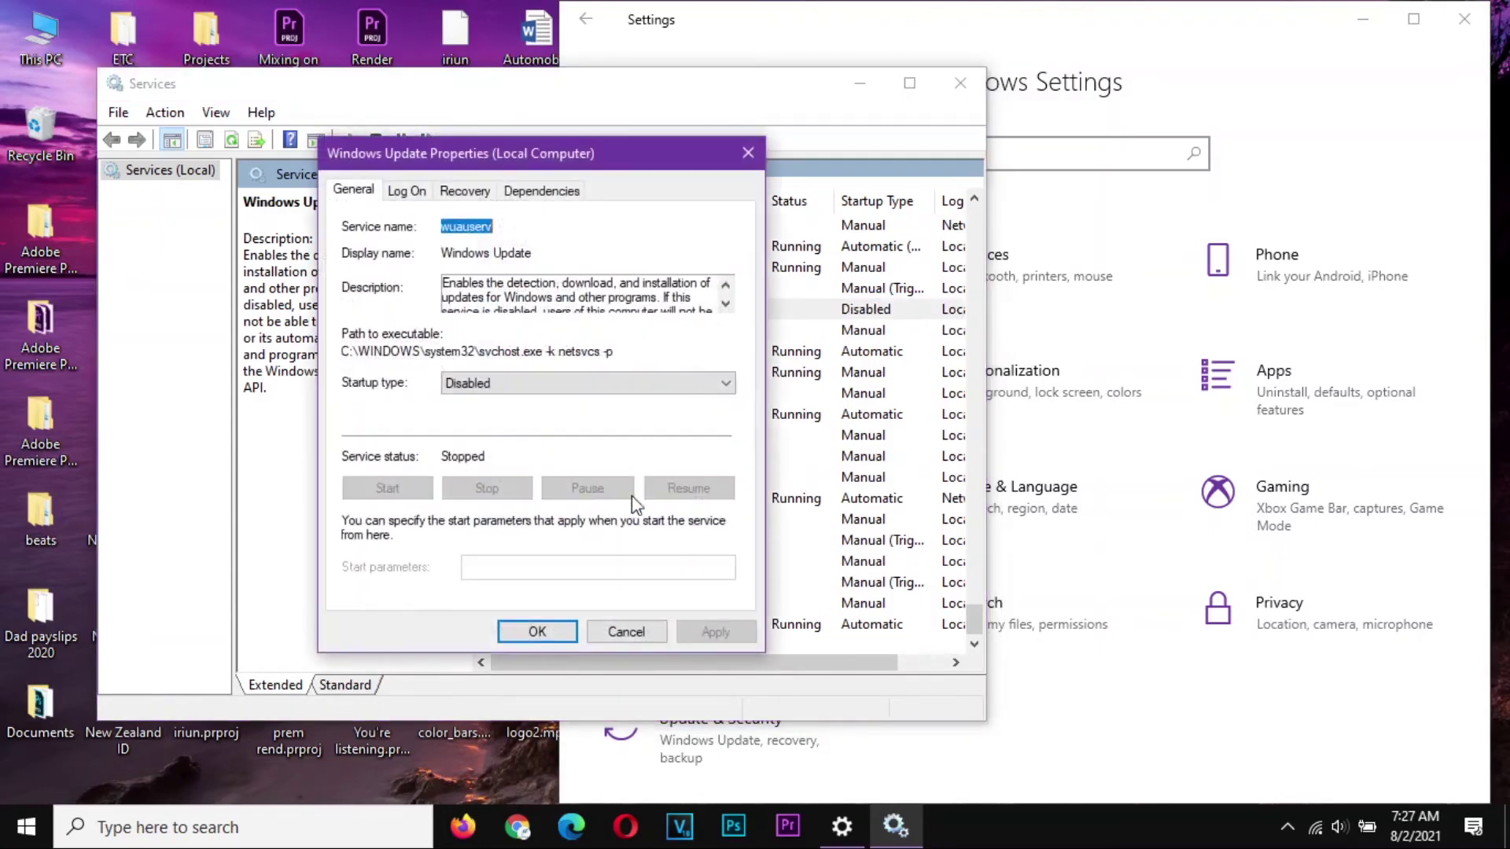
click(477, 391)
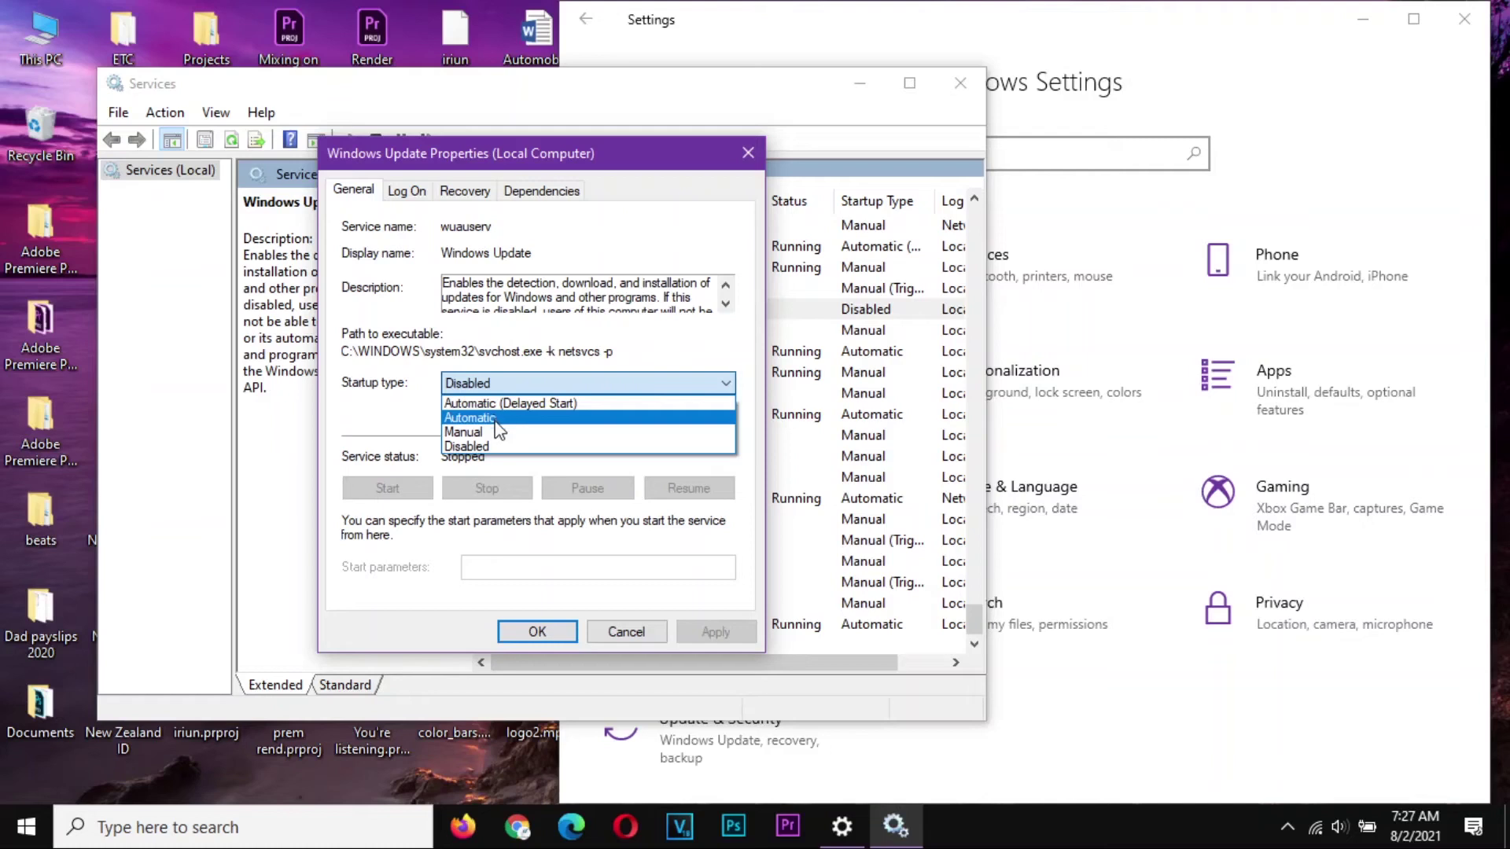
click(497, 421)
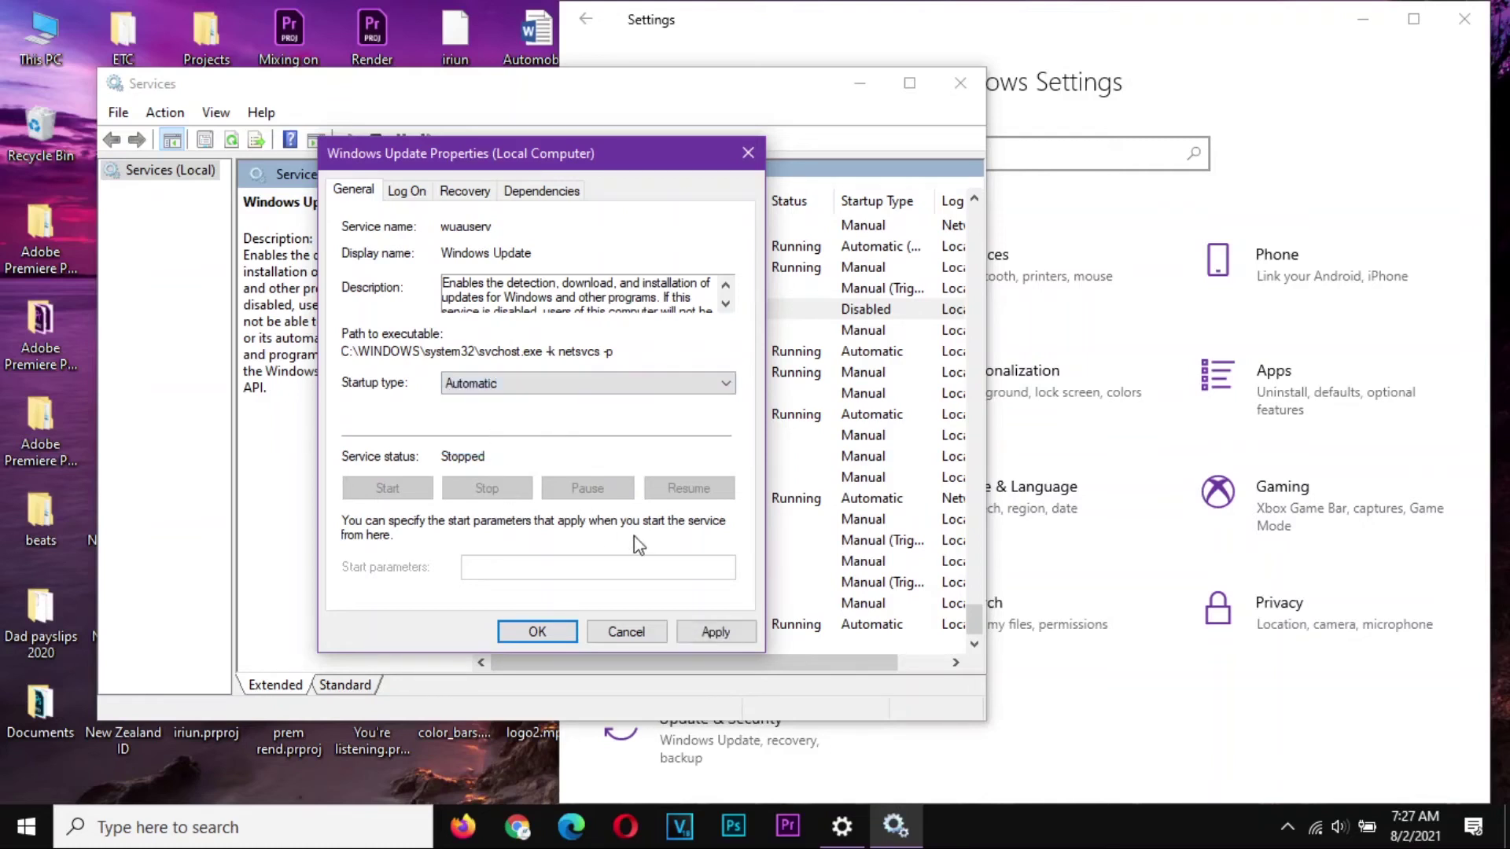
click(714, 632)
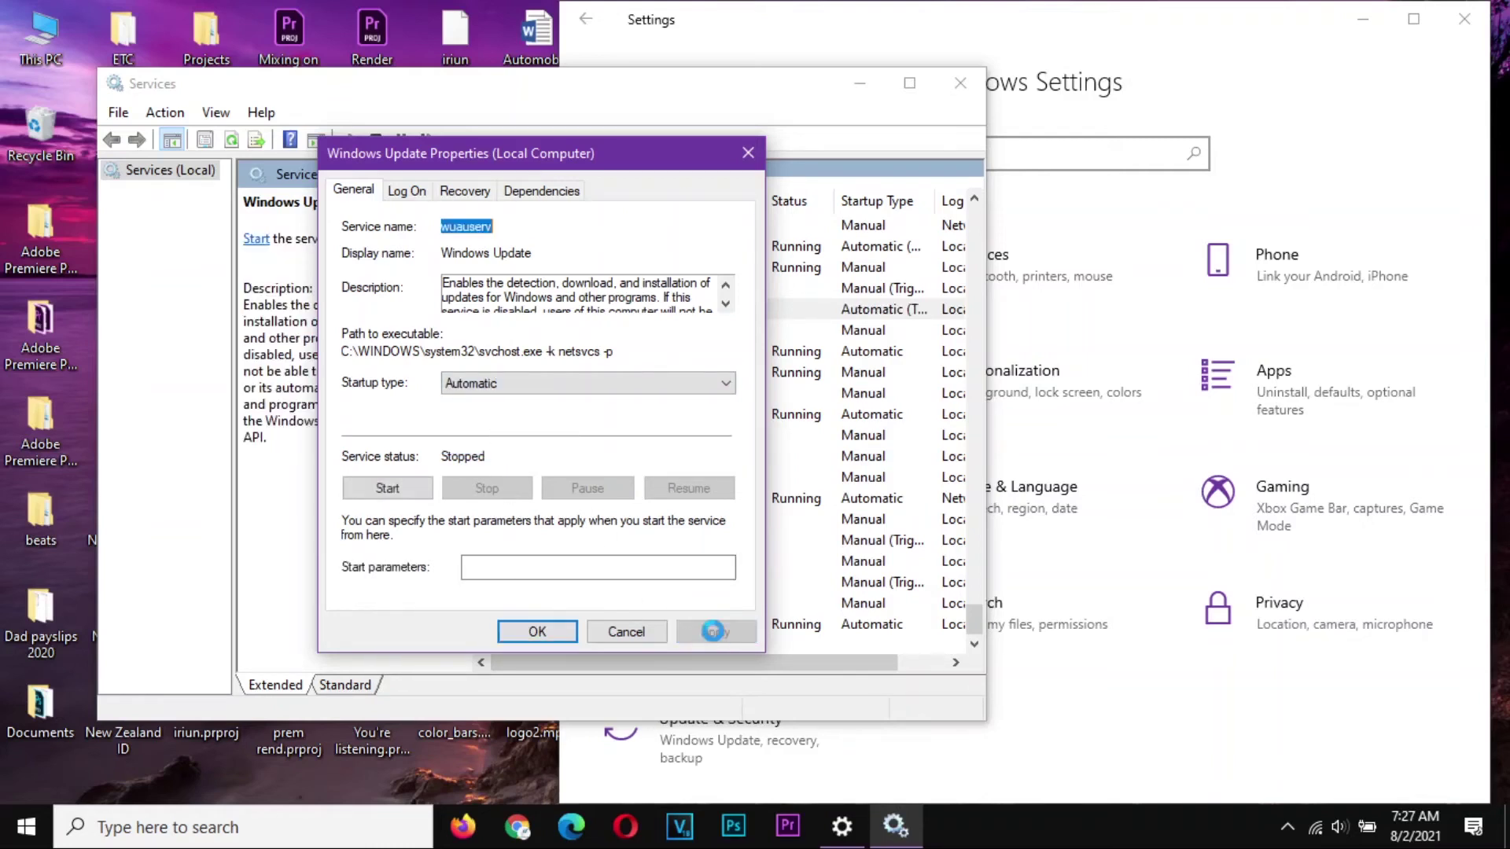
click(391, 489)
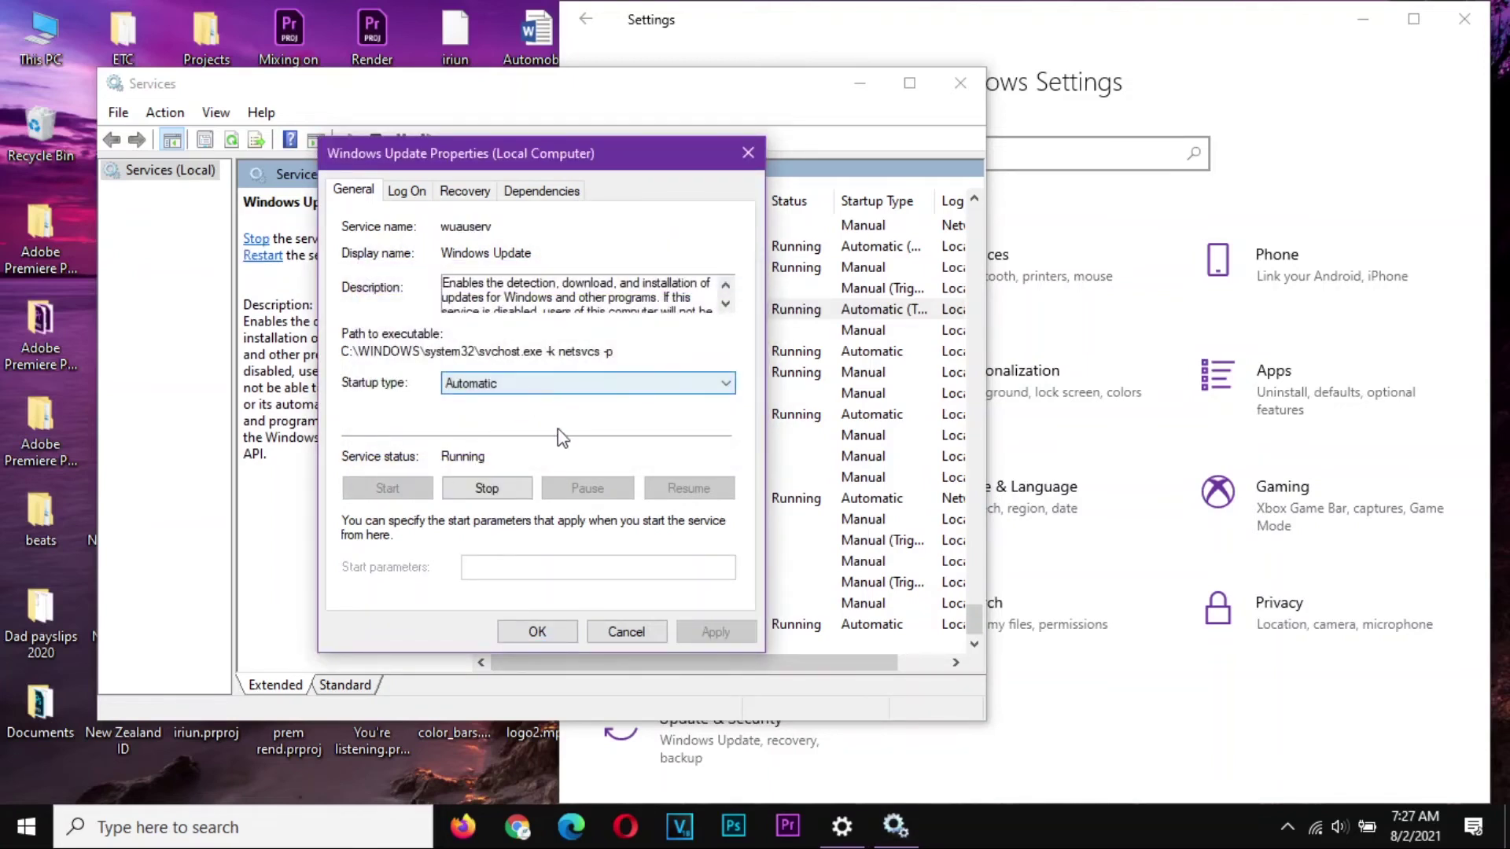
click(538, 631)
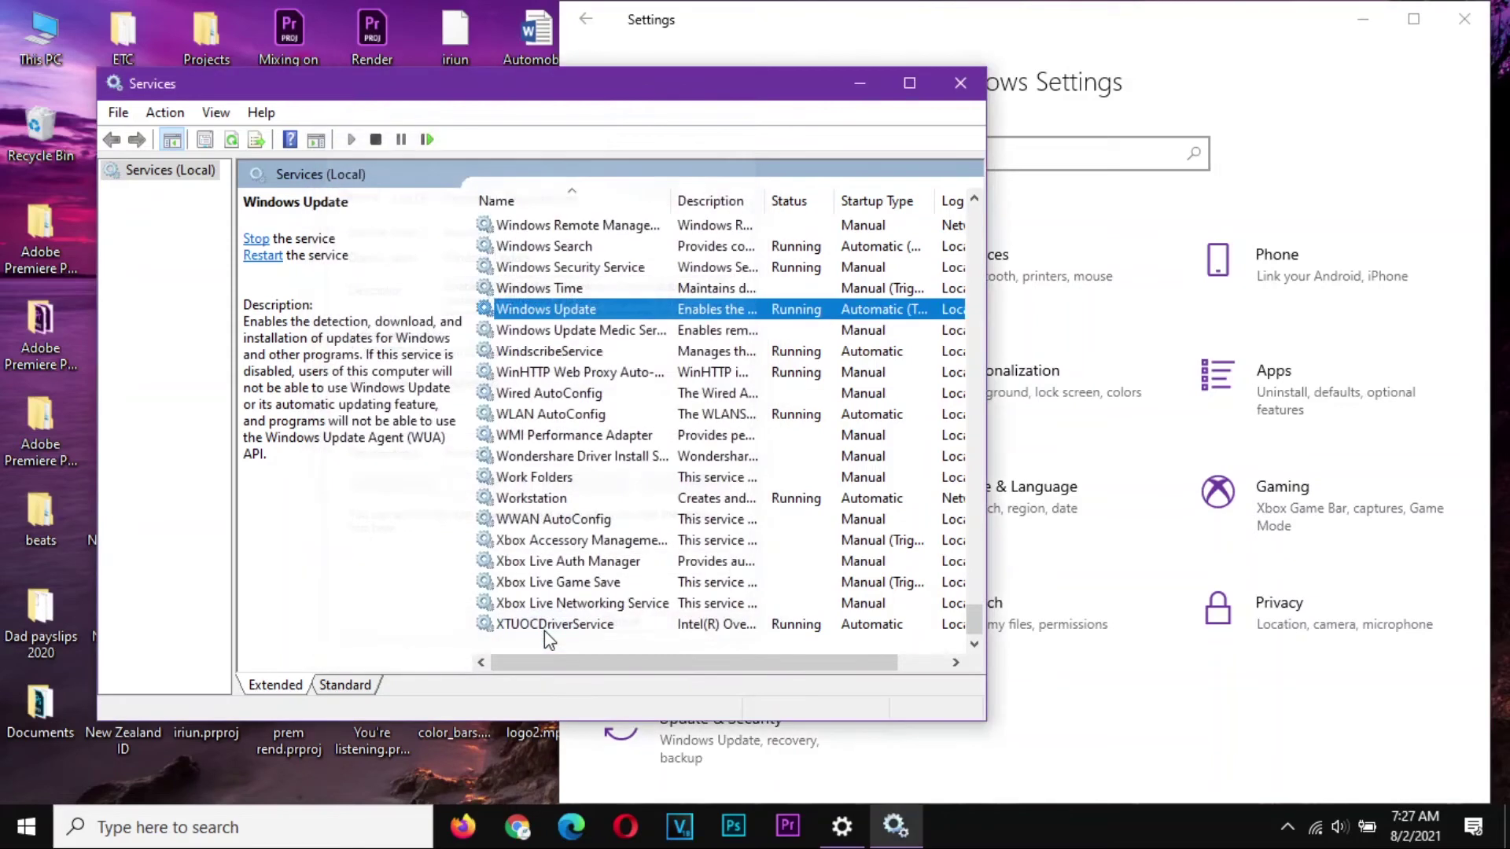
- Close the Services console window
click(960, 85)
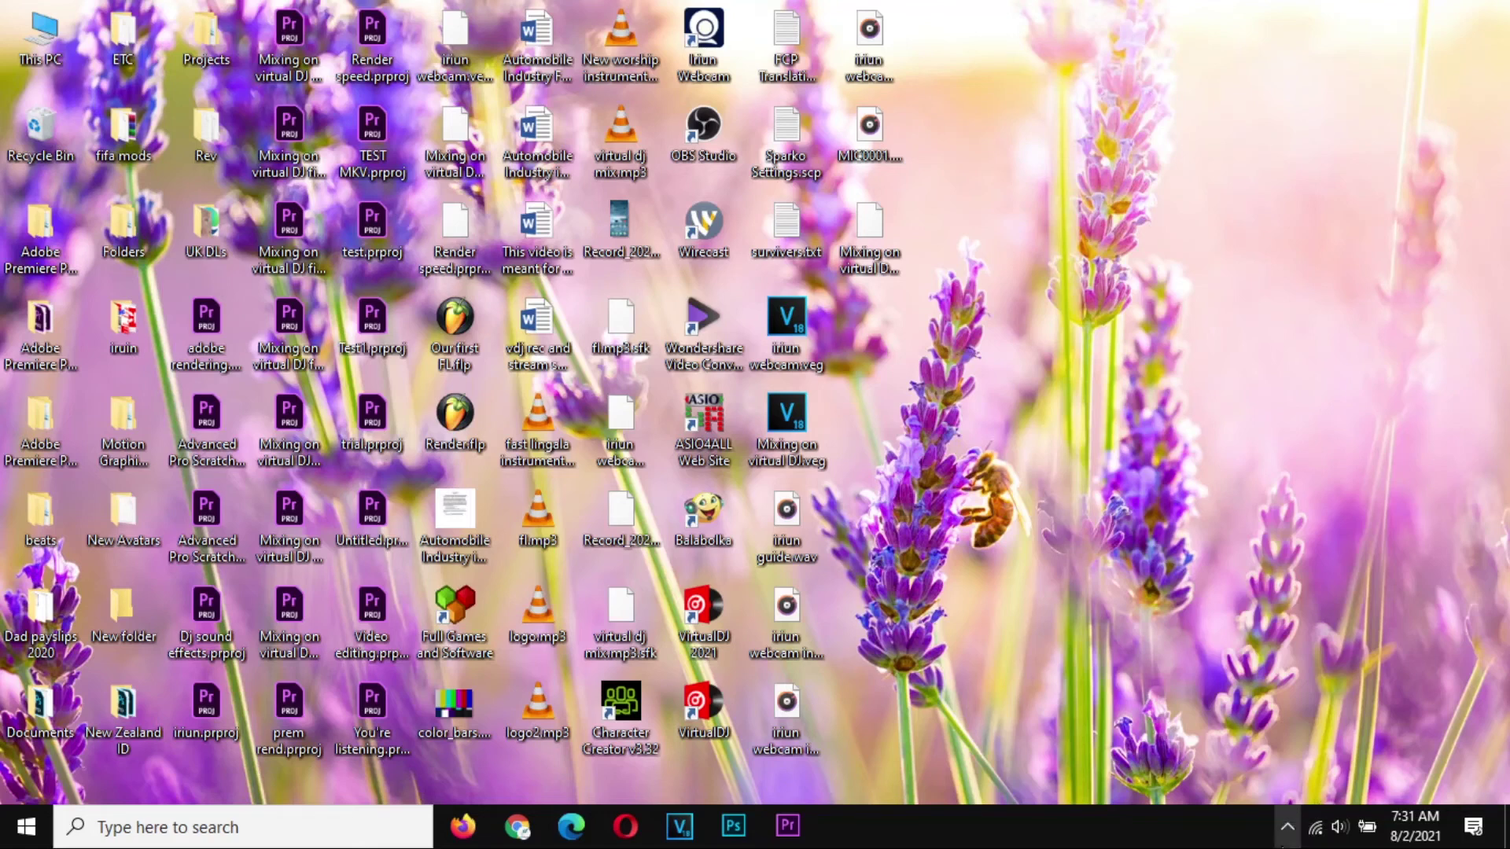
- In OneDrive's Settings tab, untick 'Start OneDrive automatically when I sign in to Windows'
click(1289, 818)
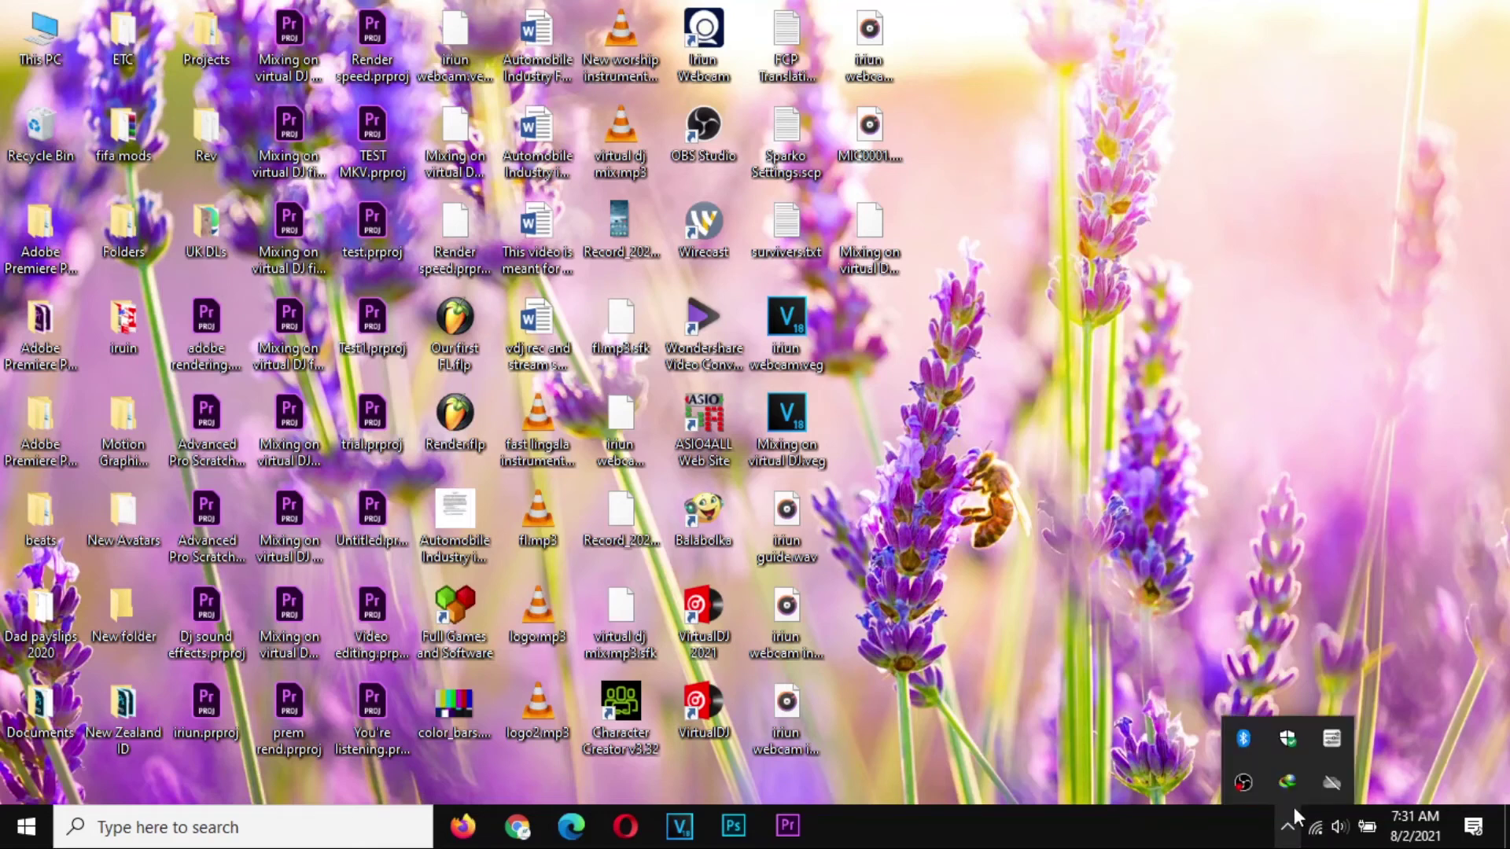
right_click(1333, 783)
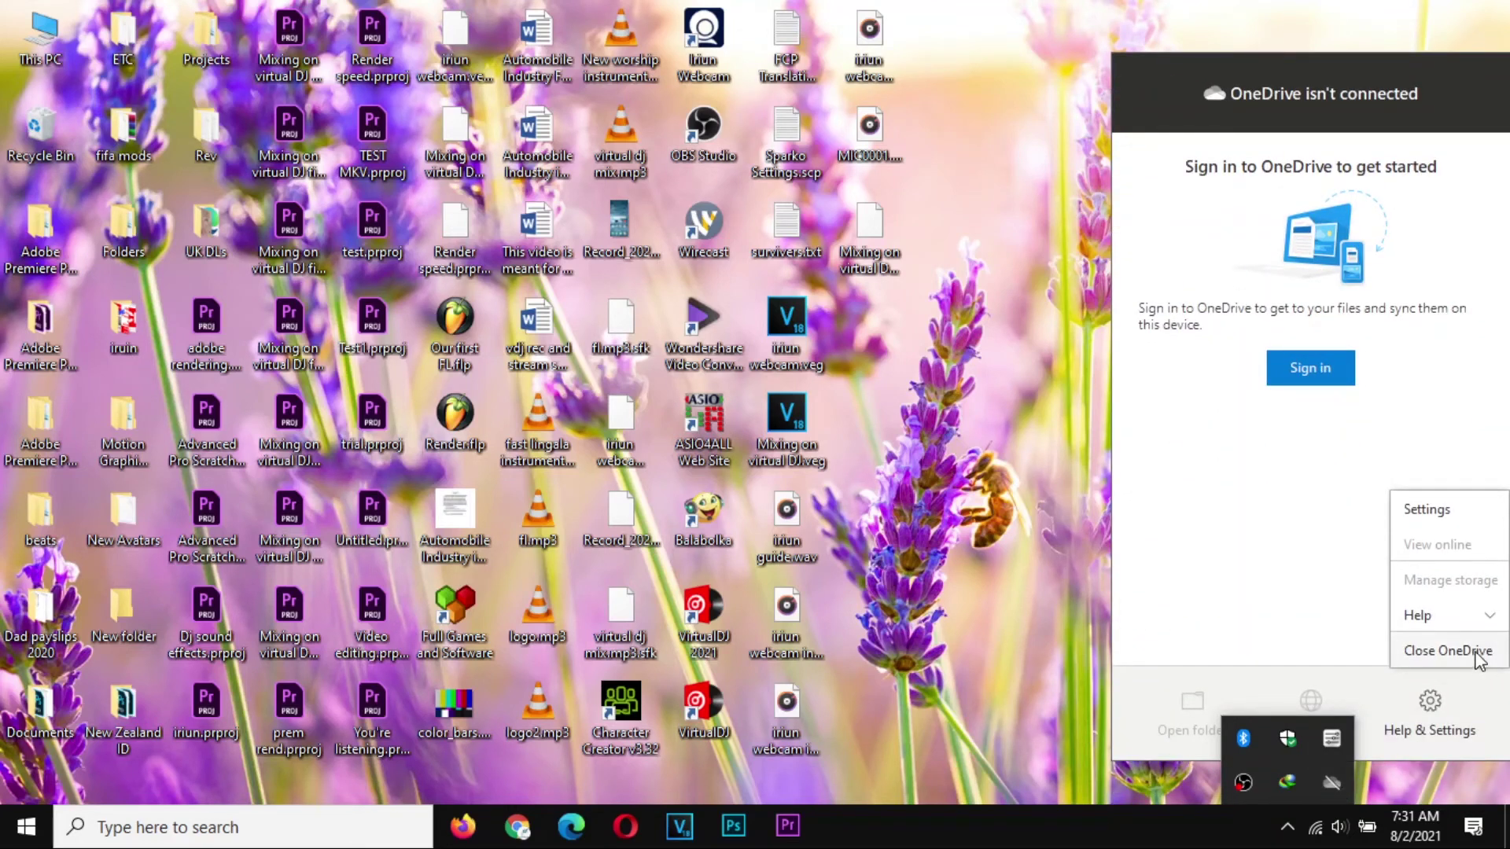
click(1459, 513)
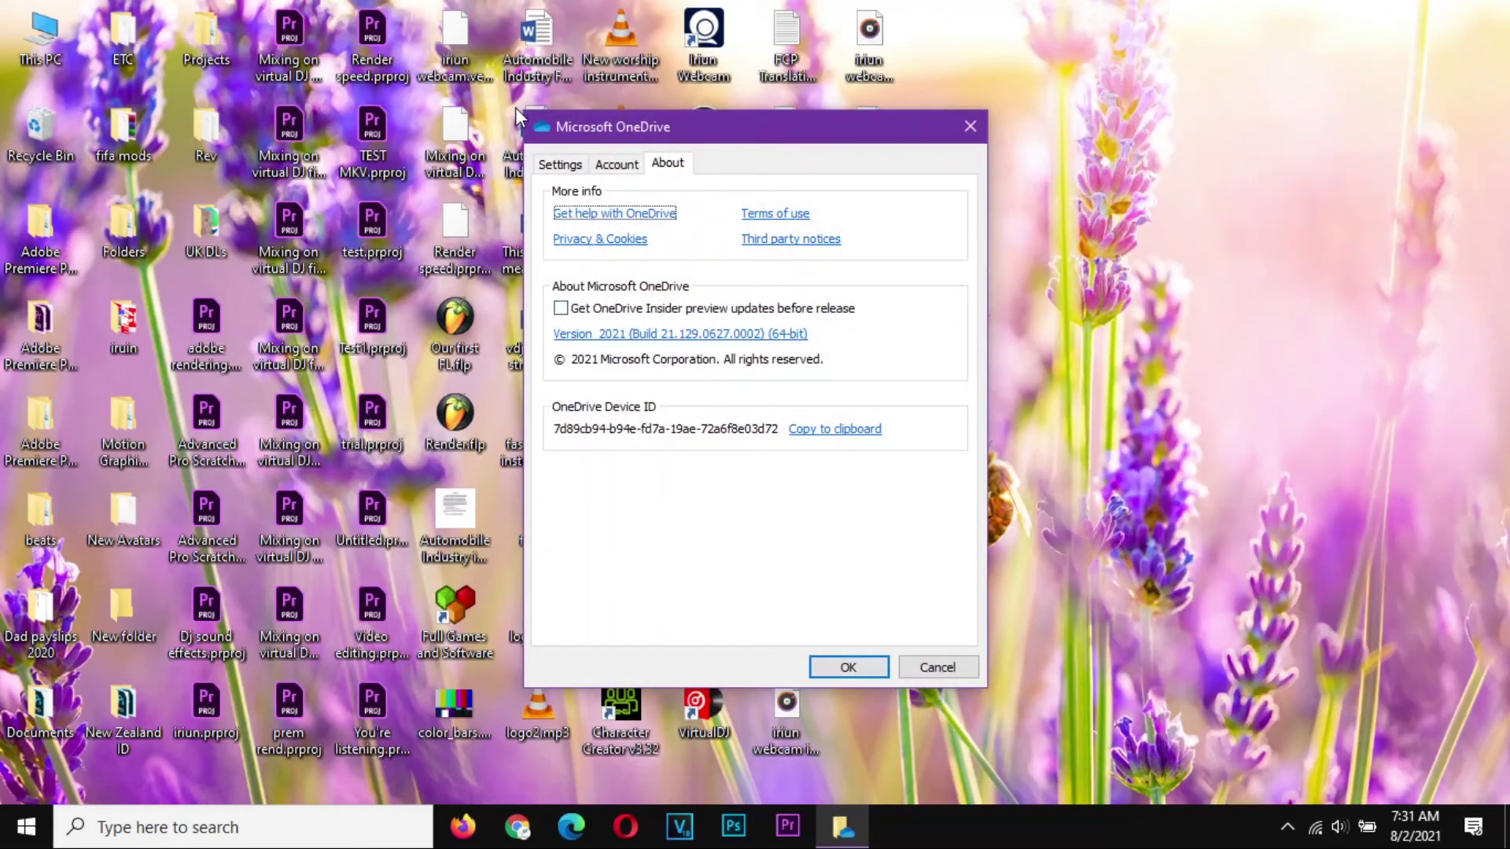
click(557, 164)
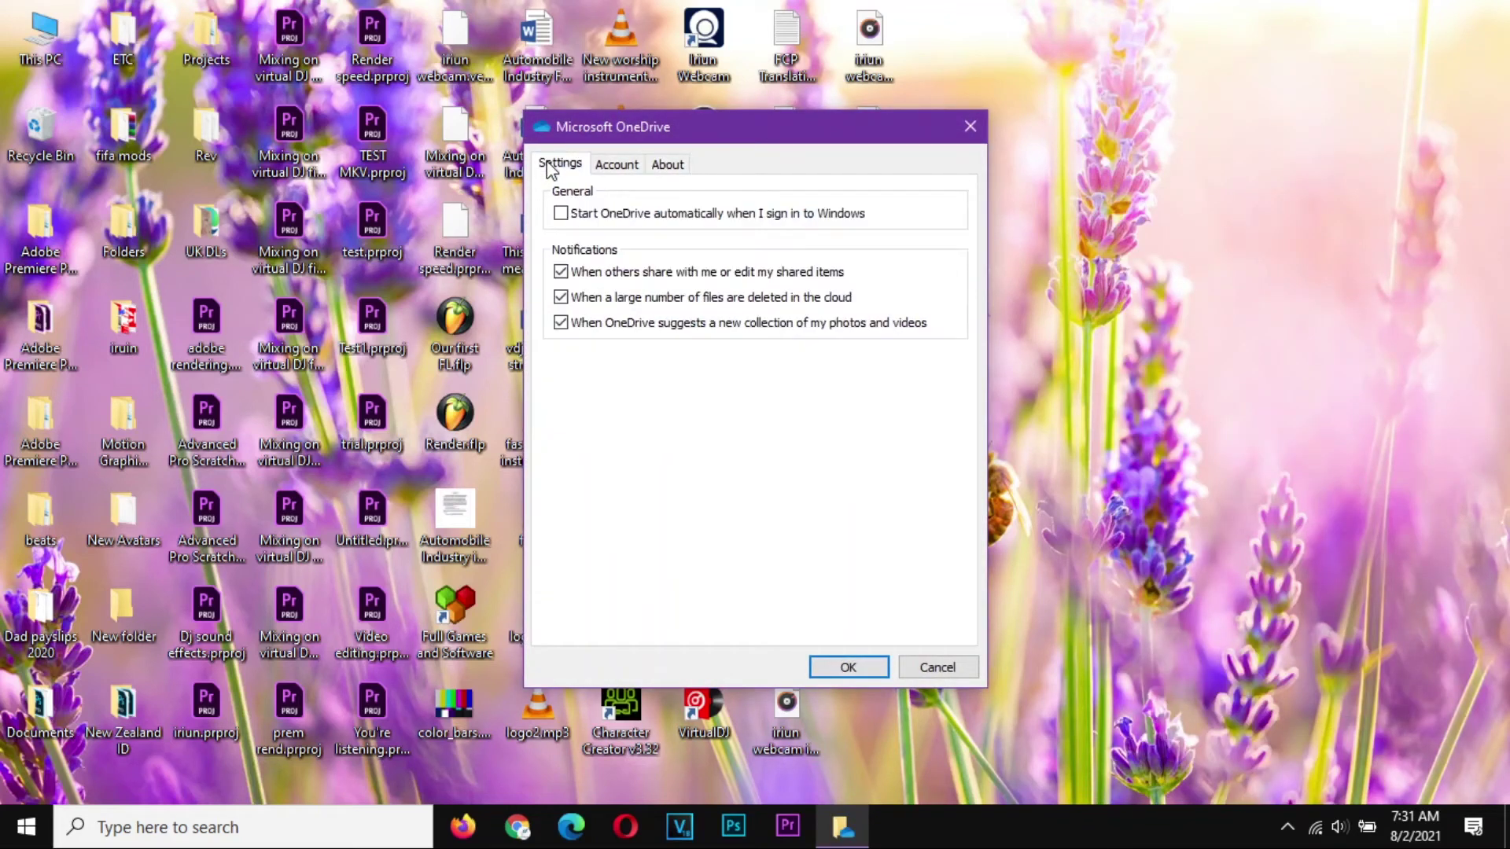
click(561, 213)
click(561, 213)
click(561, 214)
- Save the OneDrive settings, then close OneDrive from its tray icon and confirm
click(850, 667)
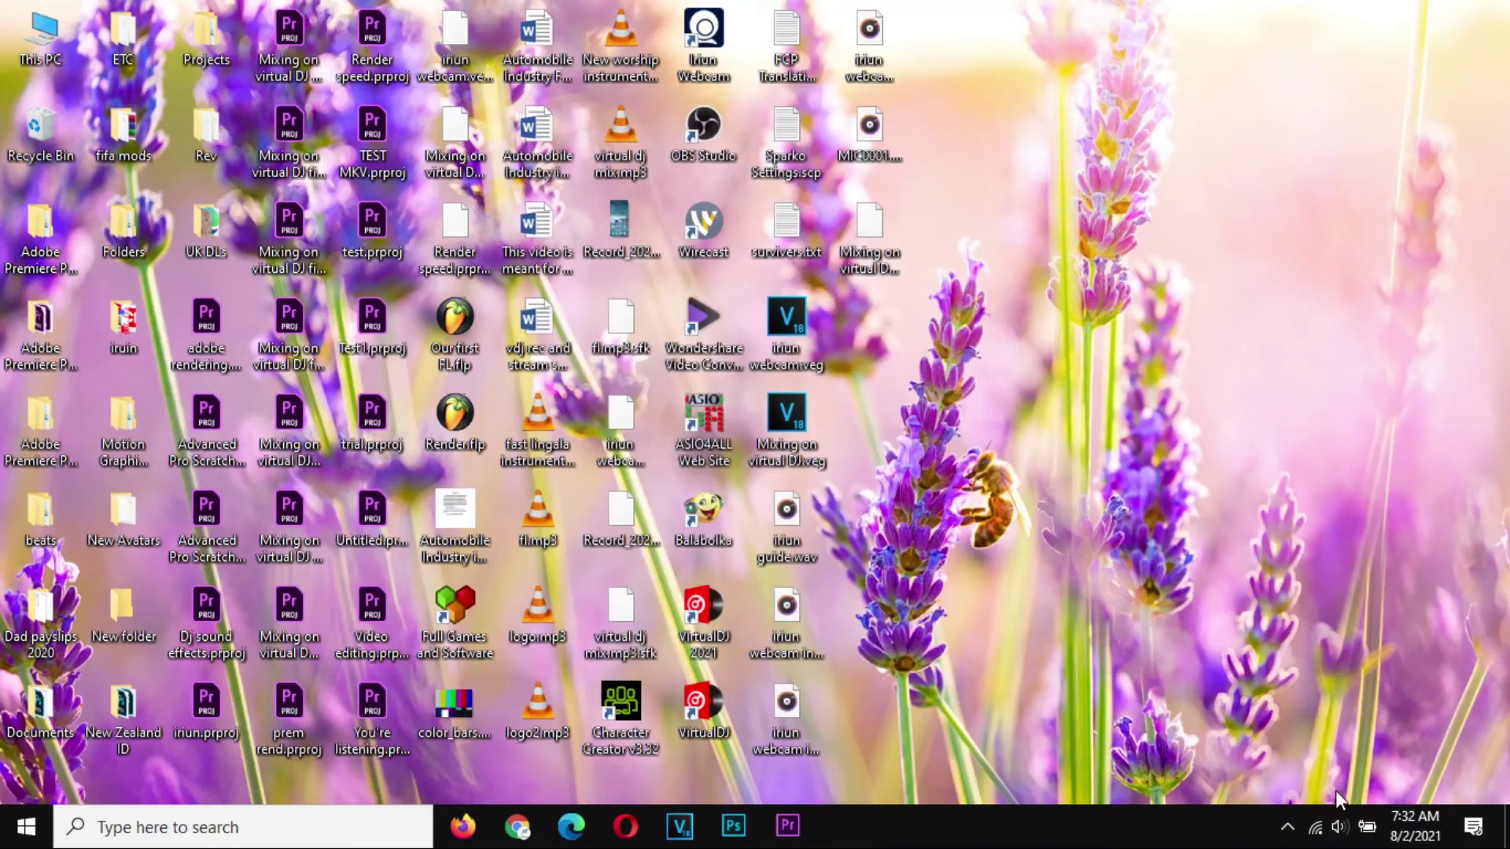
click(1287, 834)
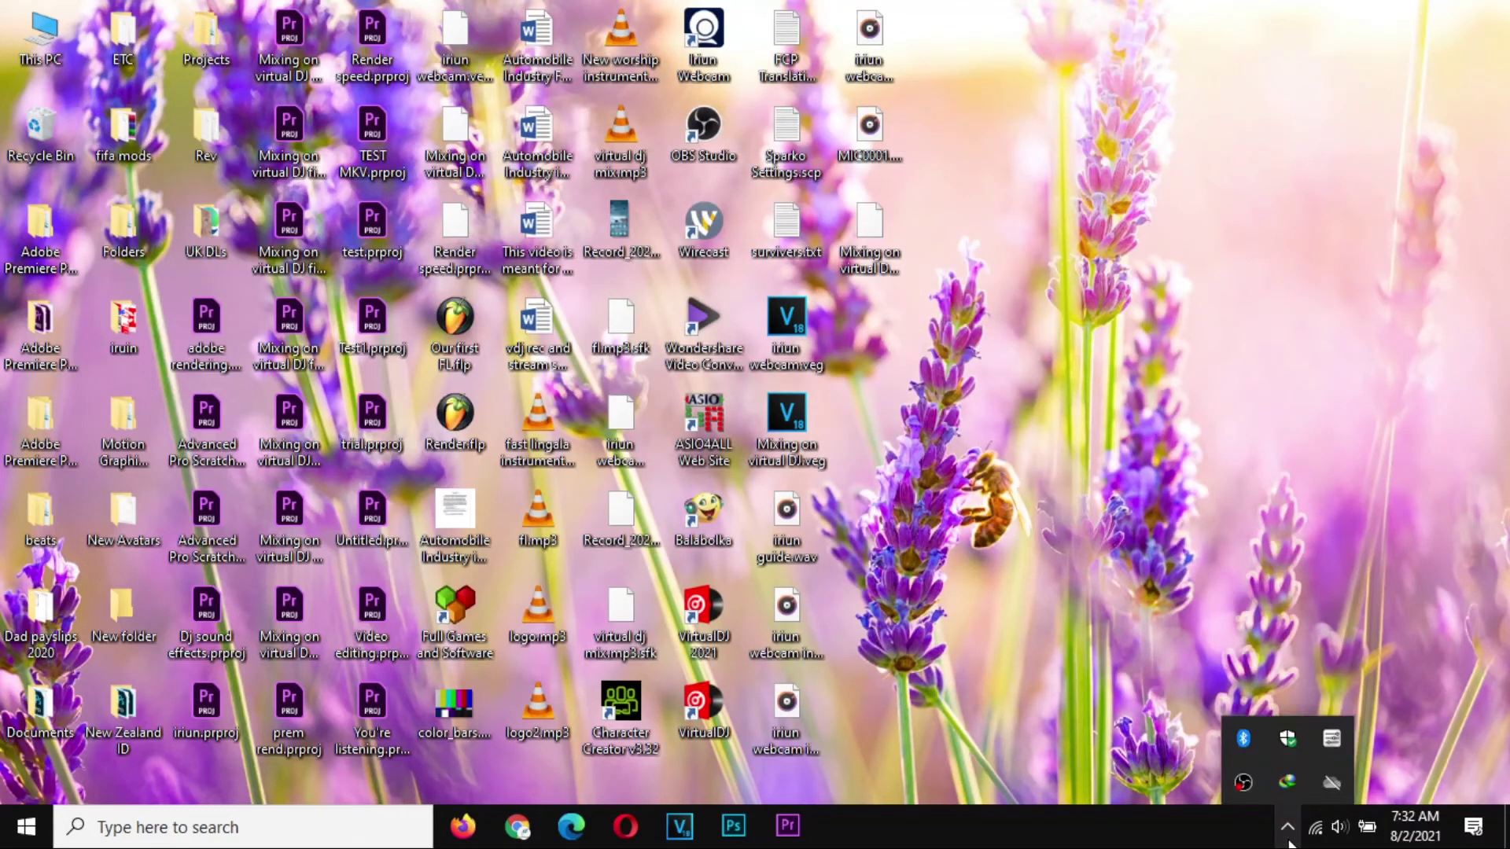
right_click(1326, 792)
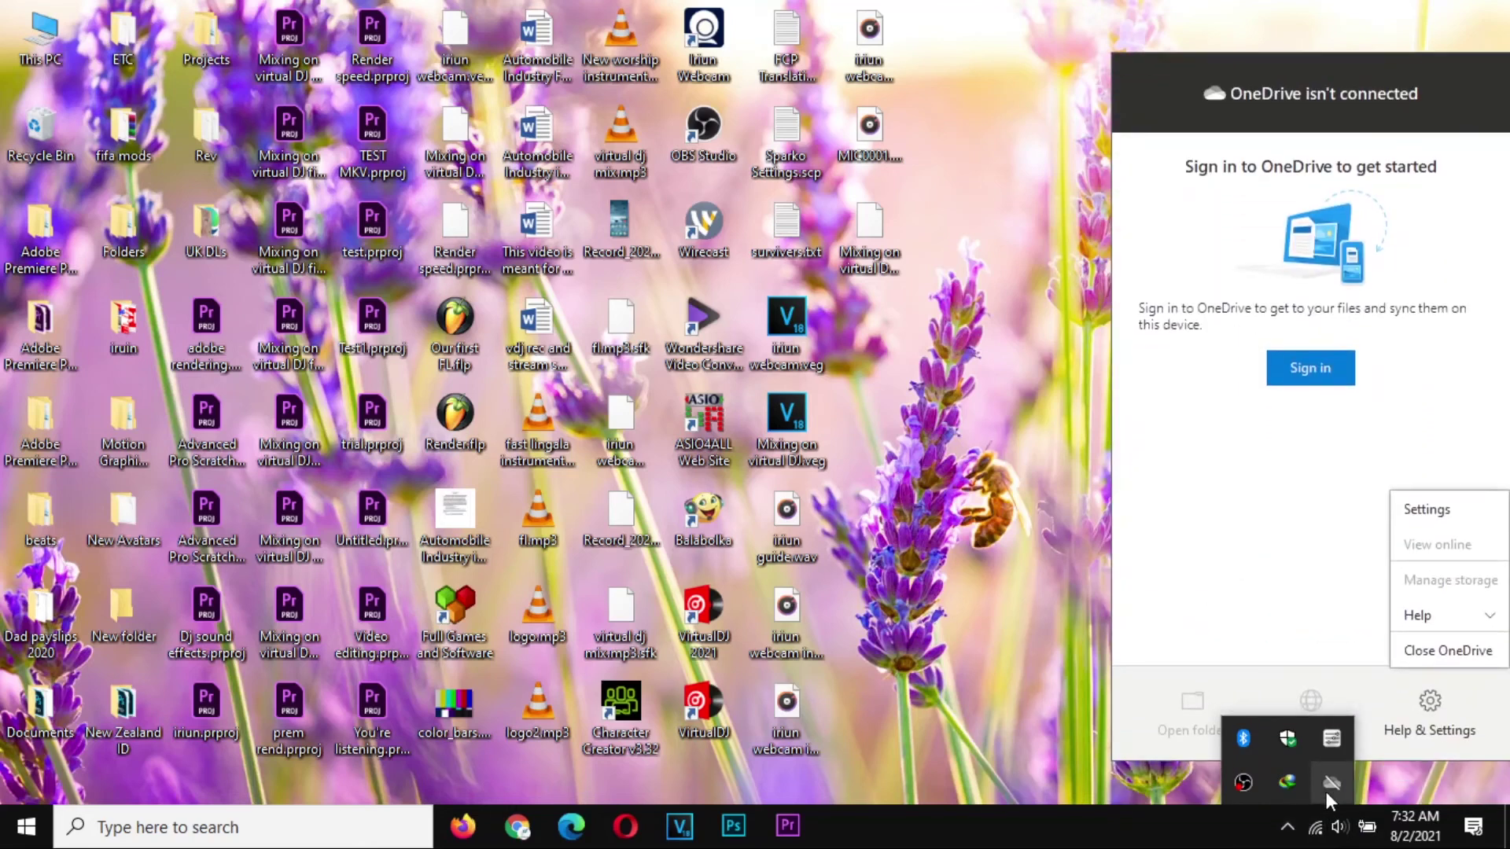
click(1451, 652)
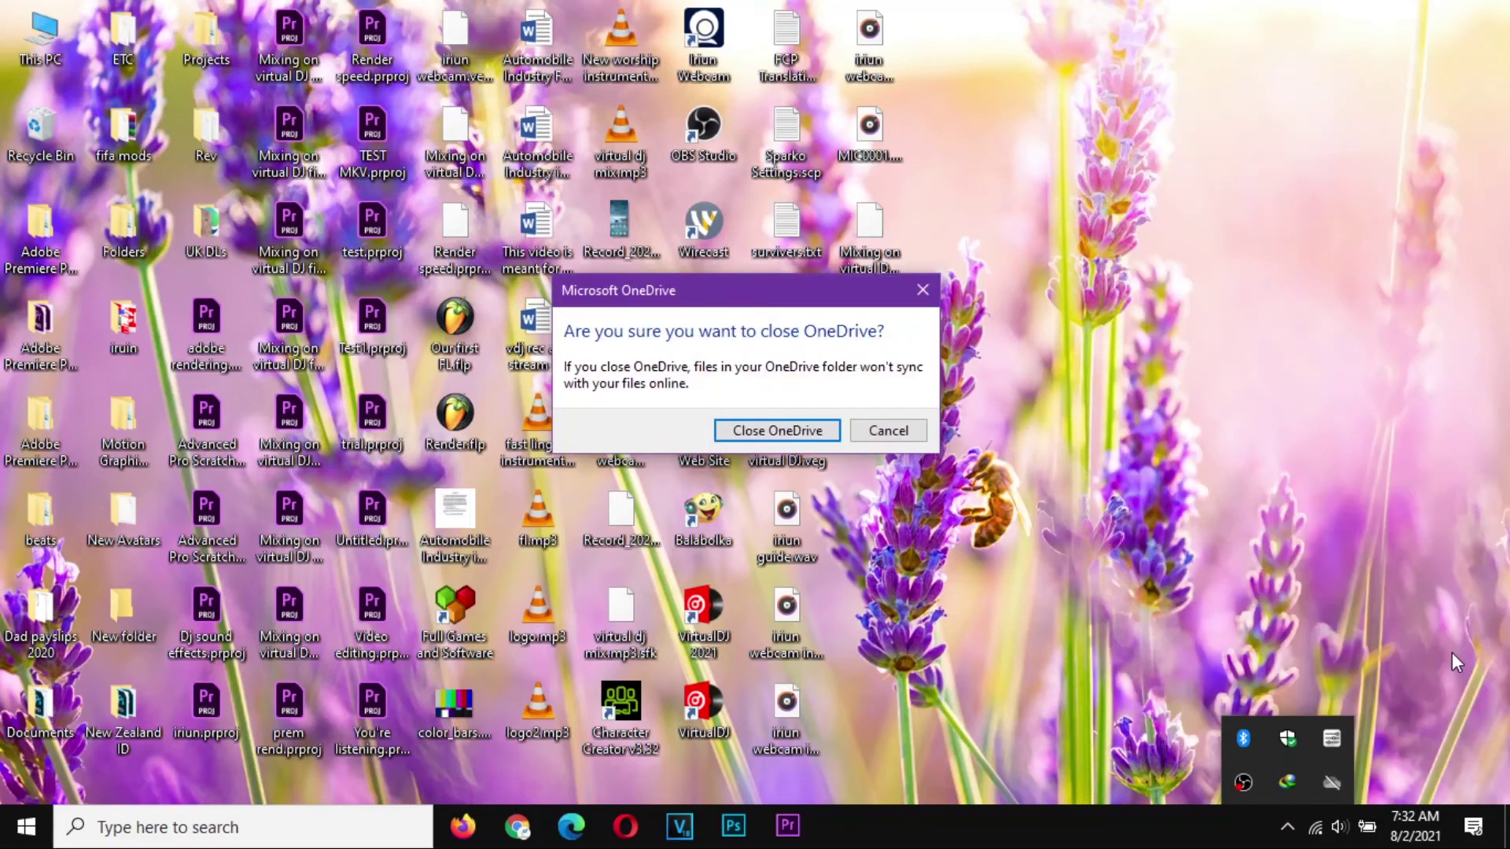
click(761, 431)
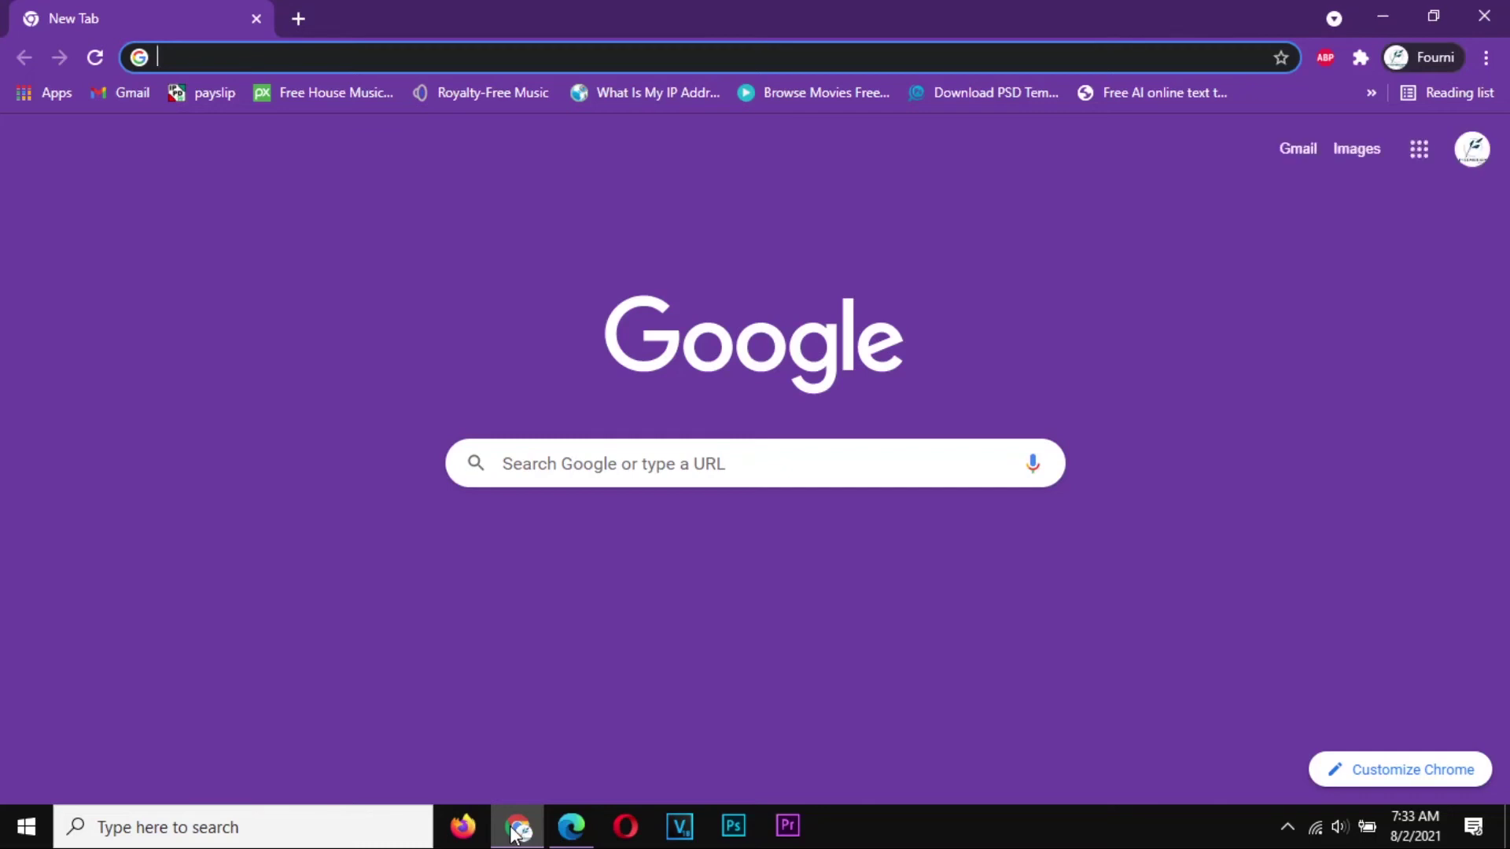
- Bring up the Chrome window's title-bar options menu
right_click(1252, 17)
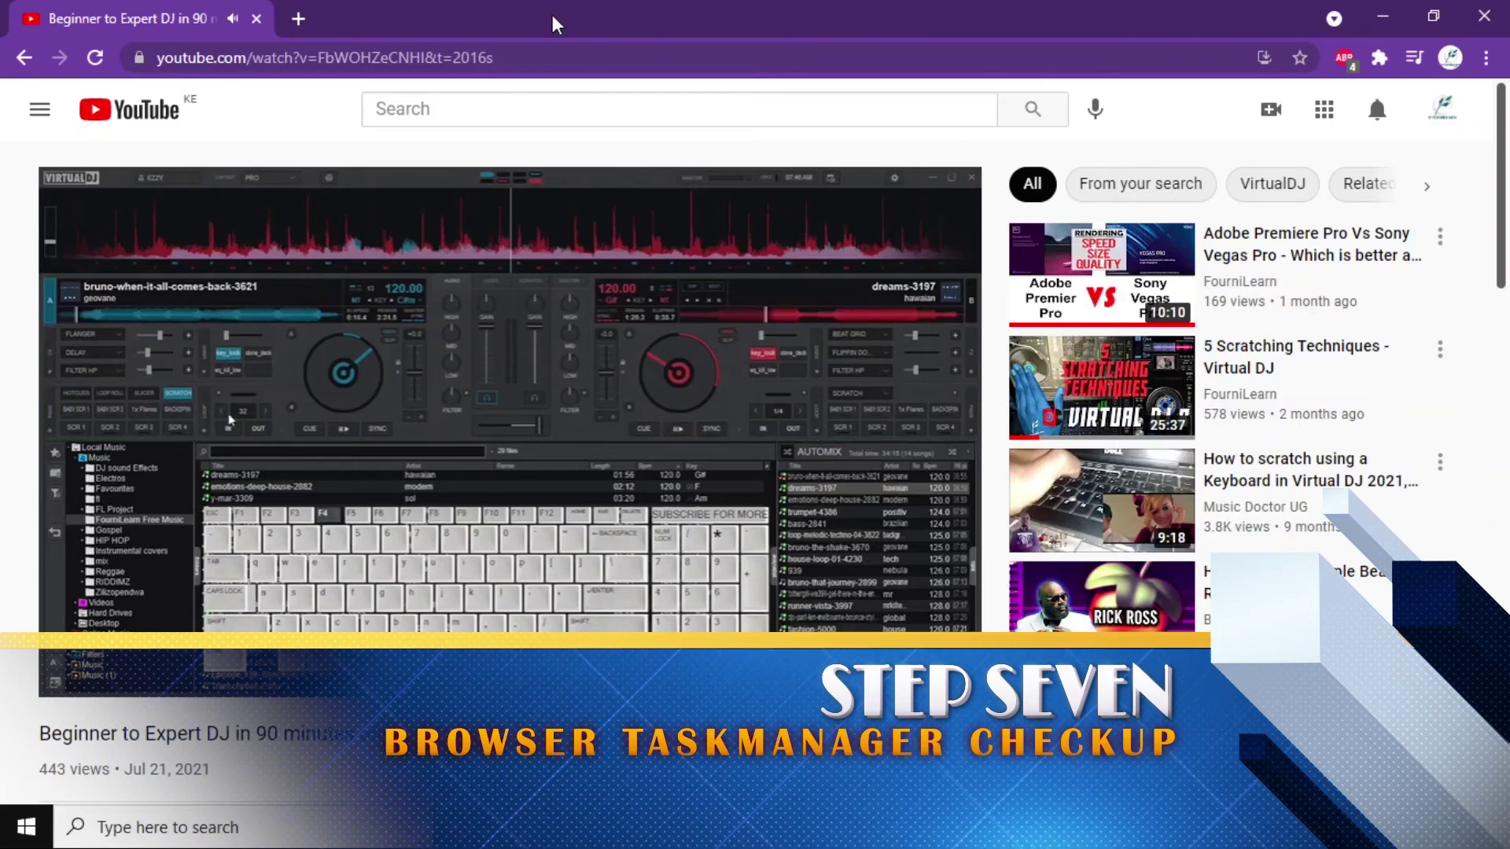
- In Chrome's Task Manager, inspect the YouTube tab and Adblock Plus usage, then close it
right_click(427, 19)
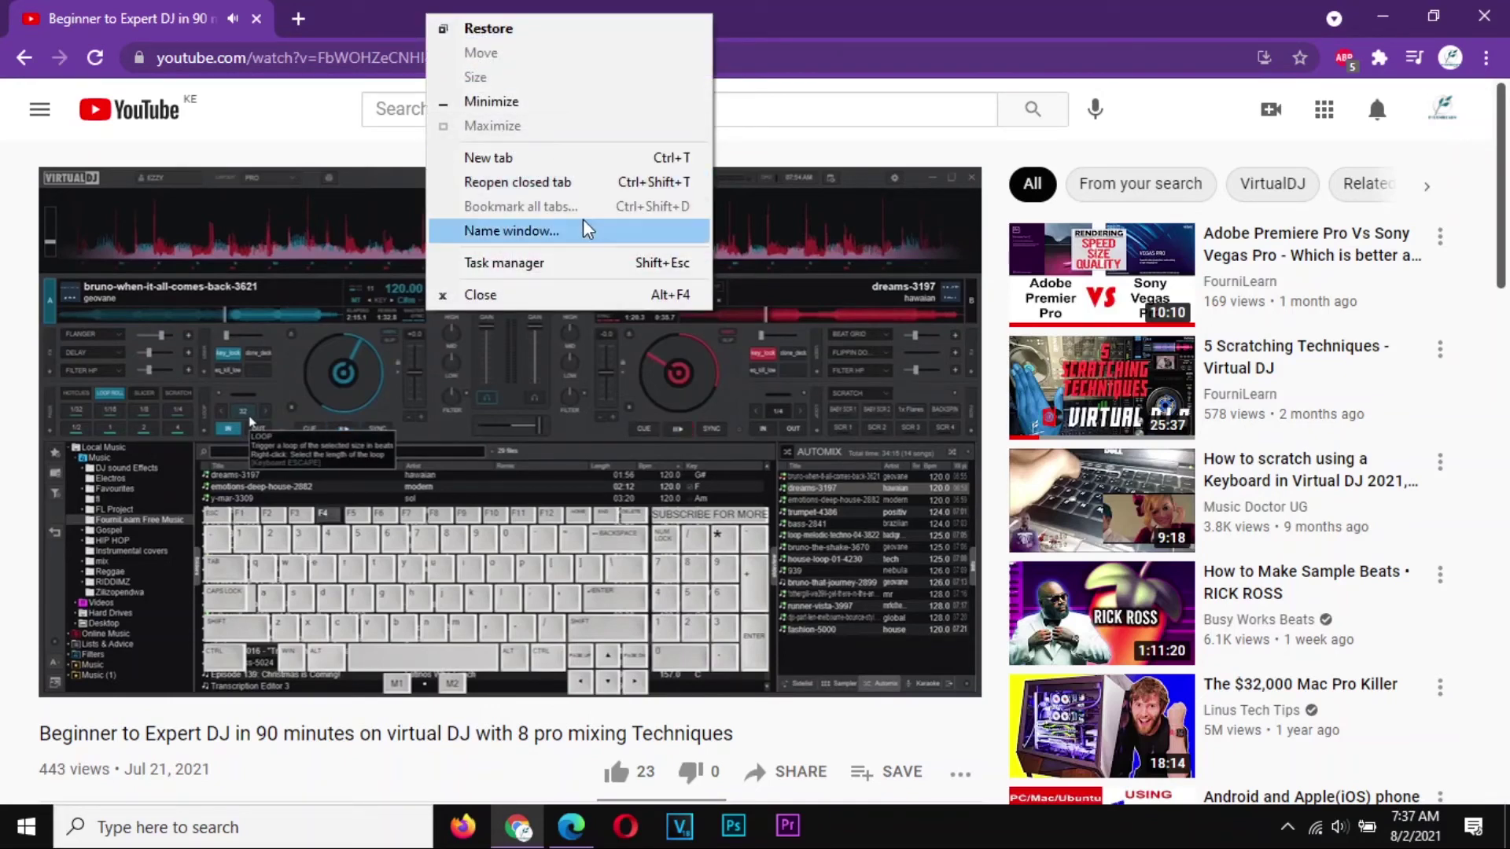
click(582, 262)
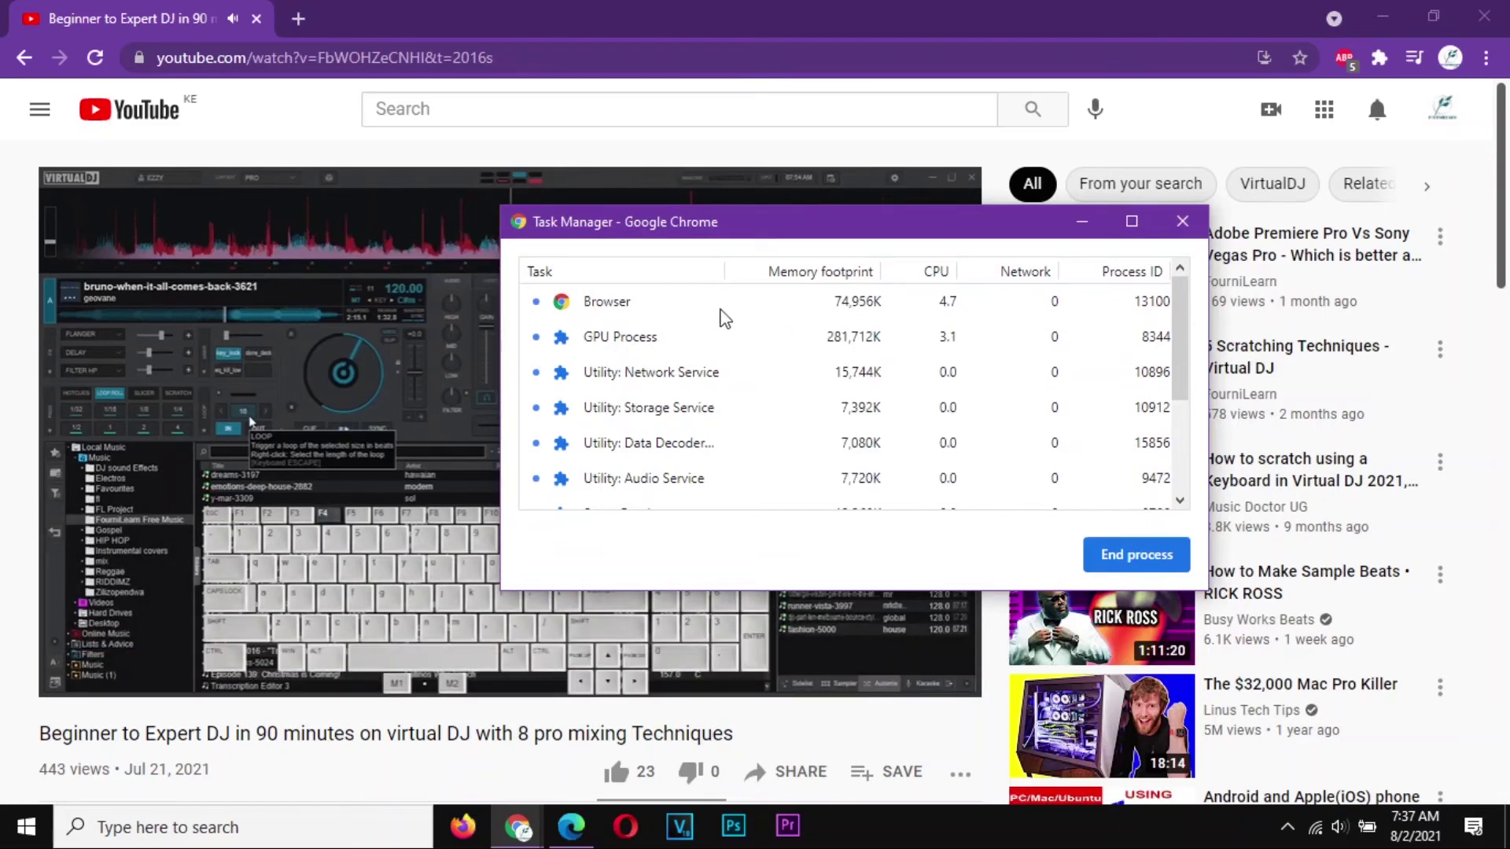
scroll(661, 436, down, 2)
click(658, 435)
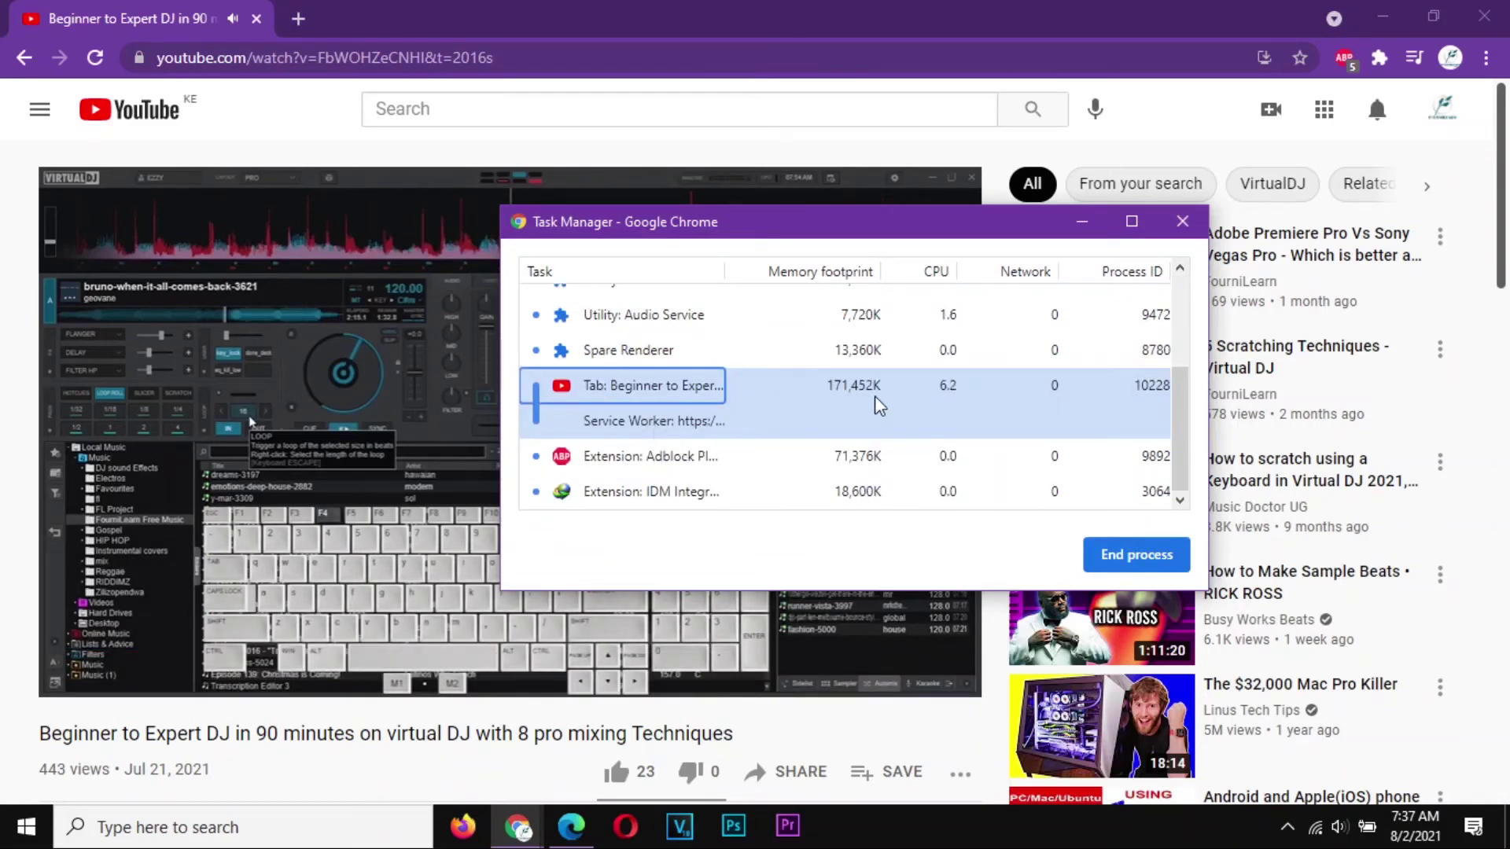
scroll(879, 403, up, 2)
scroll(879, 403, down, 2)
click(1028, 466)
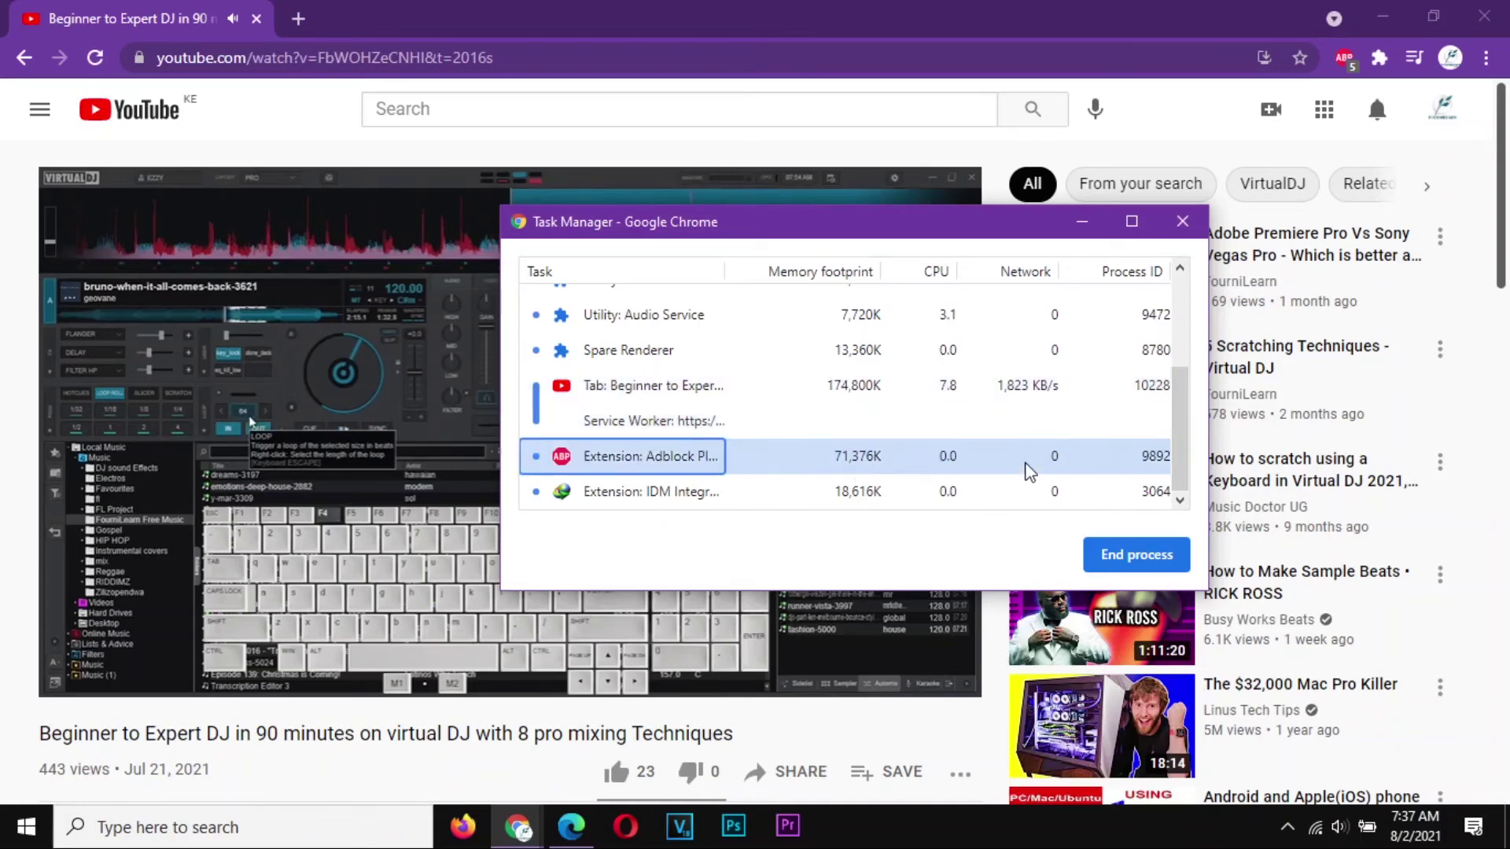
click(1182, 224)
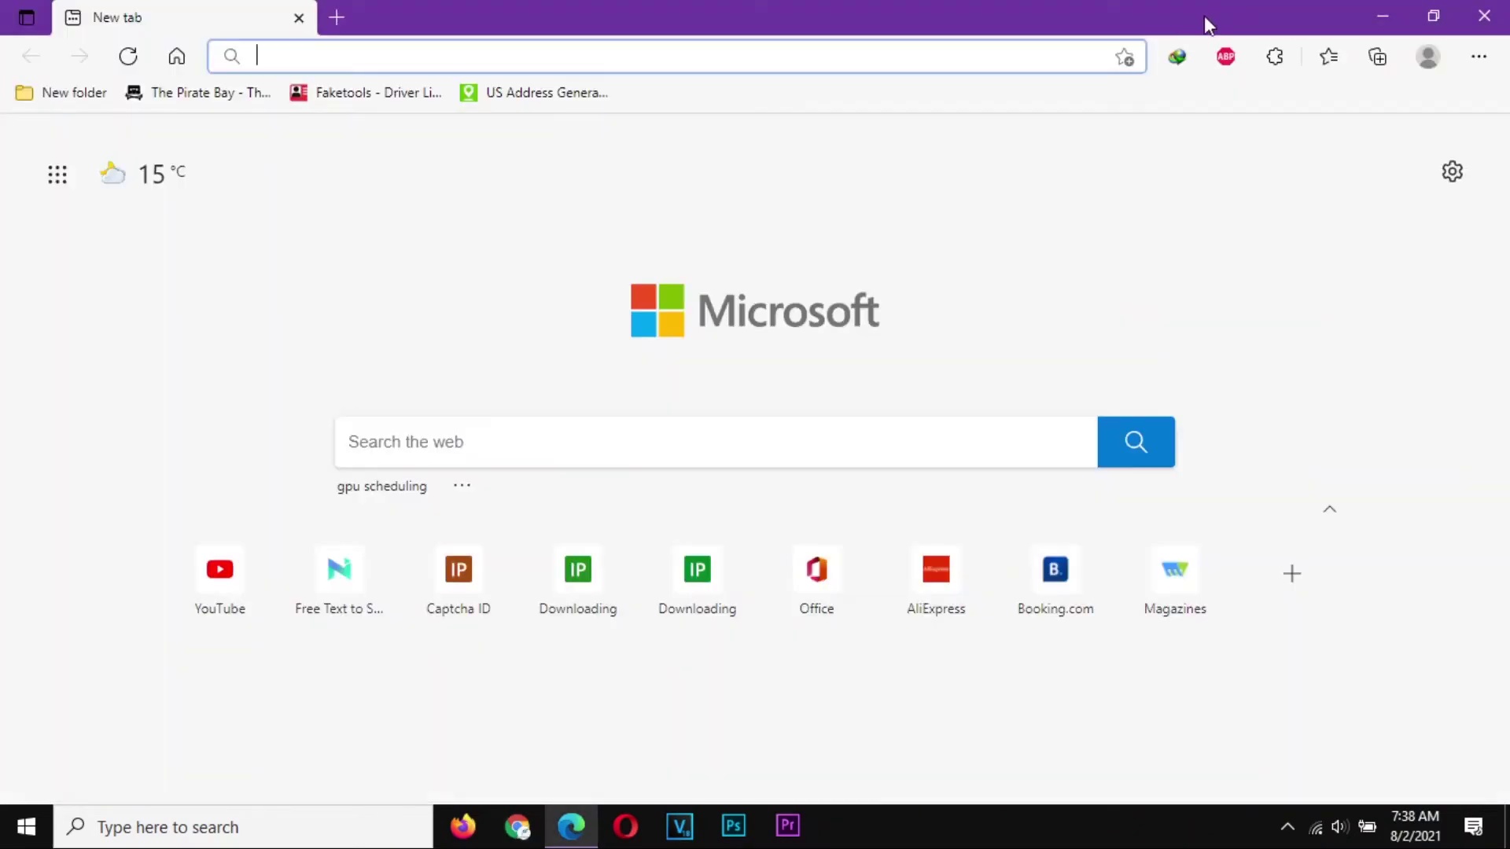
right_click(827, 17)
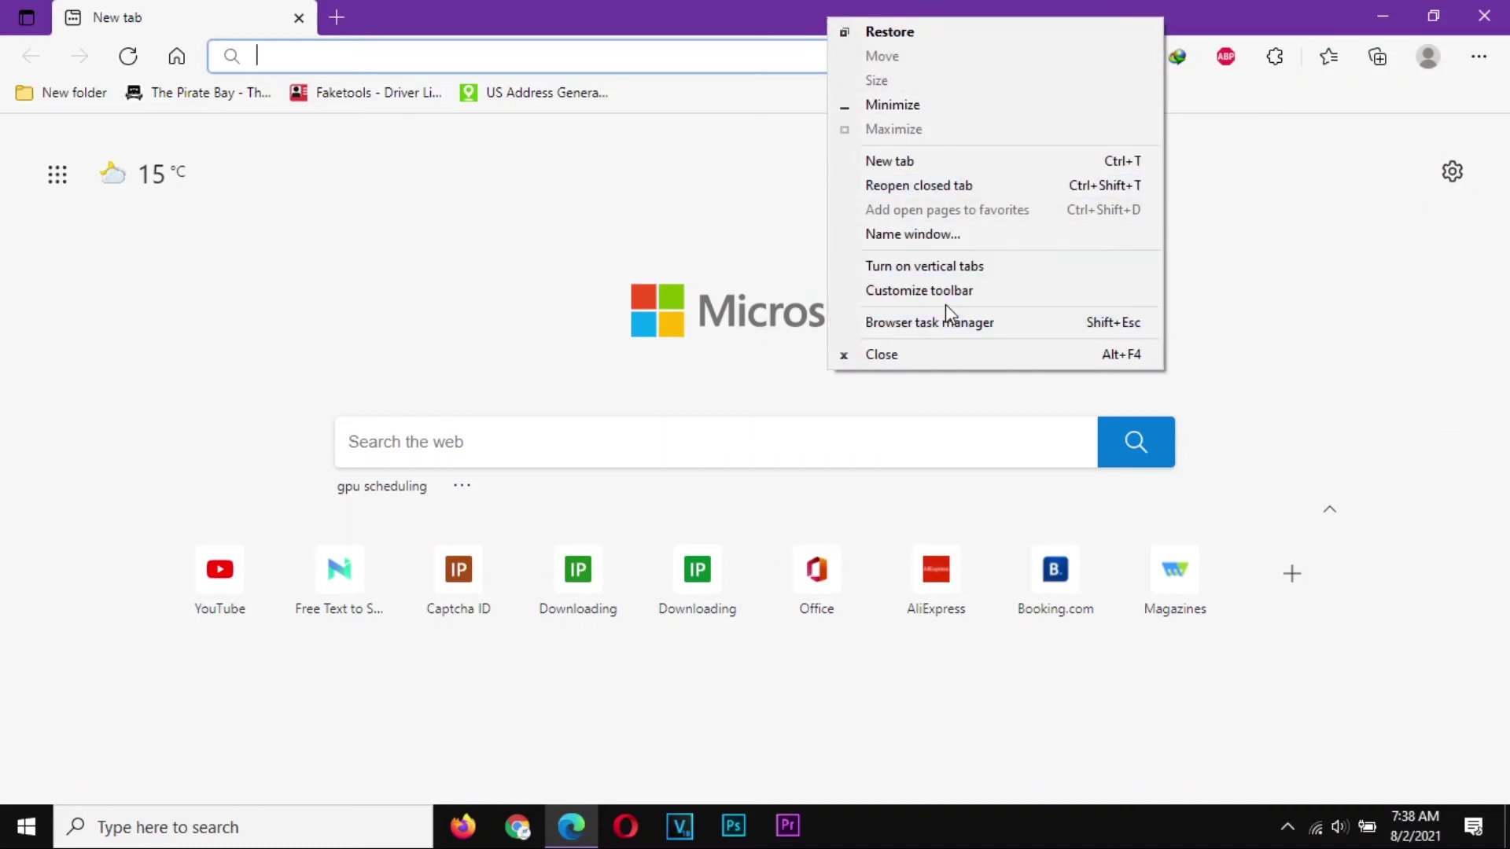
click(948, 324)
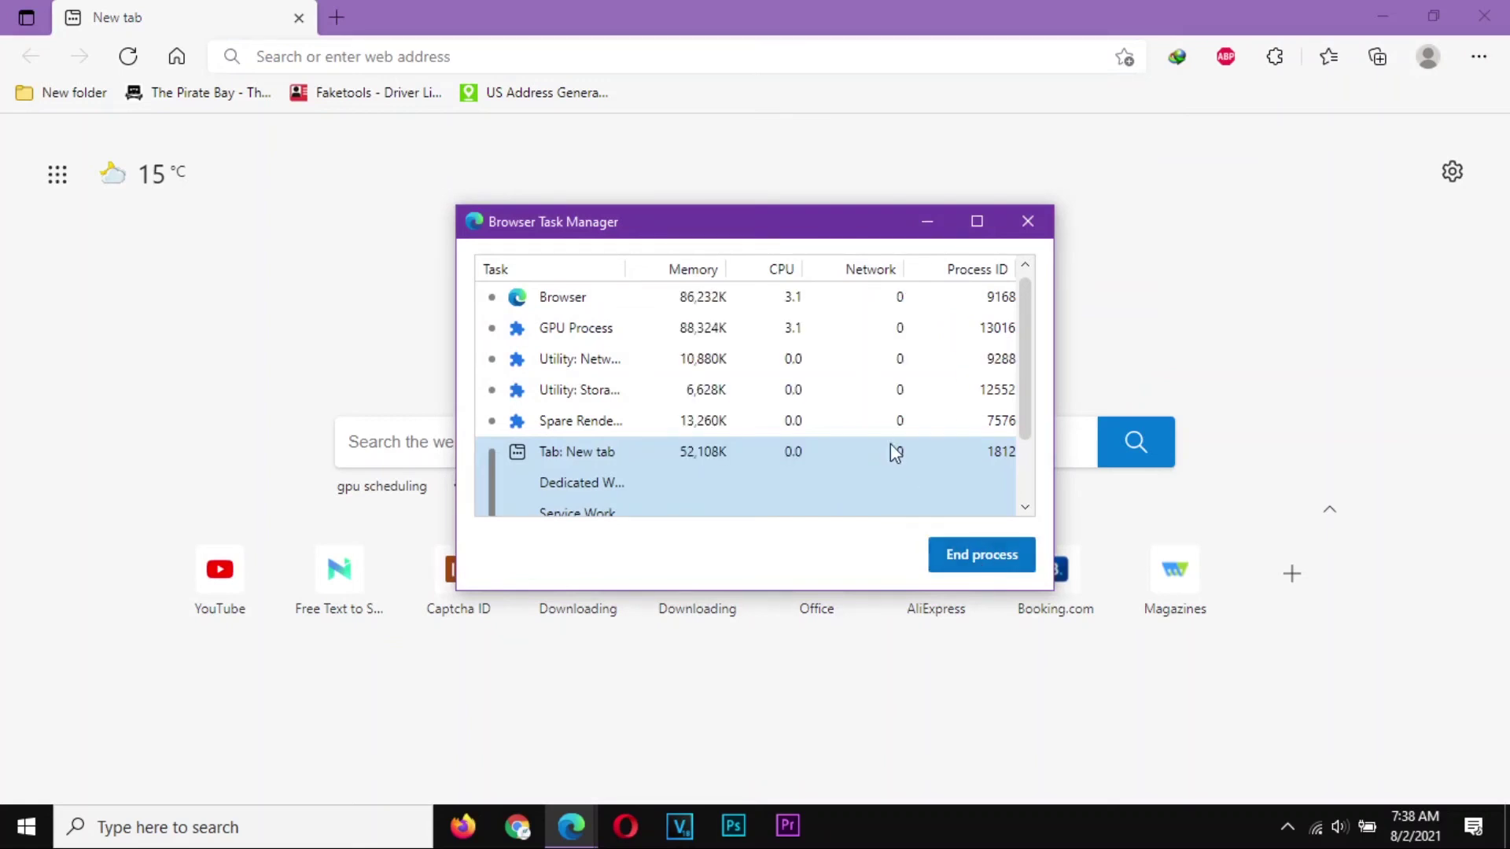
click(896, 401)
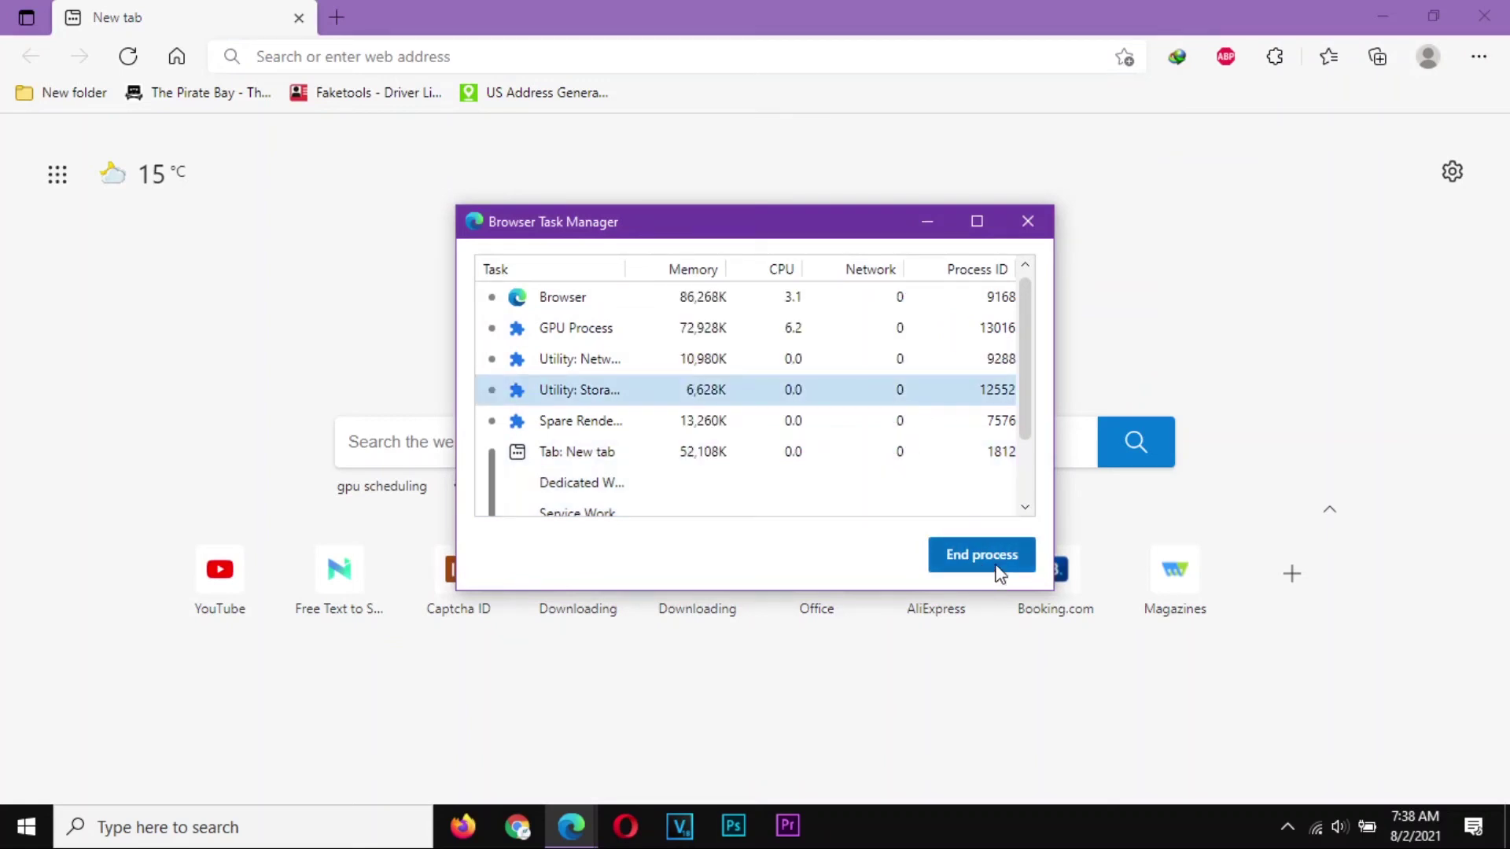
click(1036, 219)
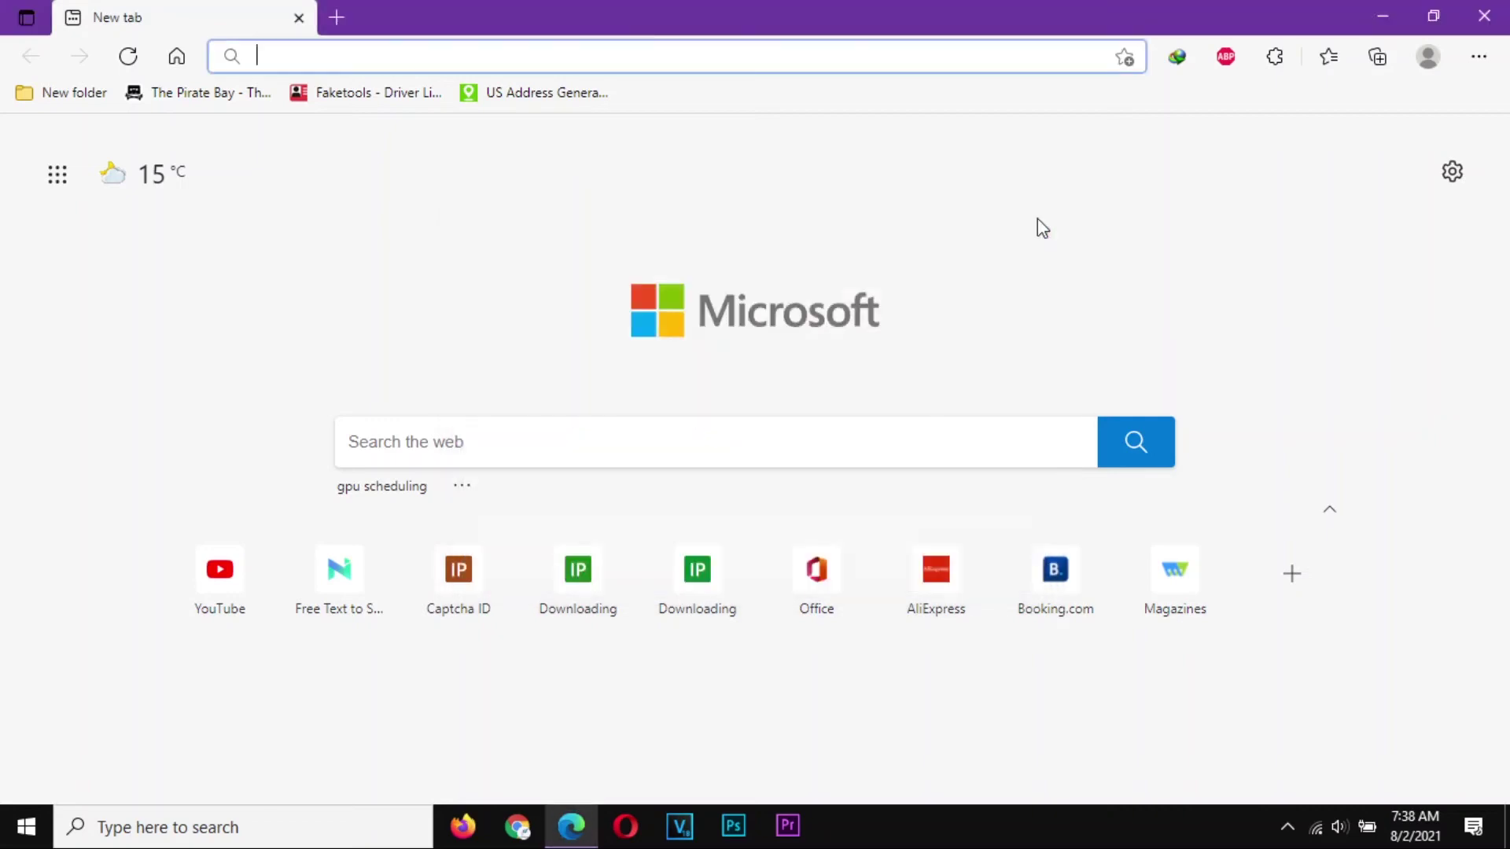
- Close the Microsoft Edge window
click(1483, 15)
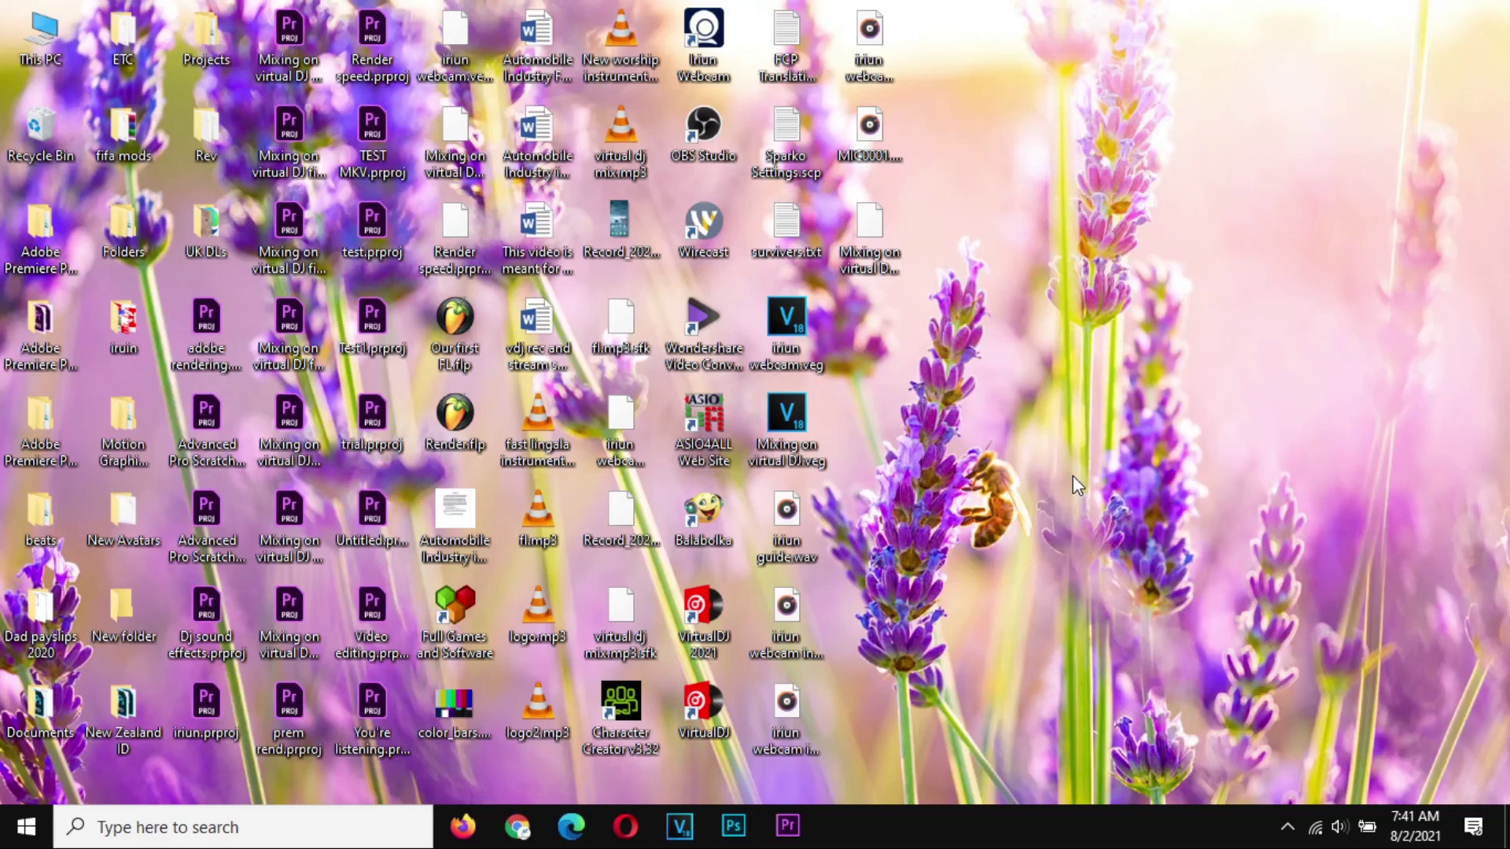
right_click(45, 44)
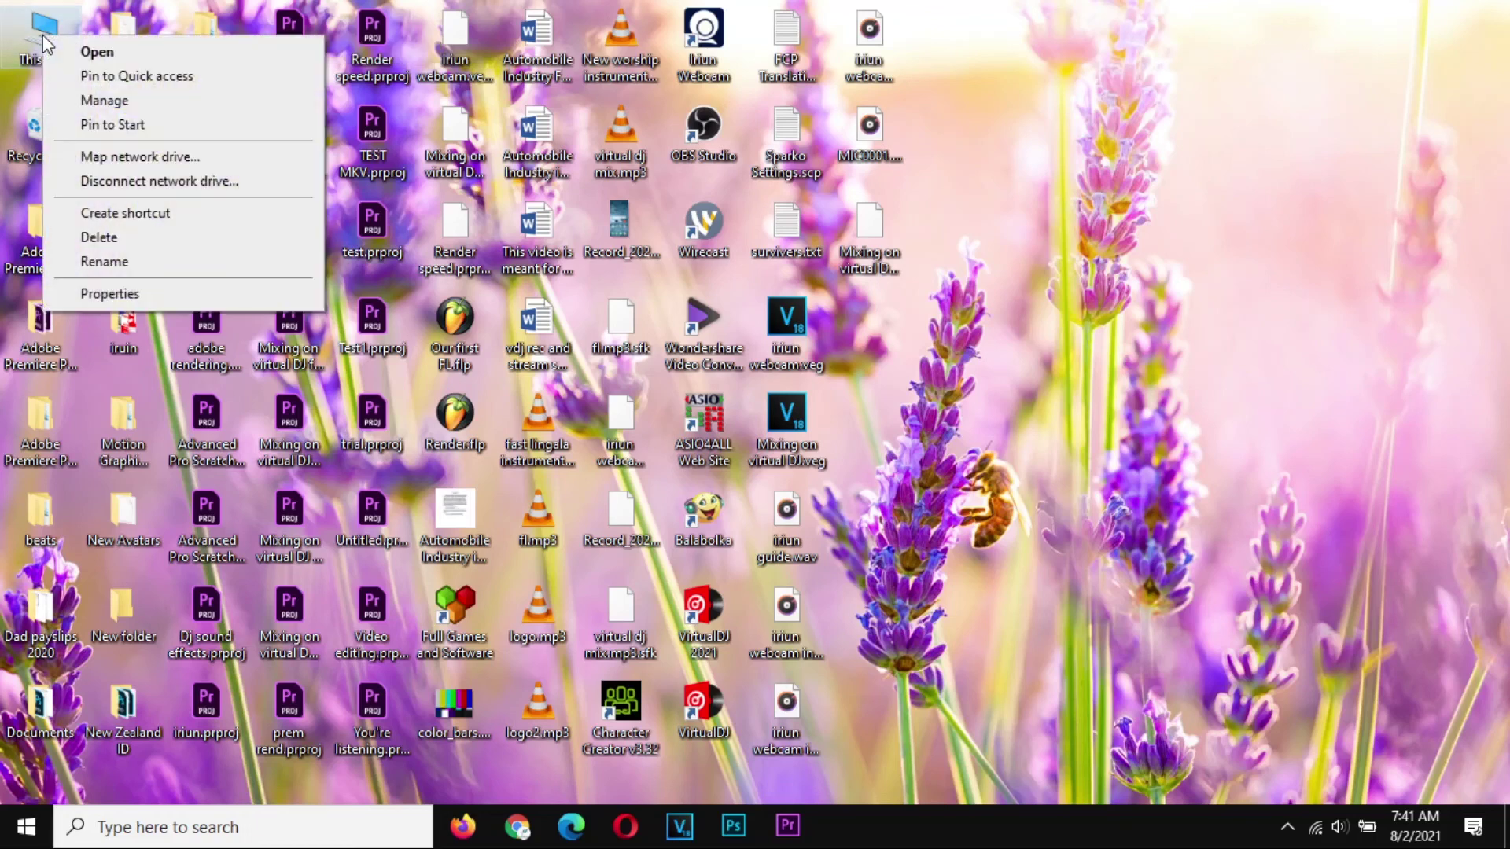
click(148, 295)
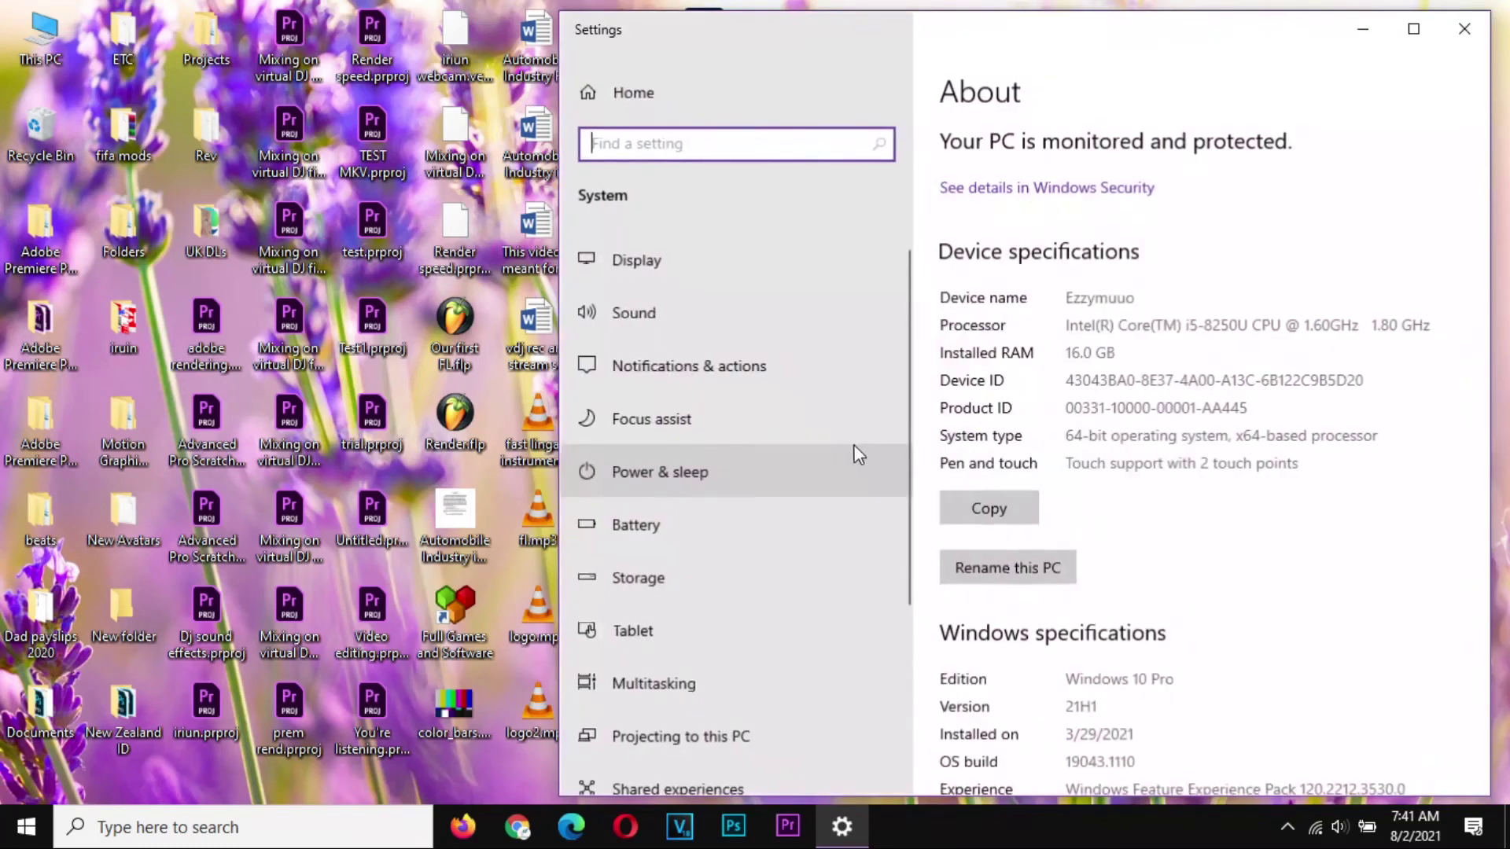
scroll(1213, 624, down, 3)
scroll(1212, 614, down, 2)
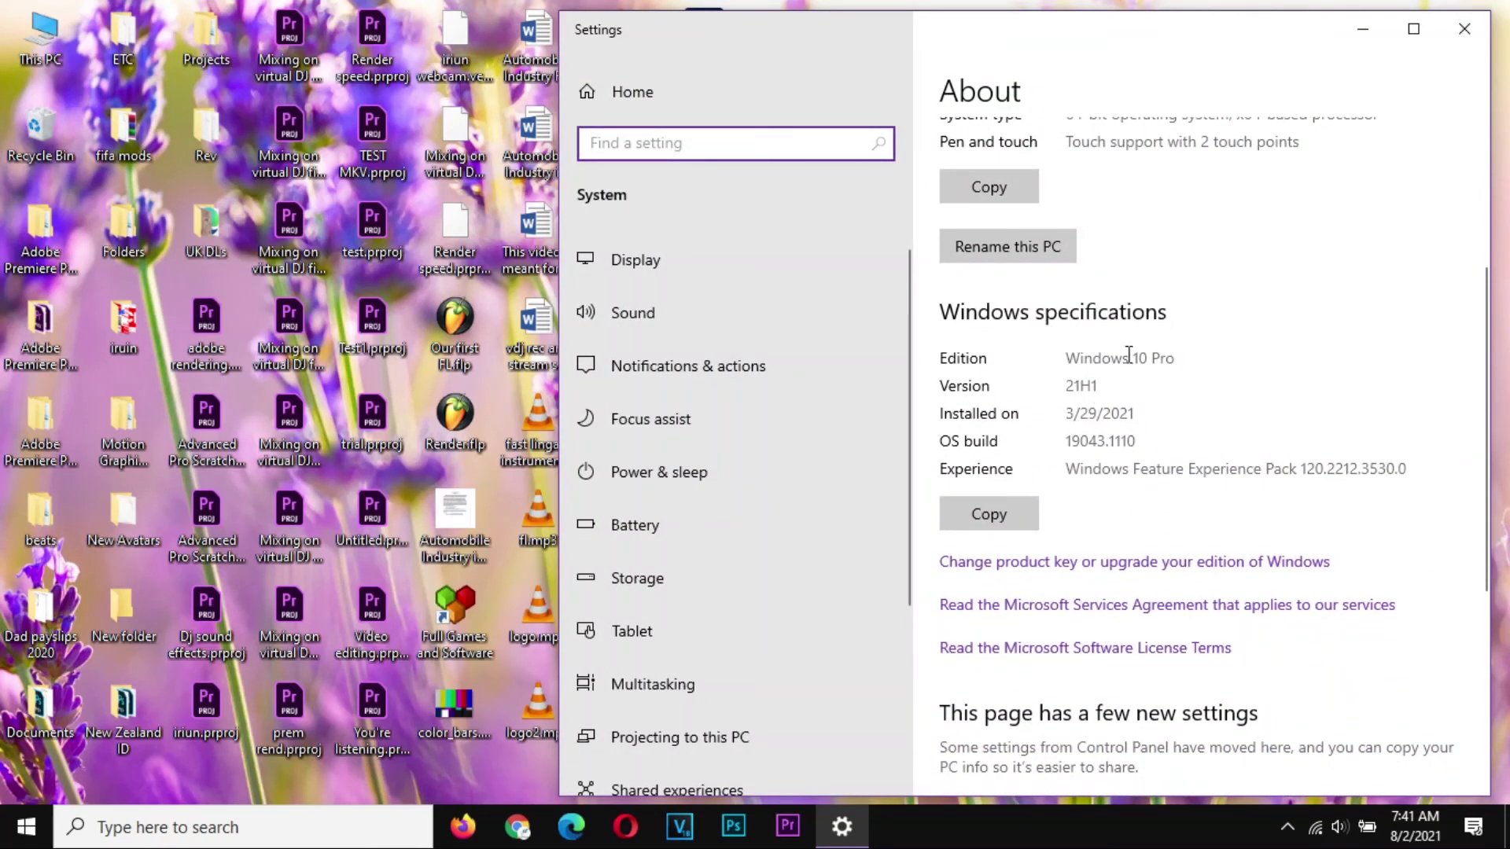
click(1165, 378)
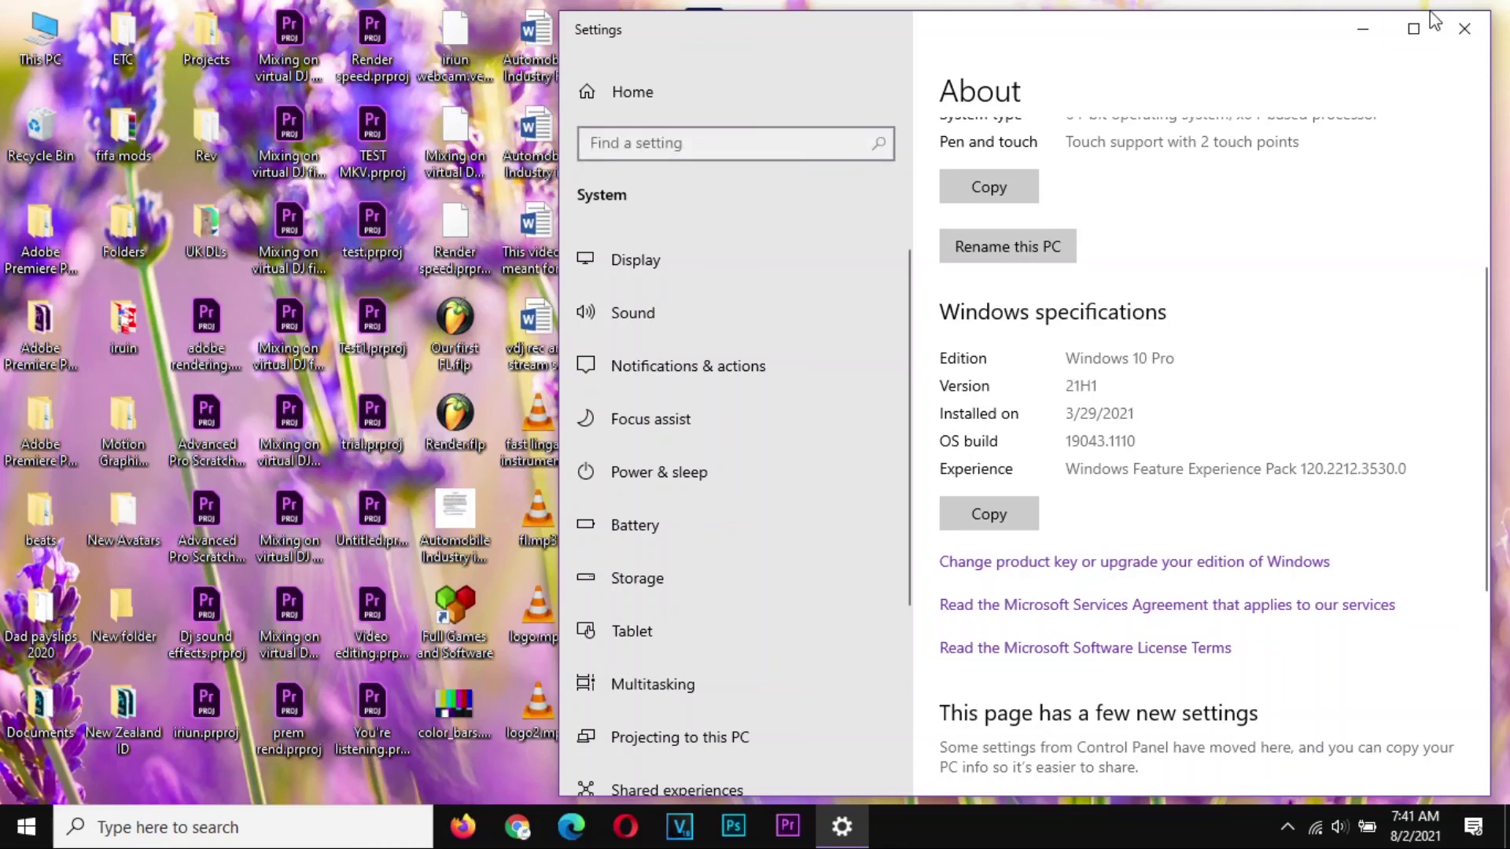
click(1454, 30)
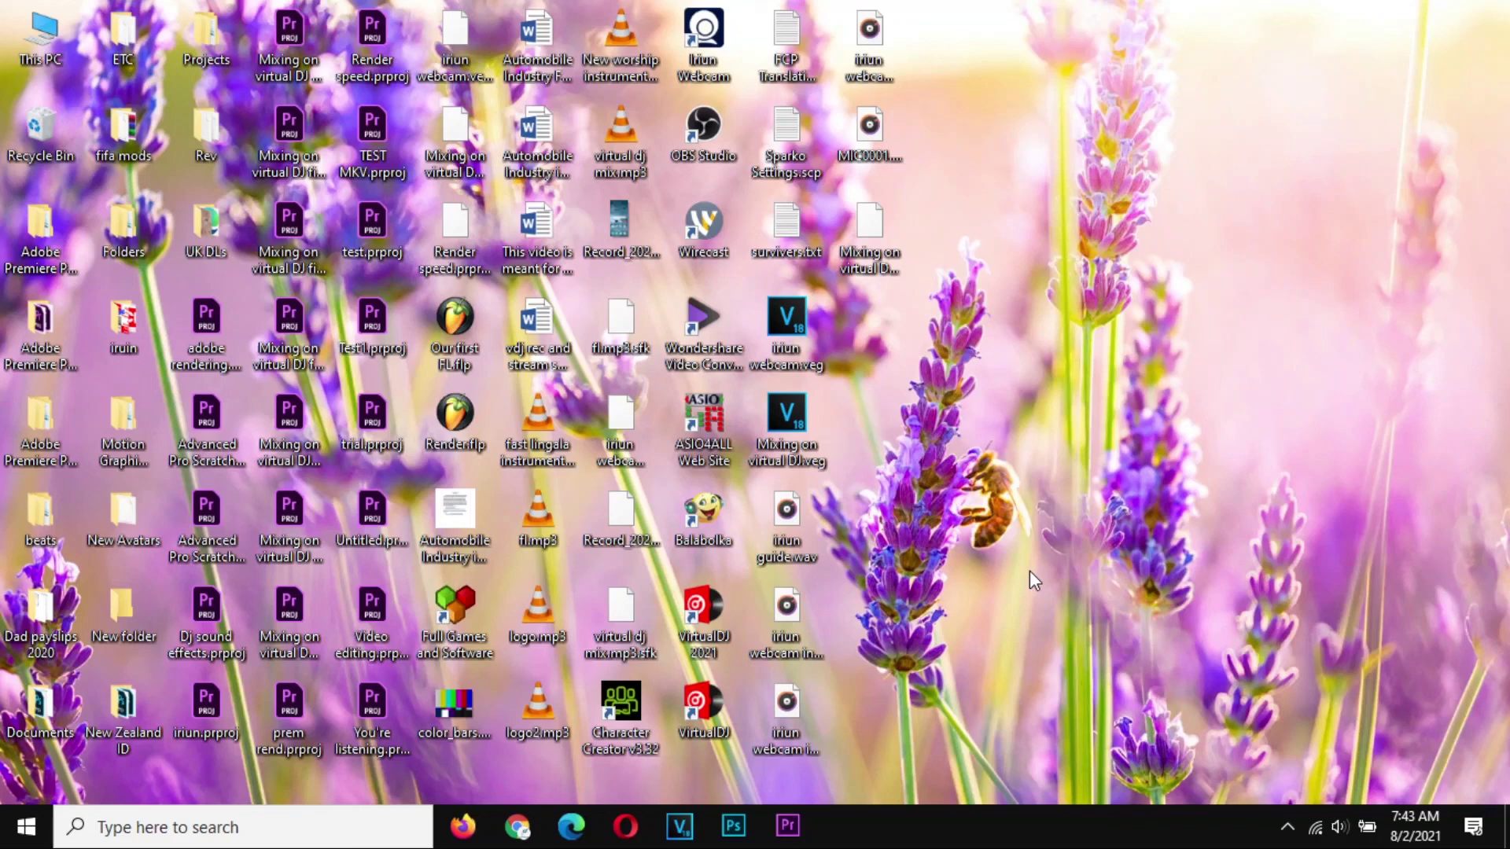
- Search 'group' in Windows search and open Edit group policy
click(155, 841)
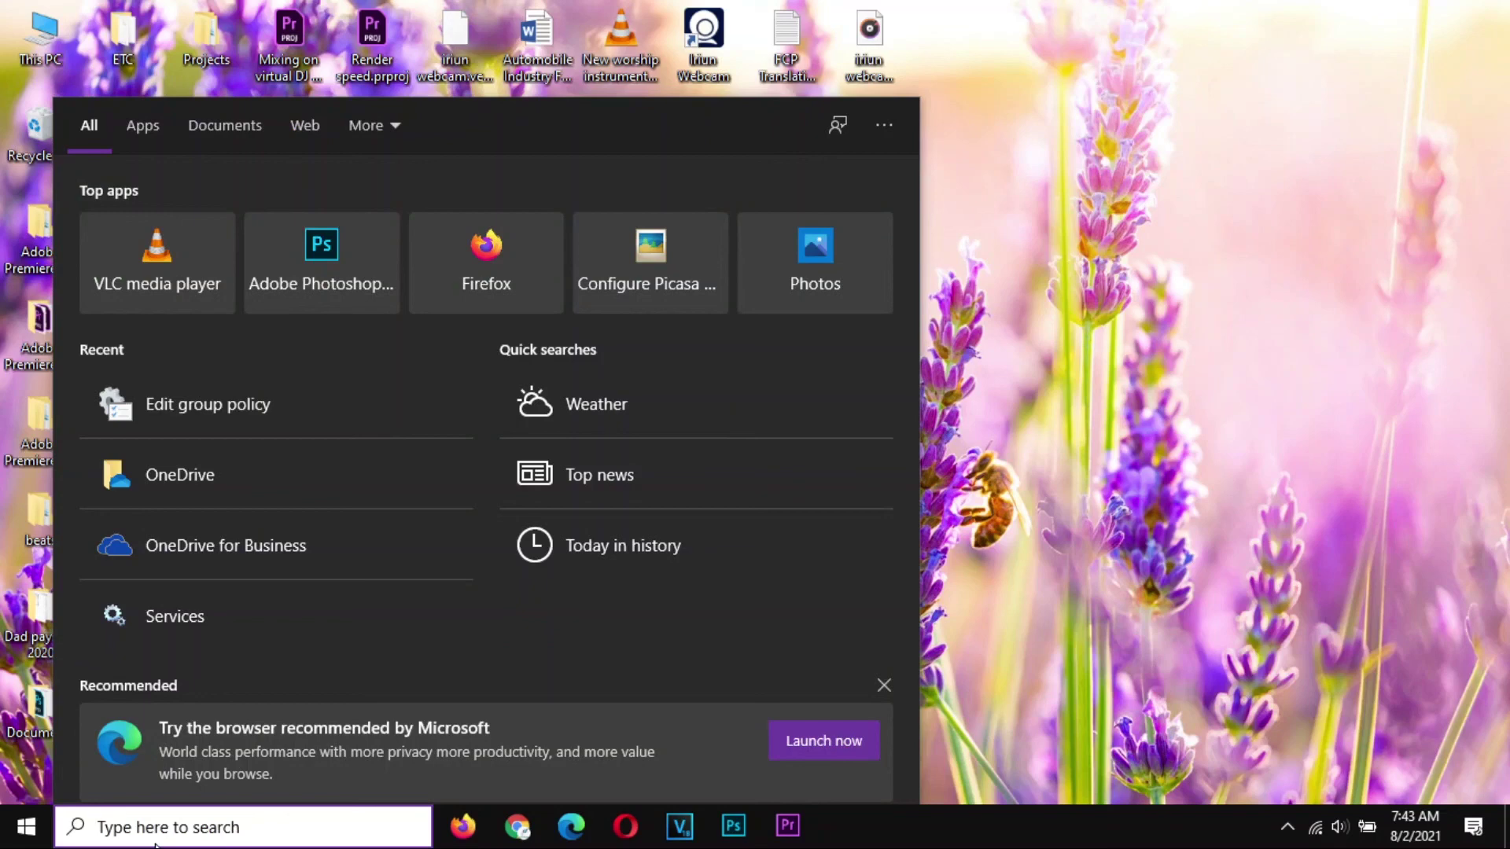
text(grop)
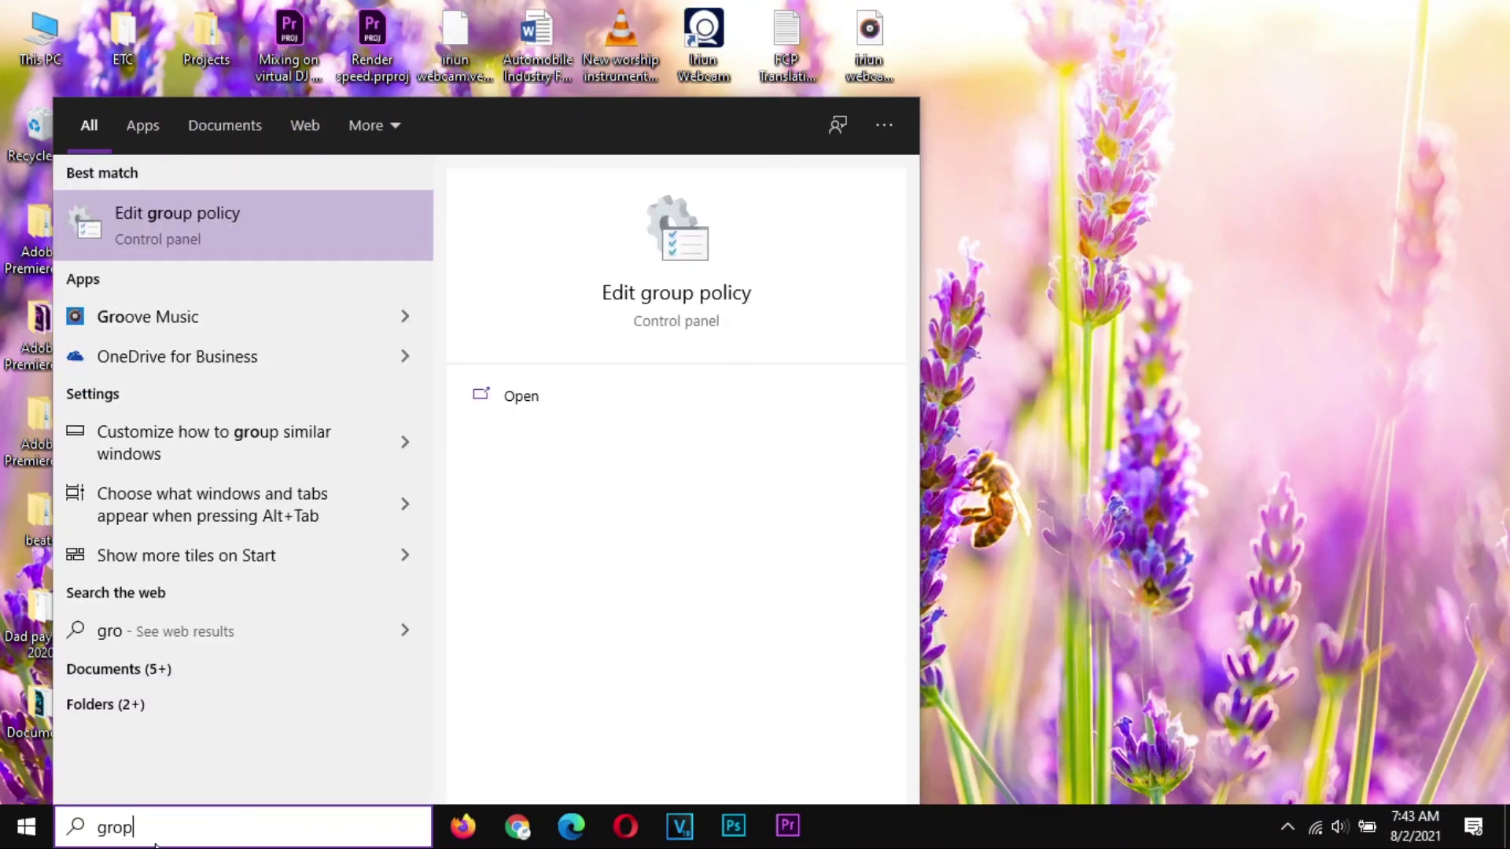
key(BackSpace)
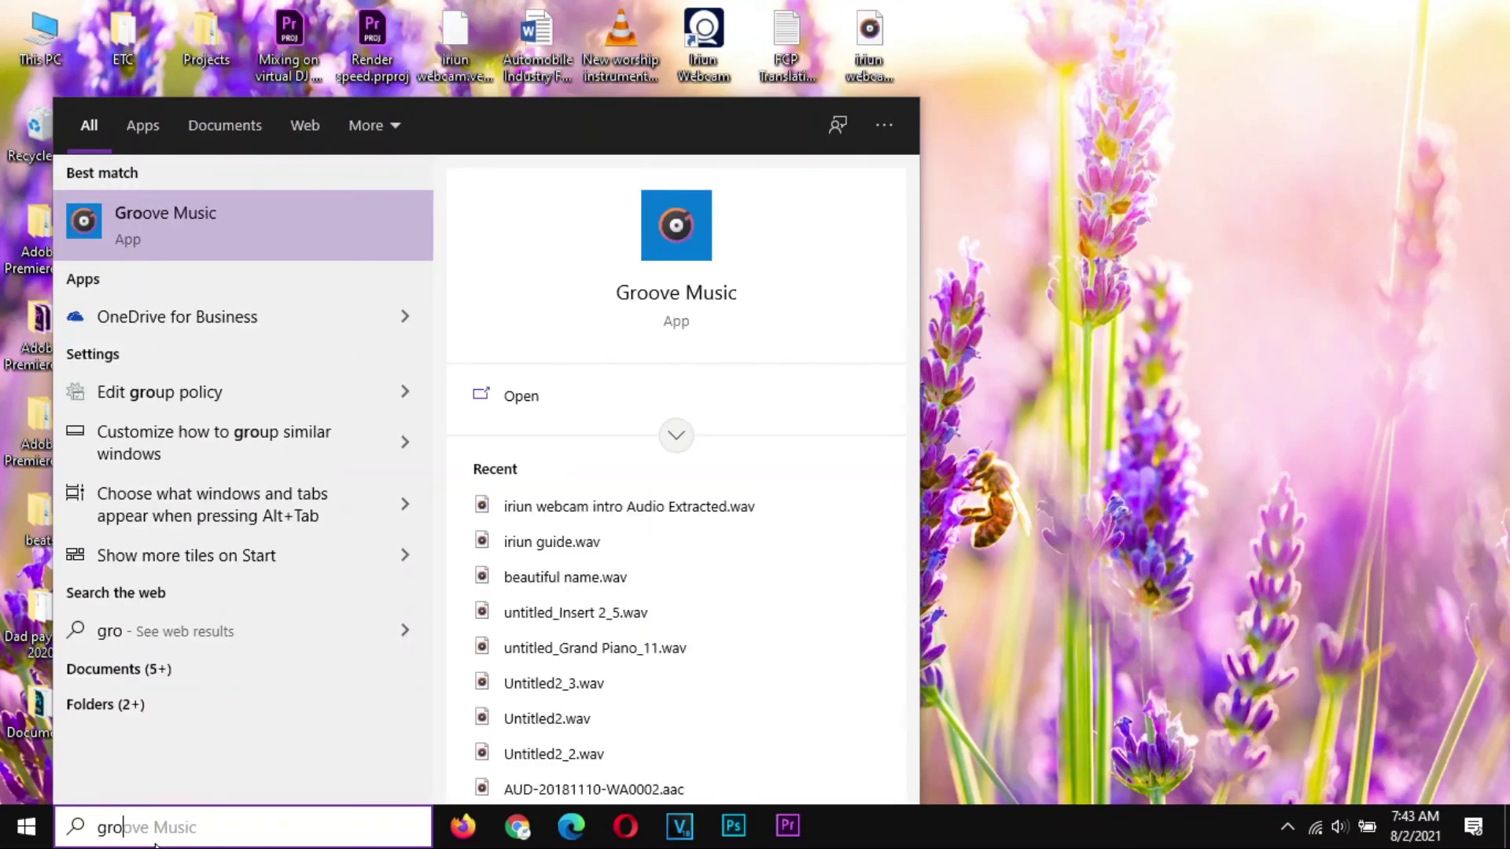
text(u)
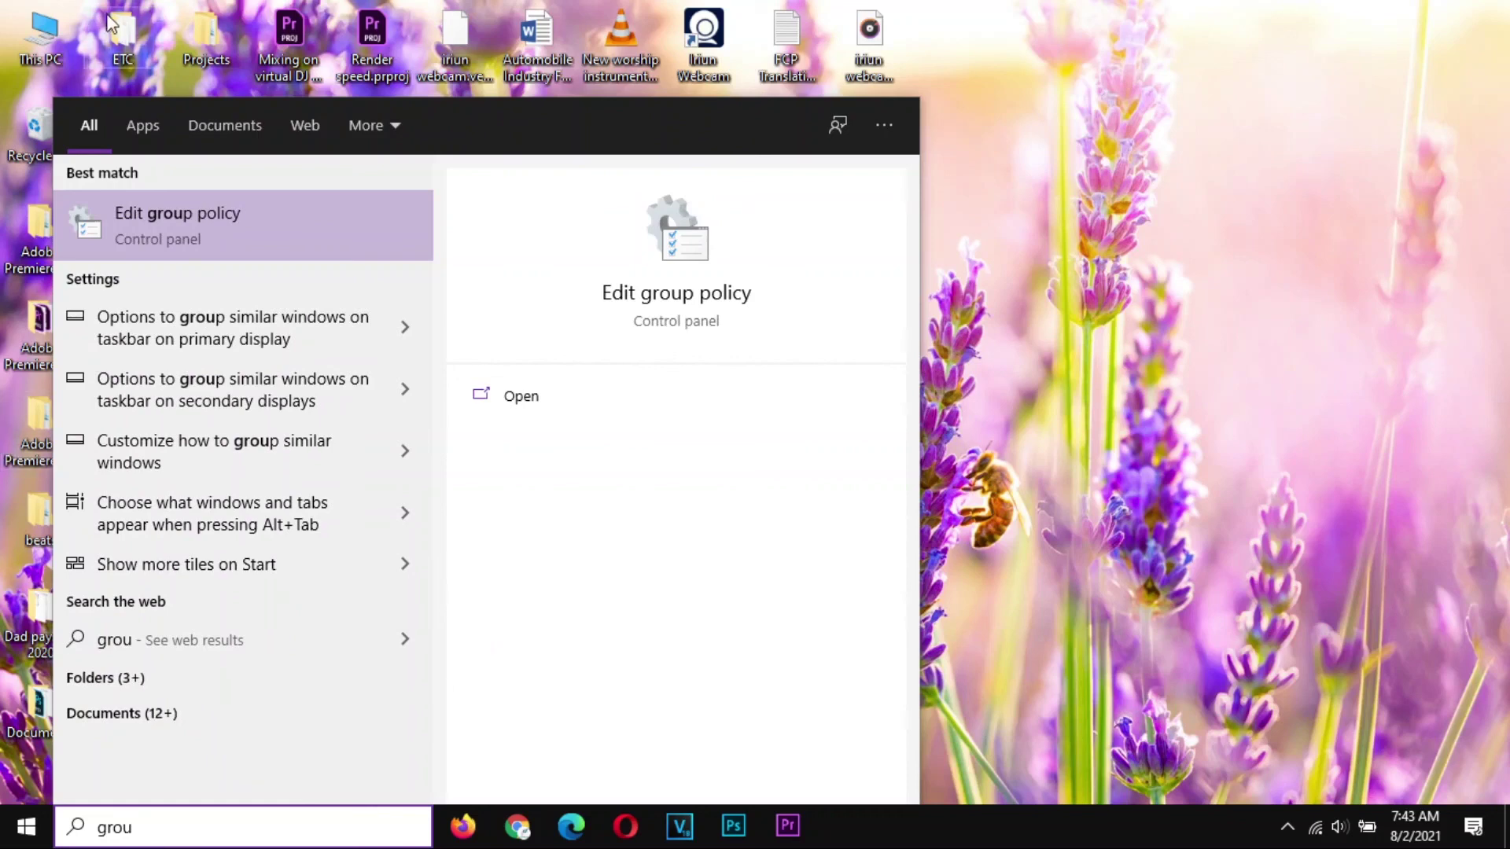
click(167, 222)
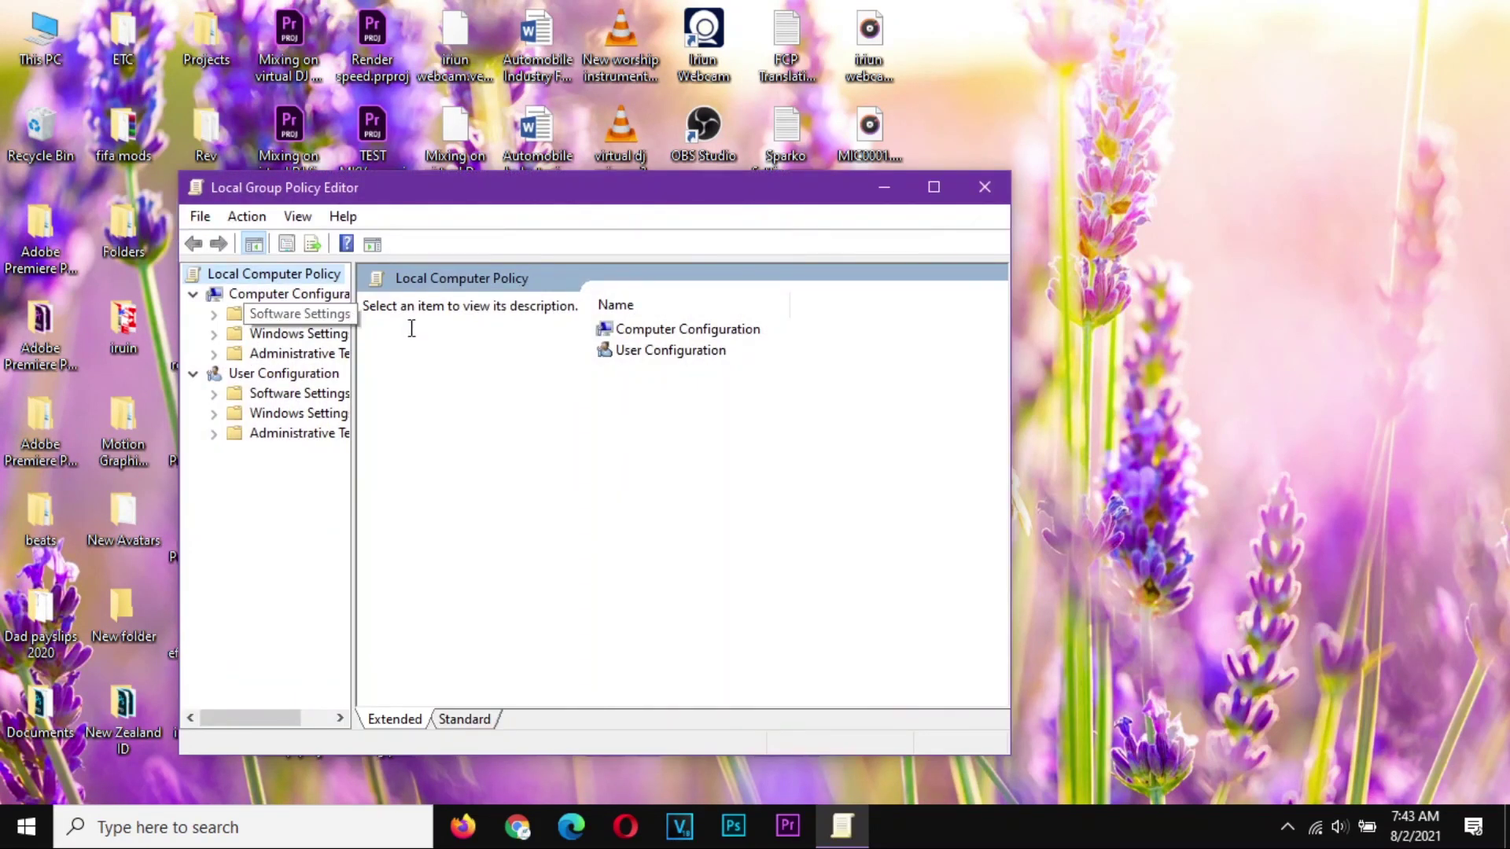
- Go to Computer Configuration > Administrative Templates > Network > QoS Packet Scheduler and select Limit reservable bandwidth
click(321, 295)
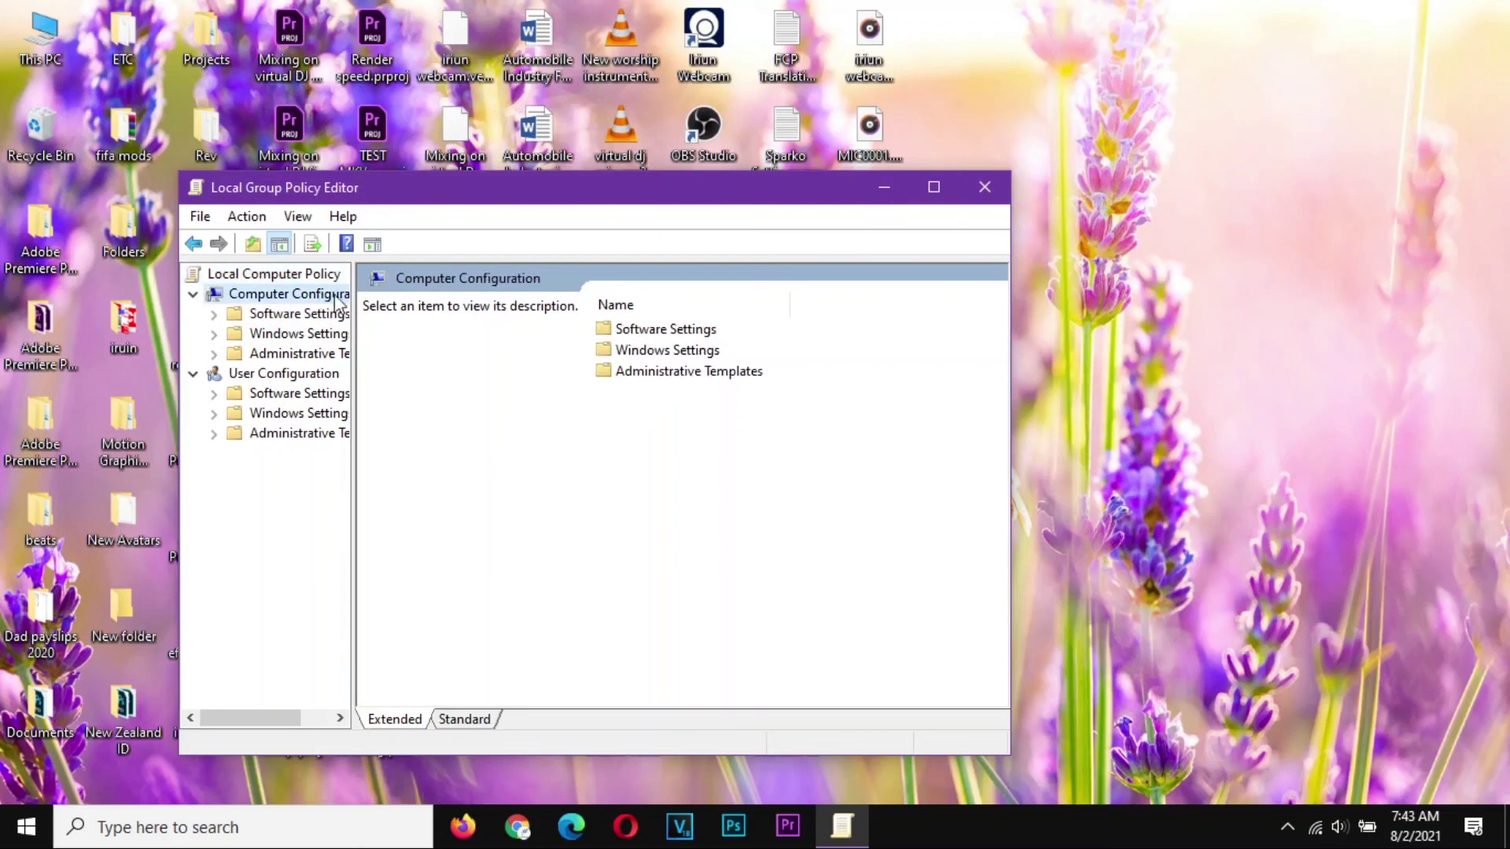
double_click(691, 373)
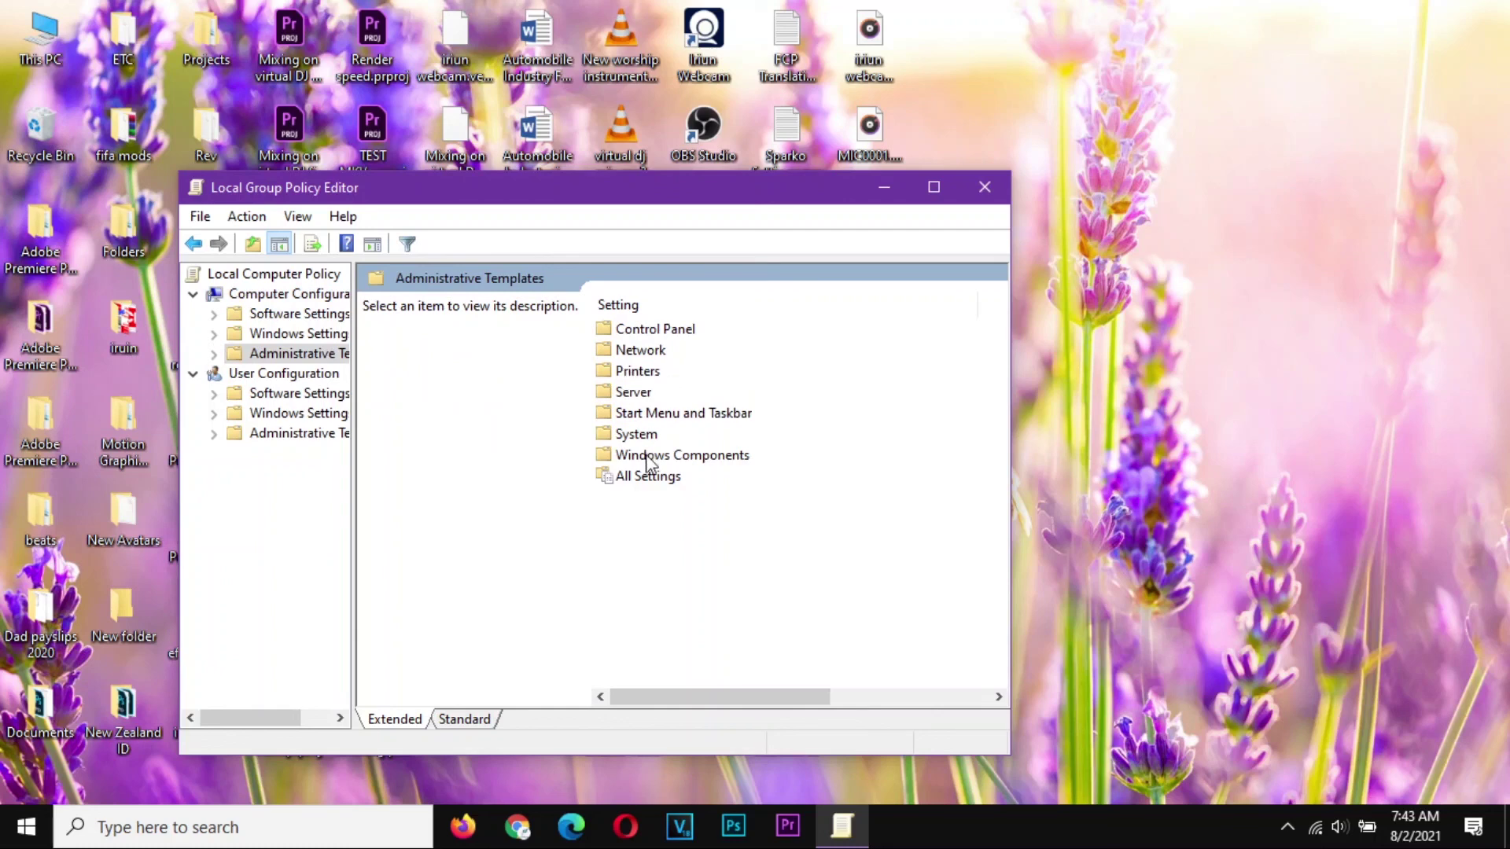
double_click(643, 351)
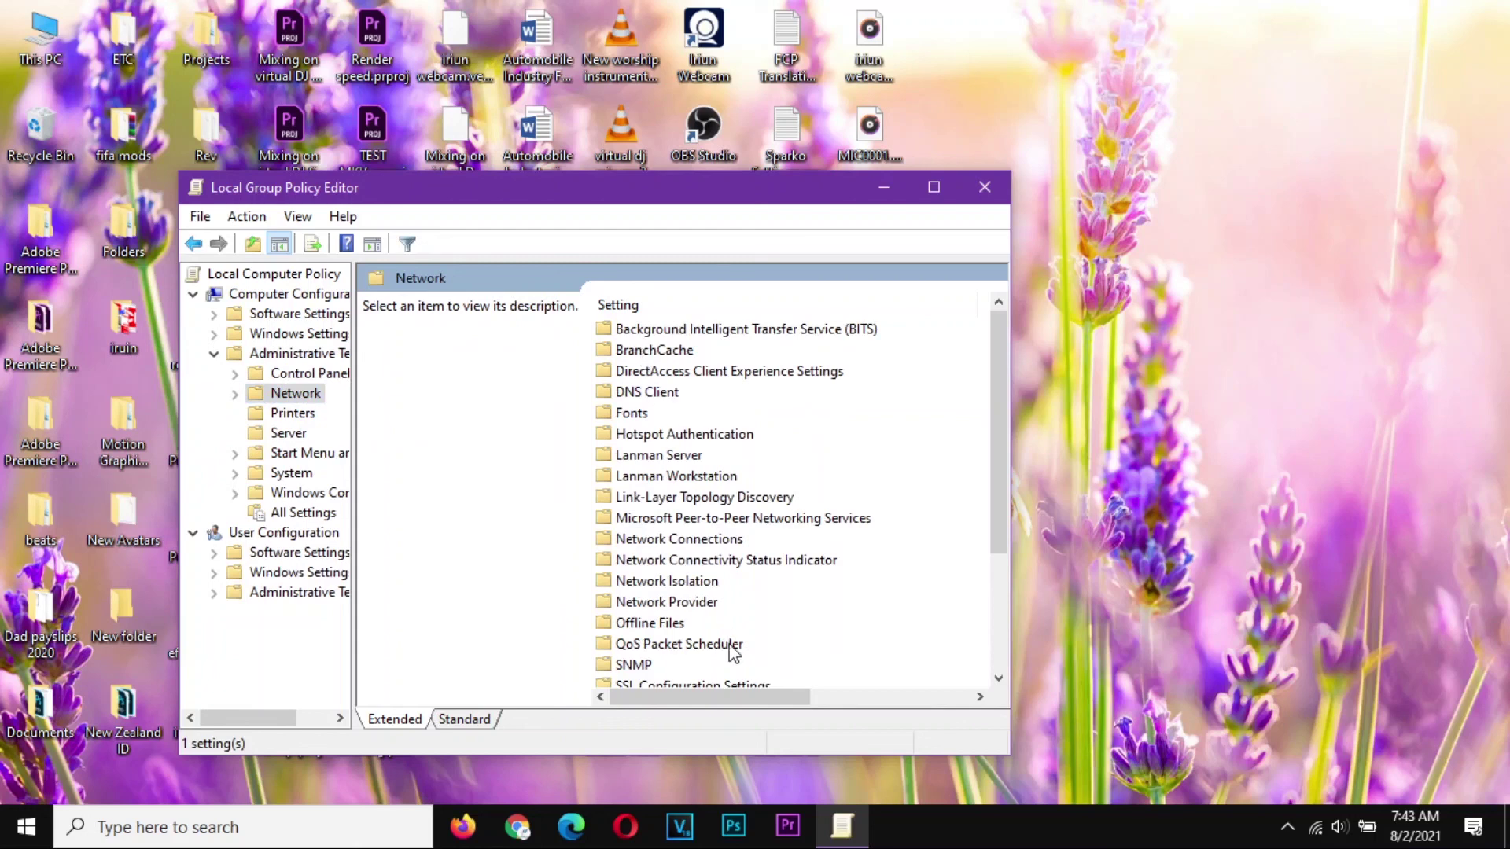
click(702, 644)
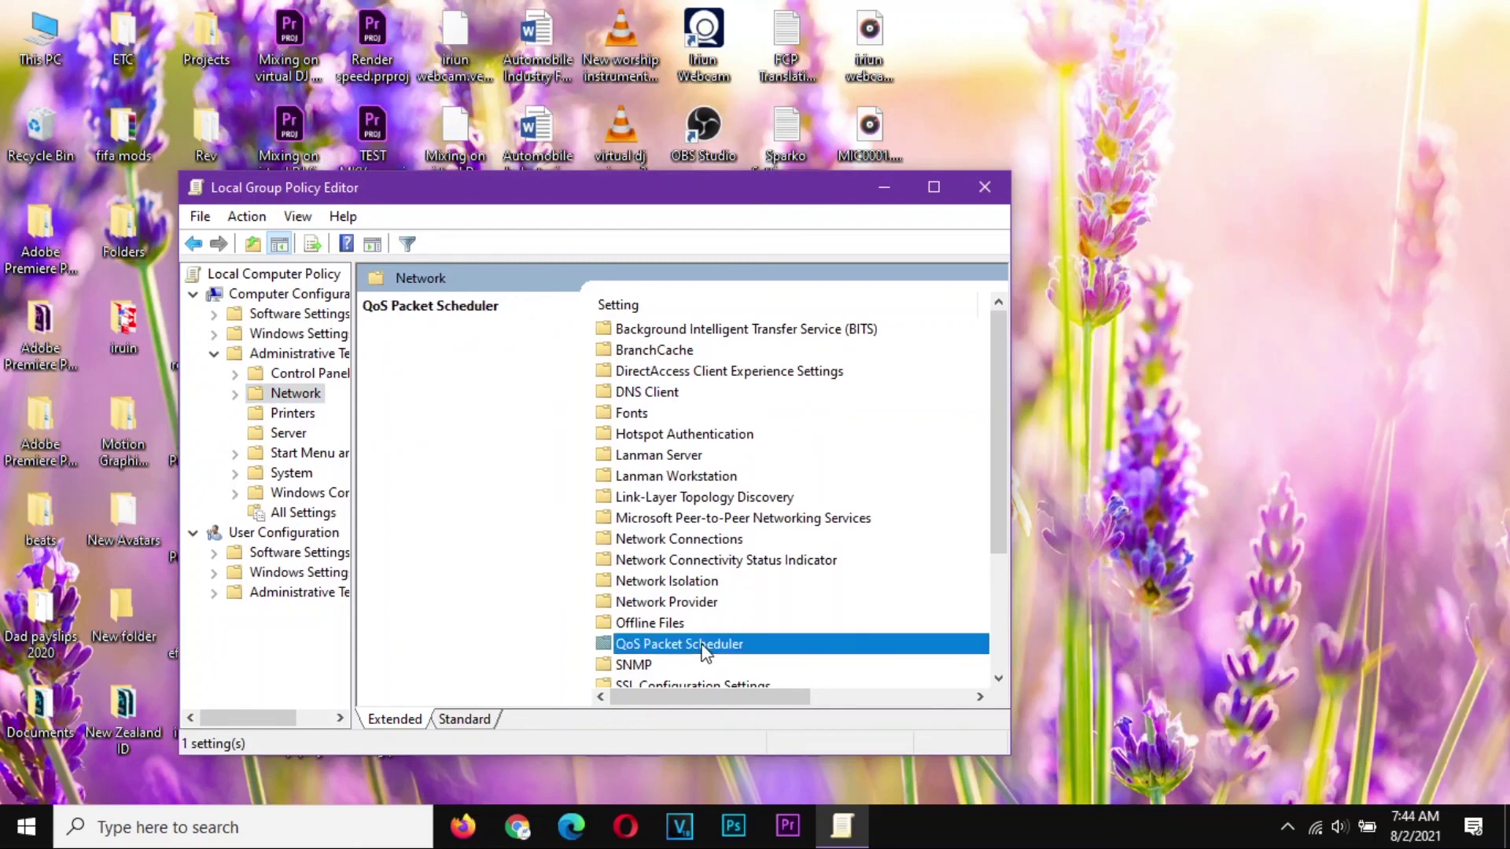
double_click(704, 645)
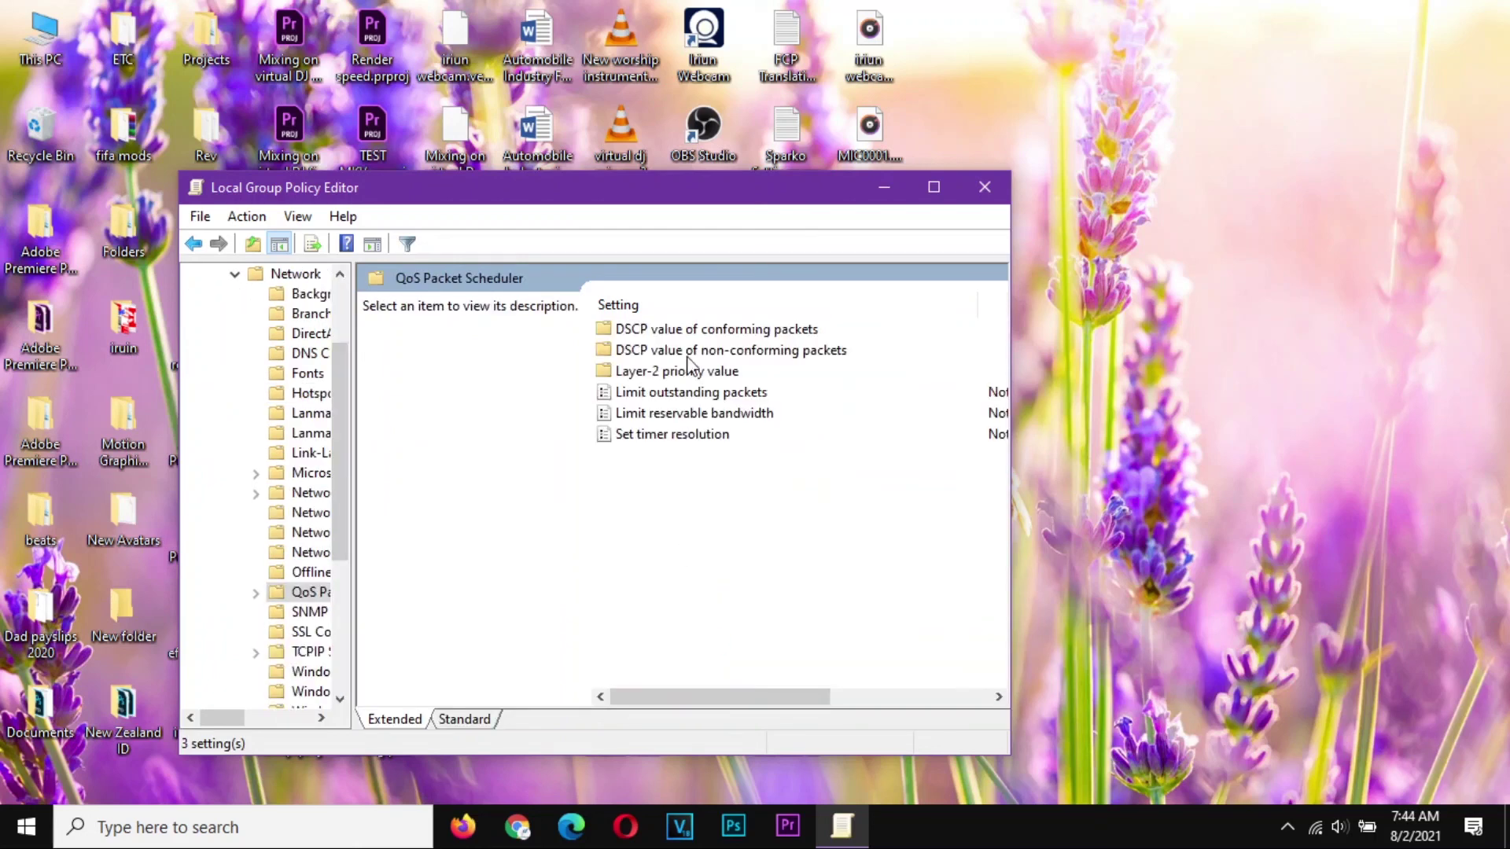
click(661, 415)
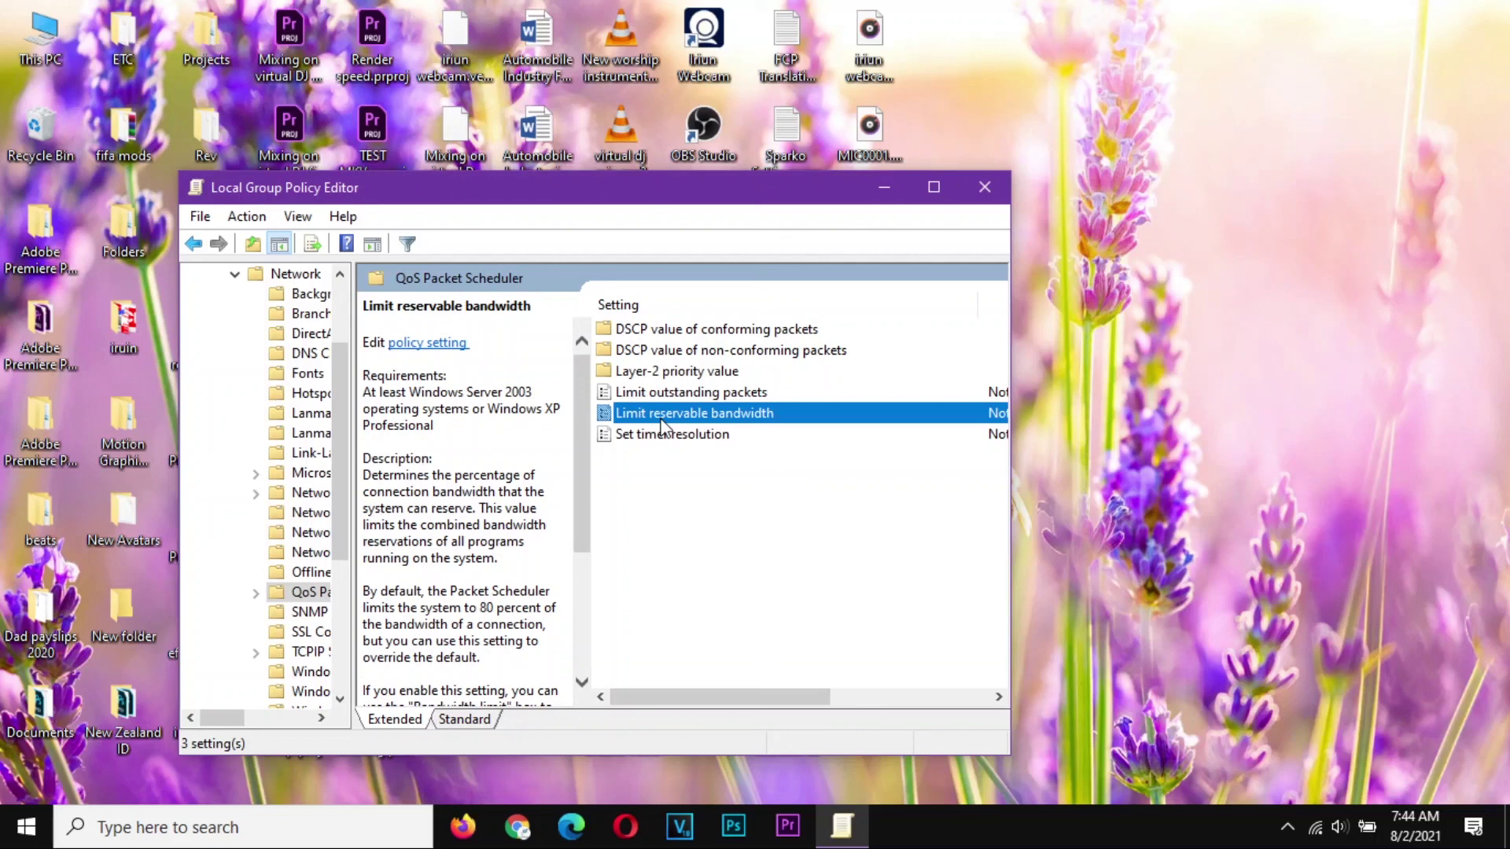
- Set Limit reservable bandwidth to Enabled with a 0% bandwidth limit, then apply and confirm
double_click(661, 421)
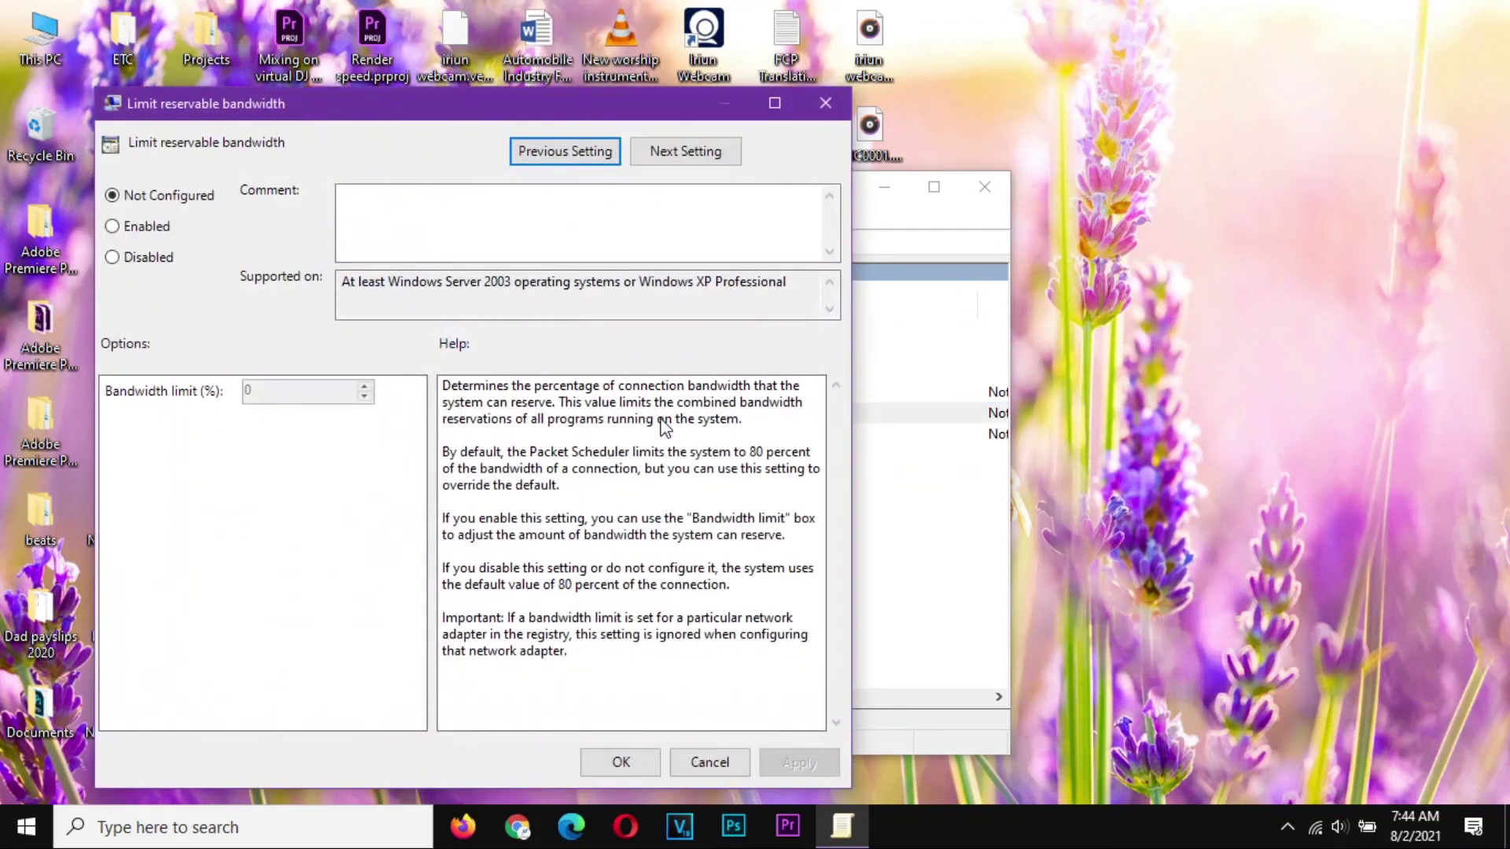
drag(347, 115, 647, 83)
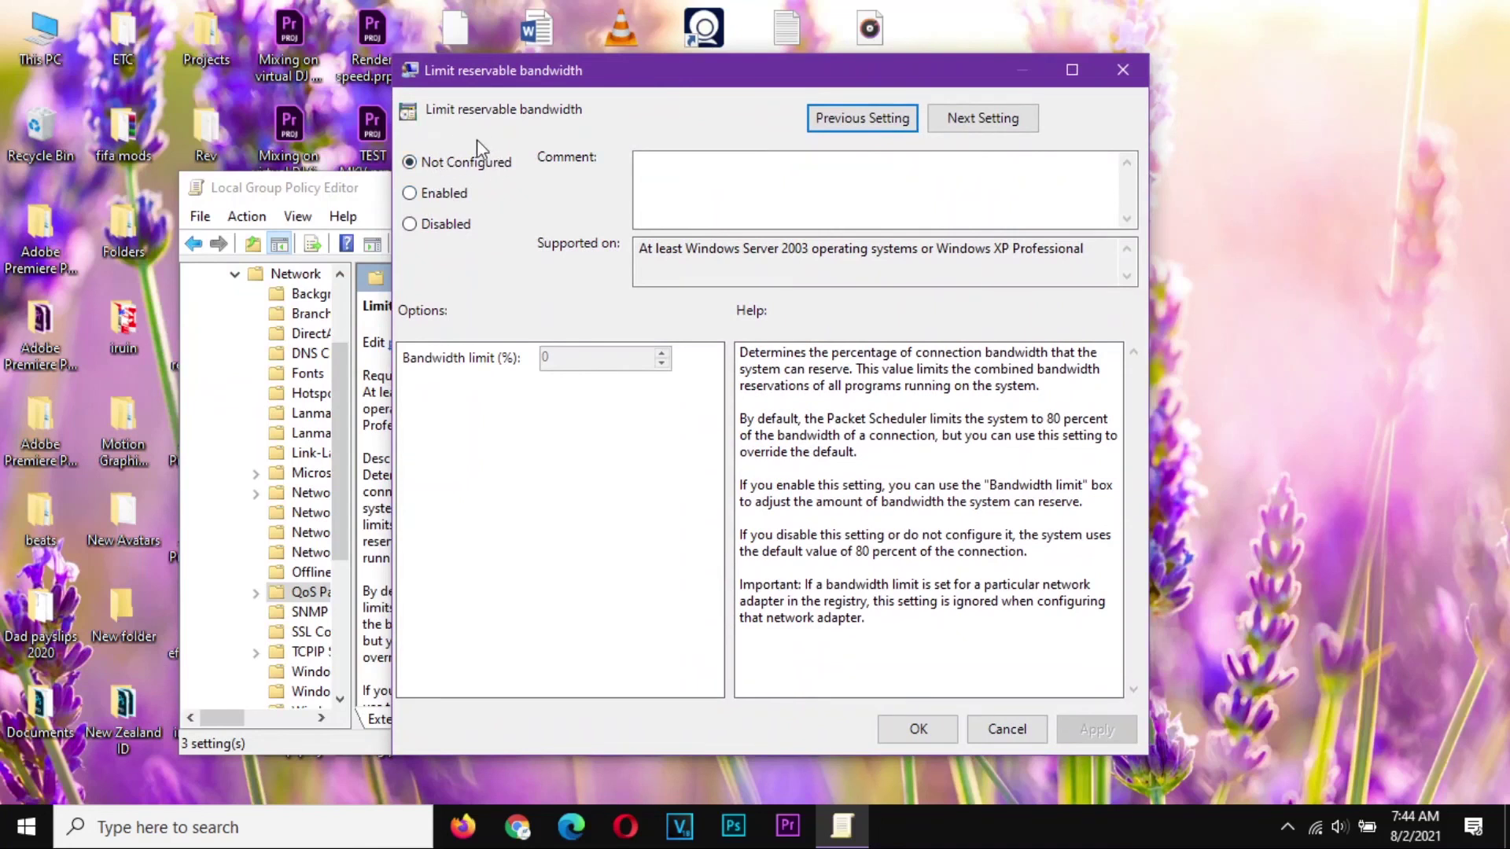
click(442, 197)
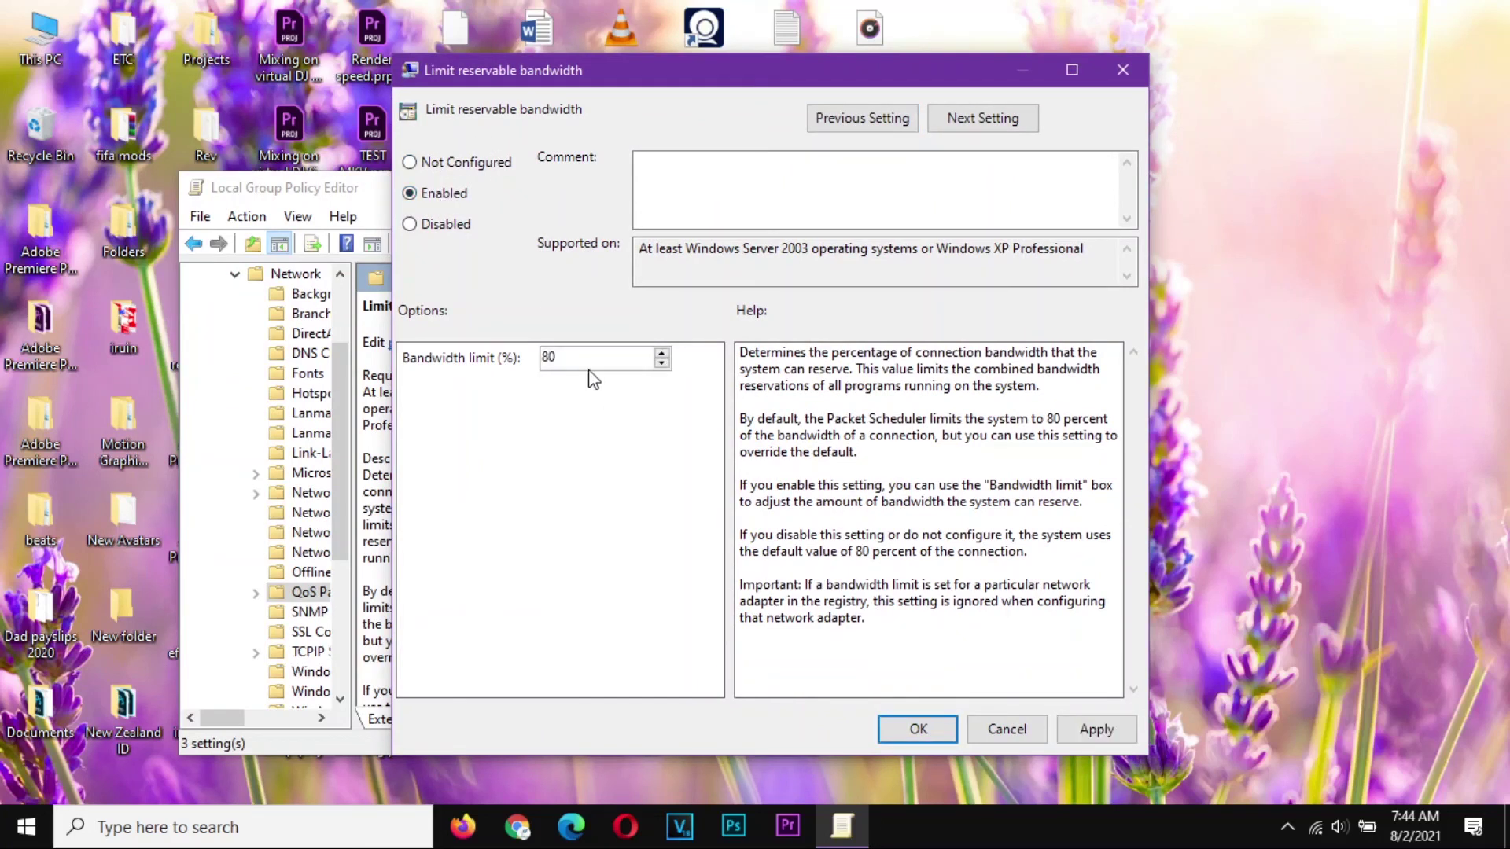
drag(589, 359, 441, 346)
text(0)
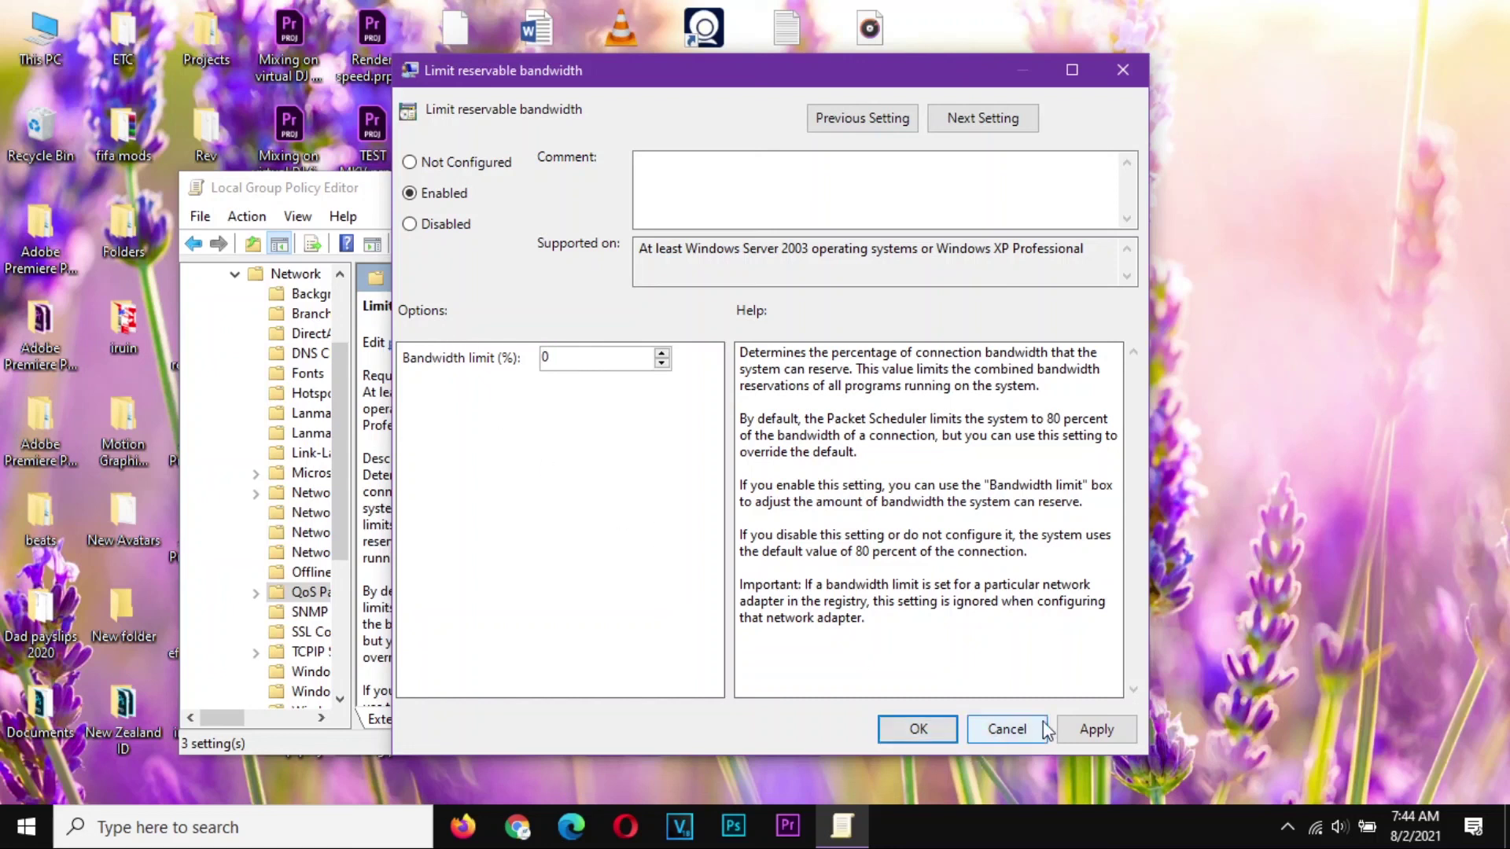
click(1098, 731)
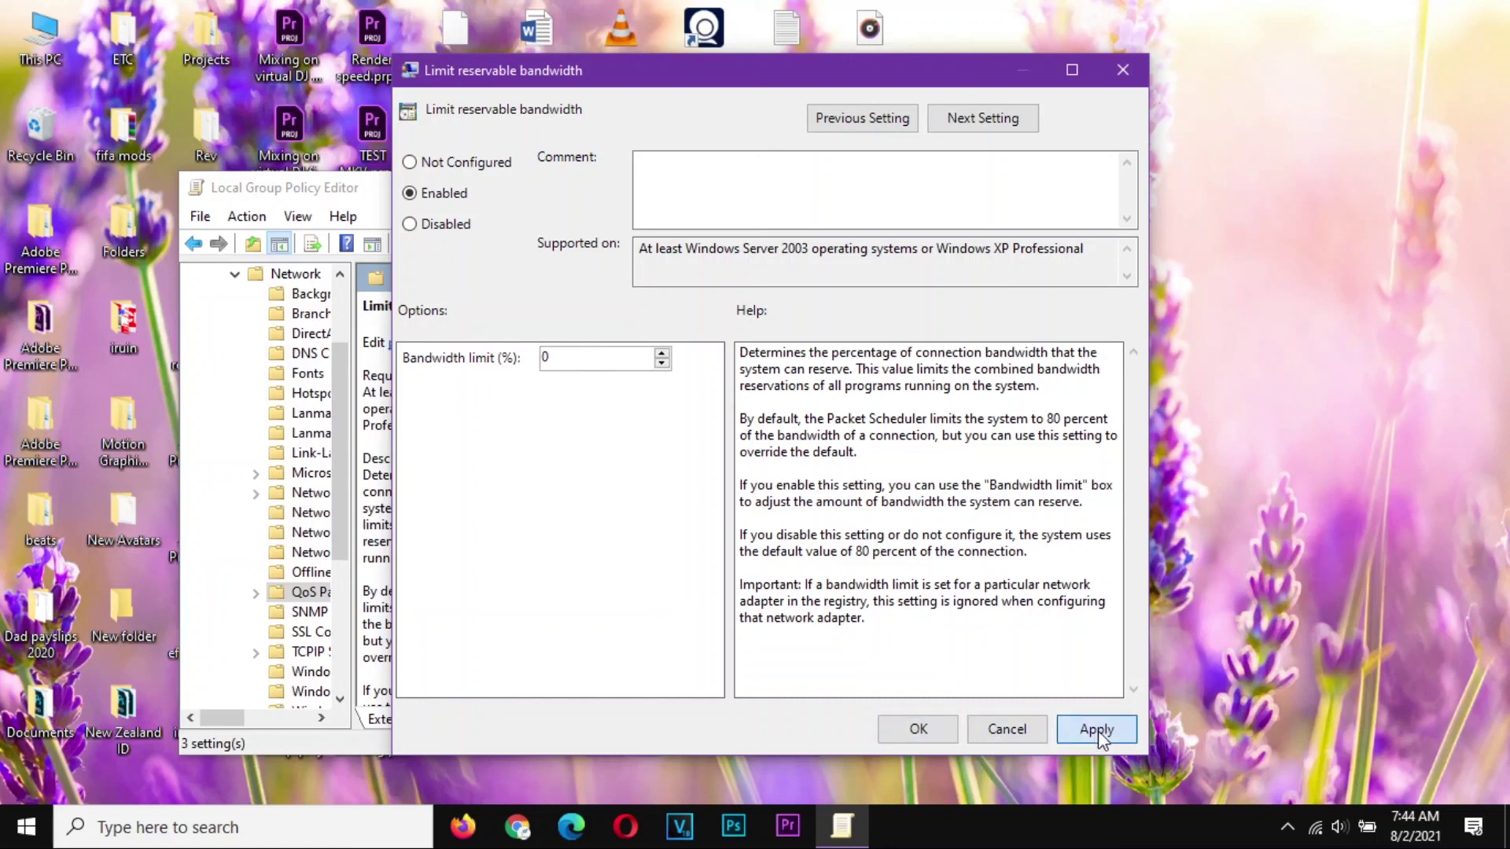
click(918, 731)
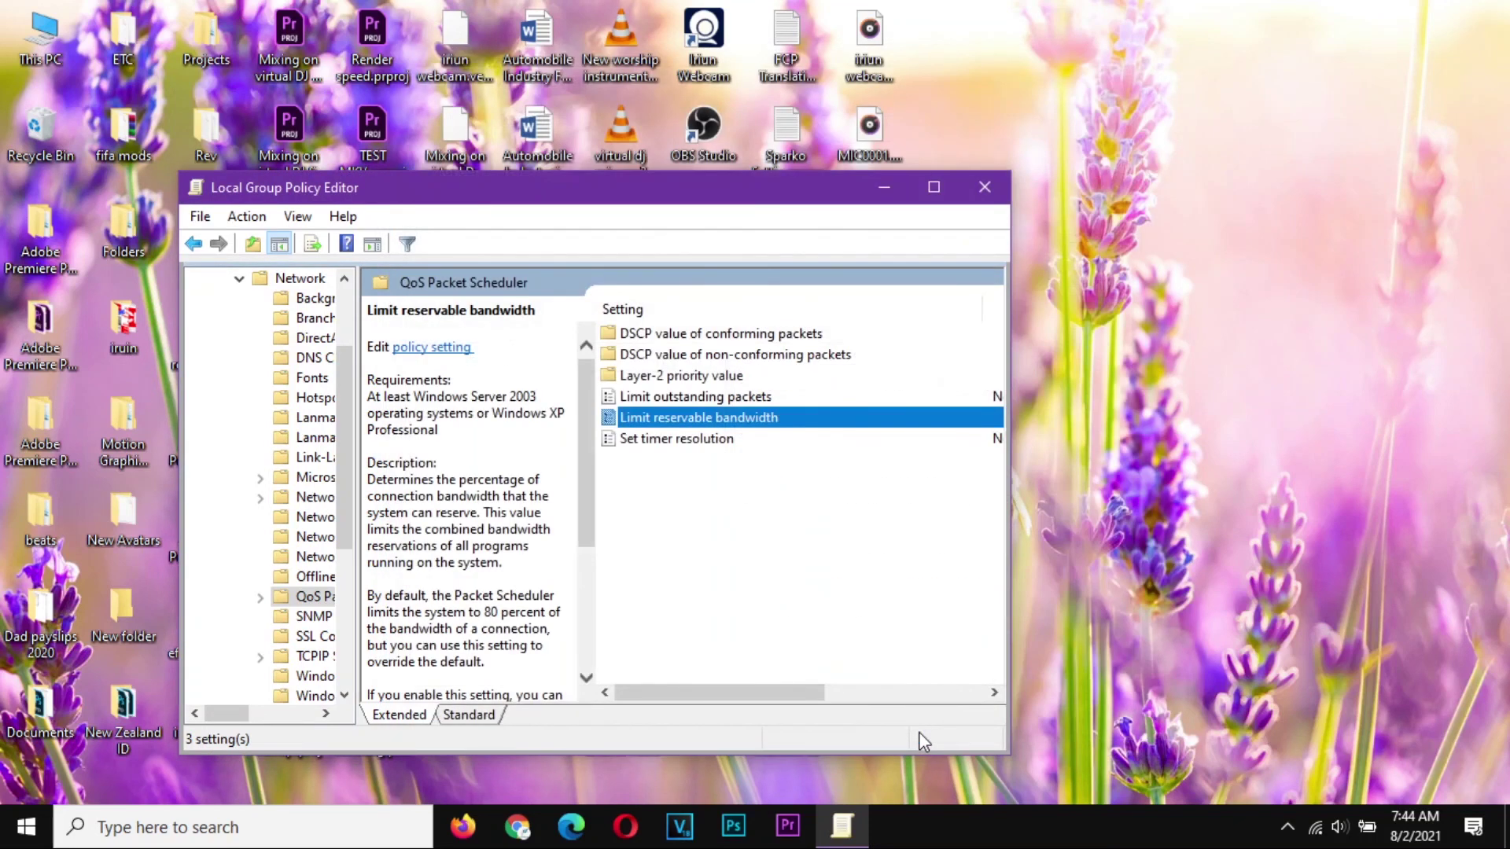
- Close the Local Group Policy Editor window
click(984, 188)
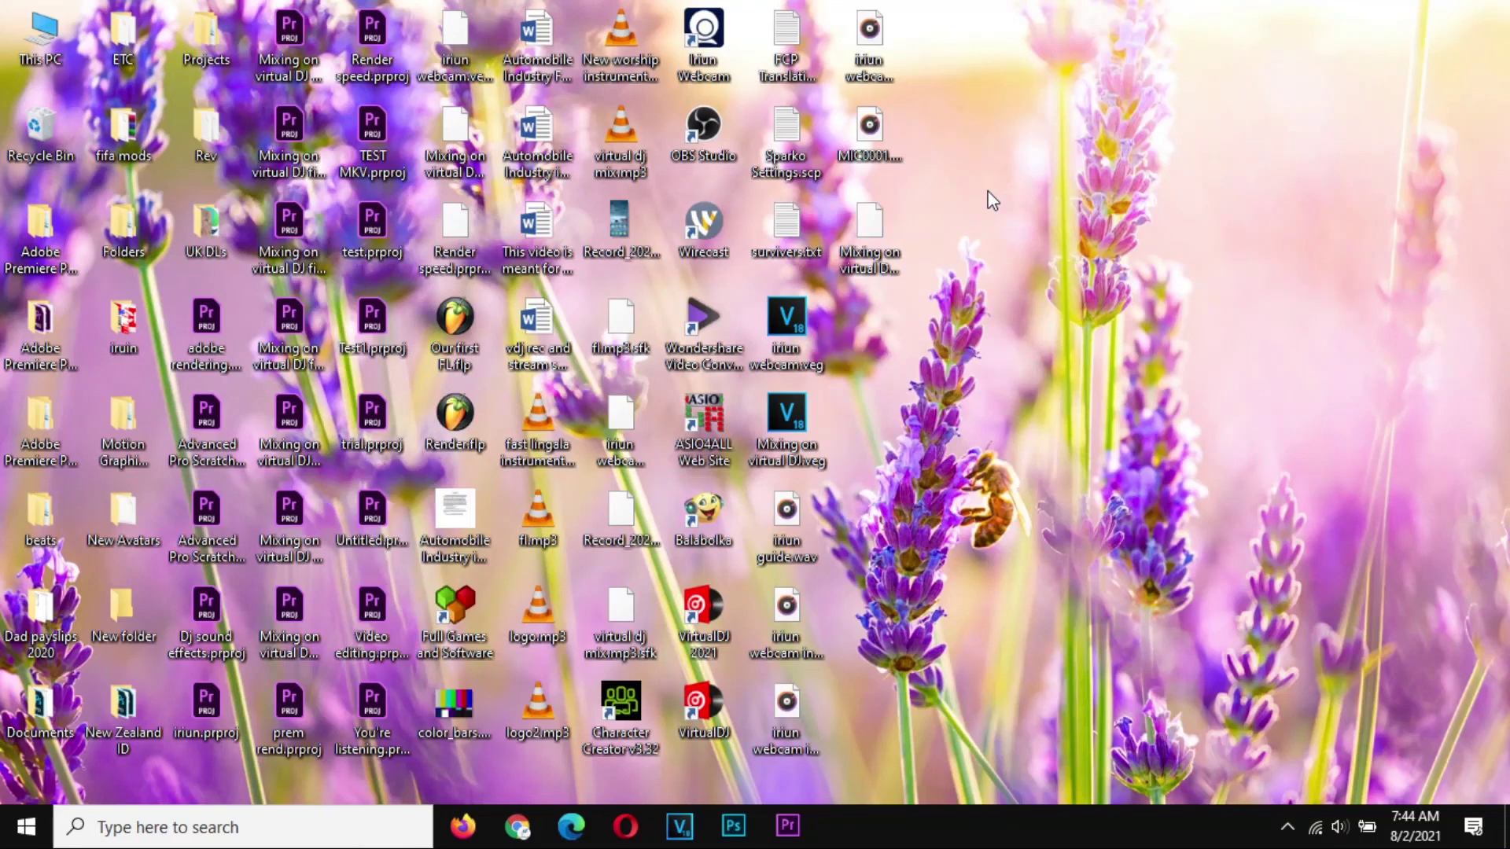